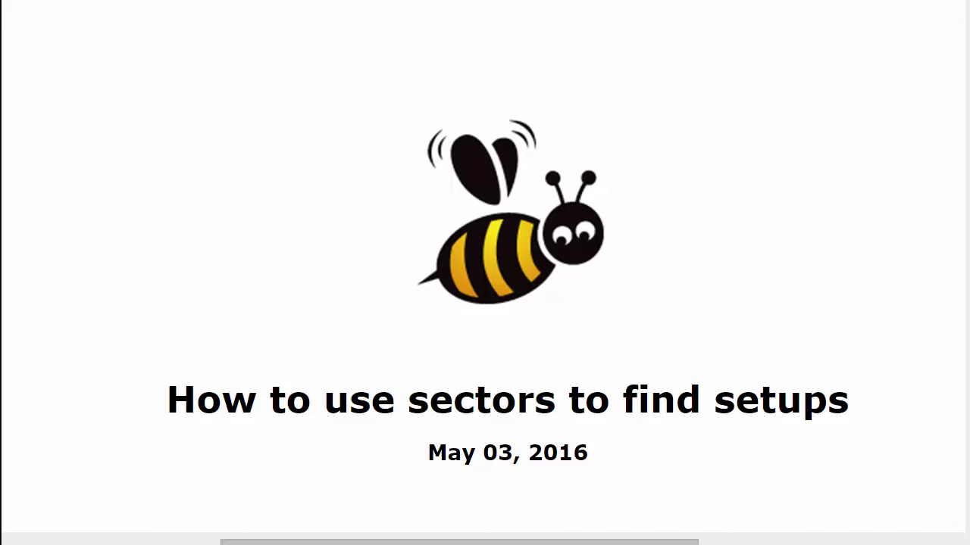
# Widen the watchlist pane and load the Sector Indexes list into it
pyautogui.click(334, 515)
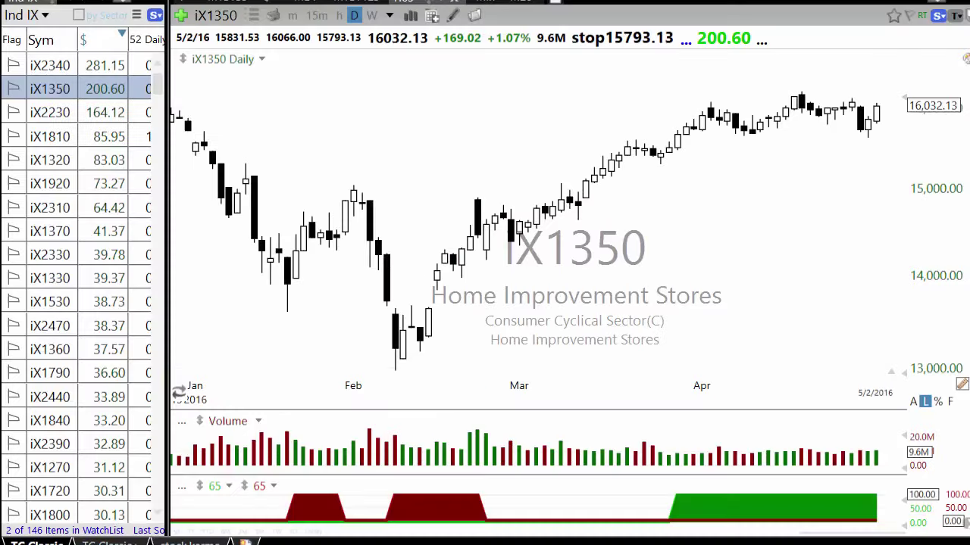
pyautogui.moveTo(168, 156); pyautogui.dragTo(334, 156)
pyautogui.click(63, 17)
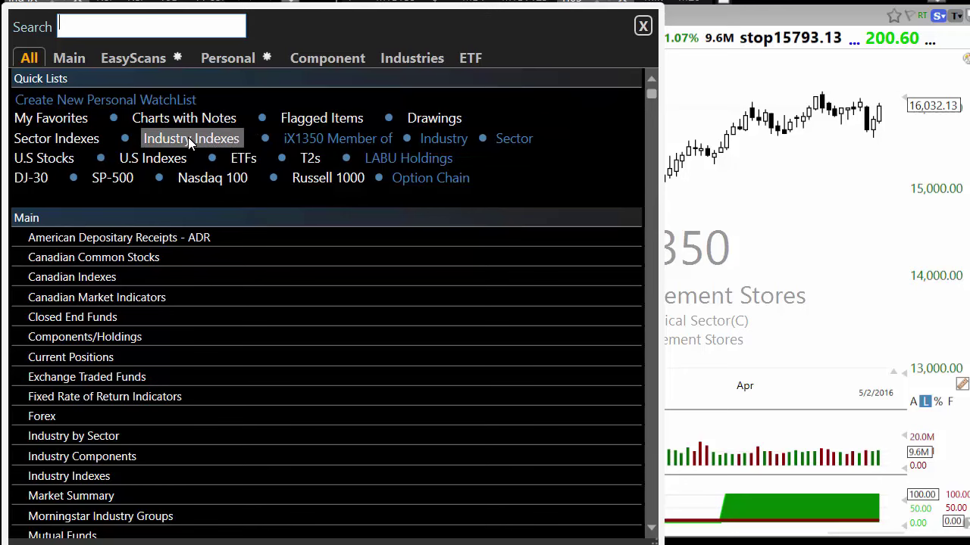
pyautogui.click(67, 147)
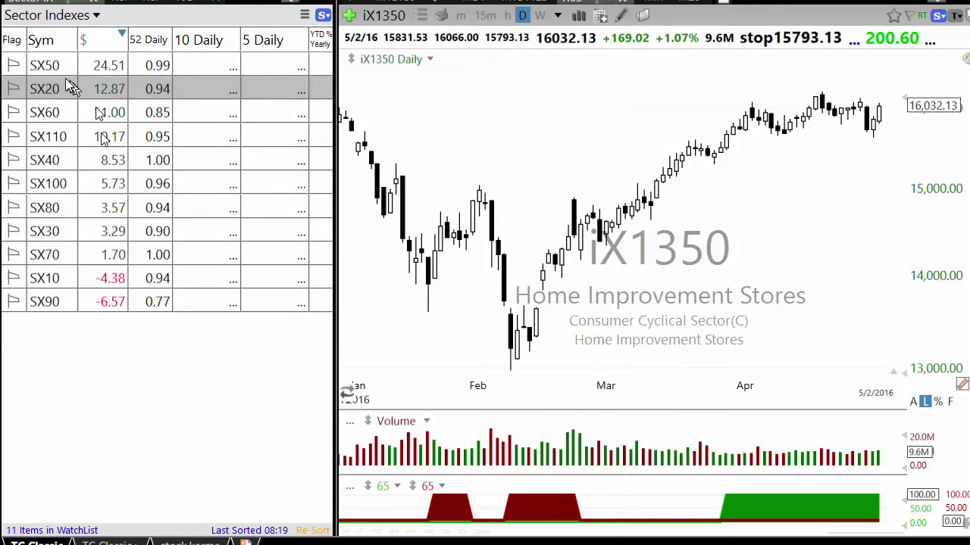
# Review the daily charts of the sector indexes in list order, from SX50 down to SX90
pyautogui.click(55, 70)
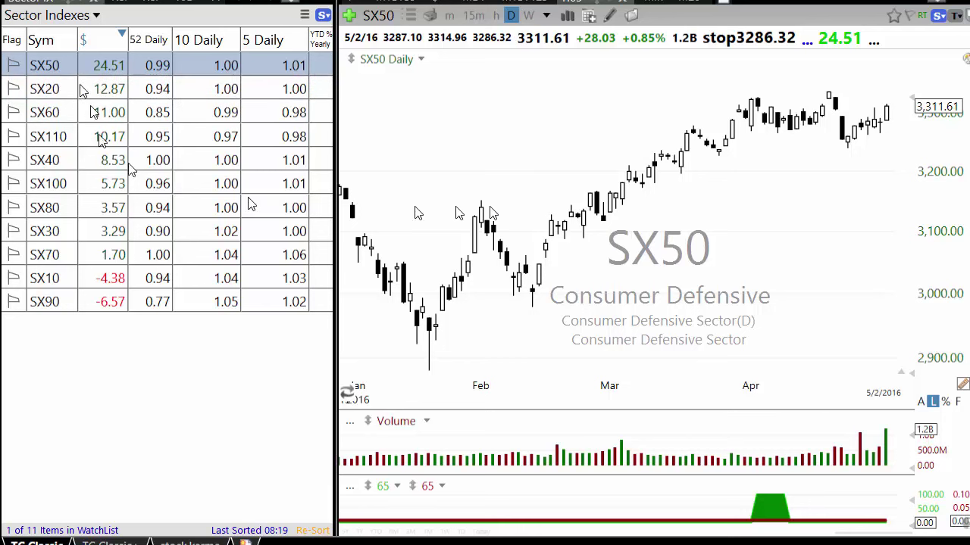
pyautogui.click(82, 303)
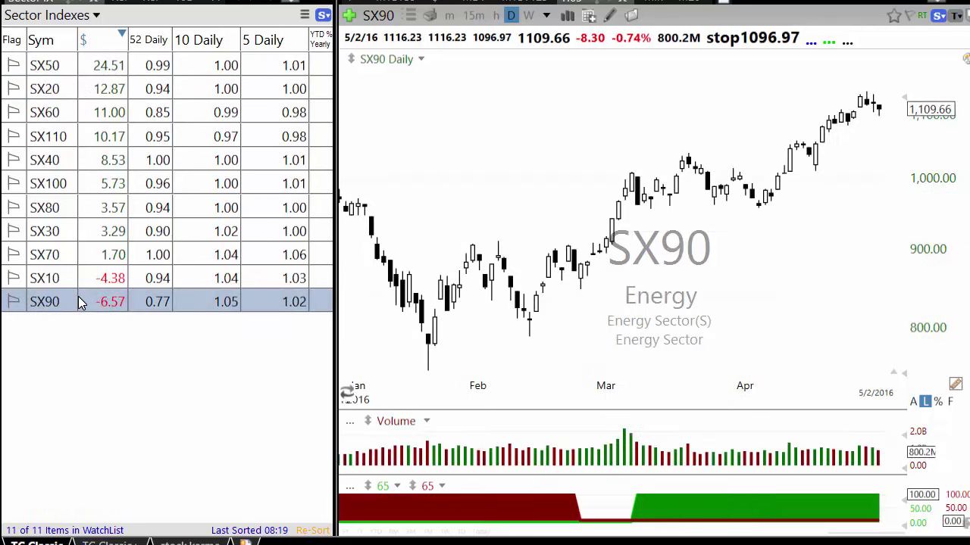
pyautogui.click(51, 69)
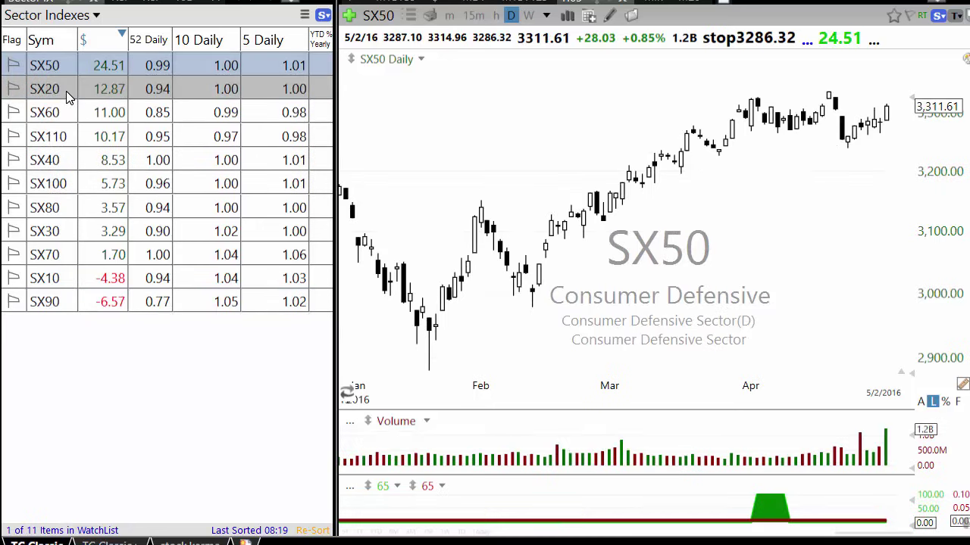
pyautogui.click(69, 99)
pyautogui.click(67, 120)
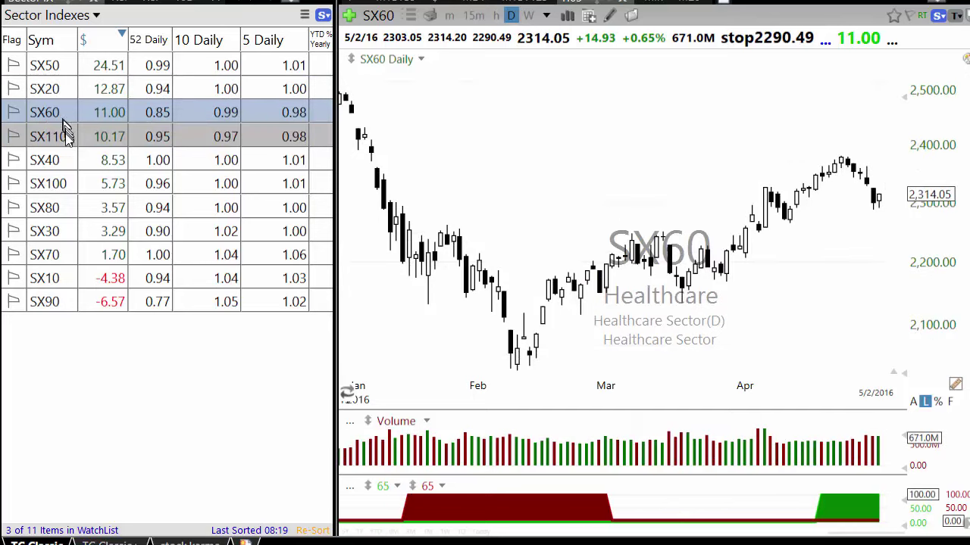
pyautogui.click(73, 144)
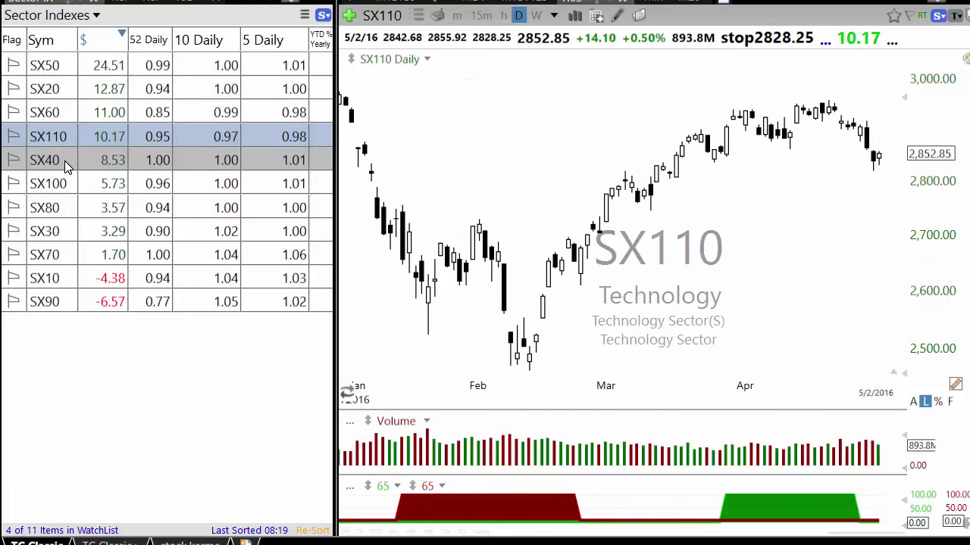
pyautogui.click(64, 161)
pyautogui.click(64, 186)
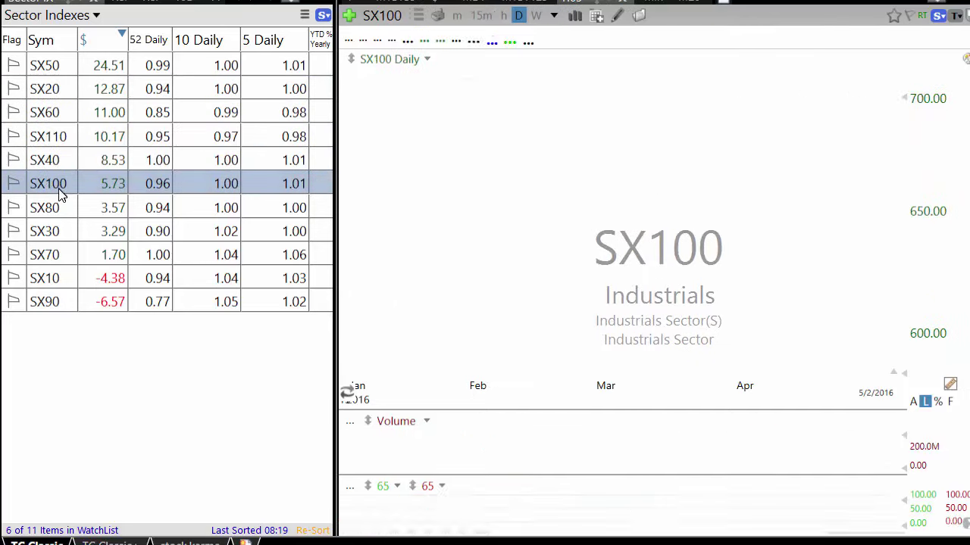
pyautogui.click(63, 214)
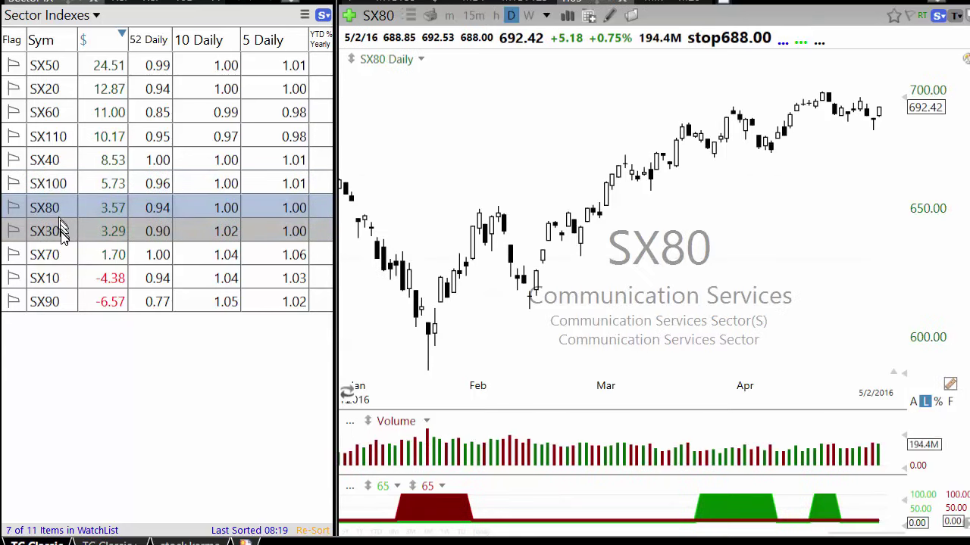
pyautogui.click(60, 235)
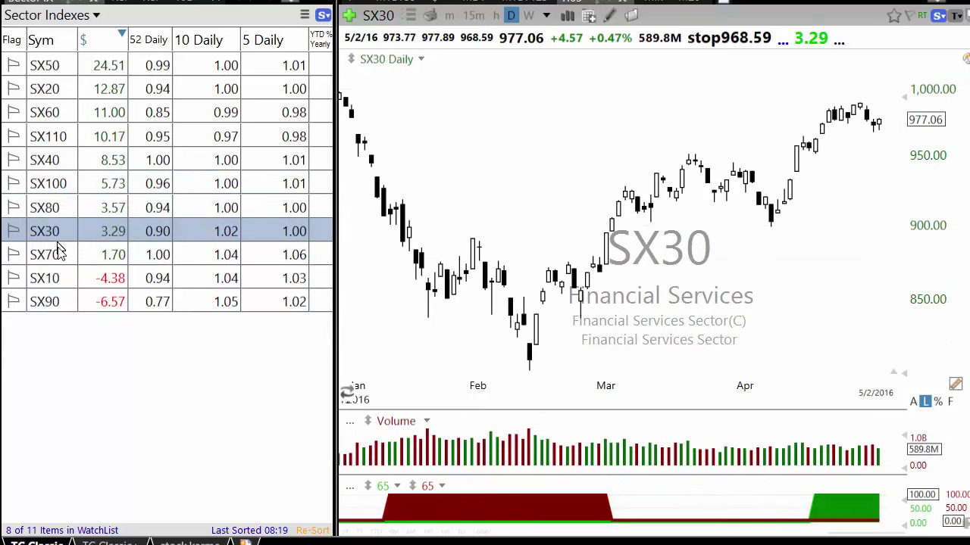
pyautogui.click(62, 259)
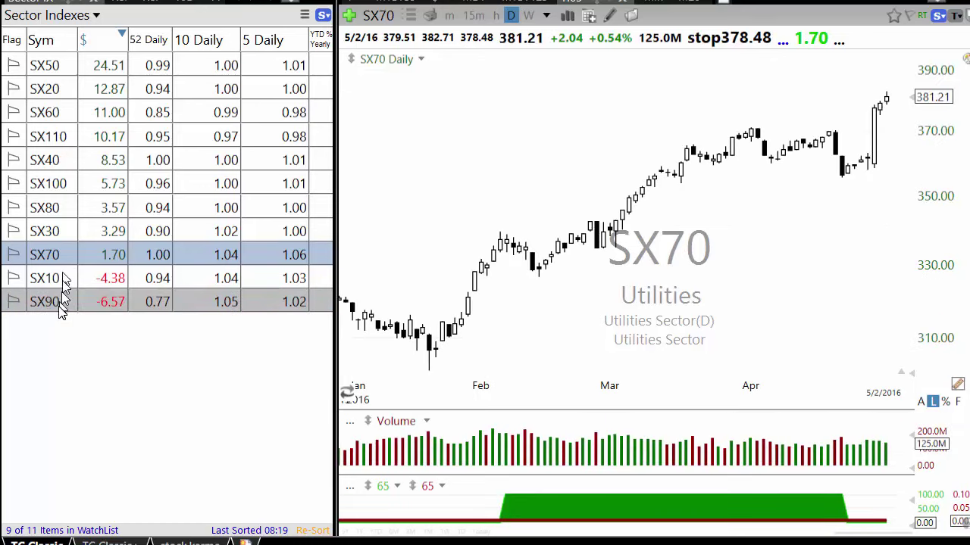
pyautogui.click(63, 282)
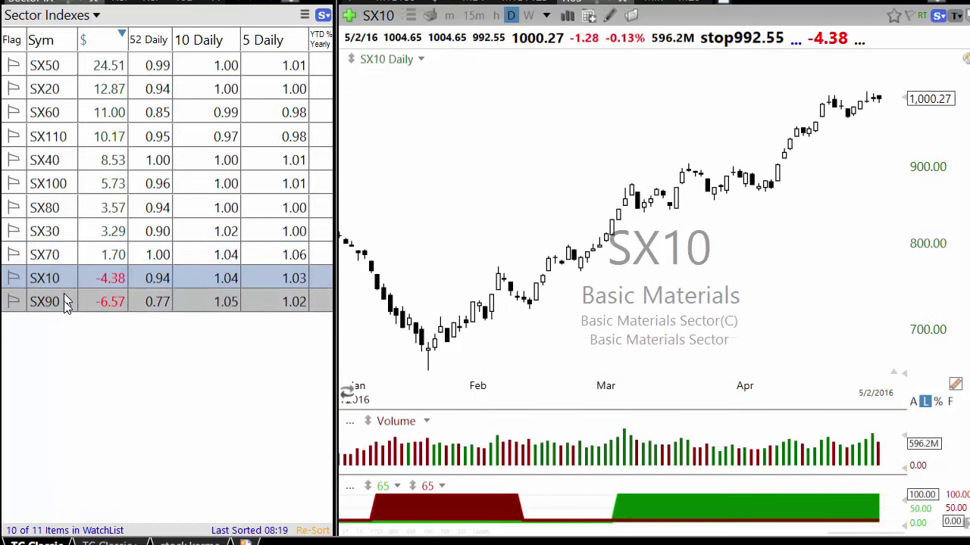
pyautogui.click(62, 303)
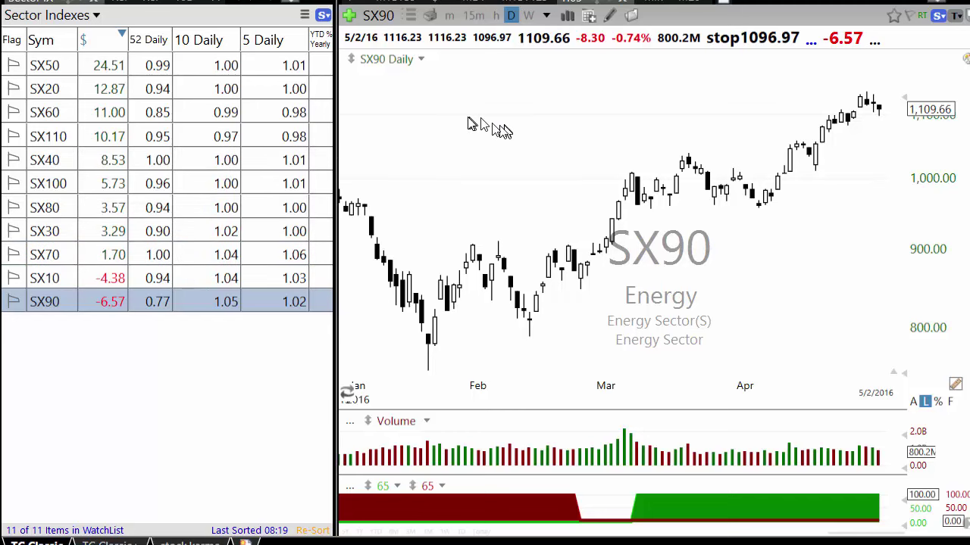
# Sort the sector indexes by 10 Daily and compare the charts of the strongest and weakest sectors, ending on SX90
pyautogui.click(218, 44)
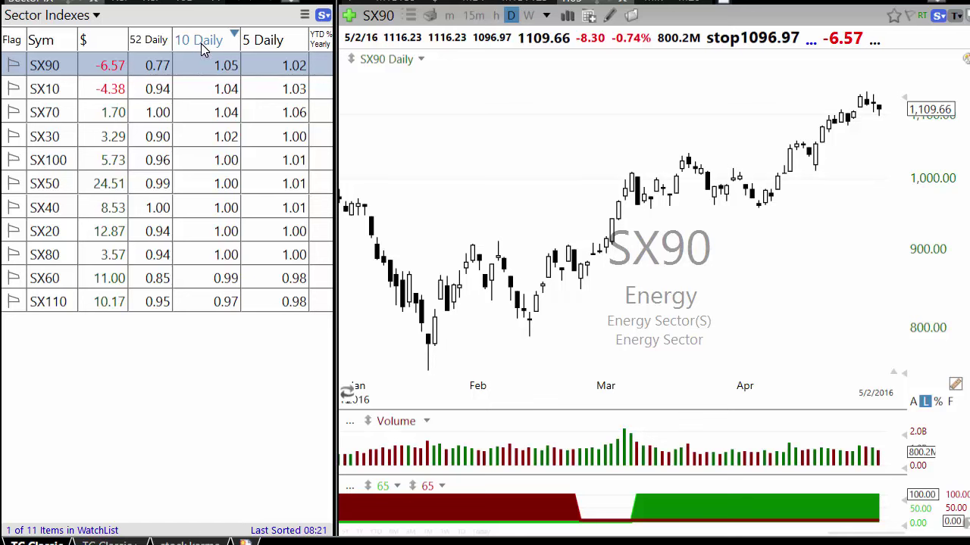
pyautogui.click(59, 94)
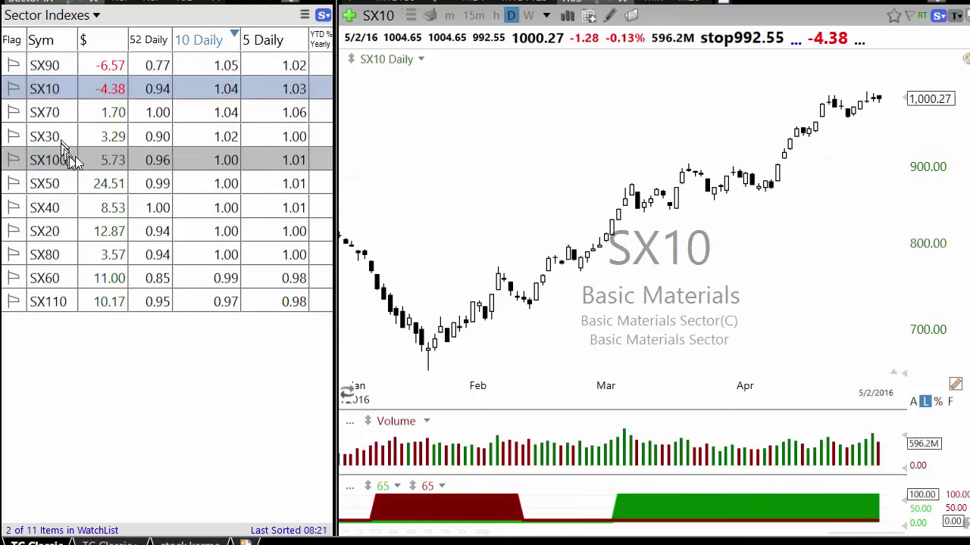
pyautogui.click(56, 123)
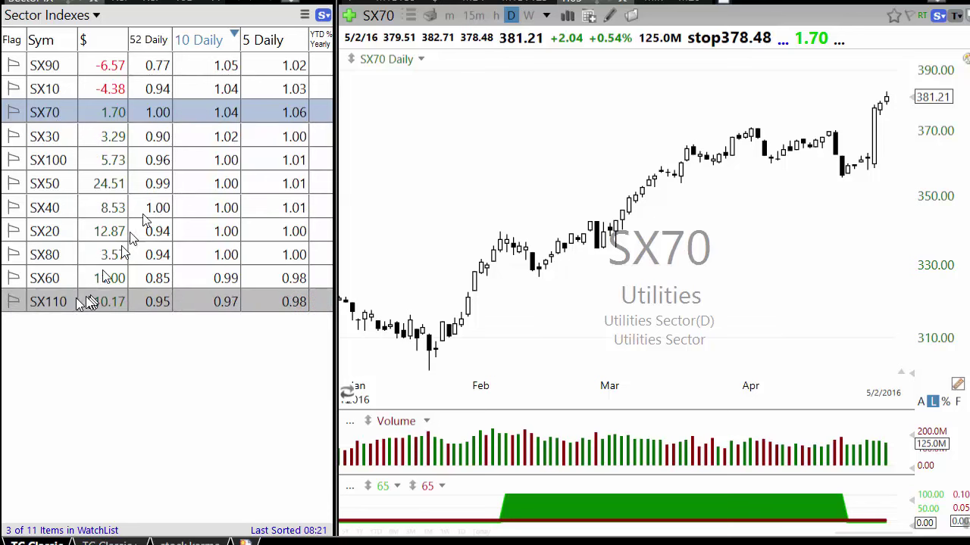
pyautogui.click(41, 304)
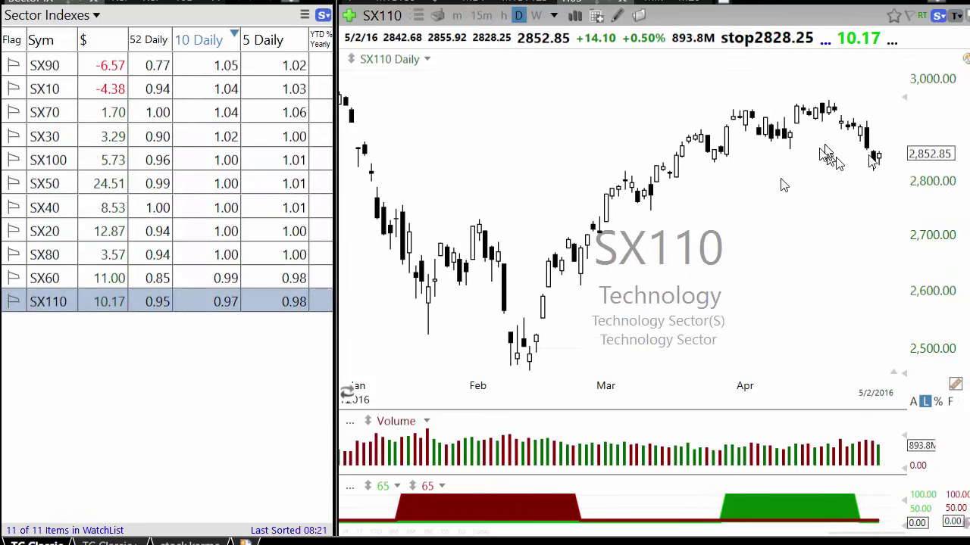
pyautogui.click(55, 280)
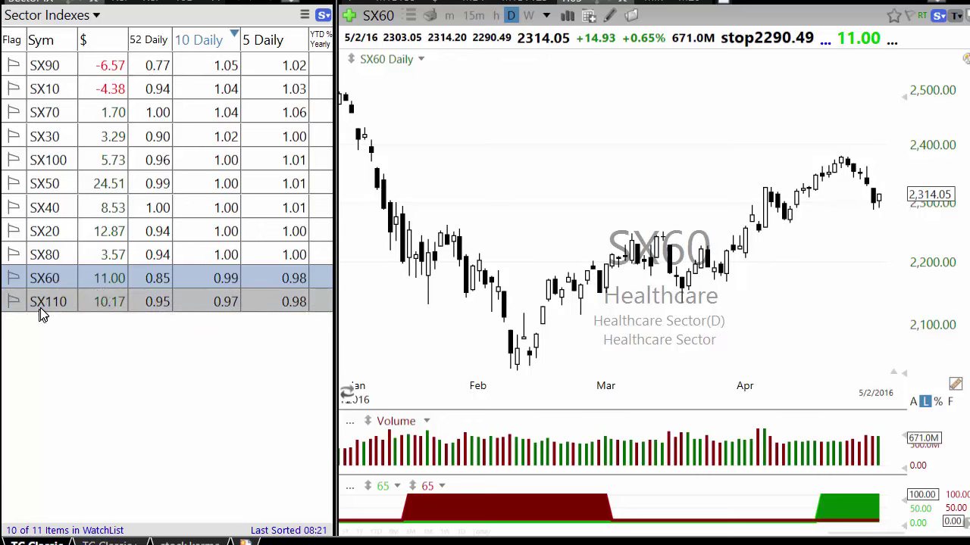
pyautogui.click(53, 66)
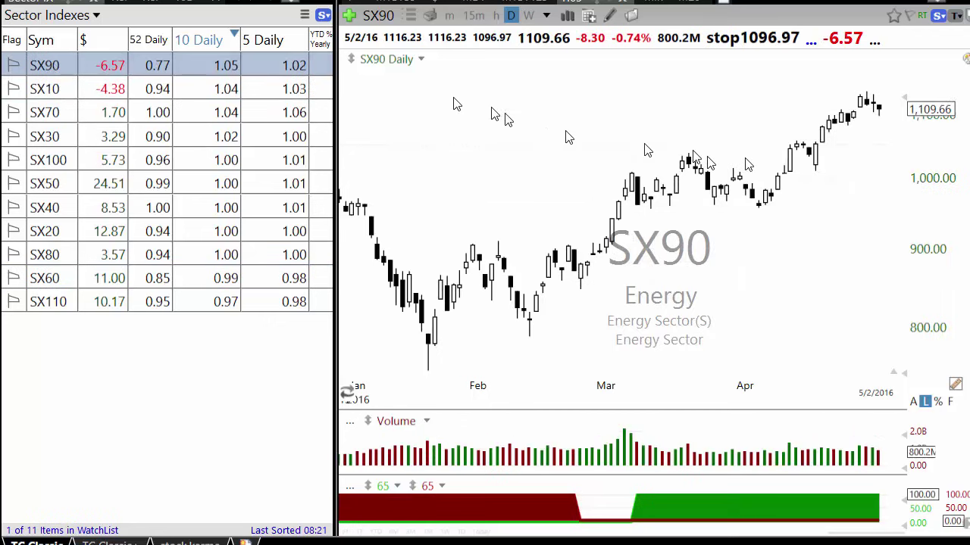
# Narrow the watchlist pane, open the Energy sector's related items beside the chart, and display PDCE
pyautogui.moveTo(333, 111); pyautogui.dragTo(153, 115)
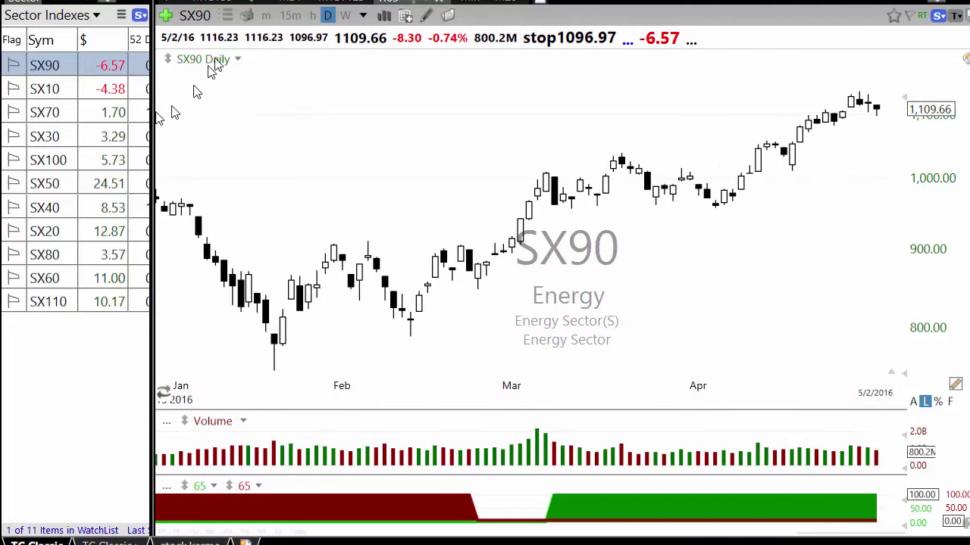
pyautogui.click(226, 16)
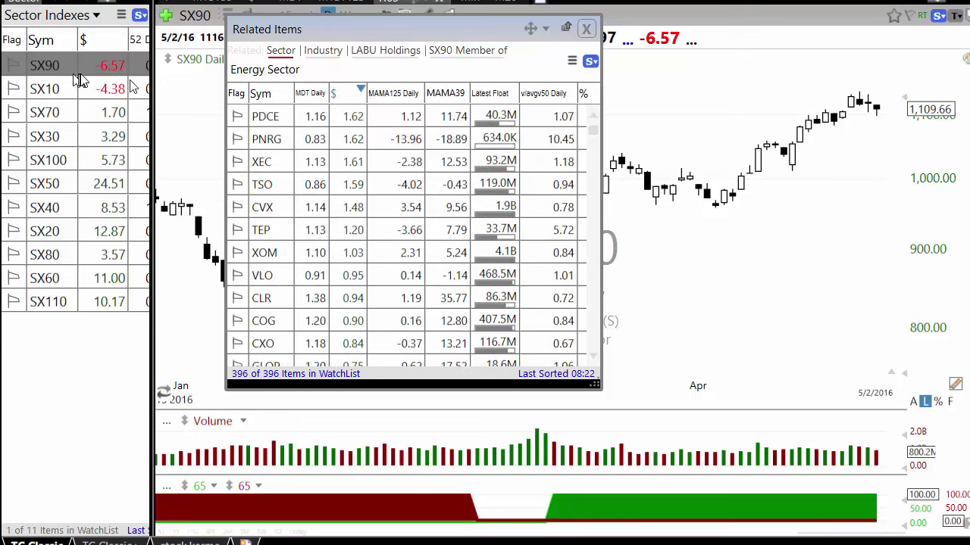
pyautogui.moveTo(360, 37); pyautogui.dragTo(138, 34)
pyautogui.click(47, 109)
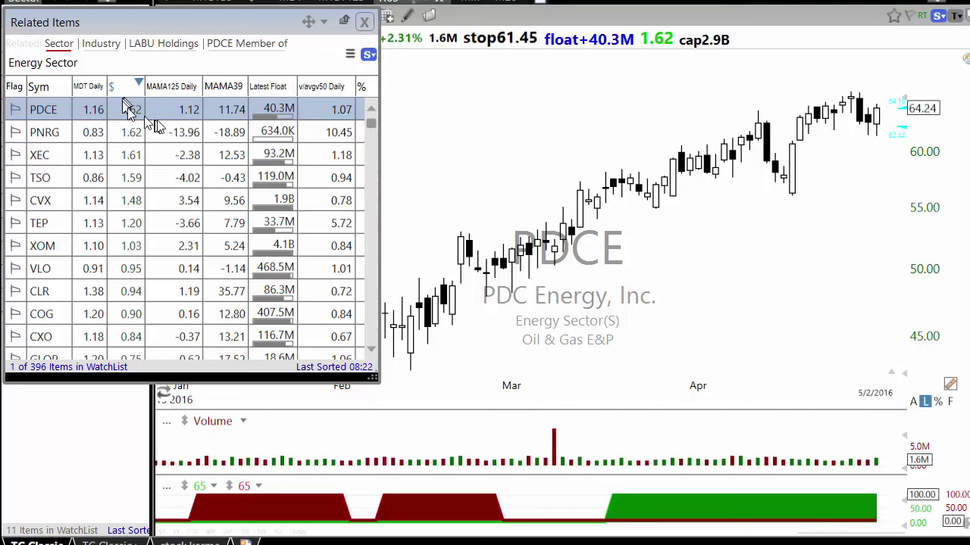
# Widen the Related Items window and insert the saved indicator 10 as a new column
pyautogui.moveTo(381, 145); pyautogui.dragTo(914, 125)
pyautogui.click(881, 87)
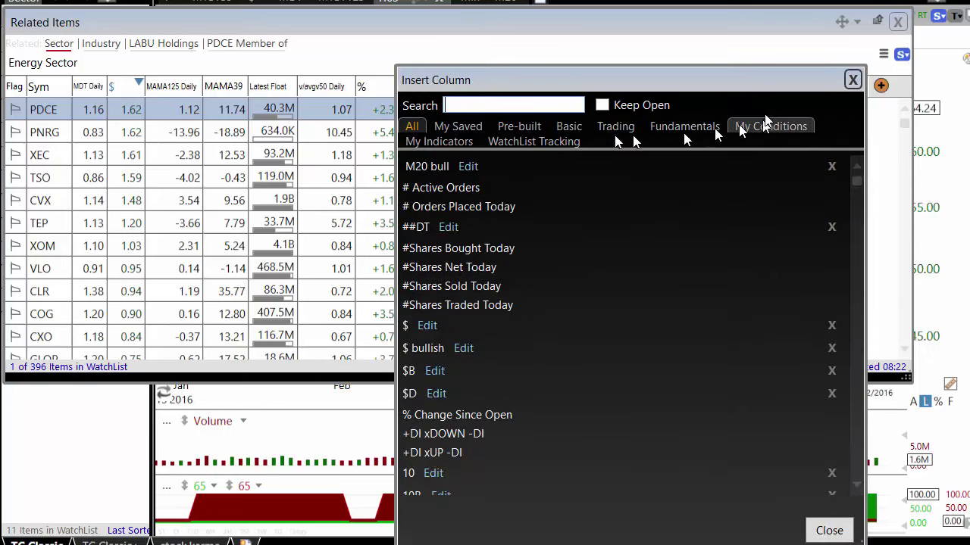
pyautogui.click(443, 144)
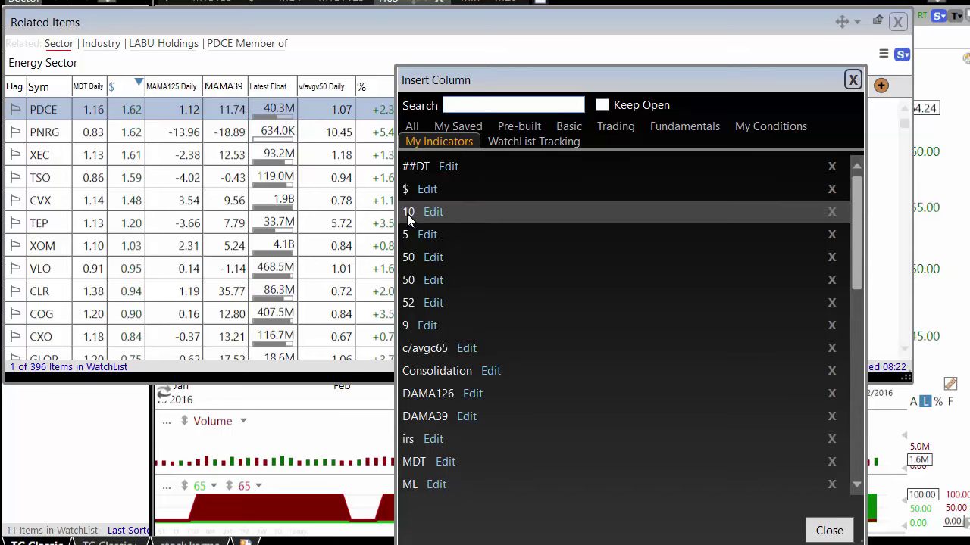
pyautogui.click(408, 212)
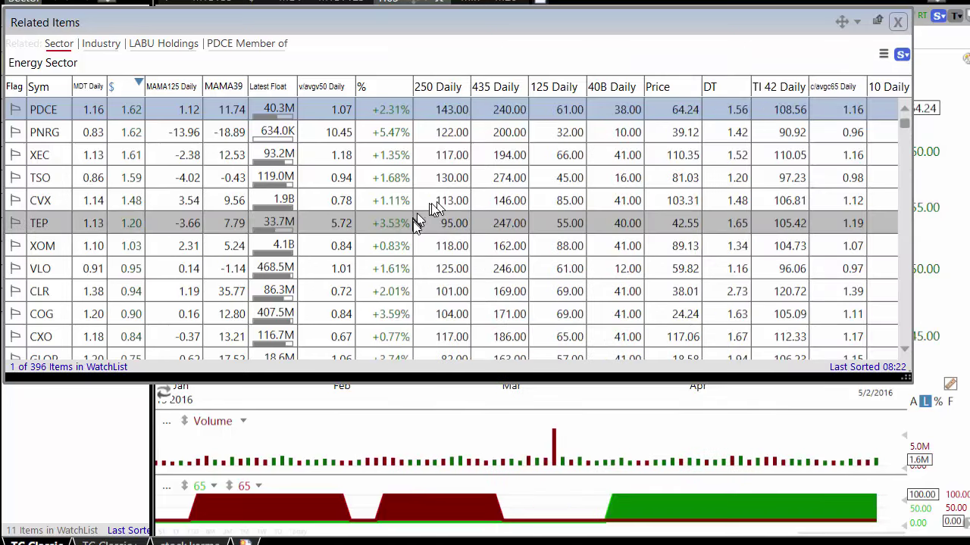
# Move the 10 Daily column forward until it sits directly after the Sym column
pyautogui.rightClick(876, 90)
pyautogui.click(879, 157)
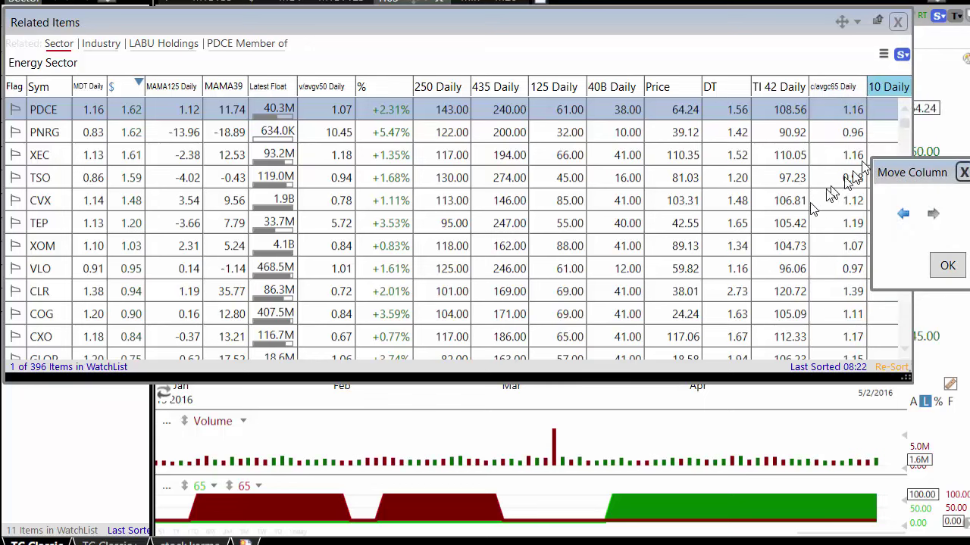
pyautogui.click(903, 215)
pyautogui.click(903, 215)
pyautogui.click(903, 215)
pyautogui.click(903, 215)
pyautogui.click(903, 215)
pyautogui.click(902, 215)
pyautogui.click(902, 215)
pyautogui.click(902, 215)
pyautogui.click(902, 216)
pyautogui.click(903, 215)
pyautogui.click(903, 215)
pyautogui.click(902, 215)
pyautogui.click(902, 215)
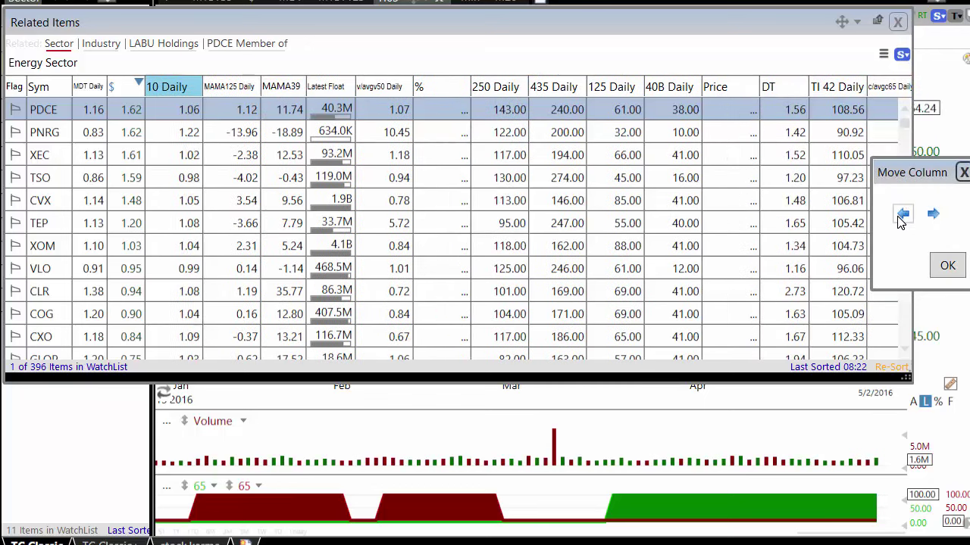
pyautogui.click(902, 215)
pyautogui.click(902, 215)
pyautogui.click(945, 267)
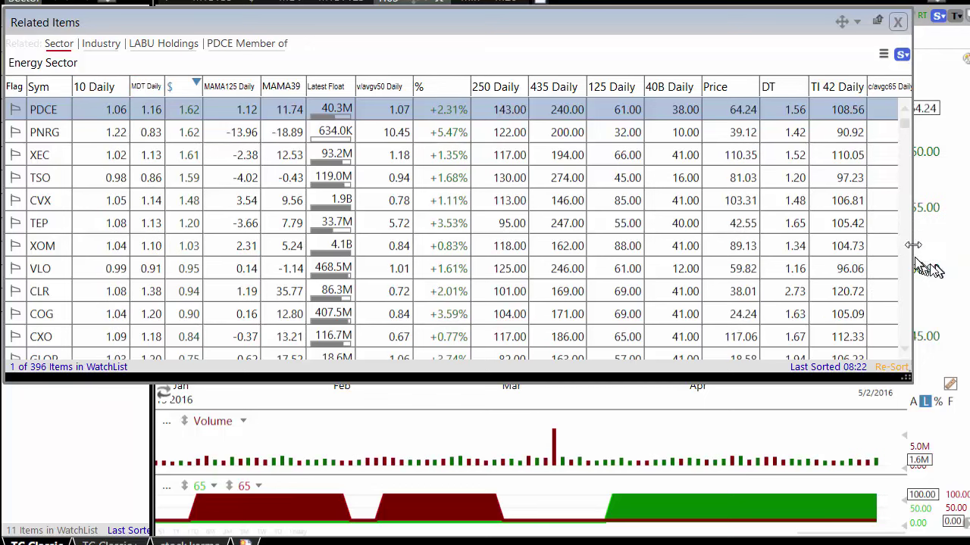
# Narrow the Related Items window again and sort the Energy stocks by 10 Daily, highest first
pyautogui.scroll(-2, 560, 228)
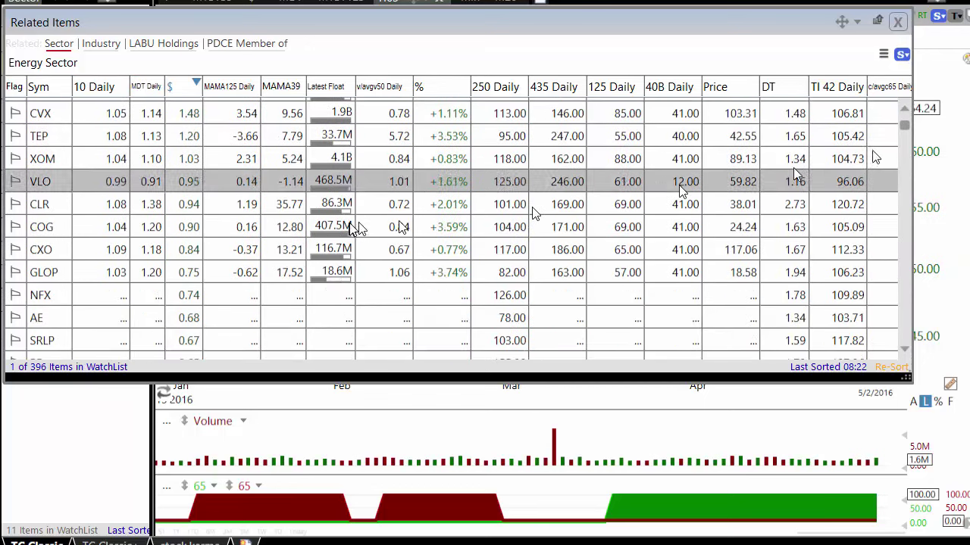
pyautogui.moveTo(911, 167); pyautogui.dragTo(319, 166)
pyautogui.click(113, 86)
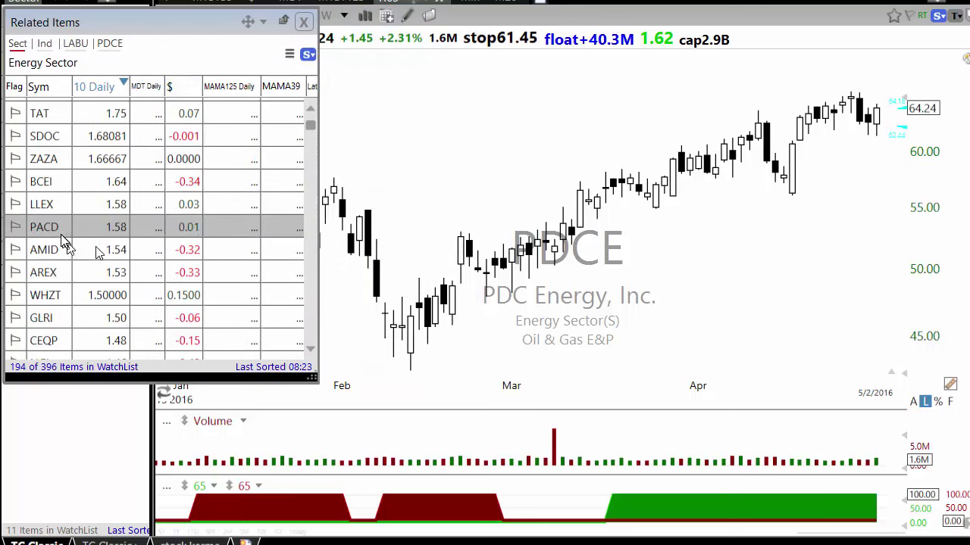
pyautogui.scroll(2, 57, 189)
# View the daily charts of the first four Energy stocks in the list: MHRLQ, MHRG, LGCY and ESCRQ
pyautogui.click(47, 113)
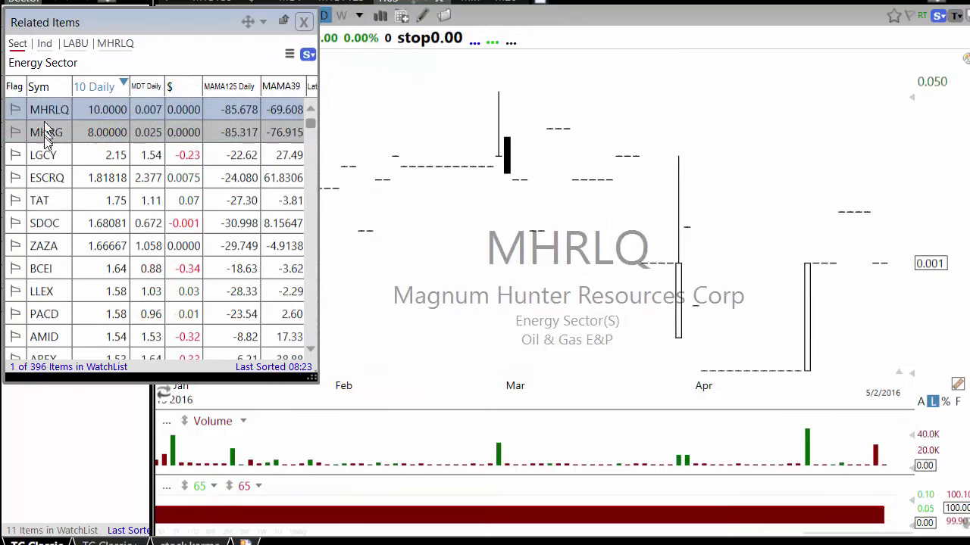
pyautogui.click(15, 141)
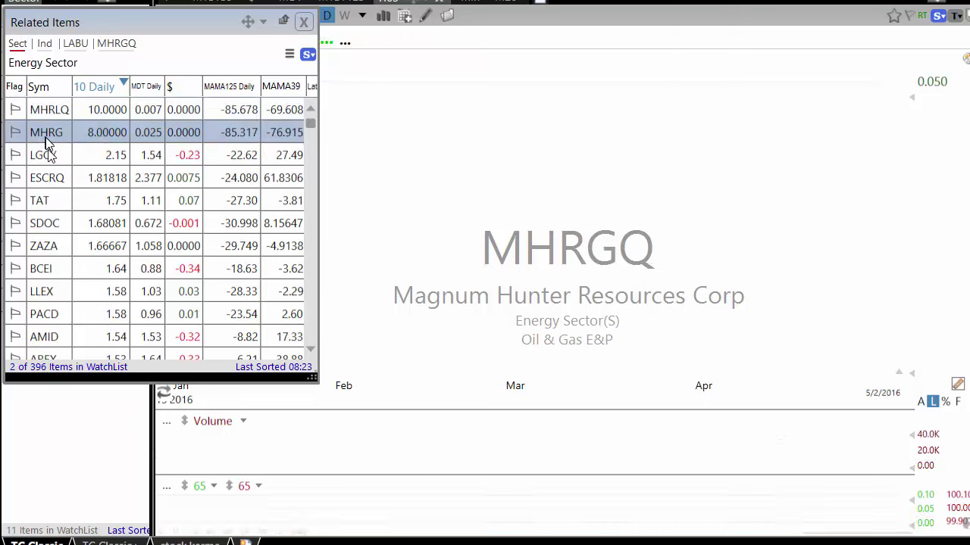
pyautogui.click(26, 155)
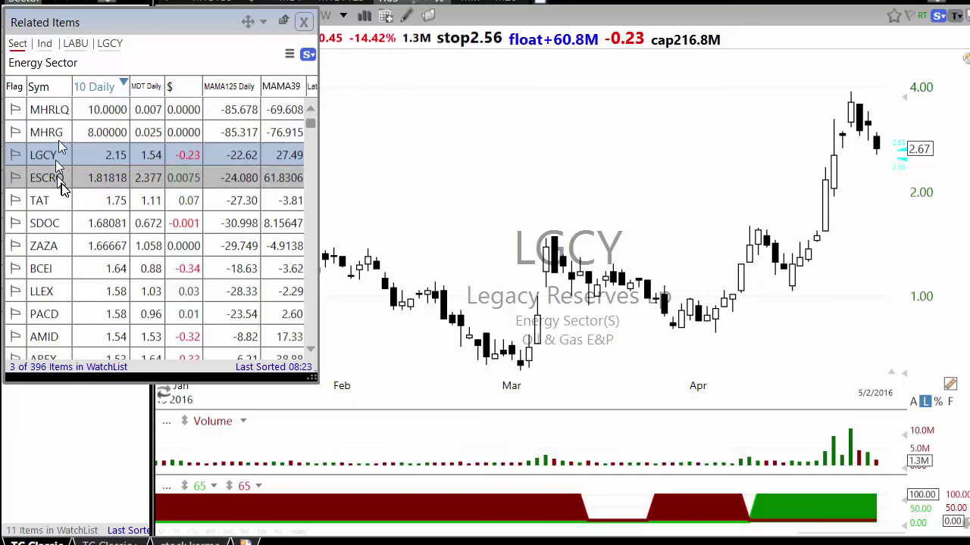
pyautogui.click(53, 184)
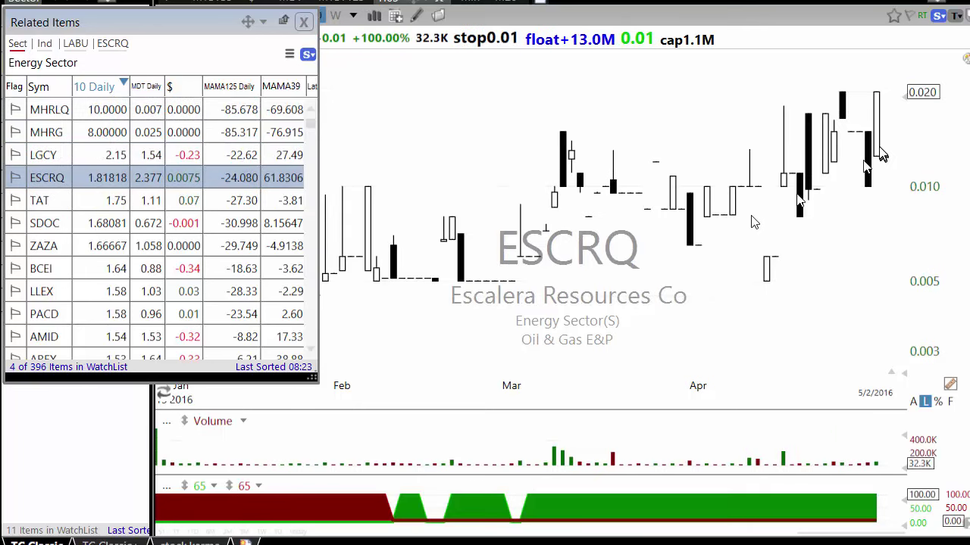
# View the daily charts of the Energy stocks TAT, BCEI, LLEX, PACD and AMID, showing a longer price history for AMID
pyautogui.click(37, 203)
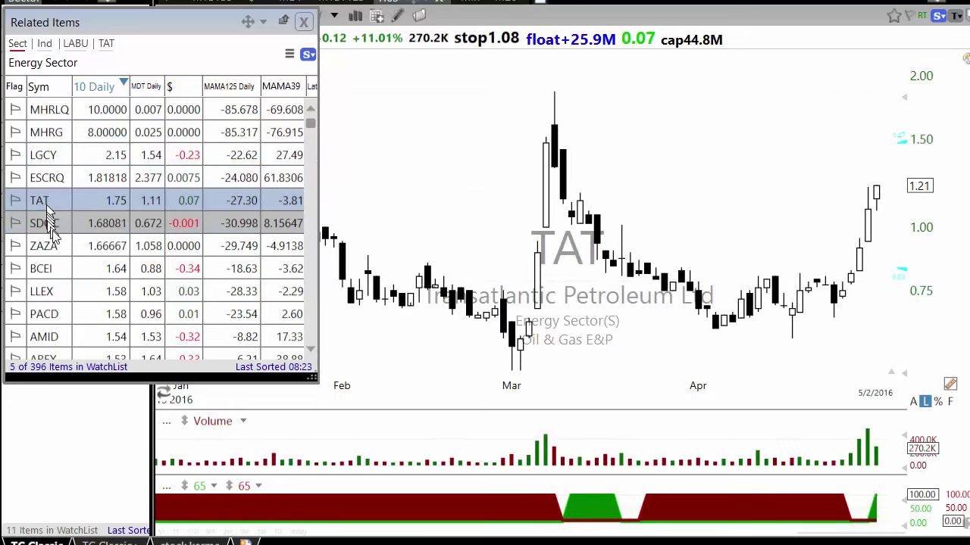
pyautogui.click(44, 270)
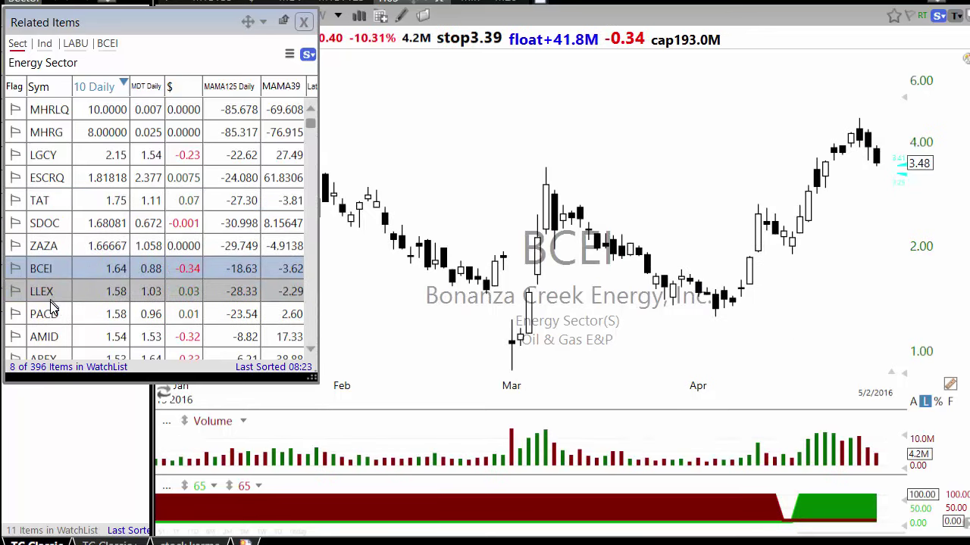
pyautogui.click(49, 298)
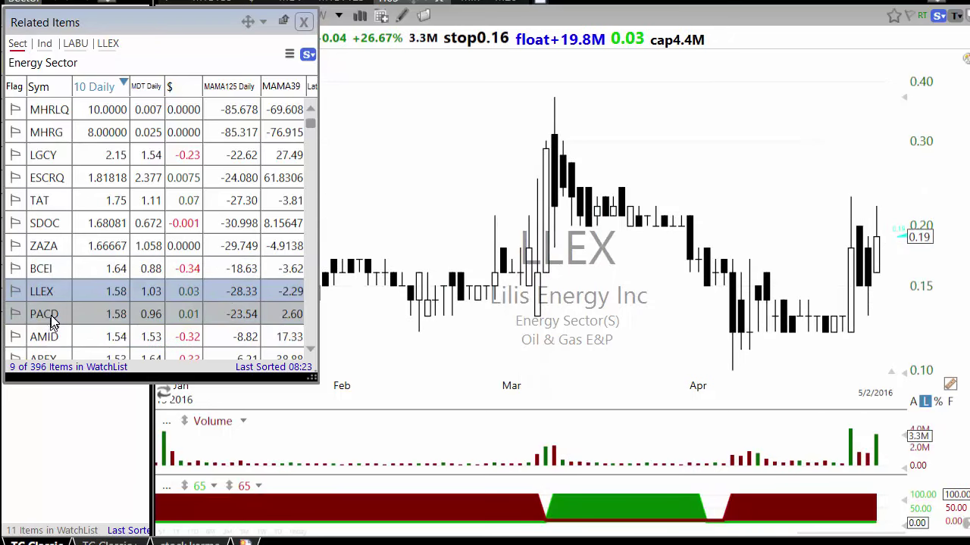
pyautogui.click(44, 314)
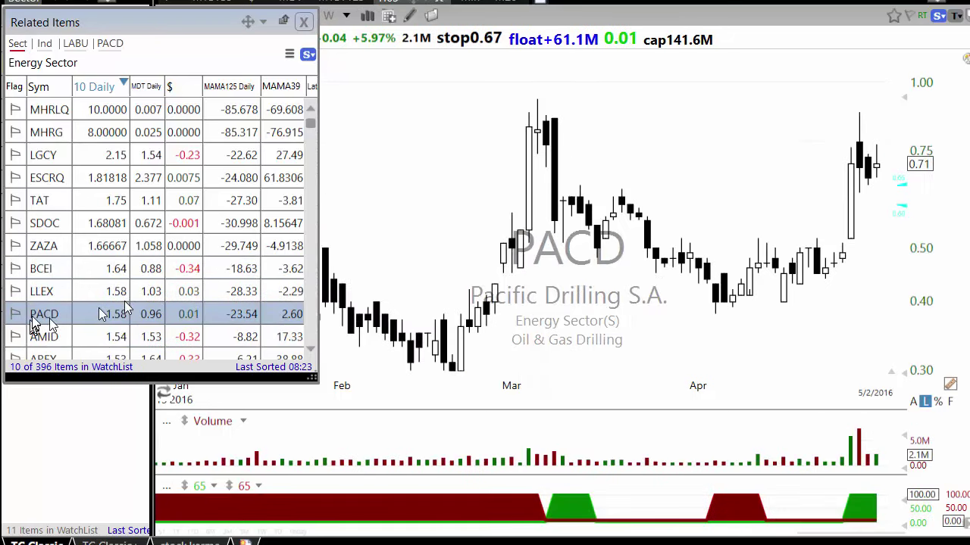
pyautogui.click(61, 339)
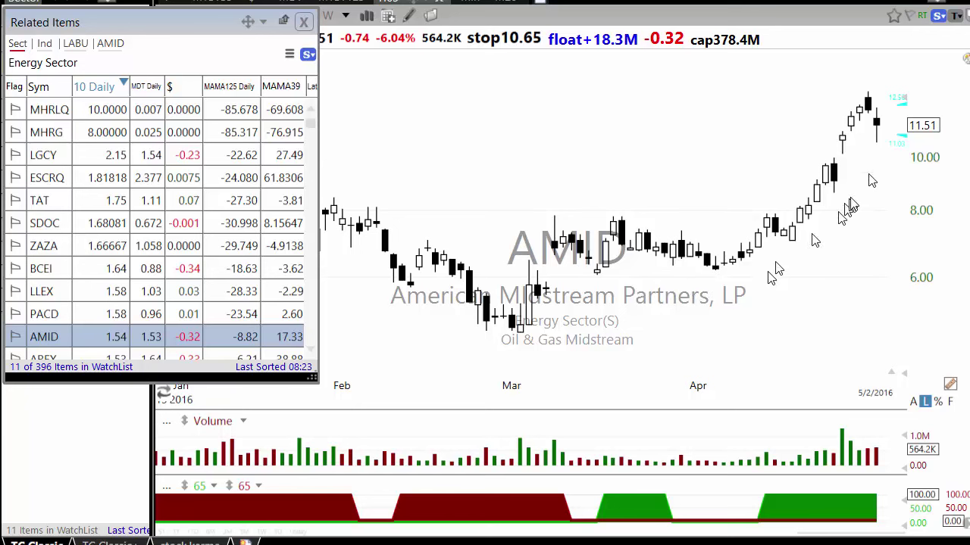
pyautogui.scroll(-2, 872, 143)
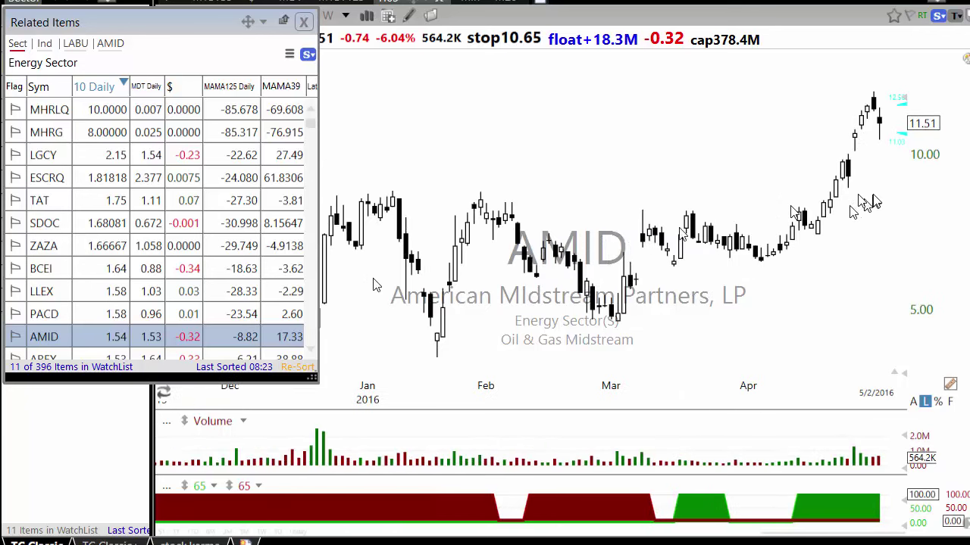
# Close the Related Items window, widen the Sector Indexes watchlist and switch it to Industry Indexes
pyautogui.click(303, 22)
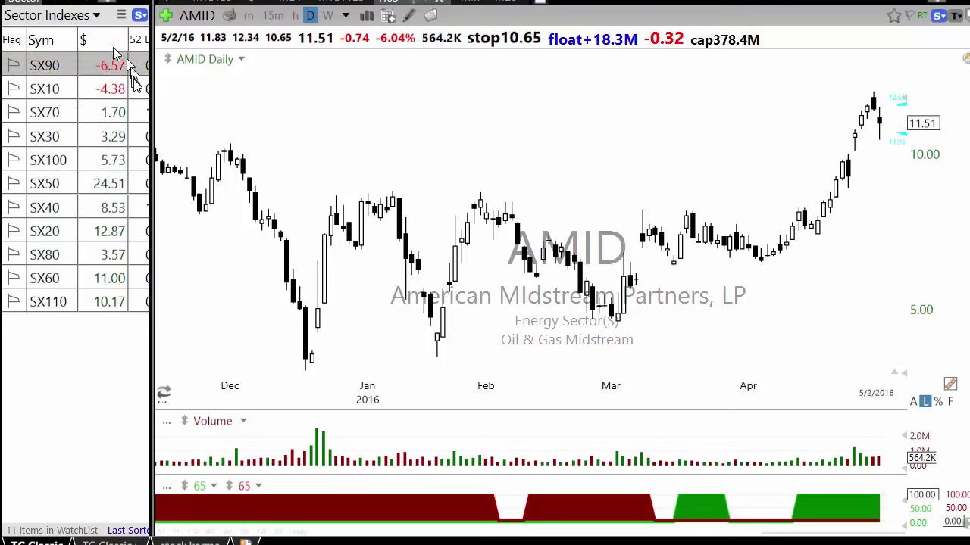
pyautogui.moveTo(155, 79); pyautogui.dragTo(324, 80)
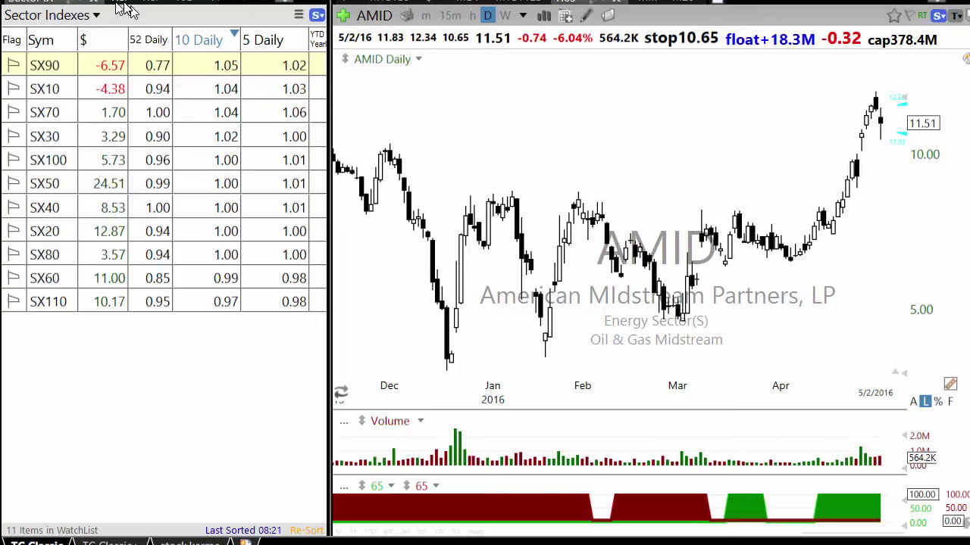
pyautogui.click(91, 15)
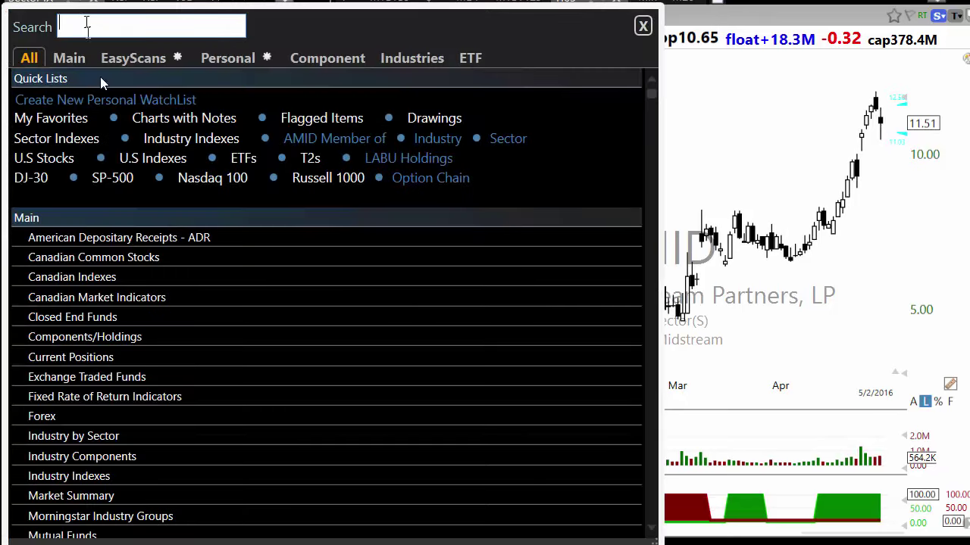
pyautogui.click(187, 143)
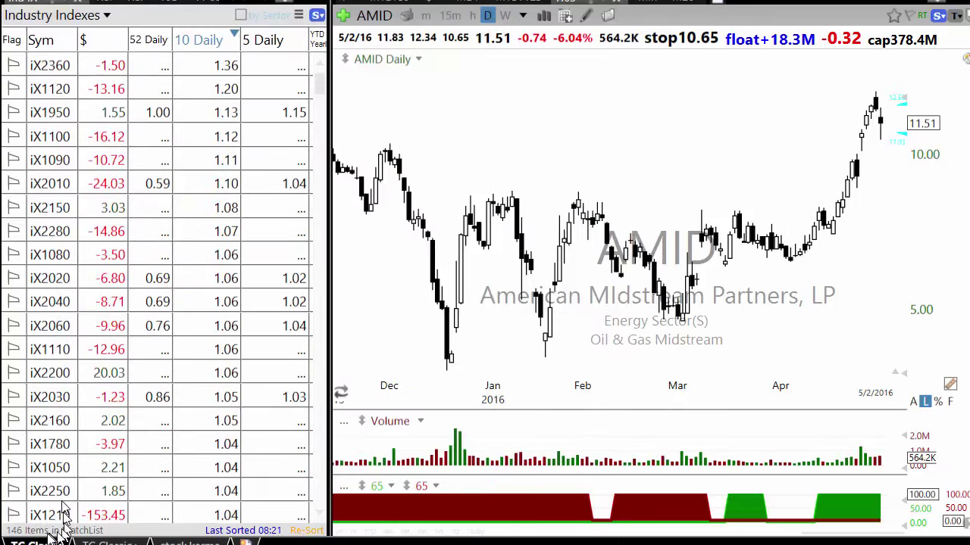
# Narrow the Industry Indexes list and view the daily charts of its first two indexes, iX2360 and iX1120
pyautogui.moveTo(327, 192); pyautogui.dragTo(115, 147)
pyautogui.click(53, 66)
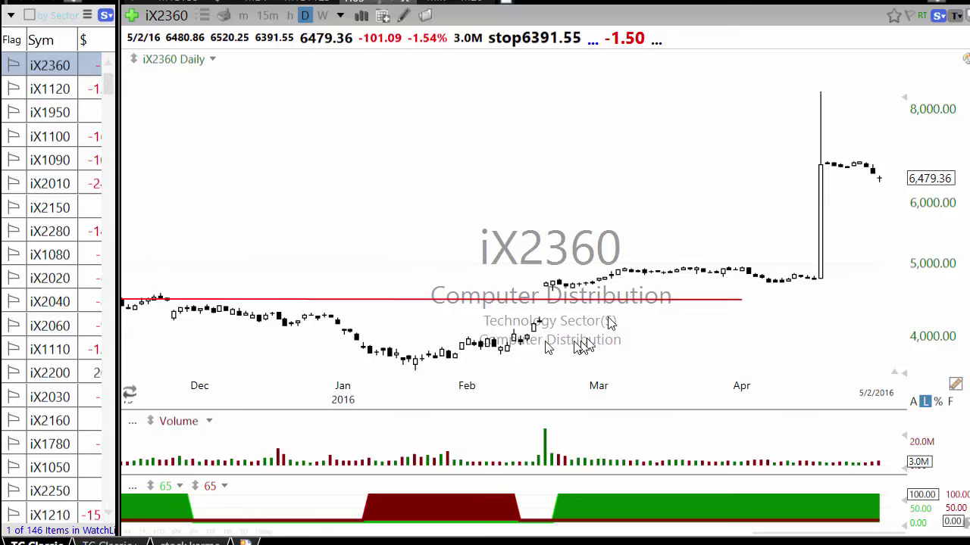
pyautogui.click(65, 93)
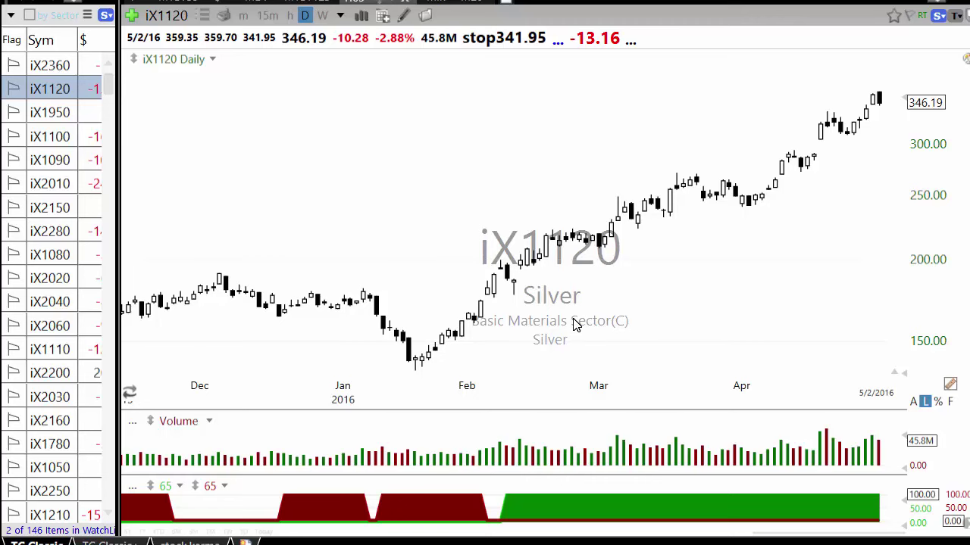
# Widen the Industry Indexes list to compare its performance columns and examine the iX2360 Computer Distribution chart again
pyautogui.moveTo(117, 134); pyautogui.dragTo(174, 133)
pyautogui.moveTo(258, 132); pyautogui.dragTo(364, 125)
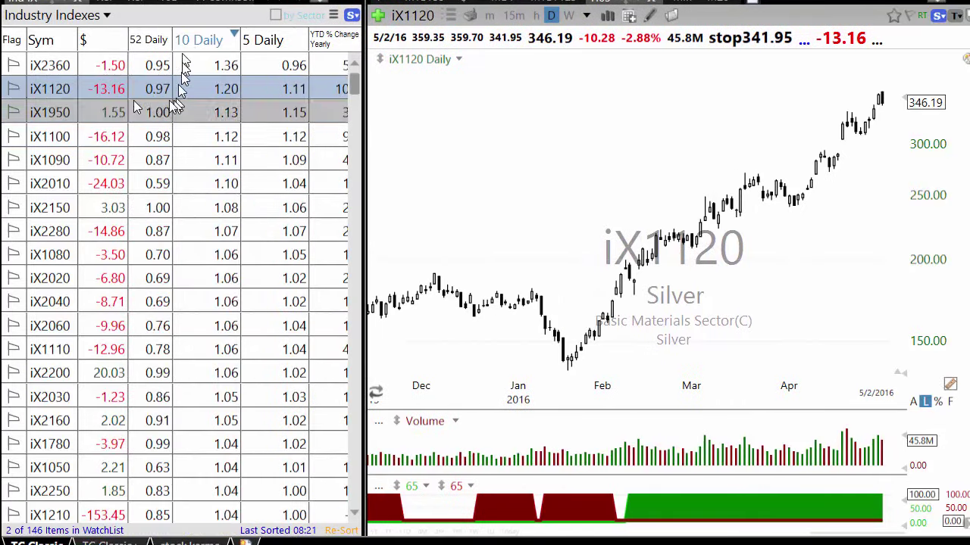
pyautogui.click(60, 67)
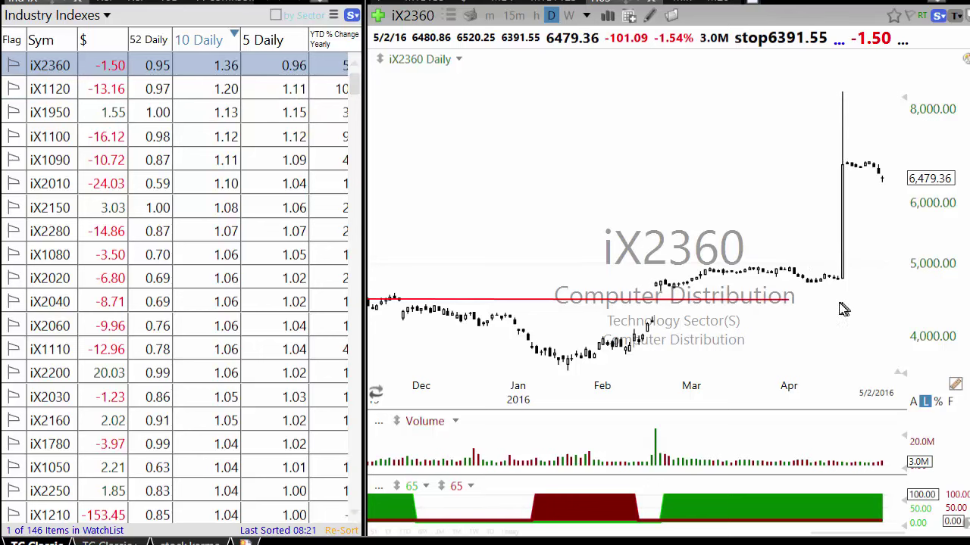
pyautogui.rightClick(643, 307)
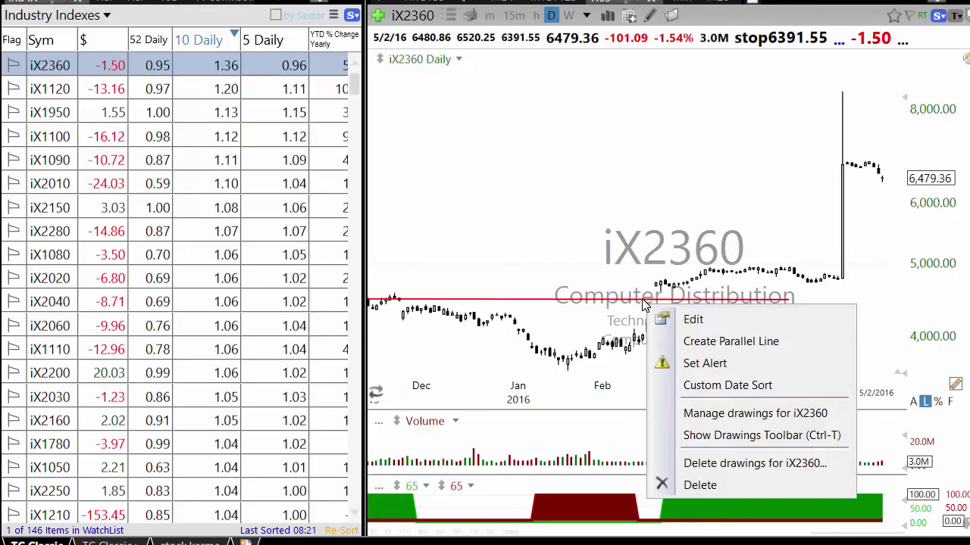
pyautogui.click(644, 305)
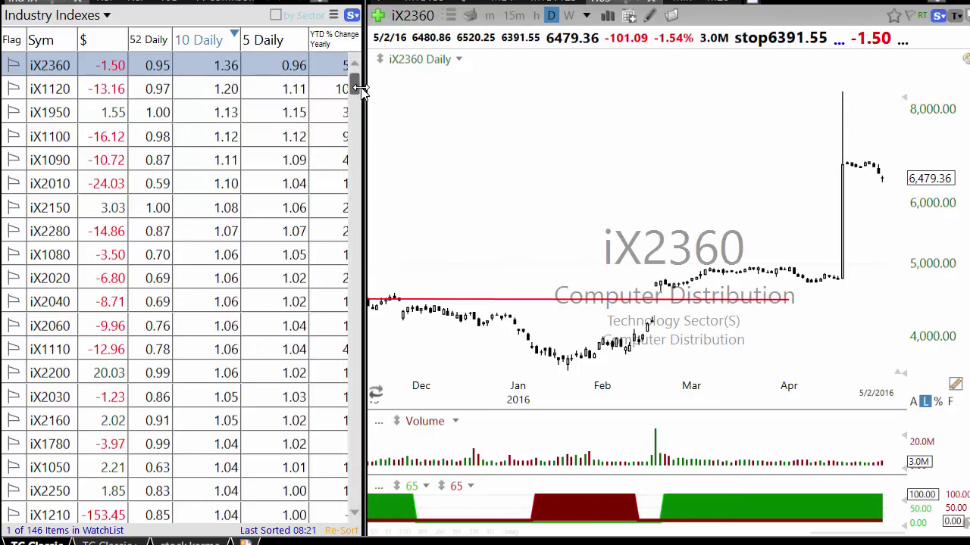
# Narrow the watchlist, open the related industry stocks of iX2360 and move their window away from the recent price bars
pyautogui.moveTo(364, 96); pyautogui.dragTo(206, 113)
pyautogui.click(290, 17)
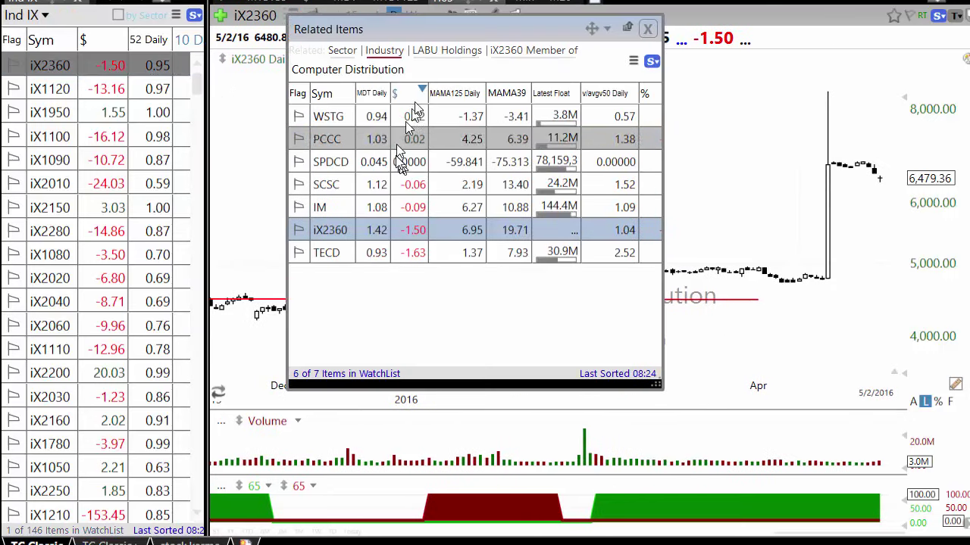
pyautogui.moveTo(416, 33); pyautogui.dragTo(249, 66)
# View the charts of the Computer Distribution members from WSTG down to TECD, and compare IM, iX2360 and TECD once more
pyautogui.click(159, 152)
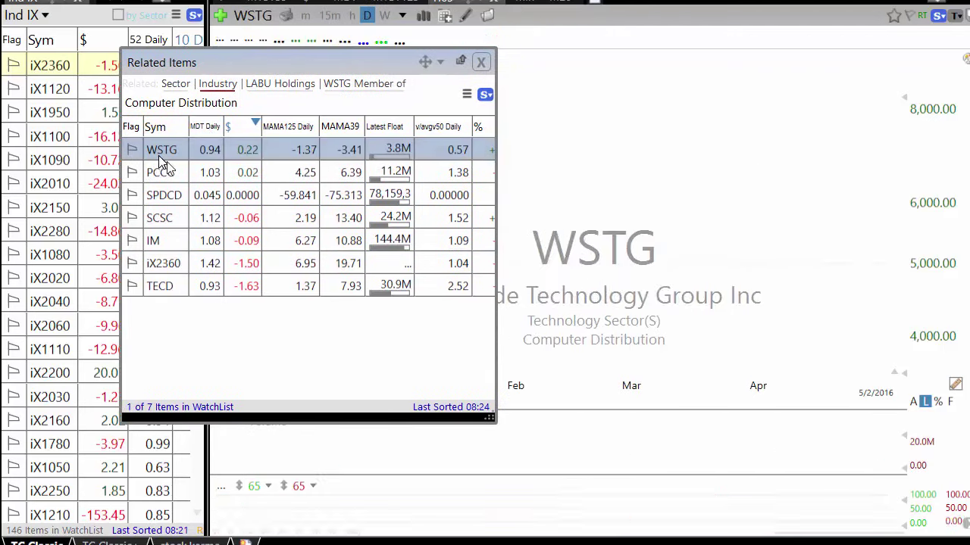
pyautogui.press('Down')
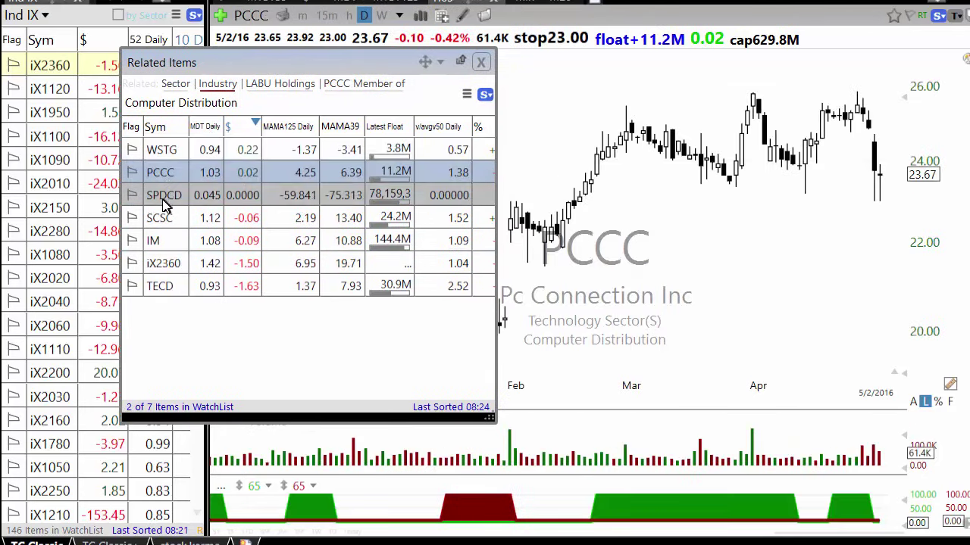
pyautogui.click(164, 199)
pyautogui.click(160, 224)
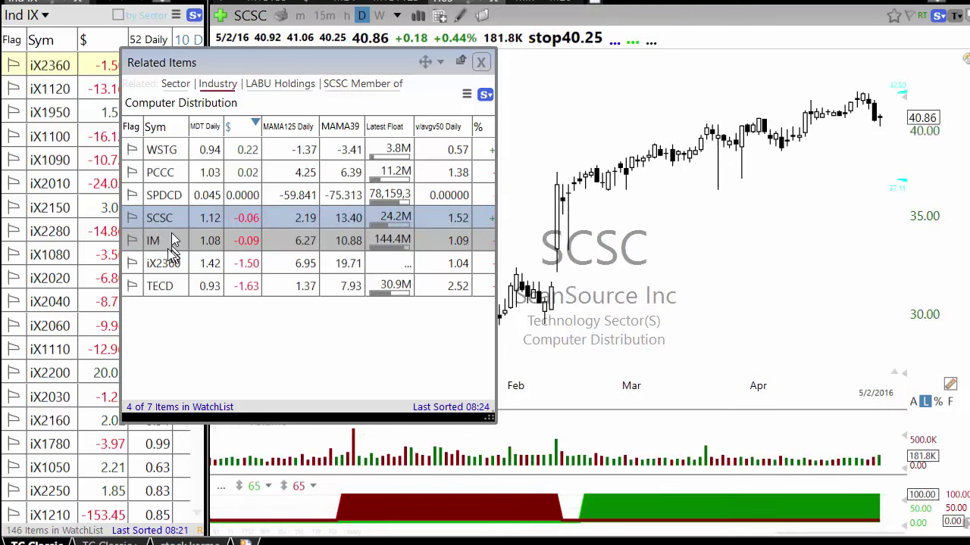
pyautogui.click(168, 240)
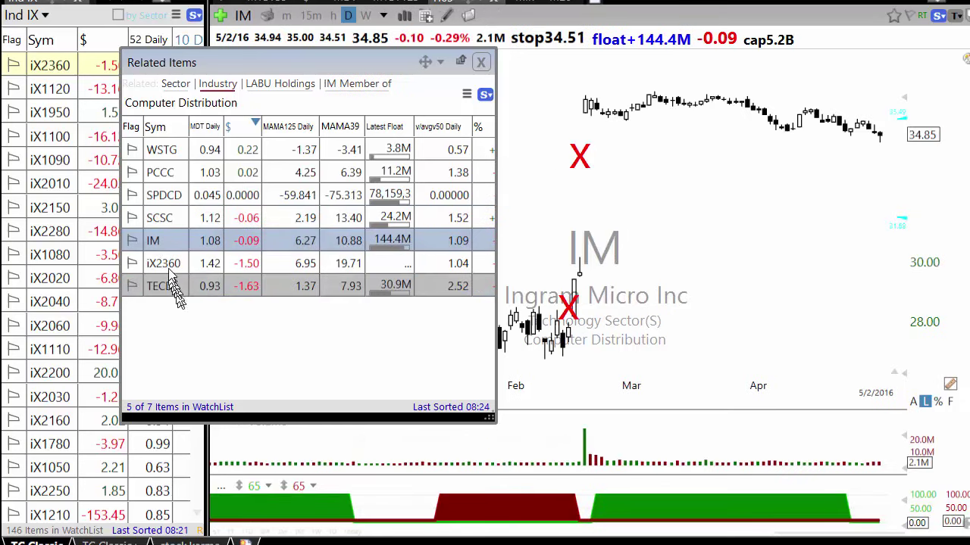
pyautogui.click(167, 267)
pyautogui.click(172, 287)
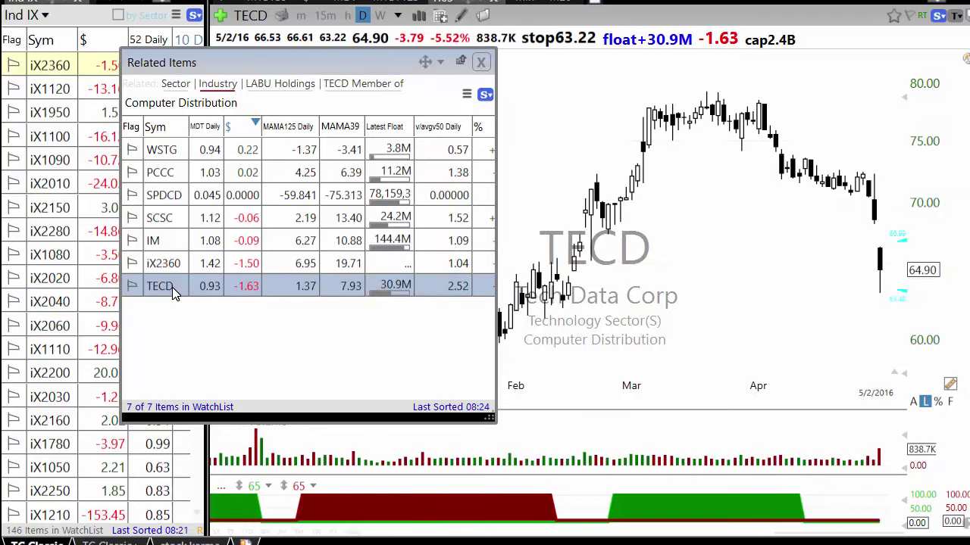
pyautogui.click(174, 247)
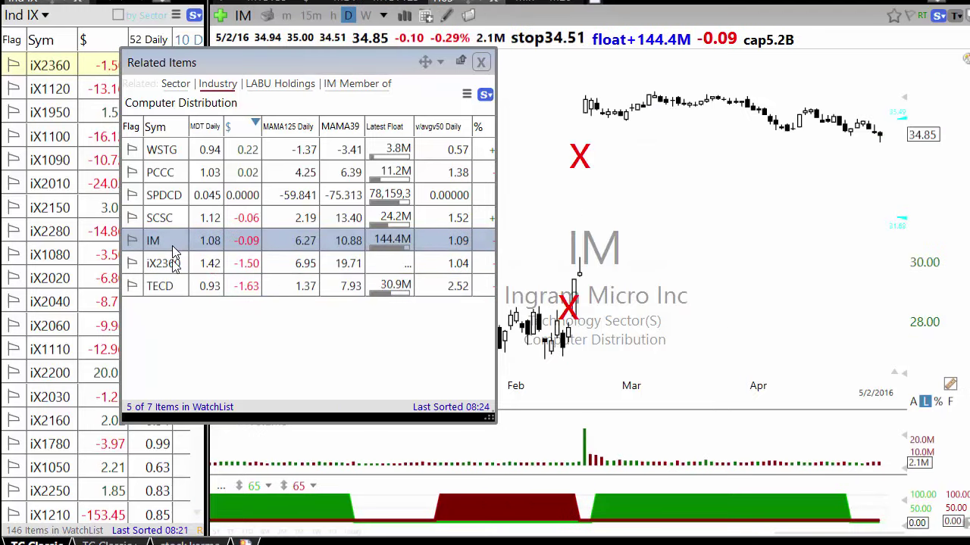
pyautogui.click(168, 264)
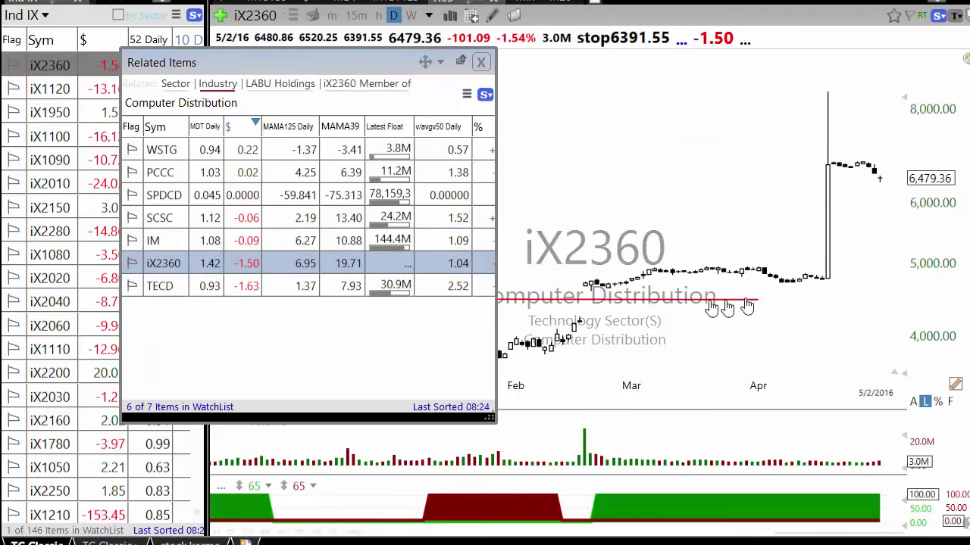
pyautogui.click(169, 282)
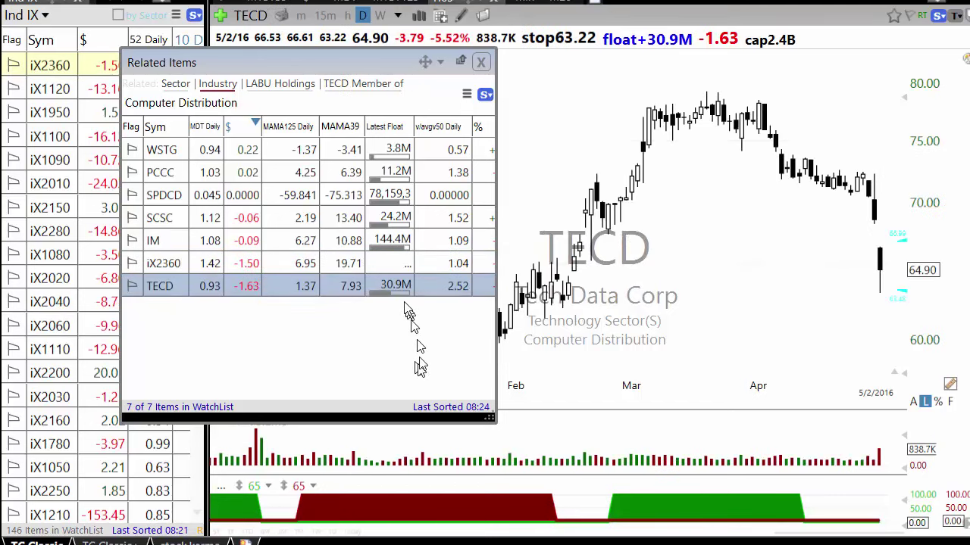
# Close the Related Items window and chart the Silver index iX1120, leaving the Industry Indexes list narrow
pyautogui.click(482, 62)
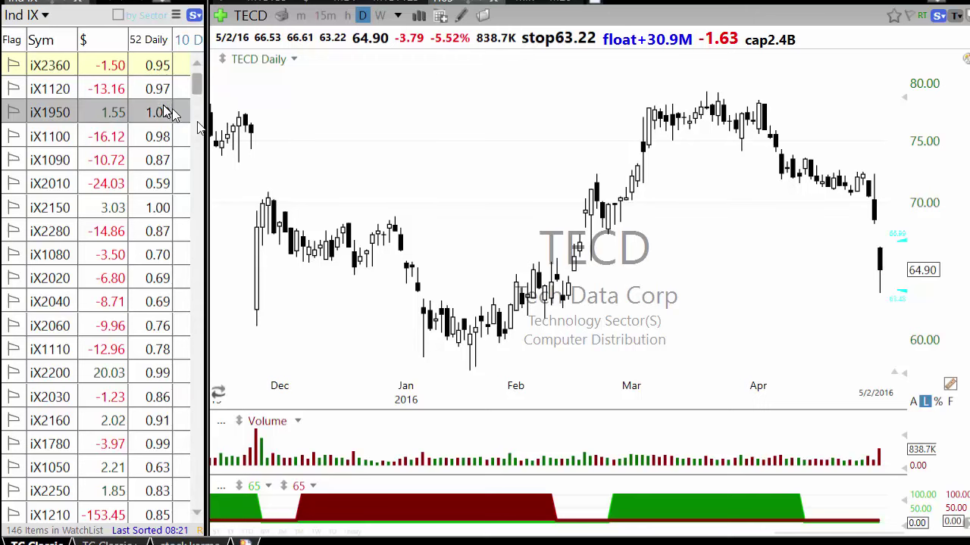
pyautogui.moveTo(203, 112); pyautogui.dragTo(257, 98)
pyautogui.click(53, 94)
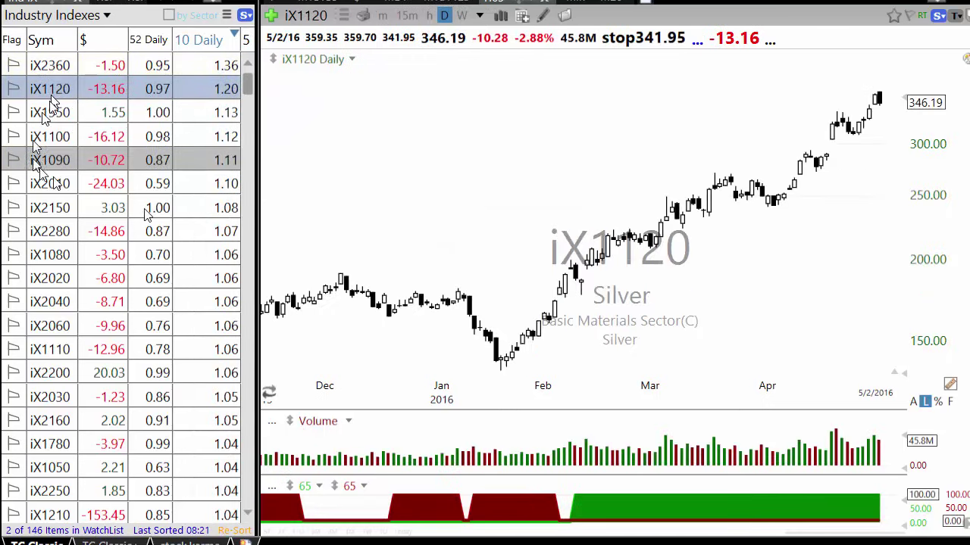
pyautogui.moveTo(259, 163); pyautogui.dragTo(140, 184)
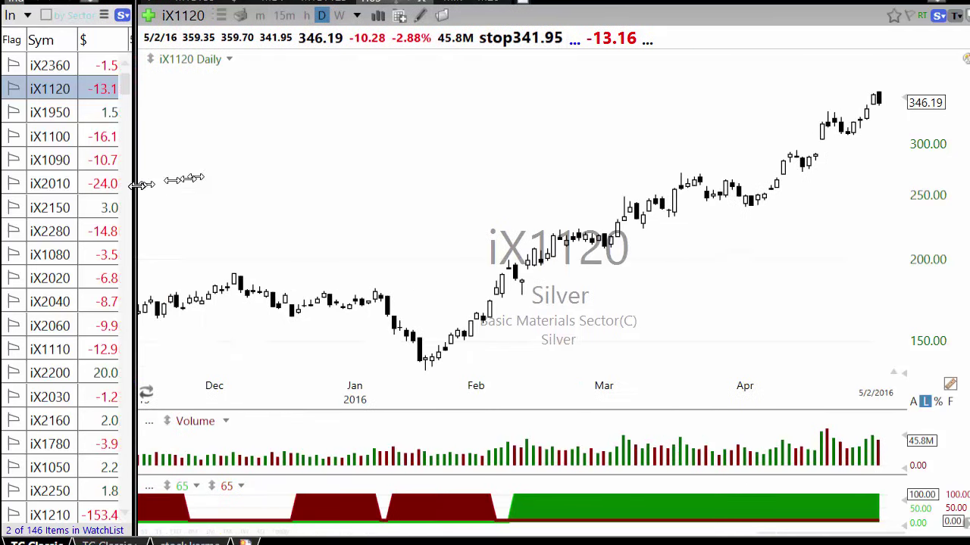
# Open the related Silver industry stocks of iX1120 and dock their window as a tab in the watchlist pane
pyautogui.click(220, 16)
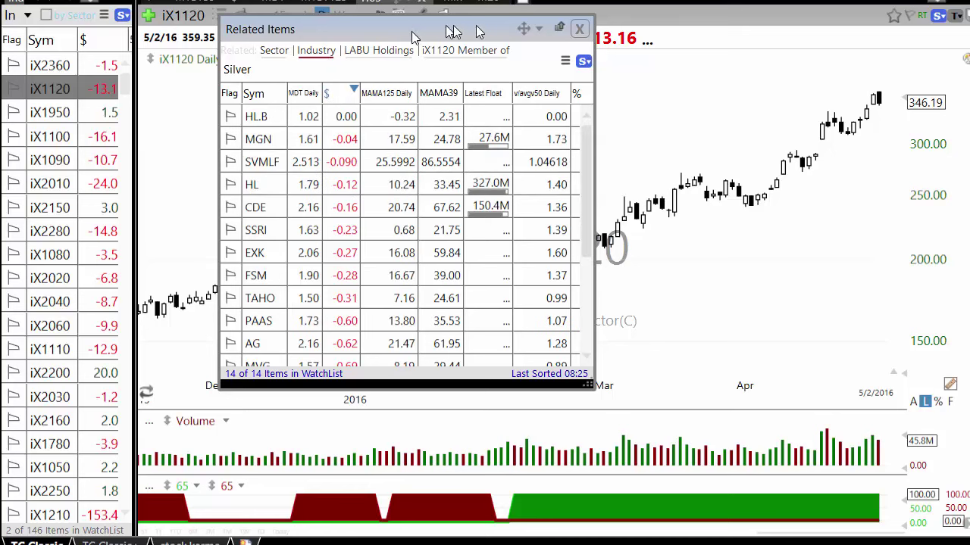
pyautogui.moveTo(519, 38); pyautogui.dragTo(184, 280)
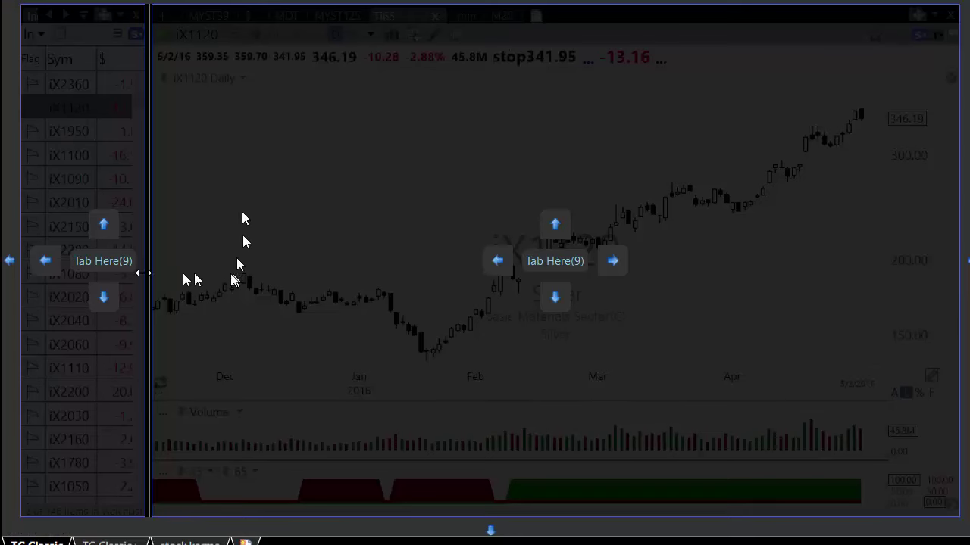
pyautogui.moveTo(104, 262); pyautogui.dragTo(103, 262)
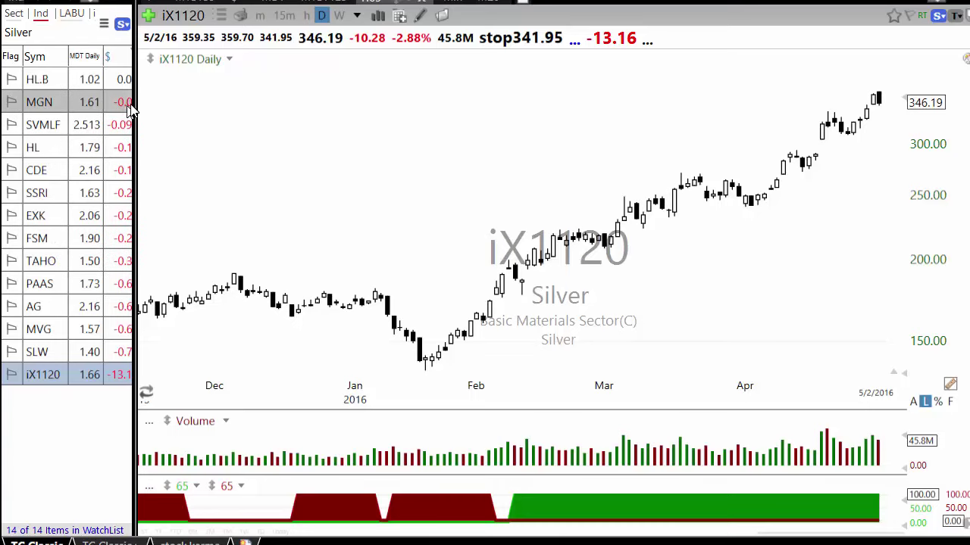
# Widen the Silver watchlist, check the formula of the saved 10 indicator (c/c10, Daily) and add it as a column
pyautogui.moveTo(215, 101); pyautogui.dragTo(932, 125)
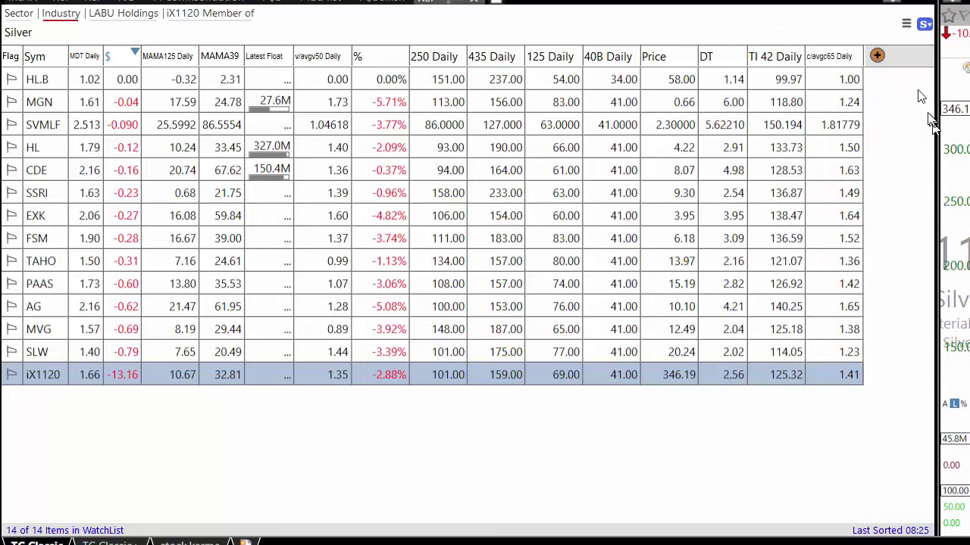
pyautogui.click(876, 55)
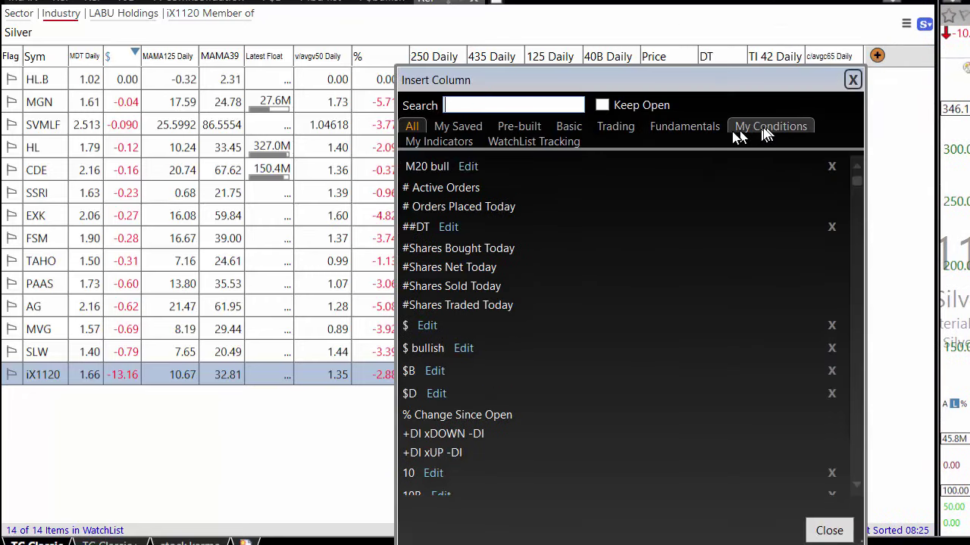
pyautogui.click(446, 140)
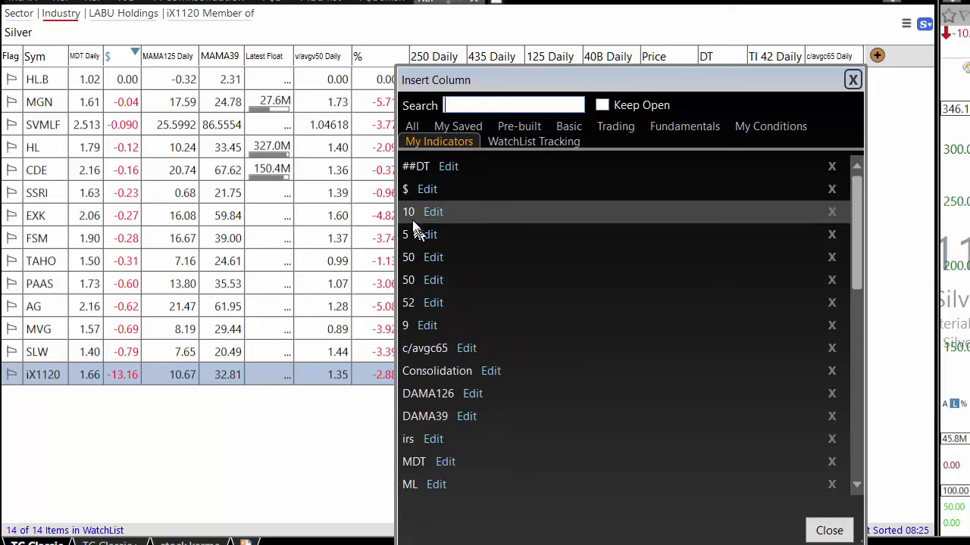
pyautogui.click(434, 212)
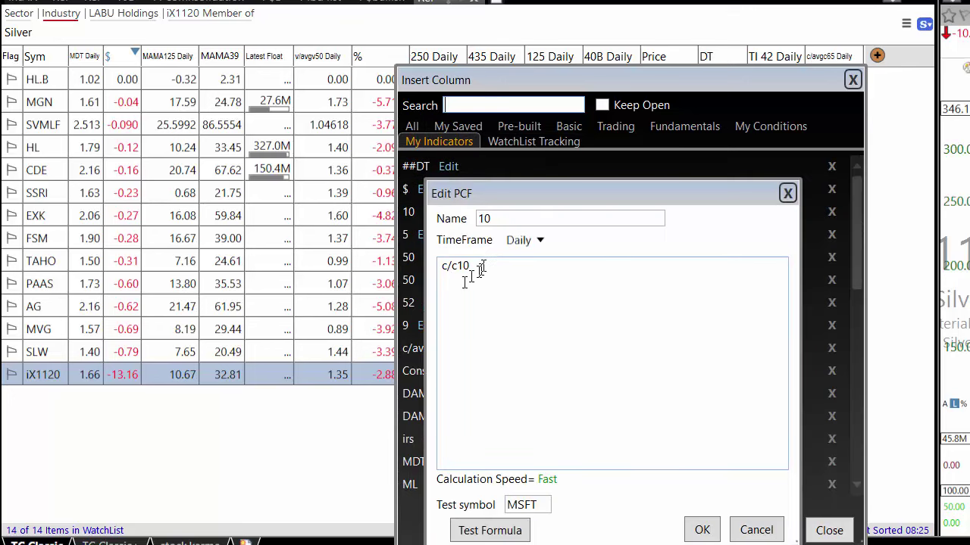
pyautogui.click(752, 532)
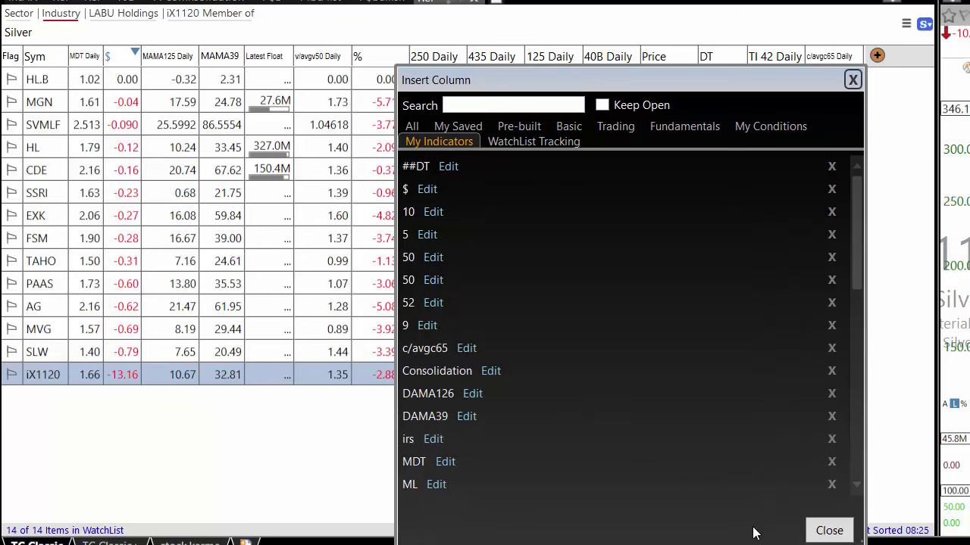
pyautogui.click(410, 212)
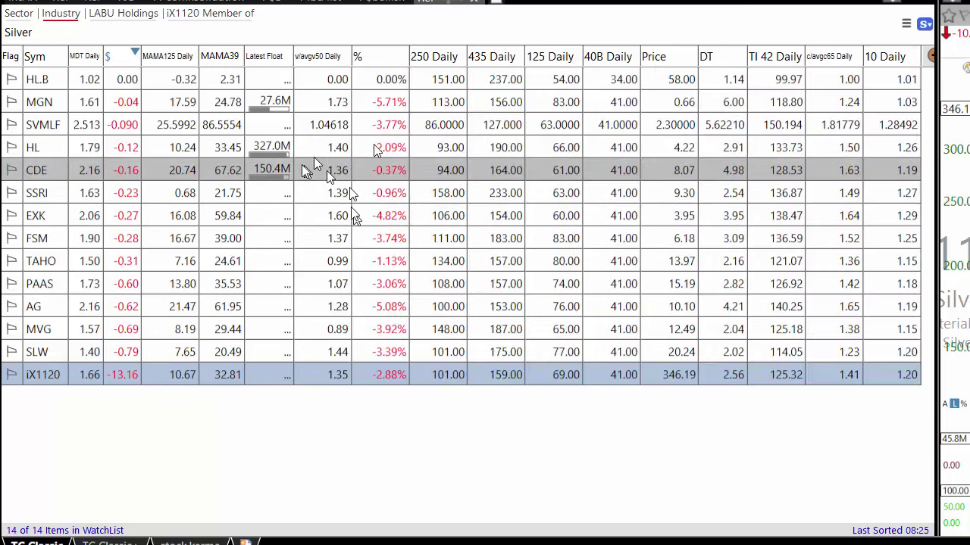
# Sort the Silver watchlist by 10 Daily, highest first, and move that column directly after the symbol column
pyautogui.rightClick(875, 66)
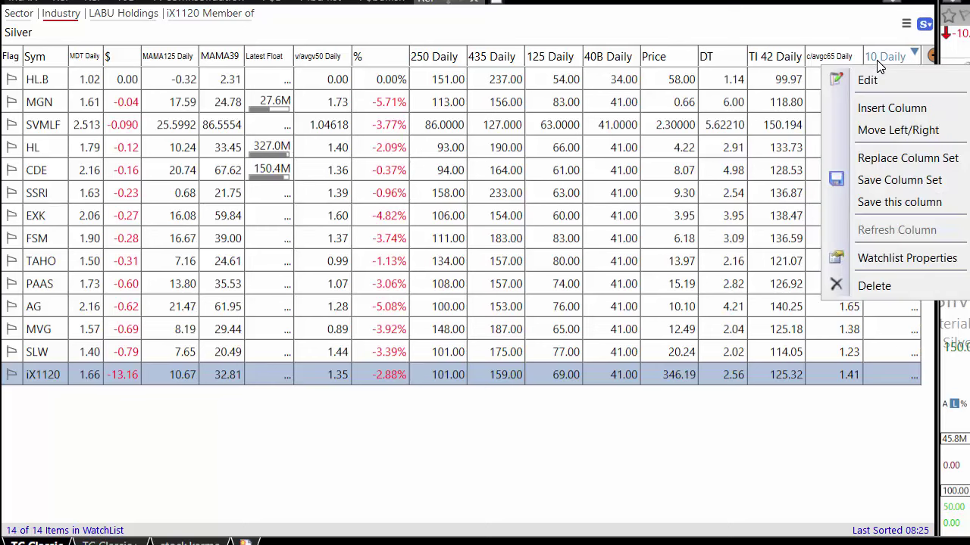
pyautogui.click(879, 134)
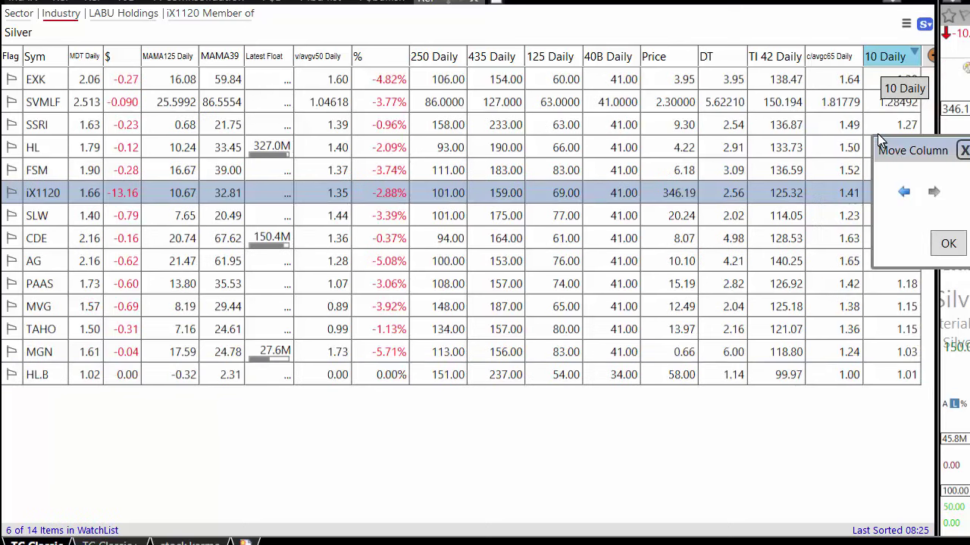
pyautogui.click(901, 194)
pyautogui.click(902, 194)
pyautogui.click(901, 194)
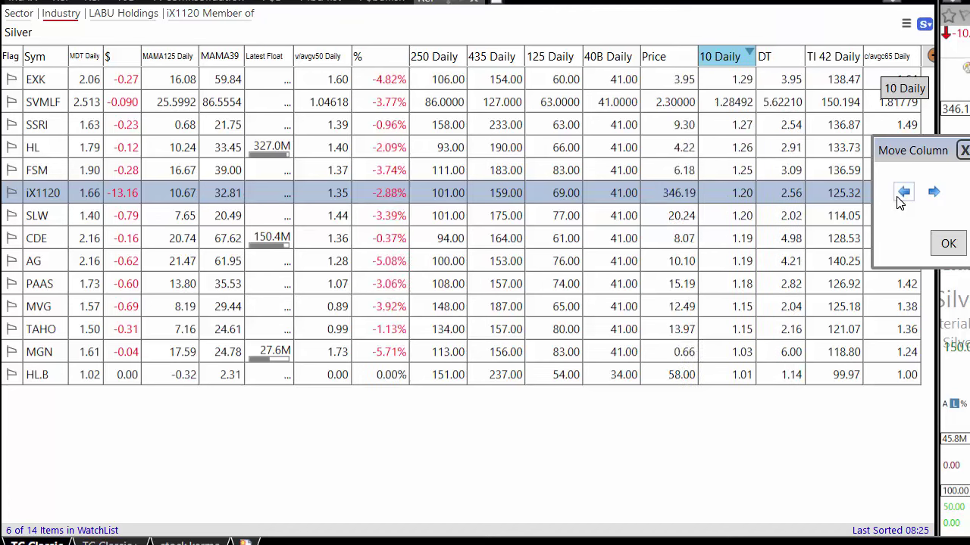
pyautogui.click(901, 193)
pyautogui.click(902, 194)
pyautogui.click(901, 194)
pyautogui.click(902, 193)
pyautogui.doubleClick(901, 194)
pyautogui.click(901, 194)
pyautogui.click(901, 194)
pyautogui.click(902, 194)
pyautogui.click(901, 193)
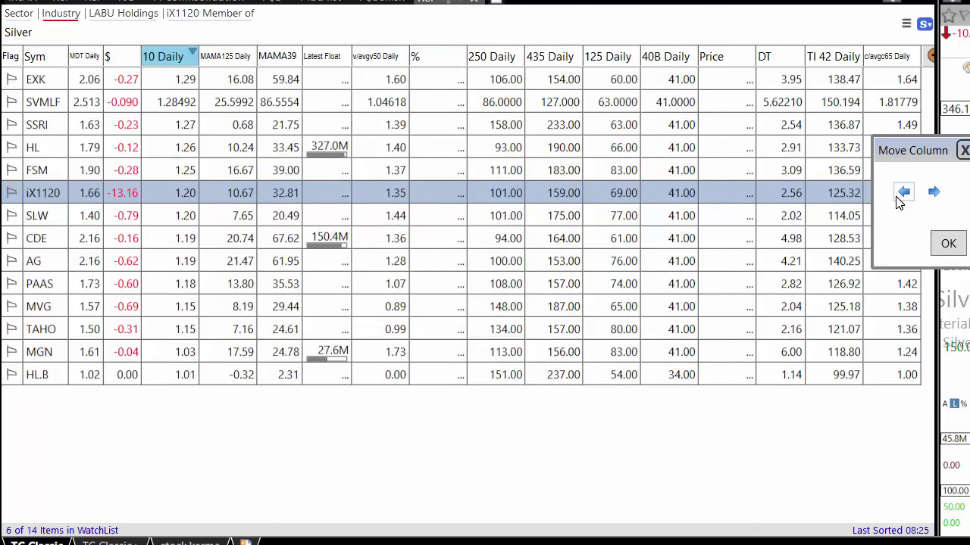
pyautogui.click(902, 194)
pyautogui.click(901, 194)
pyautogui.click(947, 246)
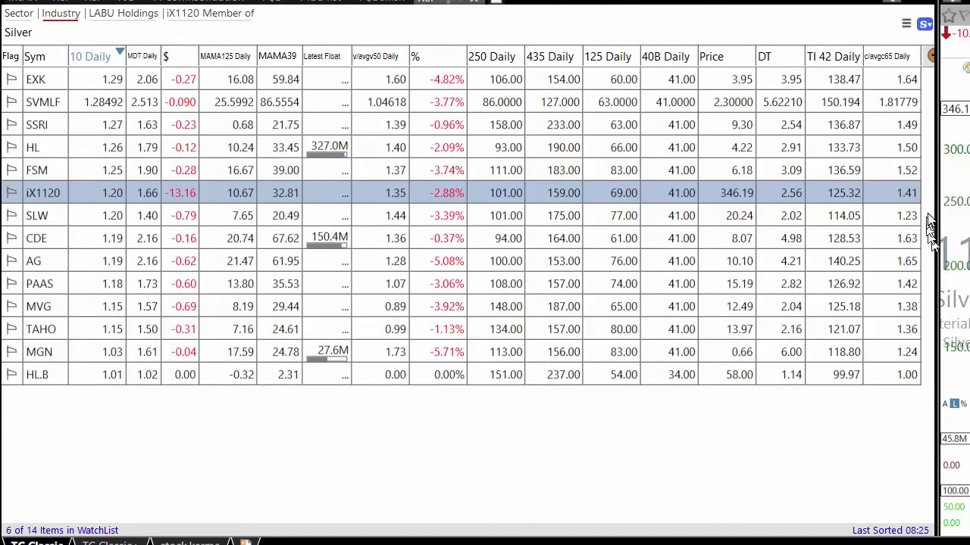
# Narrow the watchlist, chart EXK and reverse the 10 Daily sort, then restore it to highest first
pyautogui.moveTo(937, 193); pyautogui.dragTo(119, 260)
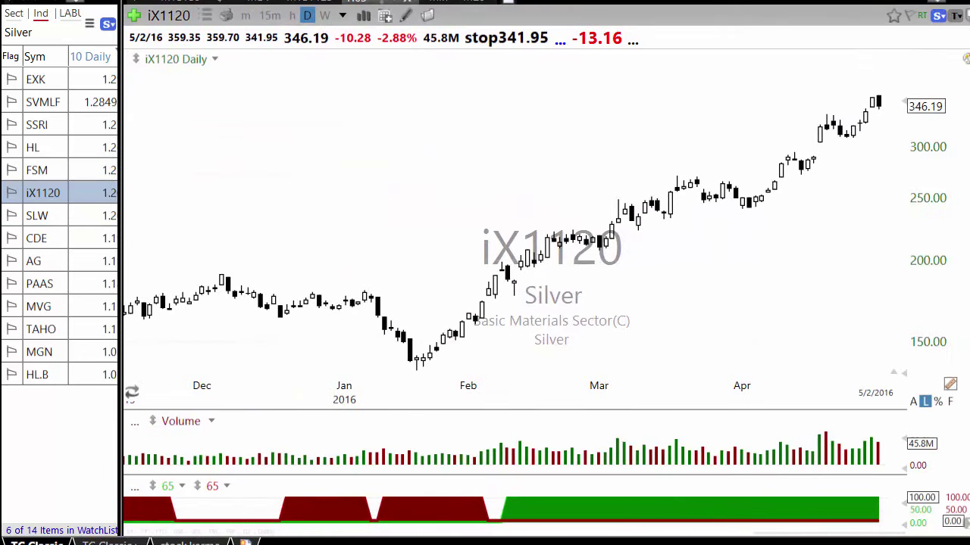
pyautogui.click(42, 80)
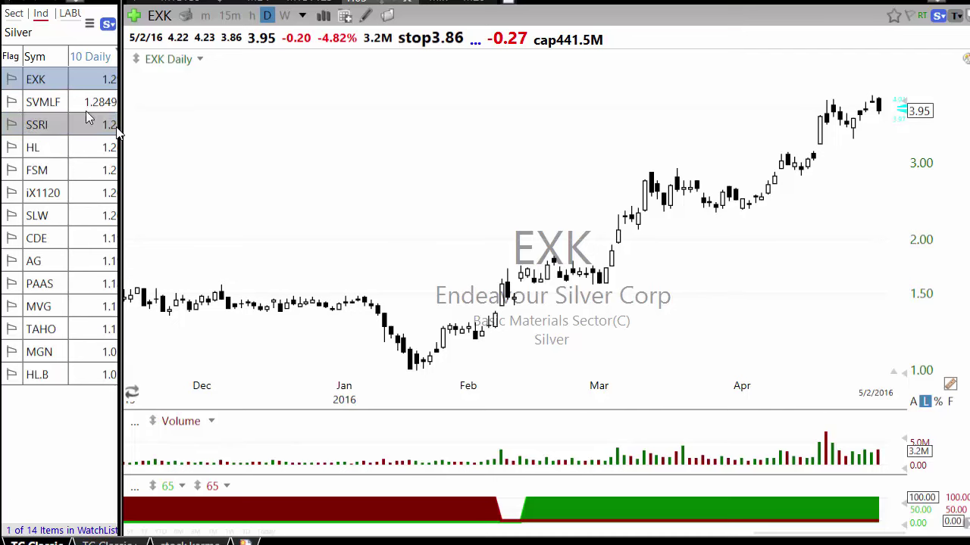
pyautogui.click(94, 59)
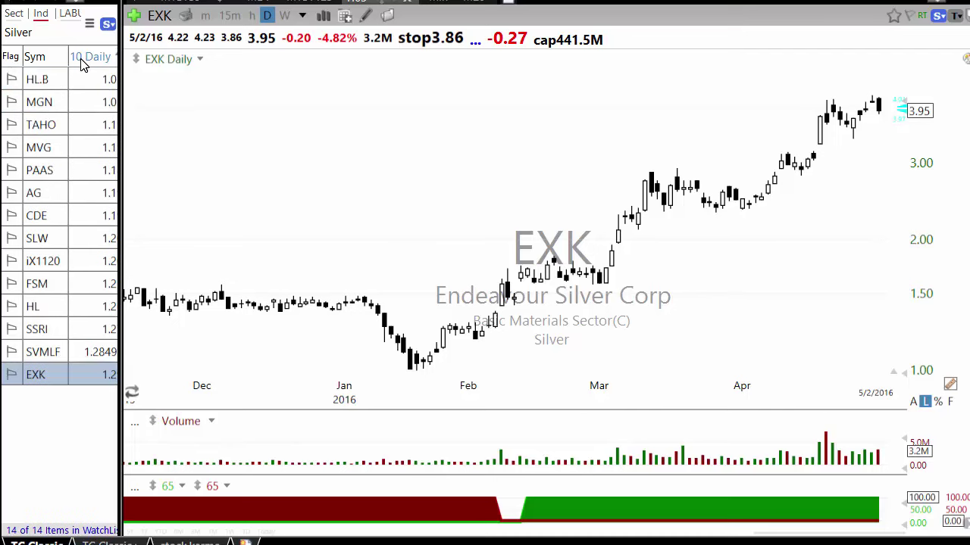
pyautogui.click(85, 59)
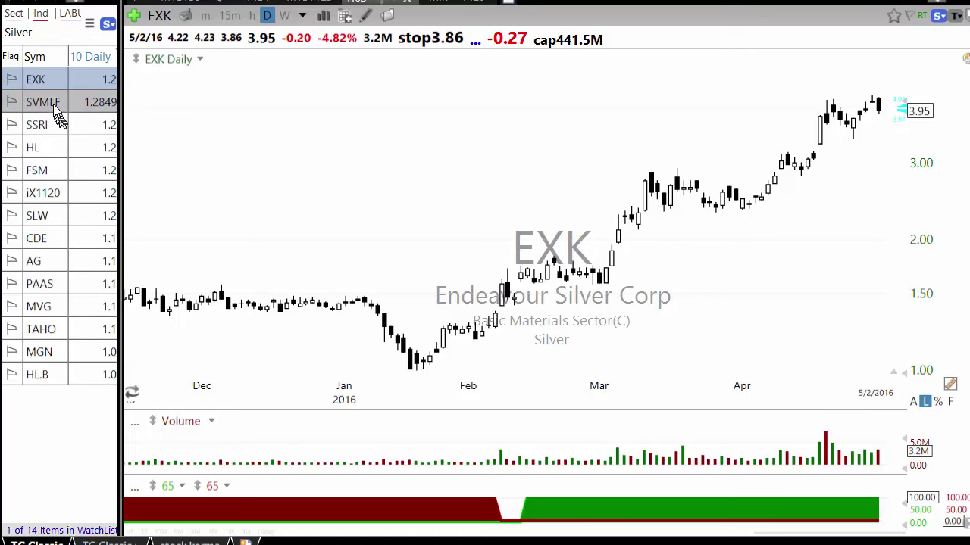
# View the charts of the Silver members from SVMLF down to HL.B, including the iX1120 index for comparison
pyautogui.click(52, 104)
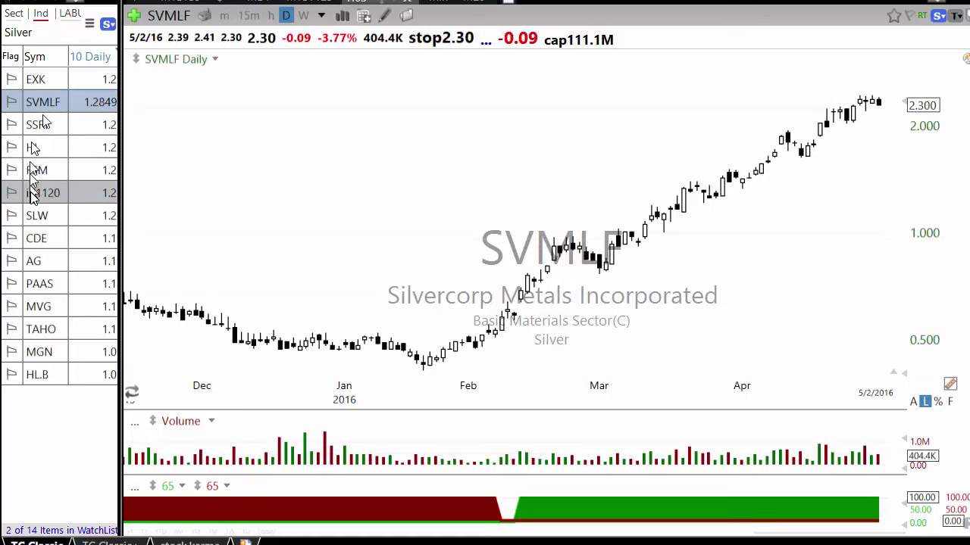
pyautogui.click(51, 123)
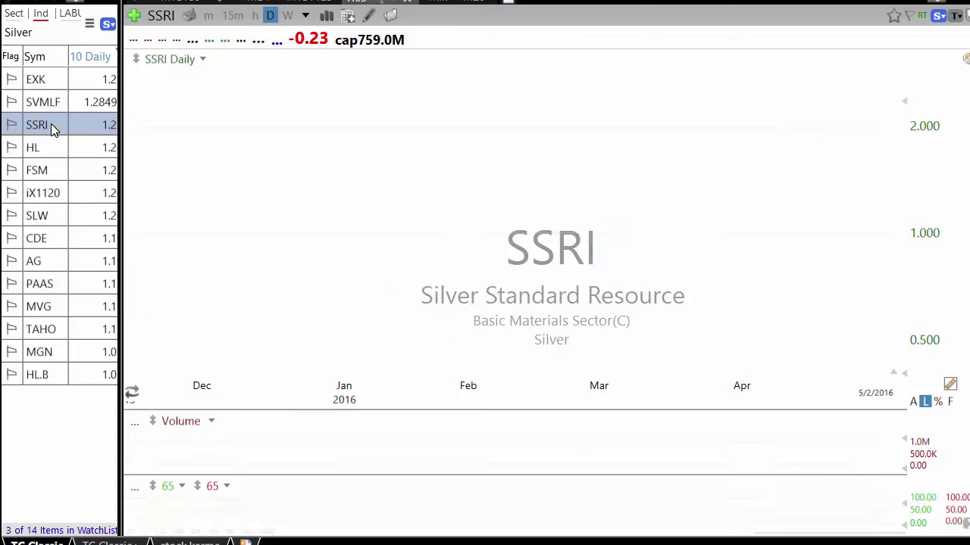
pyautogui.click(46, 156)
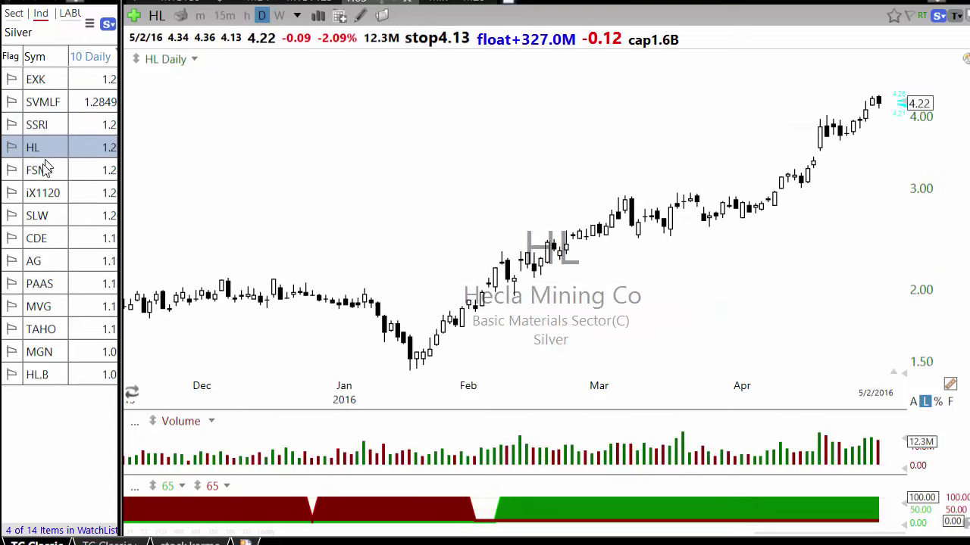
pyautogui.press('Down')
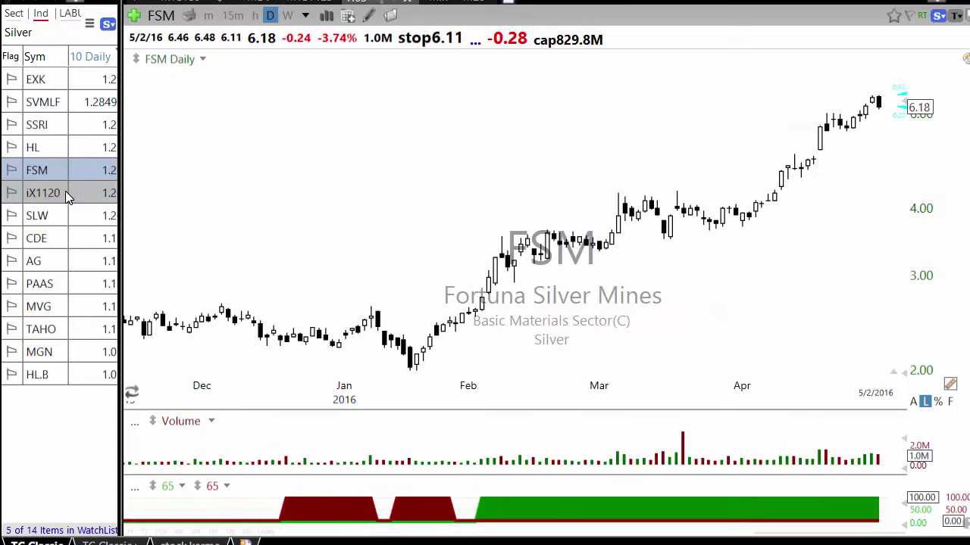
pyautogui.click(65, 191)
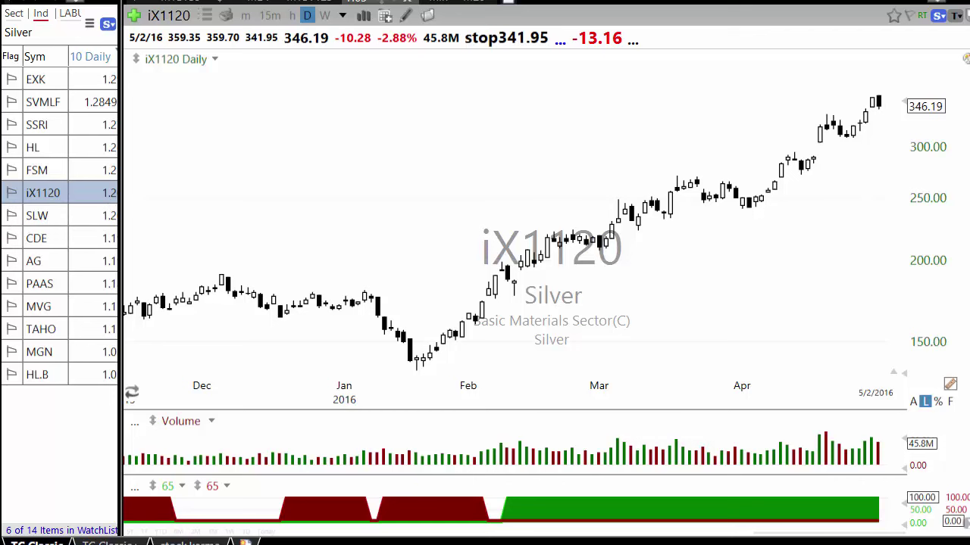
pyautogui.click(37, 236)
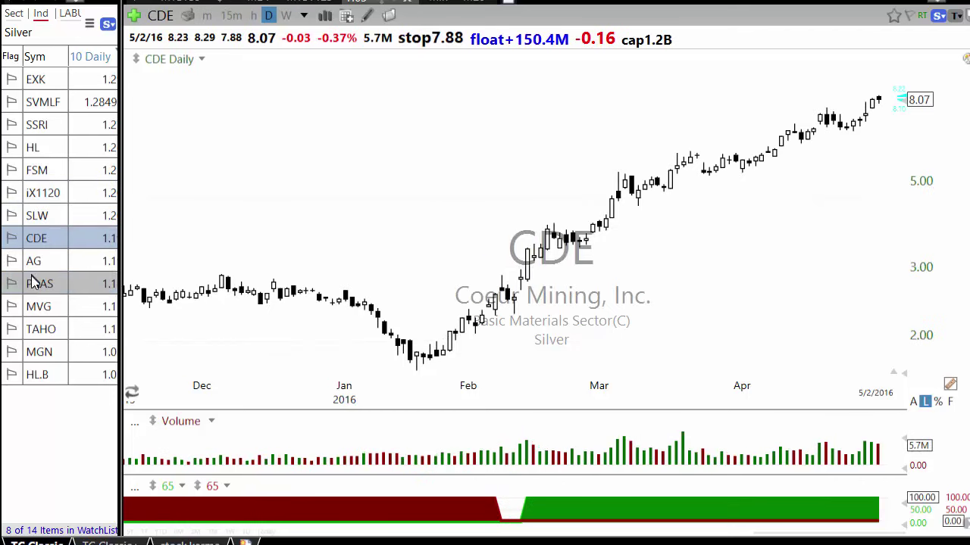
pyautogui.click(35, 267)
pyautogui.click(61, 329)
pyautogui.click(62, 374)
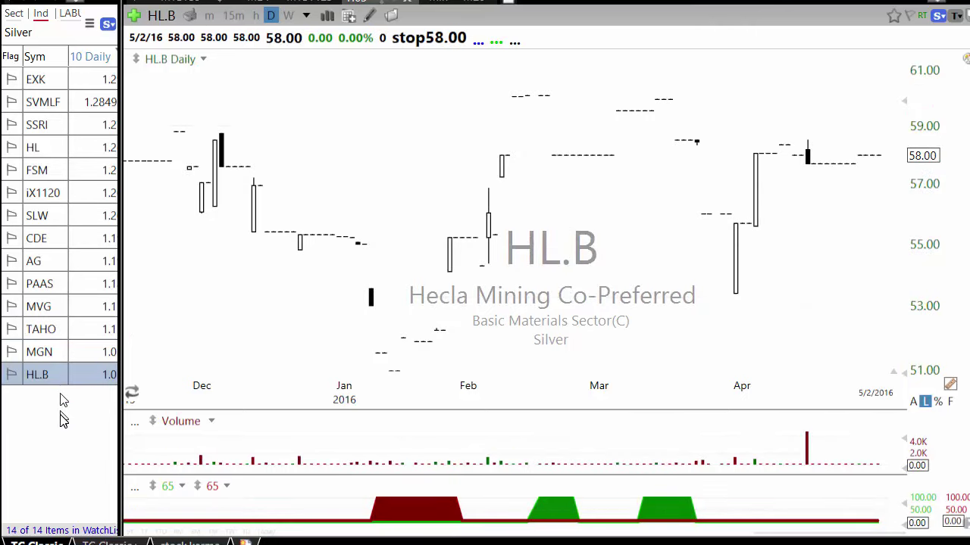
# View the charts of the weaker Silver members MGN, TAHO and MVG
pyautogui.click(47, 354)
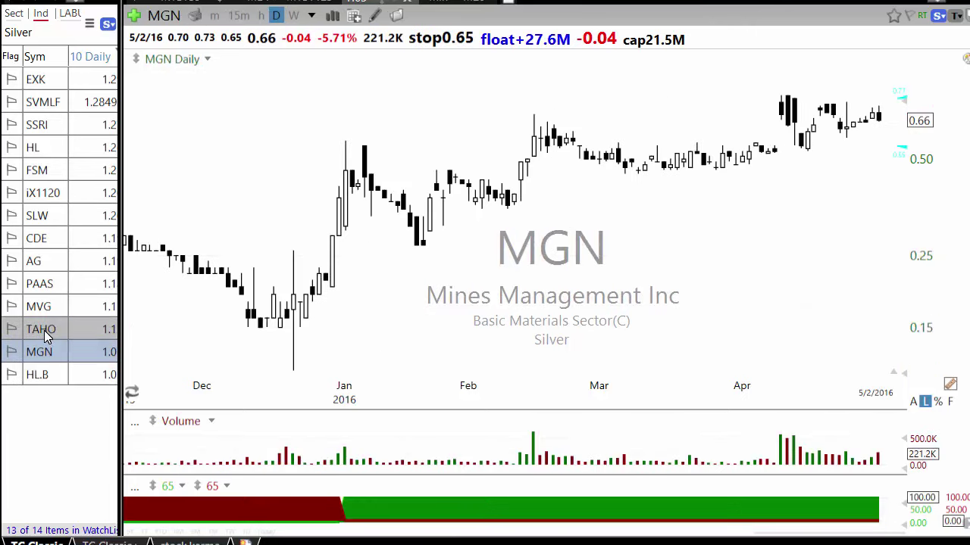
pyautogui.click(44, 330)
pyautogui.click(42, 311)
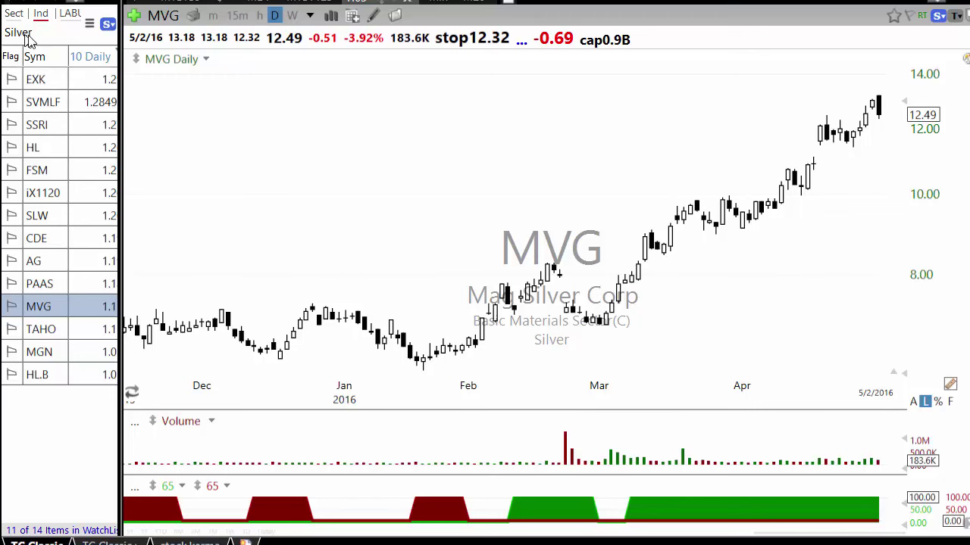
# Widen the Silver watchlist to examine its ranking columns, narrow it again and chart HL
pyautogui.moveTo(120, 82); pyautogui.dragTo(428, 88)
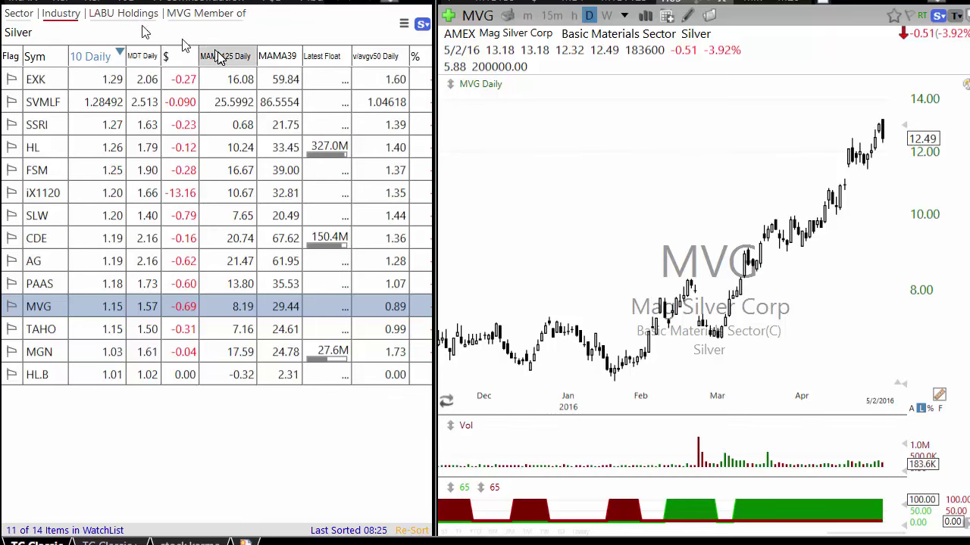
pyautogui.moveTo(435, 99); pyautogui.dragTo(149, 157)
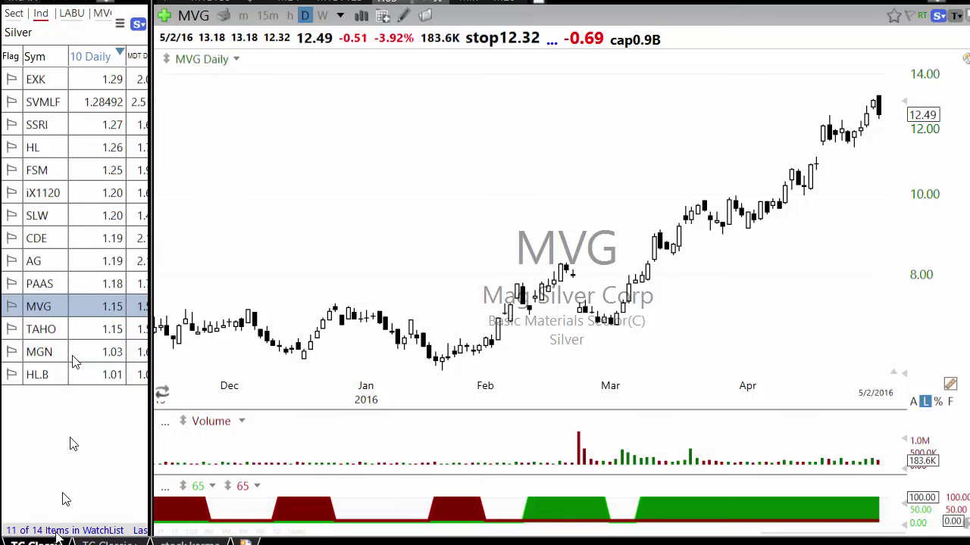
pyautogui.click(64, 147)
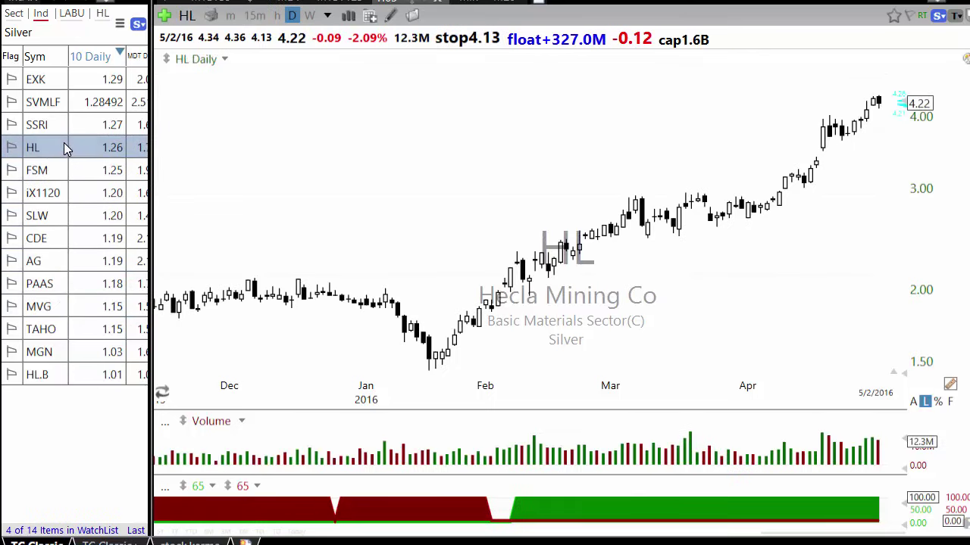
# Return the watchlist pane to the Industry Indexes list and narrow it to enlarge the chart
pyautogui.click(150, 167)
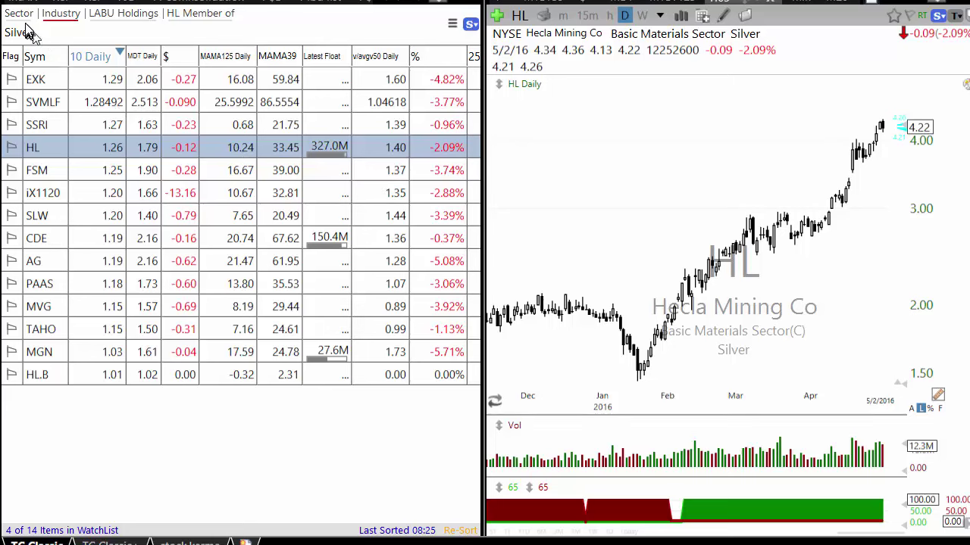
pyautogui.click(451, 27)
pyautogui.click(196, 35)
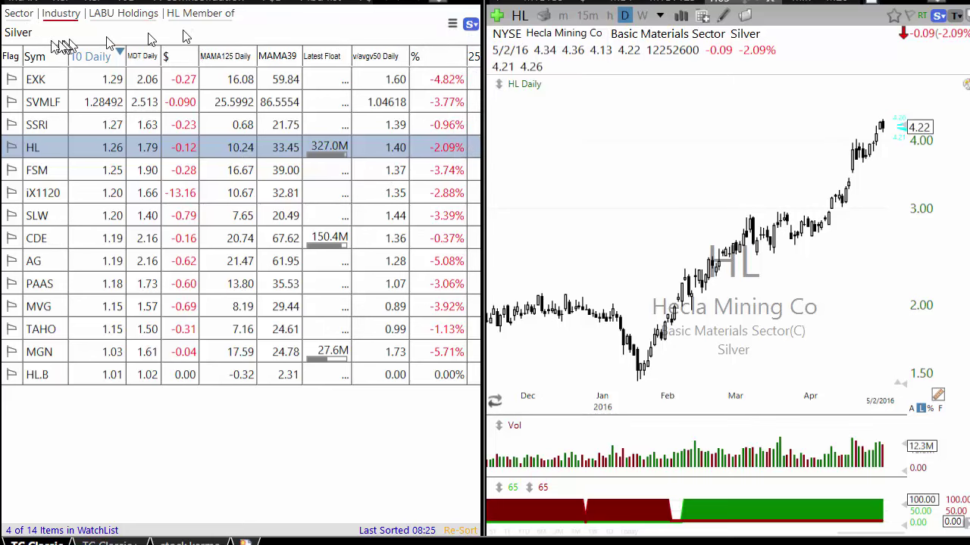
pyautogui.click(22, 12)
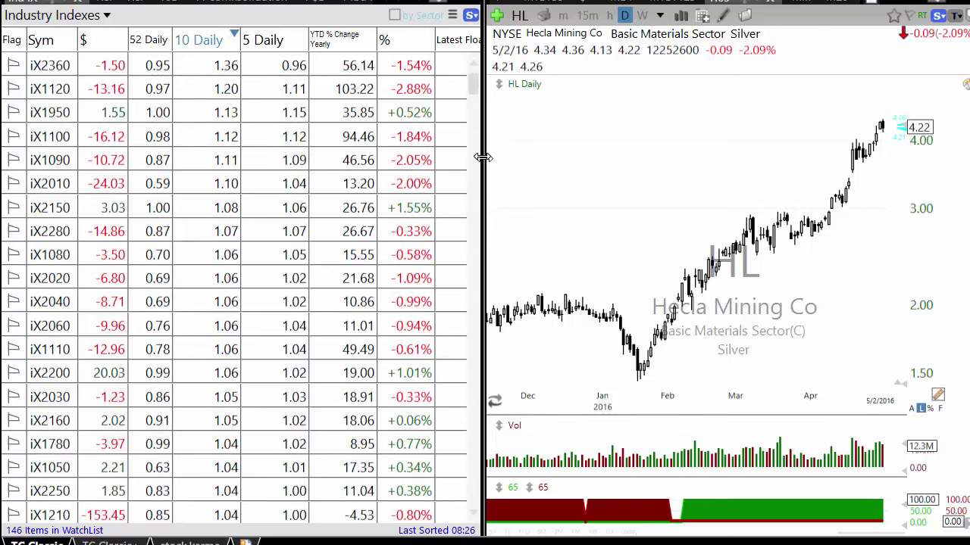
pyautogui.moveTo(483, 156); pyautogui.dragTo(206, 166)
# View the charts of the top-ranked industry indexes iX2360, iX1120, iX1950, iX1100 and iX1090 in order
pyautogui.click(64, 70)
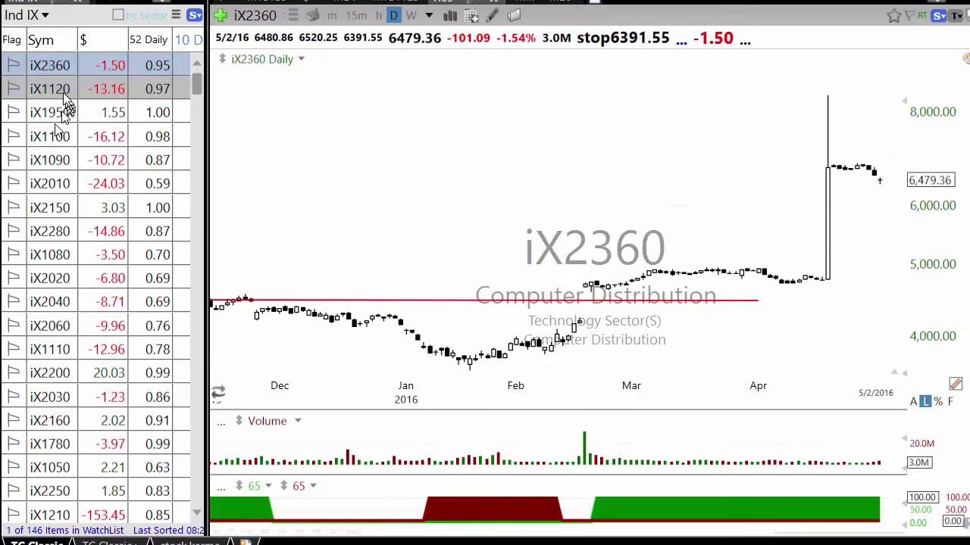
pyautogui.click(65, 97)
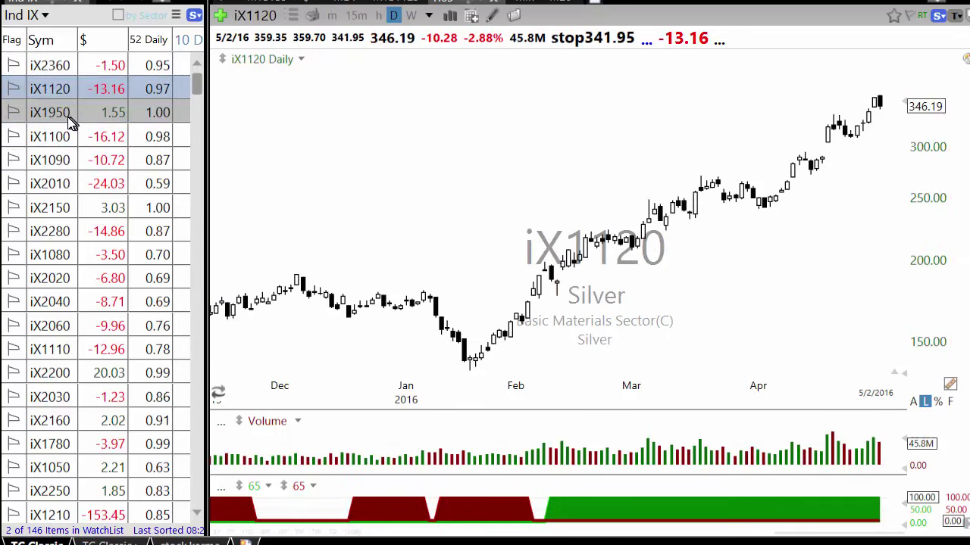
pyautogui.click(66, 119)
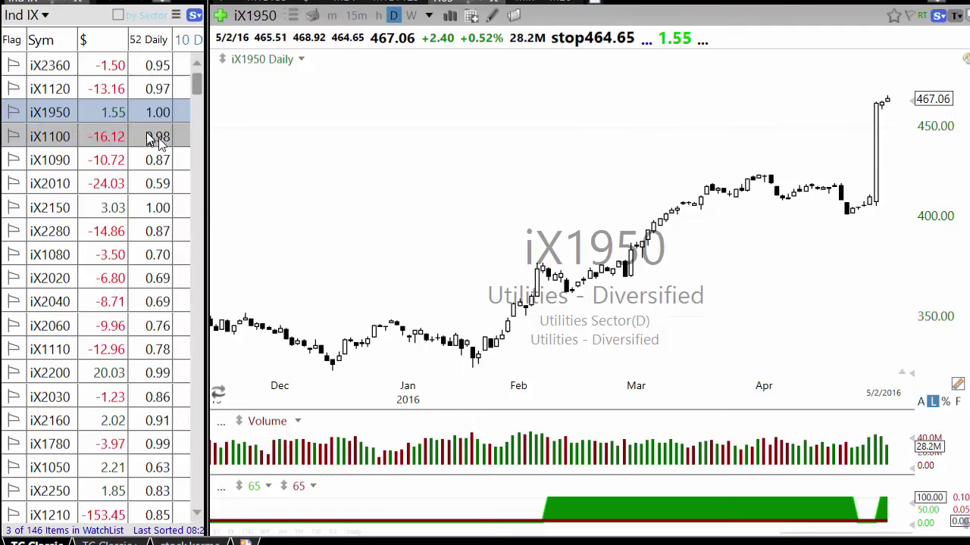
pyautogui.click(68, 137)
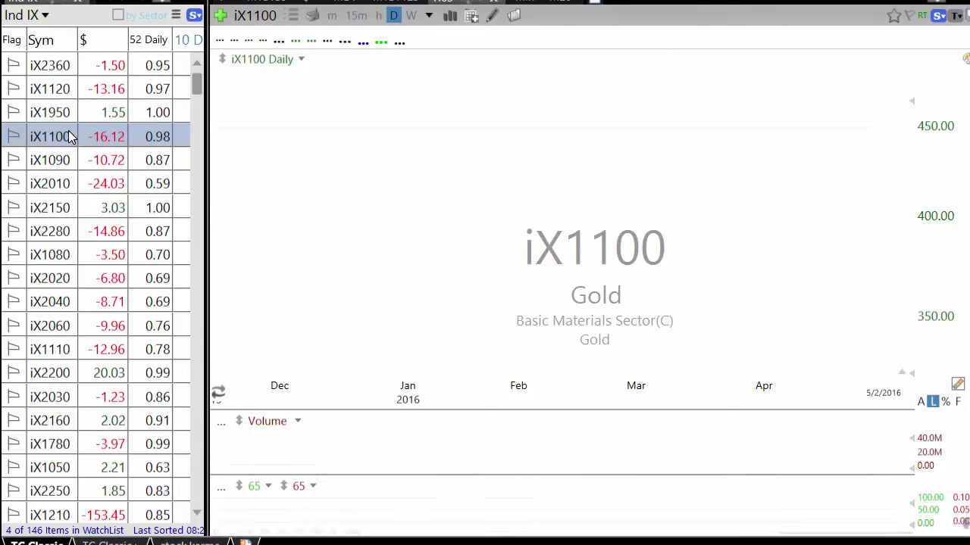
pyautogui.click(66, 168)
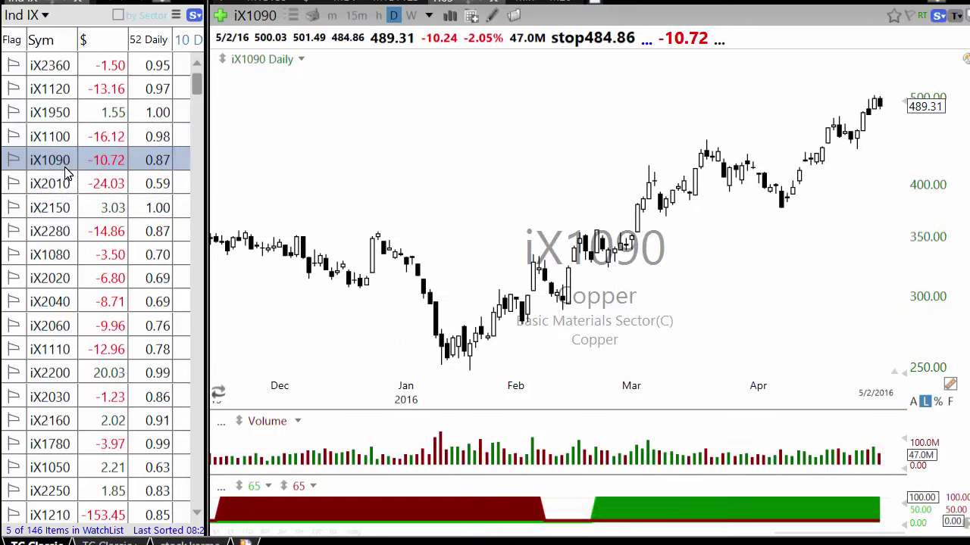
# View the charts of industry indexes iX2010 and iX2150, and examine iX2150's member stock OMAB from its related industry items
pyautogui.click(54, 188)
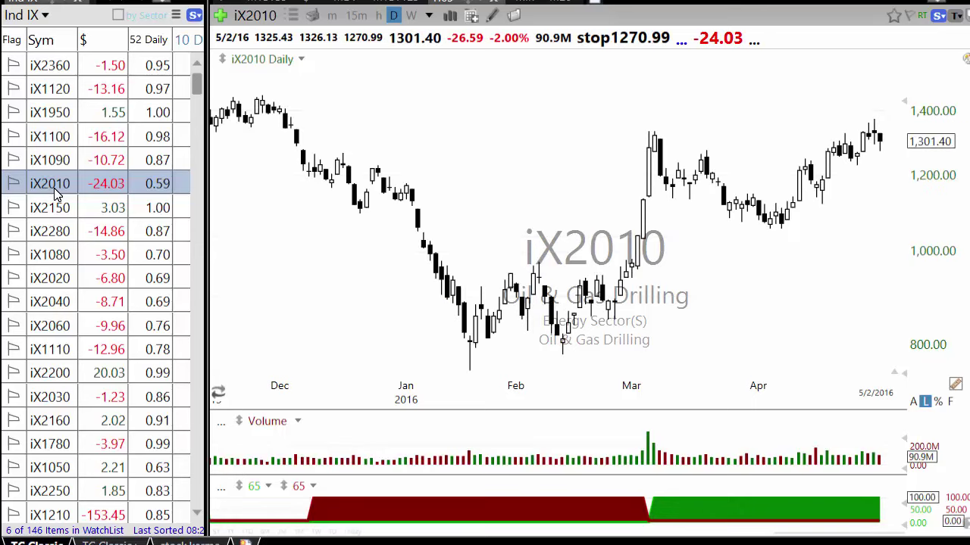
pyautogui.click(66, 213)
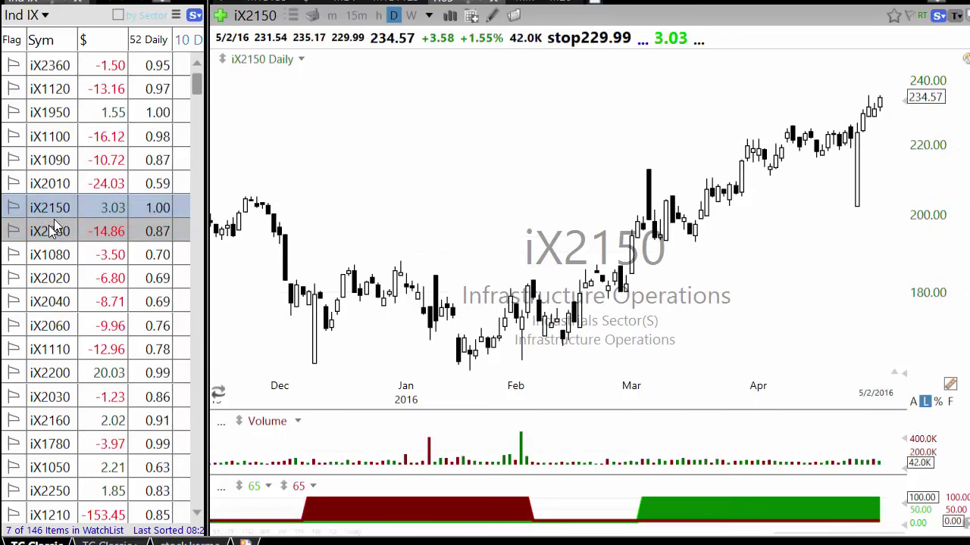
pyautogui.click(295, 15)
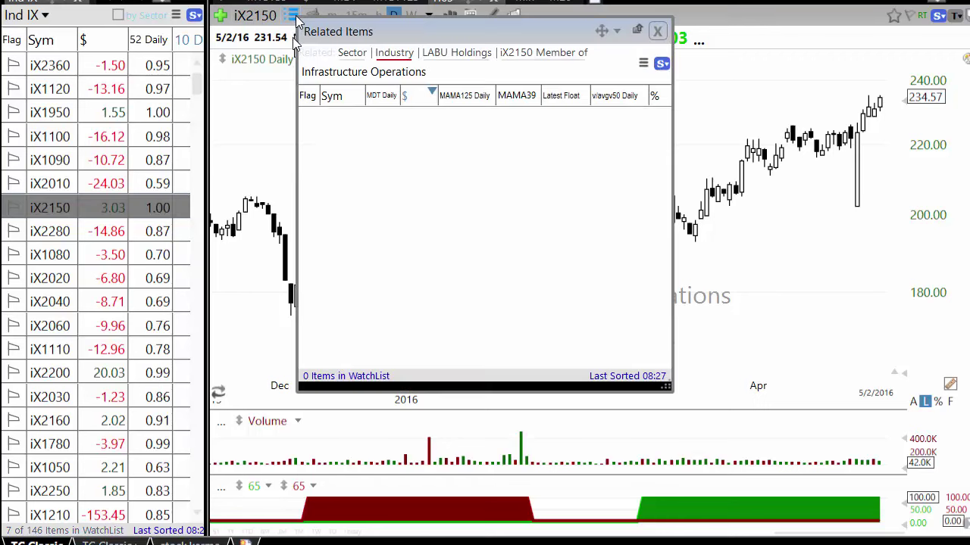
pyautogui.click(338, 140)
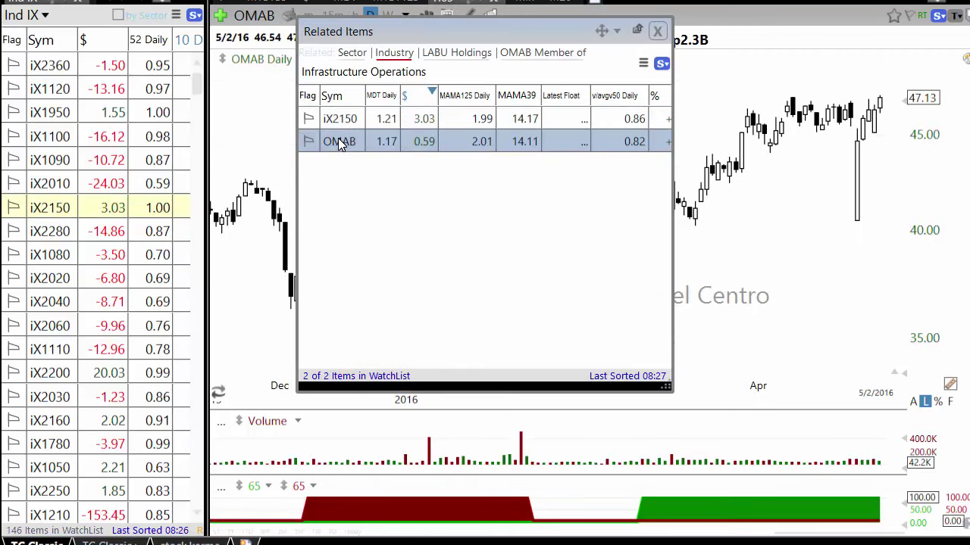
pyautogui.moveTo(551, 39); pyautogui.dragTo(239, 245)
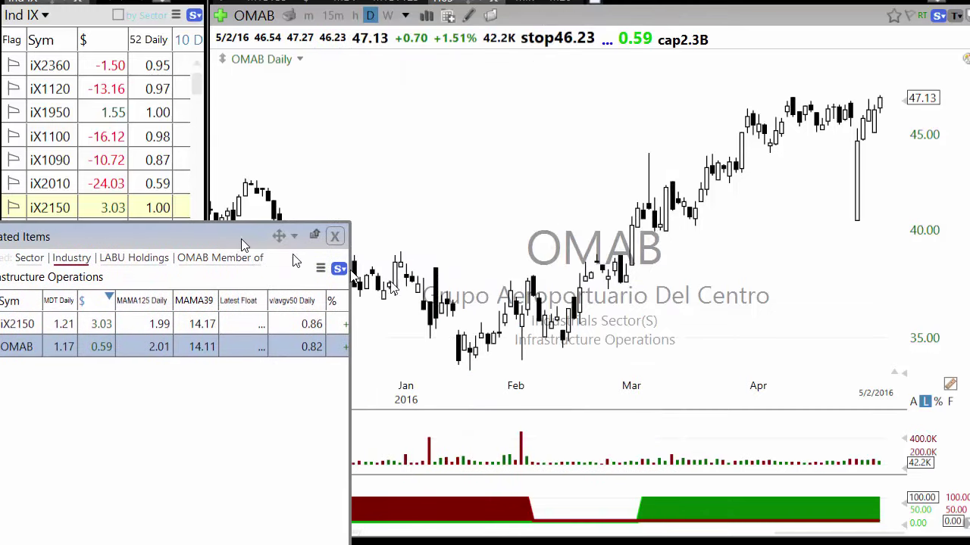
pyautogui.click(335, 236)
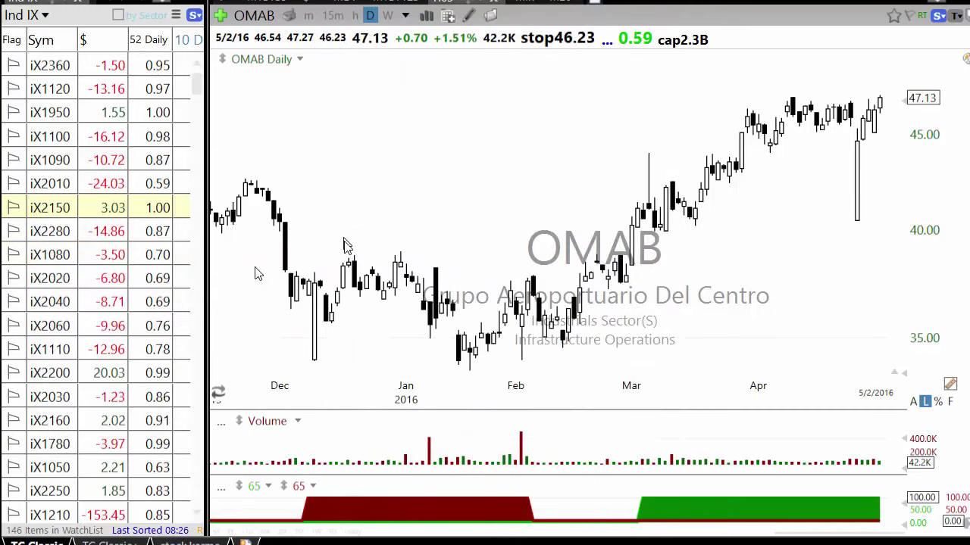
# View the iX2280 Truck Manufacturing index and chart its member HY, moving the related items list clear of the recent price action
pyautogui.click(29, 232)
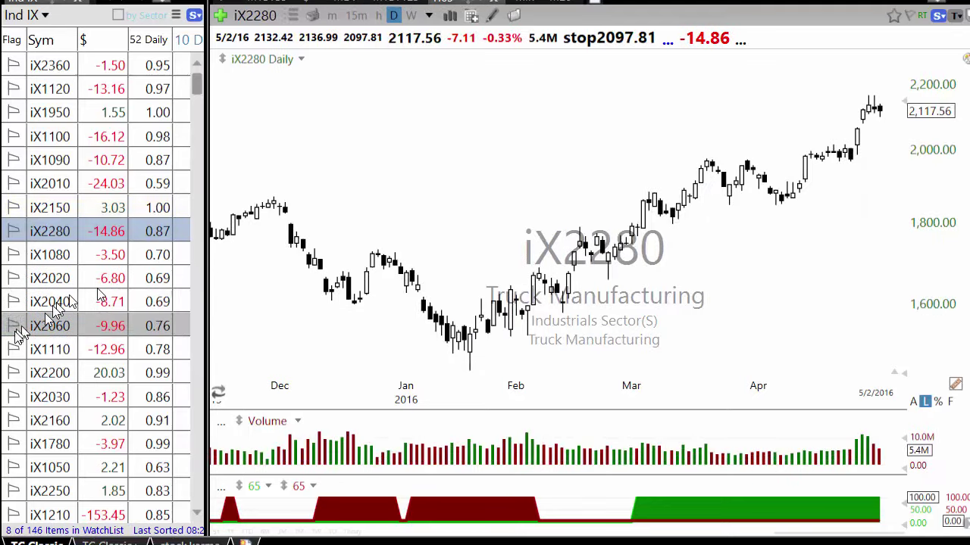
pyautogui.click(293, 19)
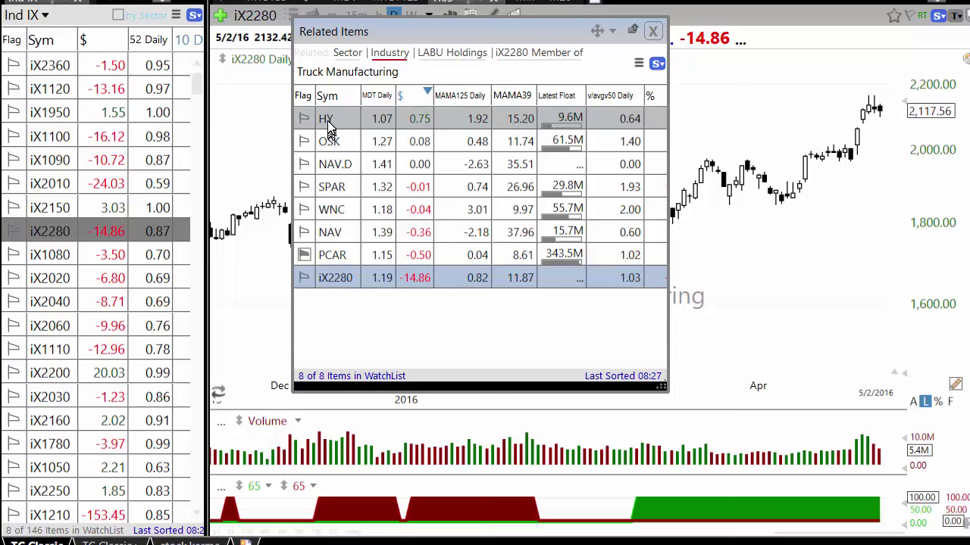
pyautogui.click(328, 128)
pyautogui.moveTo(380, 39); pyautogui.dragTo(18, 114)
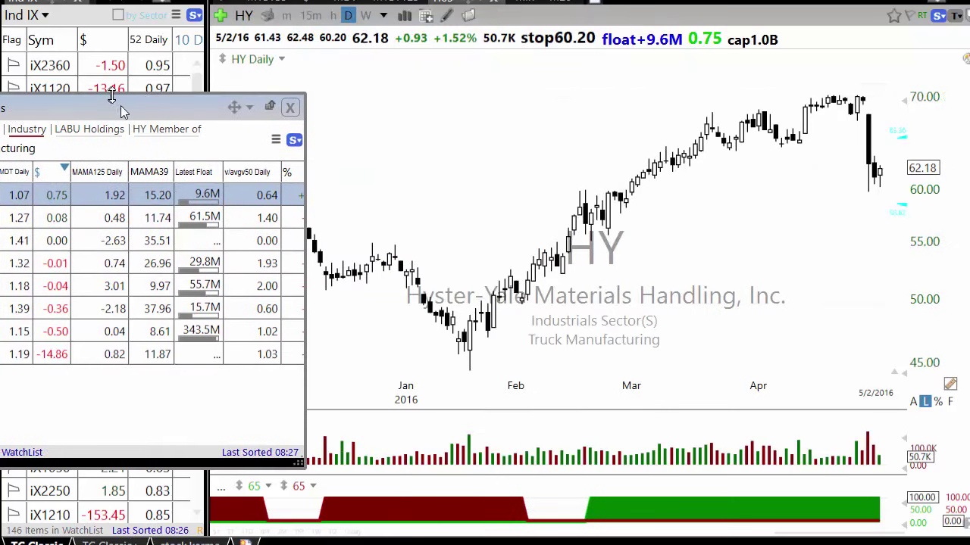
pyautogui.moveTo(126, 116); pyautogui.dragTo(253, 97)
# View the charts of Truck Manufacturing members OSK, SPAR, WNC, NAV and PCAR, and return to the iX2280 chart with the list closed
pyautogui.click(129, 197)
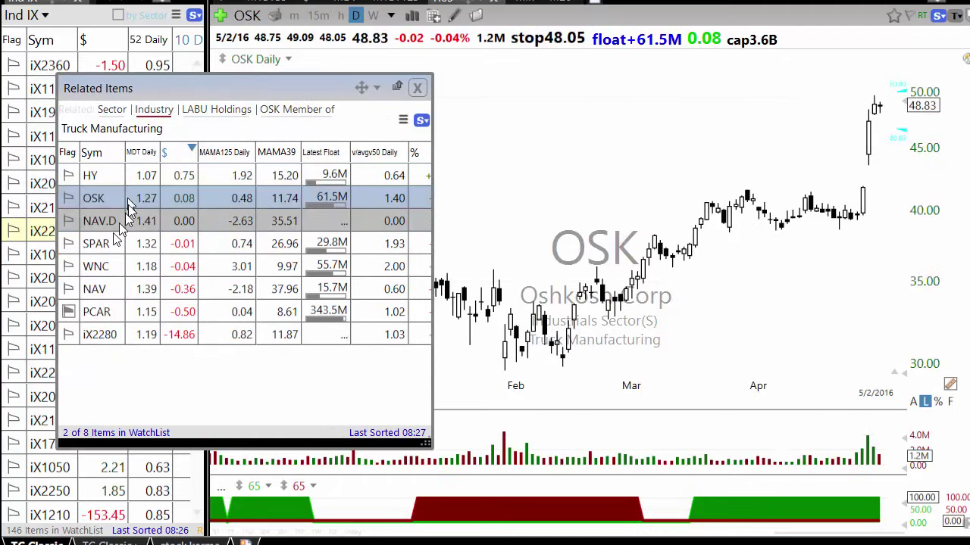
pyautogui.click(112, 243)
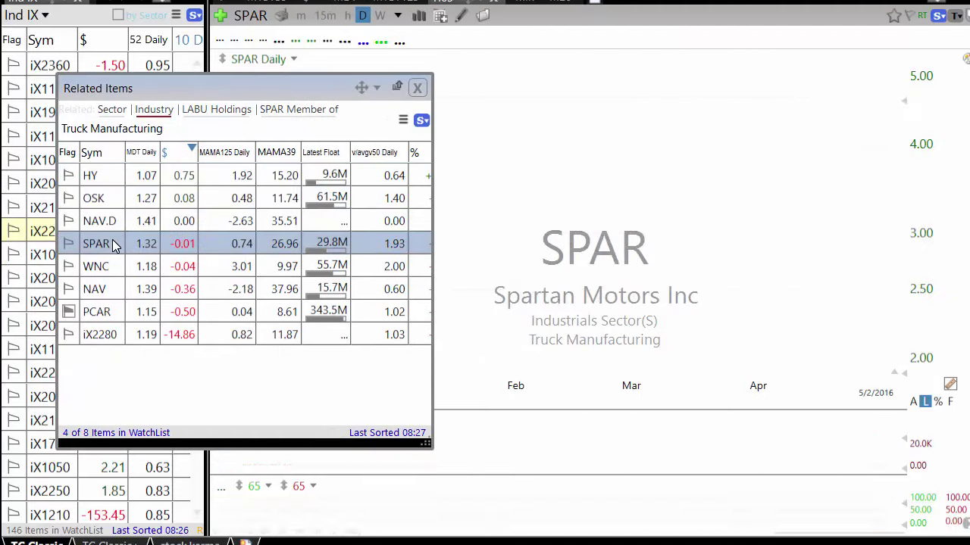
pyautogui.click(115, 269)
pyautogui.click(110, 289)
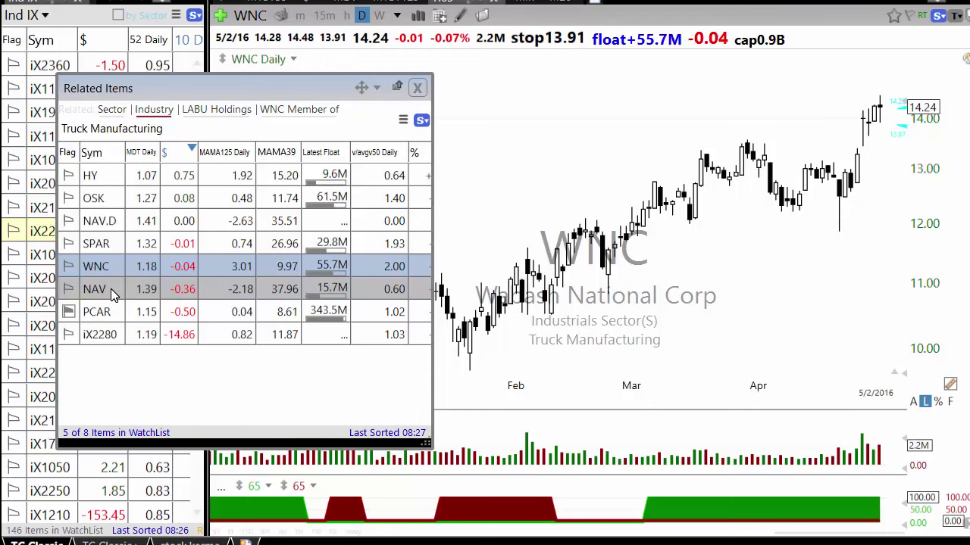
pyautogui.click(114, 311)
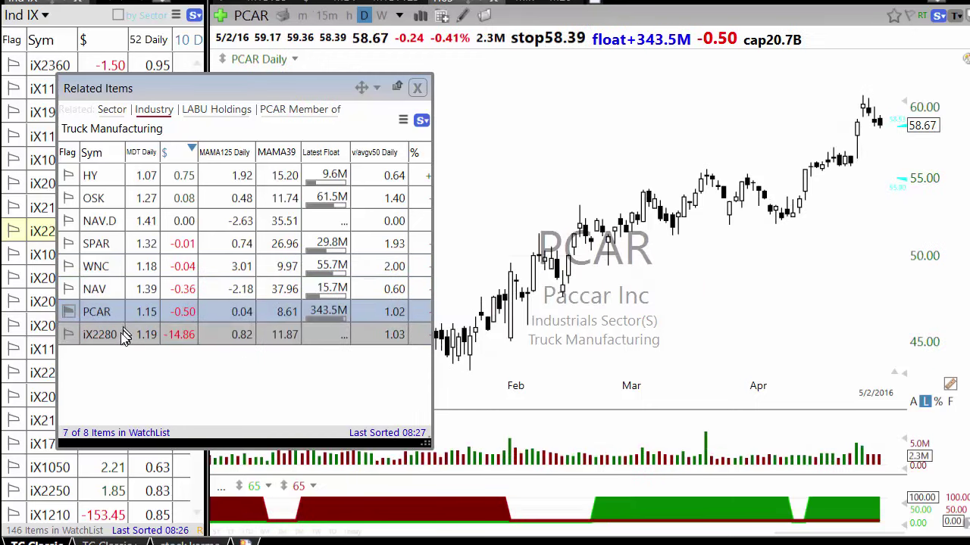
pyautogui.click(120, 333)
pyautogui.click(418, 88)
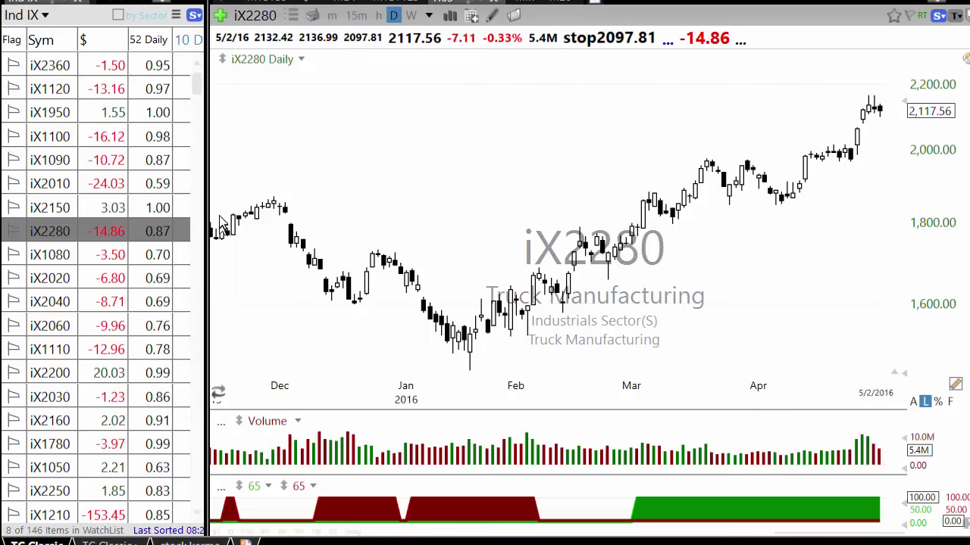
# Widen the Industry Indexes list, rank it by 5-day performance and chart the leaders iX1950, iX1100 and iX1120
pyautogui.moveTo(208, 208); pyautogui.dragTo(433, 182)
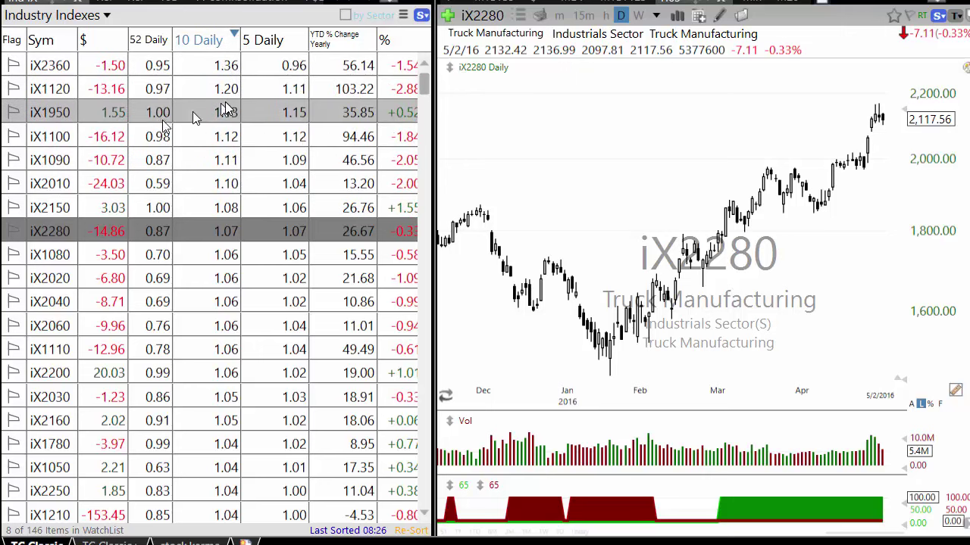
pyautogui.click(261, 50)
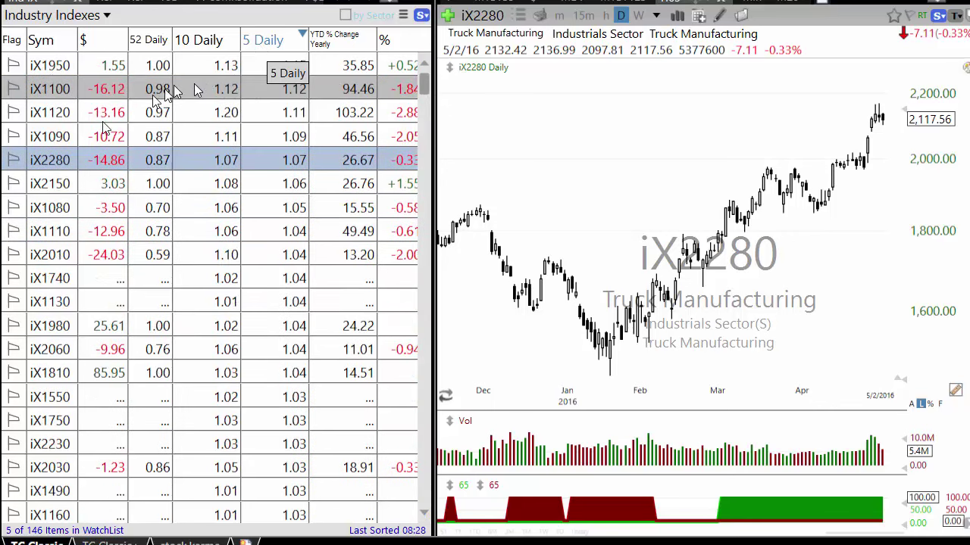
pyautogui.click(64, 72)
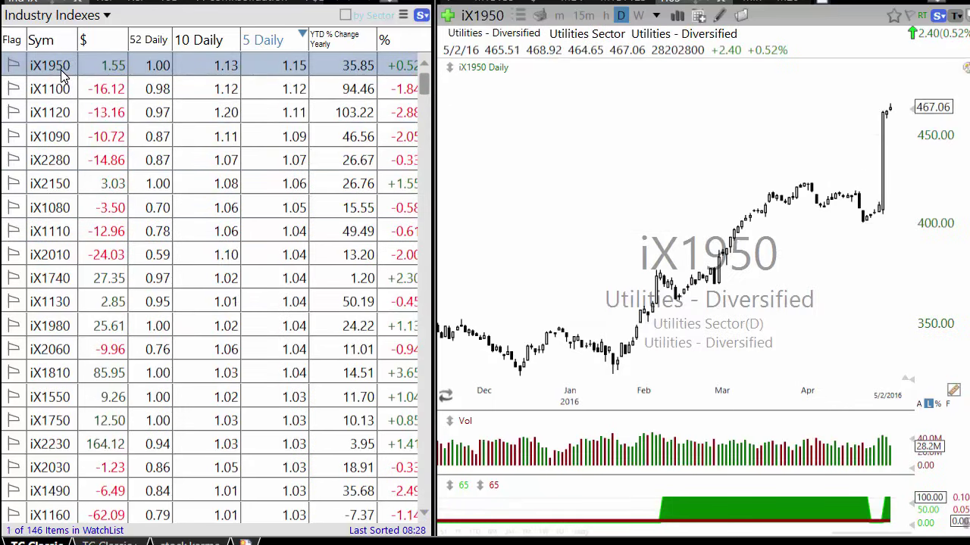
pyautogui.click(65, 95)
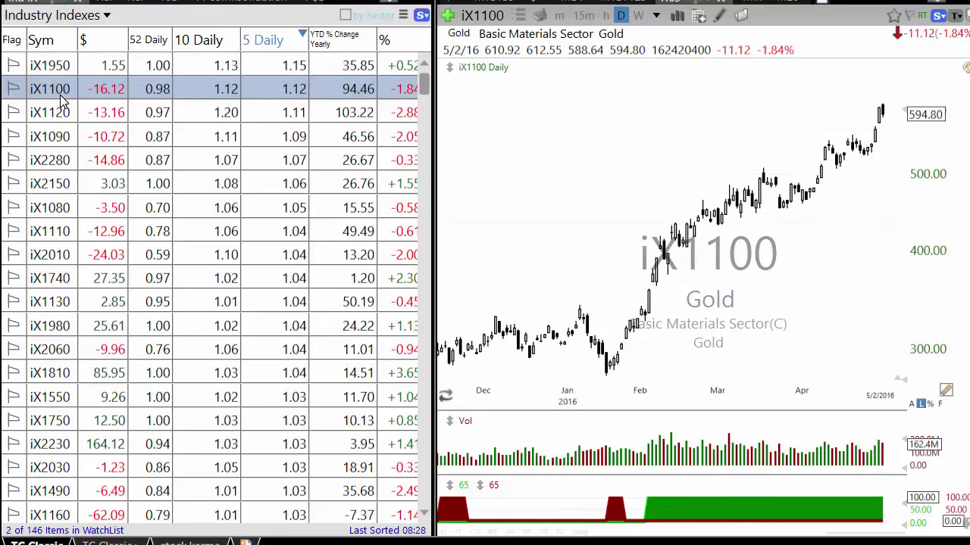
pyautogui.click(65, 114)
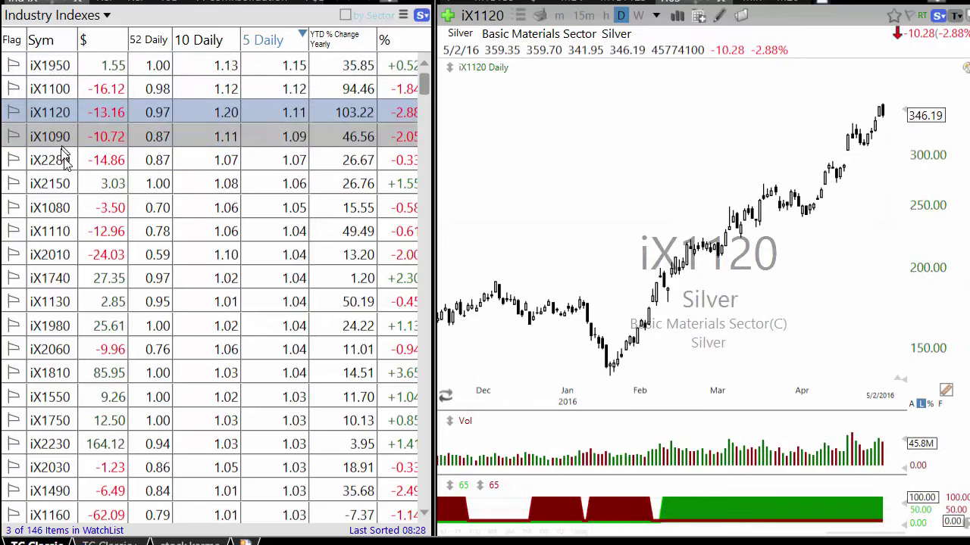
# View the charts of the next 5-day leaders iX1090, iX2280, iX2150, iX1080, iX1110, iX2010 and iX1740 in order
pyautogui.click(66, 139)
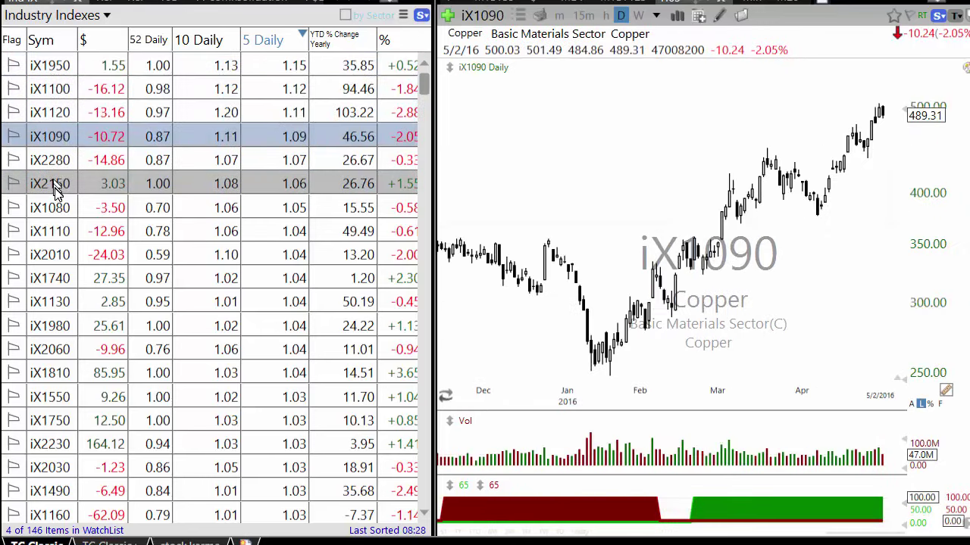
pyautogui.click(55, 163)
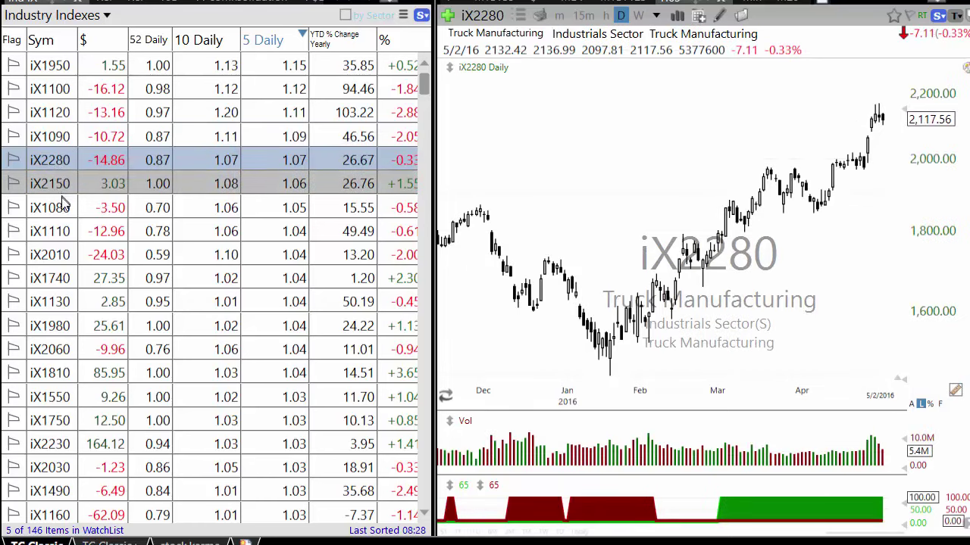
pyautogui.click(60, 184)
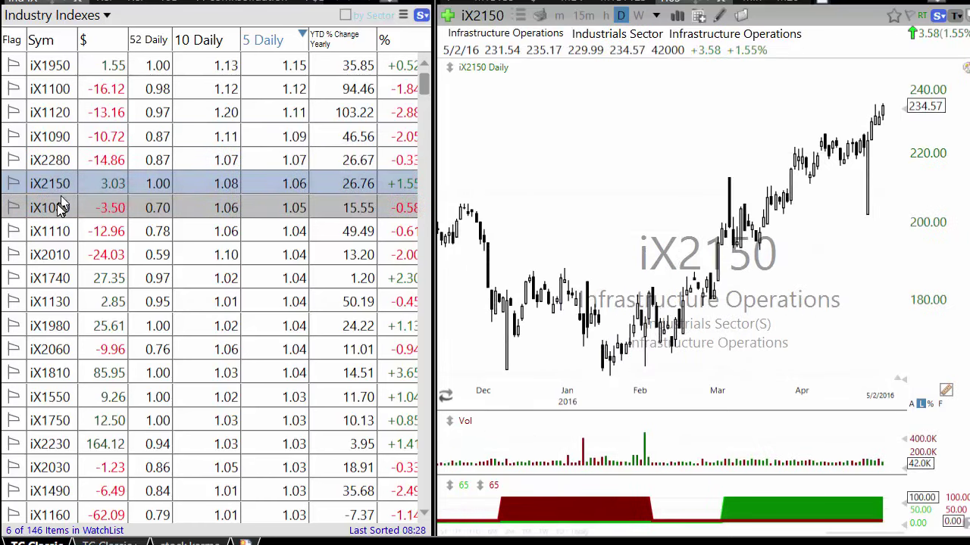
pyautogui.click(67, 206)
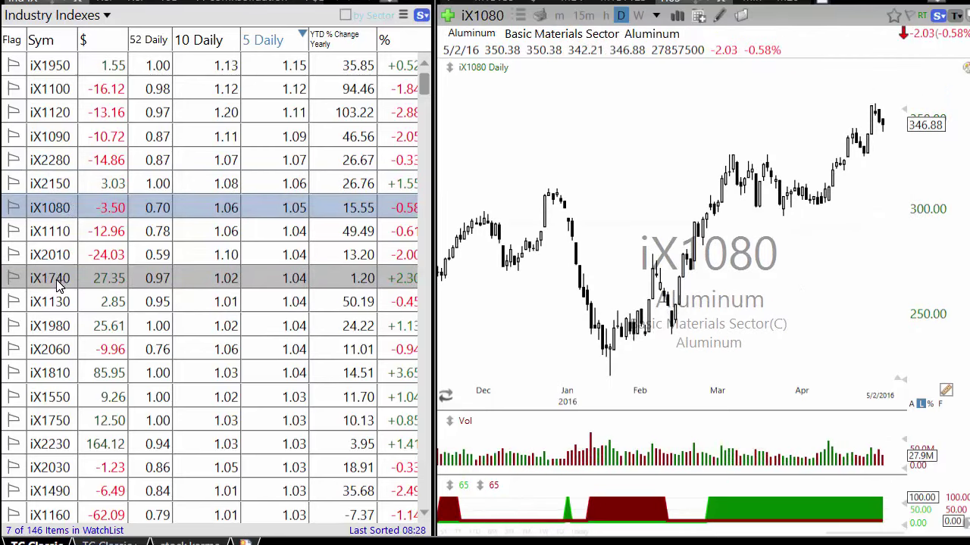
pyautogui.click(55, 236)
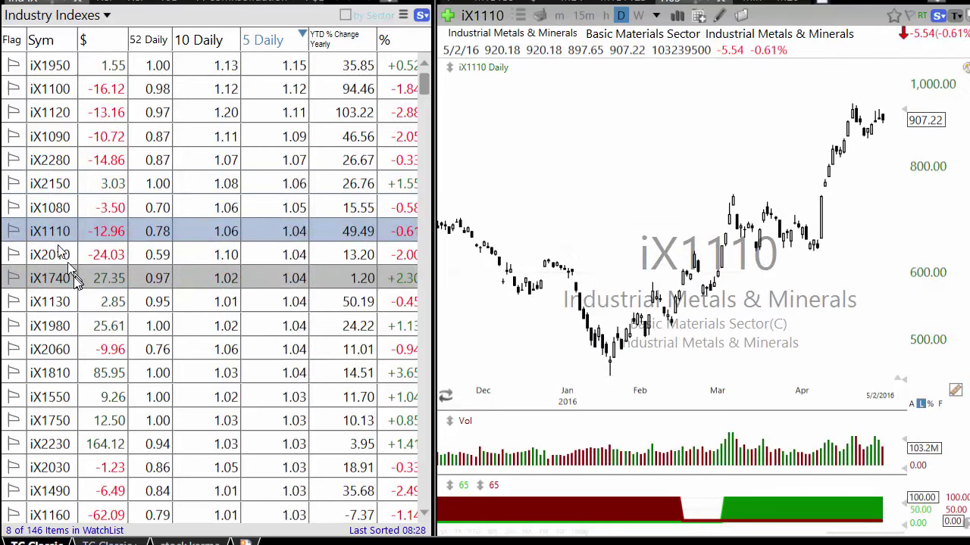
pyautogui.click(68, 256)
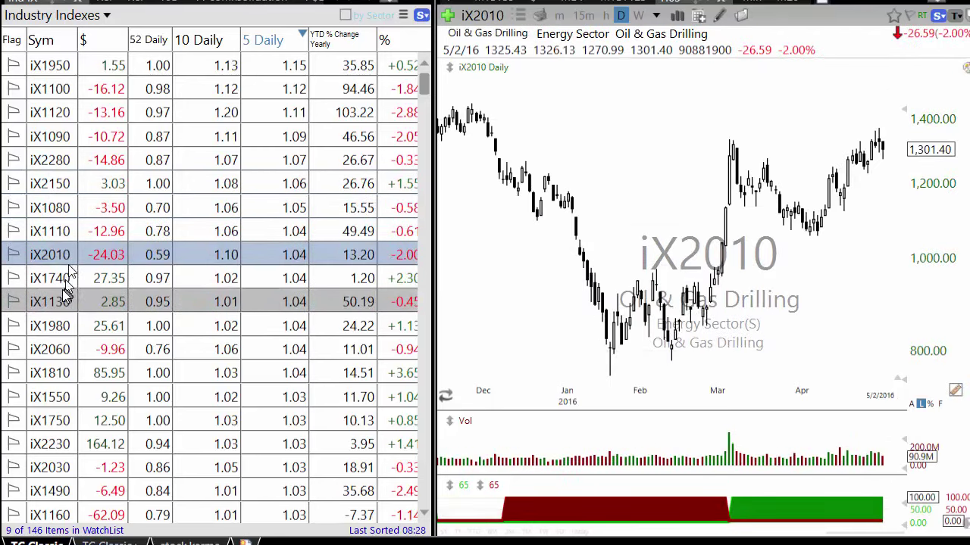
pyautogui.click(59, 279)
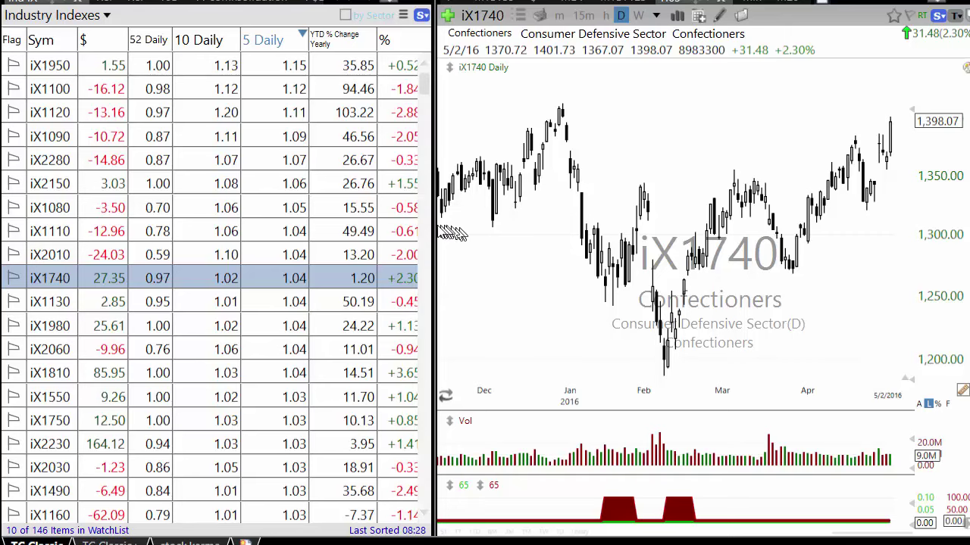
# Narrow the watchlist pane and view the charts of the Confectioners members MDLZ, HSY, RMCF and TR from iX1740's related items
pyautogui.moveTo(430, 226); pyautogui.dragTo(142, 267)
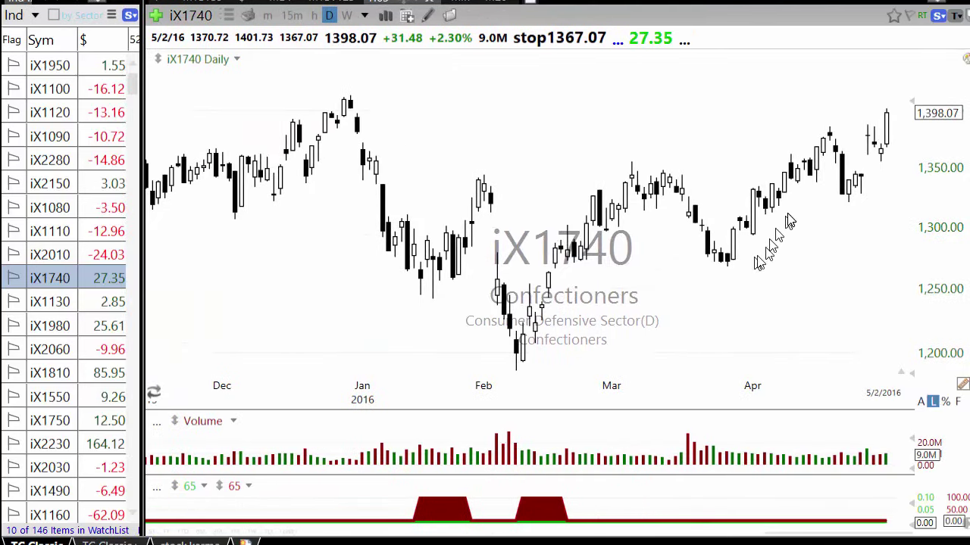
pyautogui.click(228, 16)
pyautogui.click(278, 150)
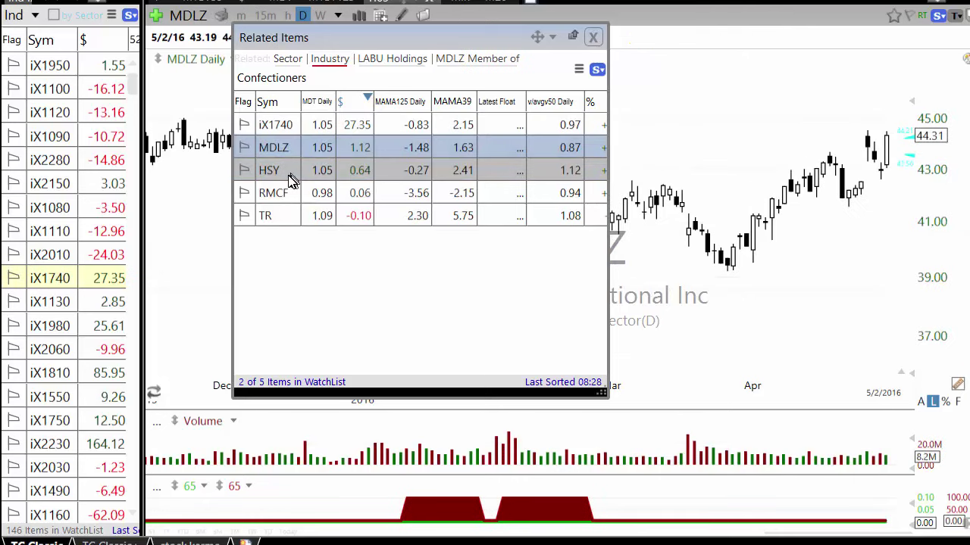
pyautogui.click(286, 171)
pyautogui.press('Up')
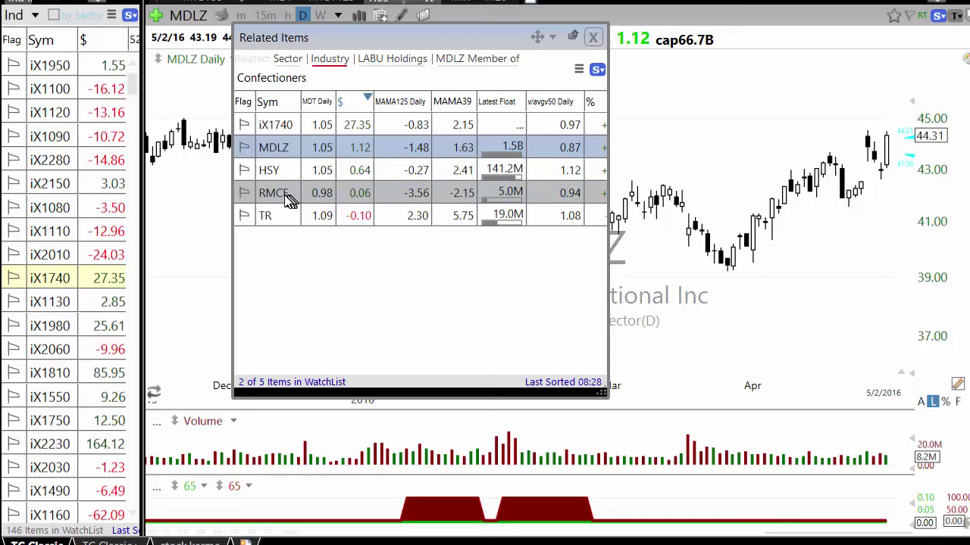
pyautogui.click(288, 195)
pyautogui.click(277, 226)
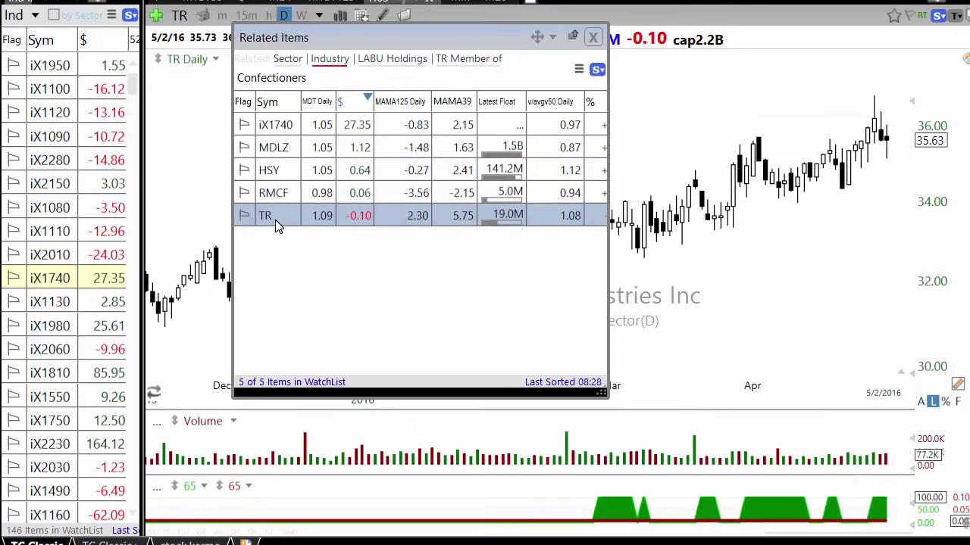
# Return to MDLZ, close the related items list and examine its daily chart over a longer price history
pyautogui.click(282, 147)
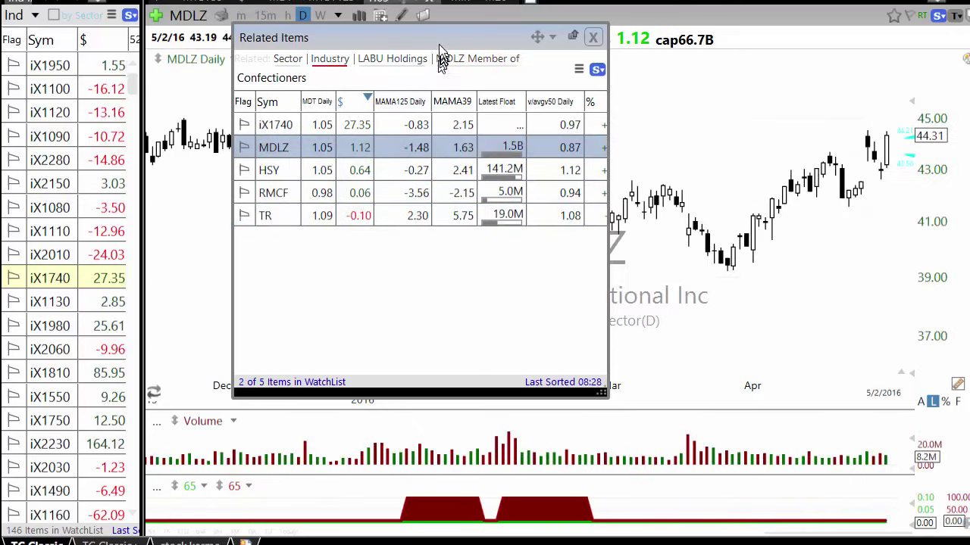
pyautogui.moveTo(432, 43); pyautogui.dragTo(191, 166)
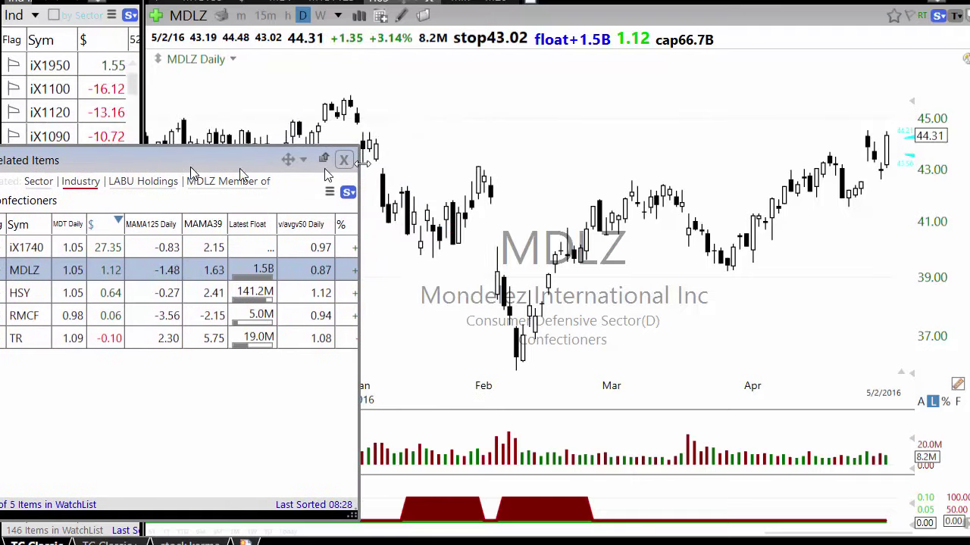
pyautogui.click(343, 160)
pyautogui.click(125, 278)
pyautogui.scroll(-3, 811, 190)
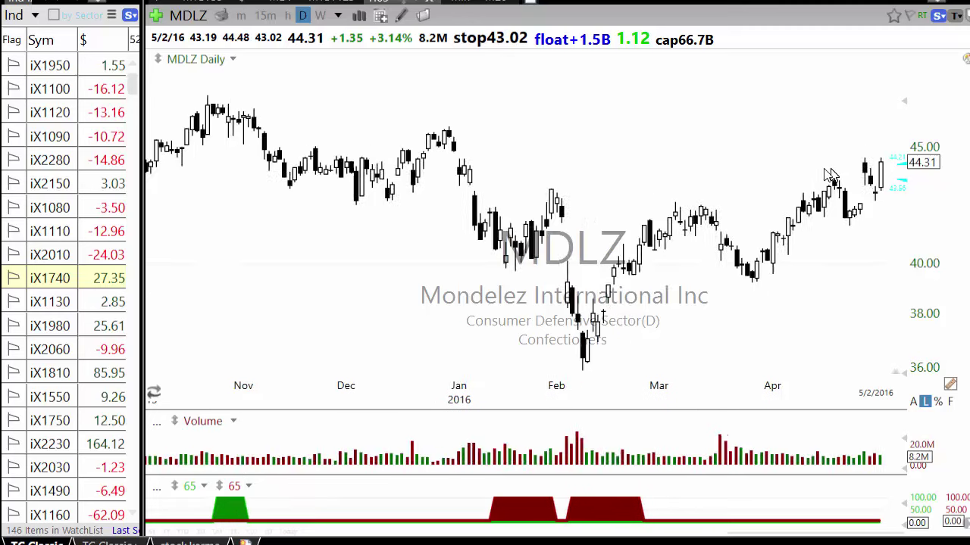
# View the iX1130 Steel index chart over a shorter price history
pyautogui.click(110, 307)
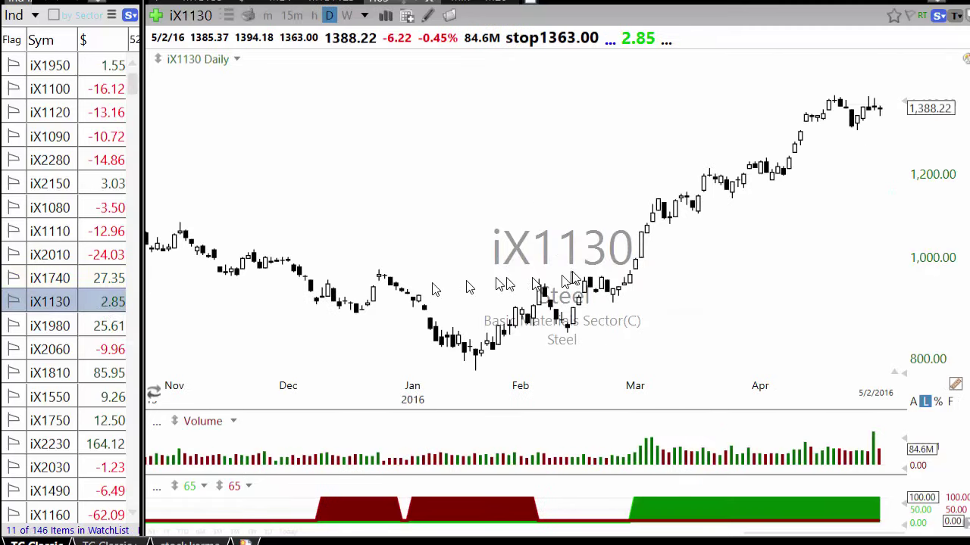
pyautogui.scroll(2, 625, 359)
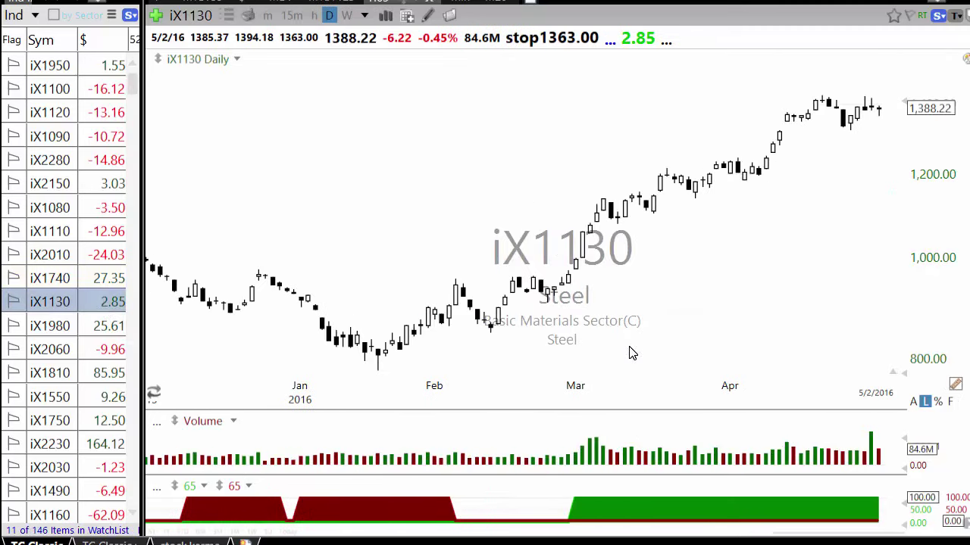
# View the charts of iX1980, iX2060 and iX1810 in order, widening the watchlist pane to show the 52 Daily and 10 Daily columns
pyautogui.press('space')
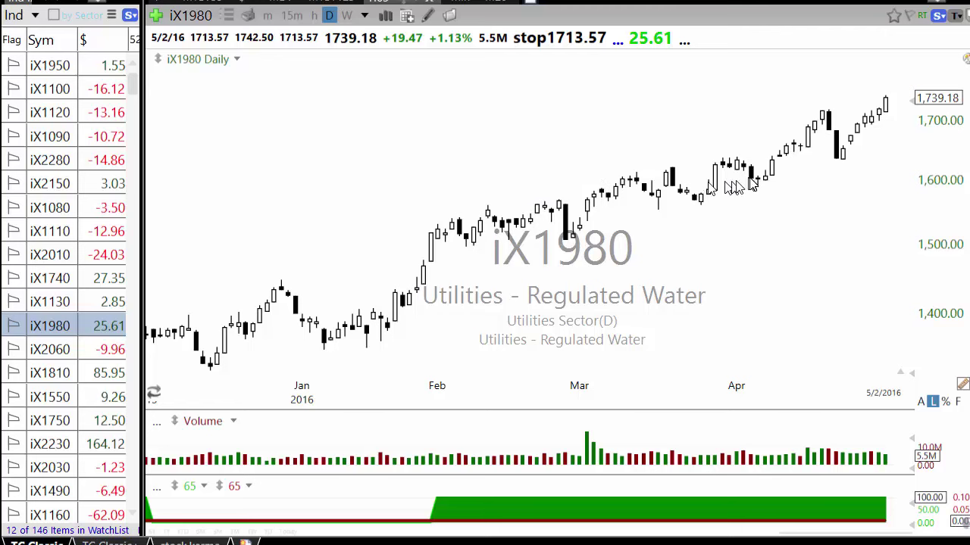
pyautogui.click(113, 347)
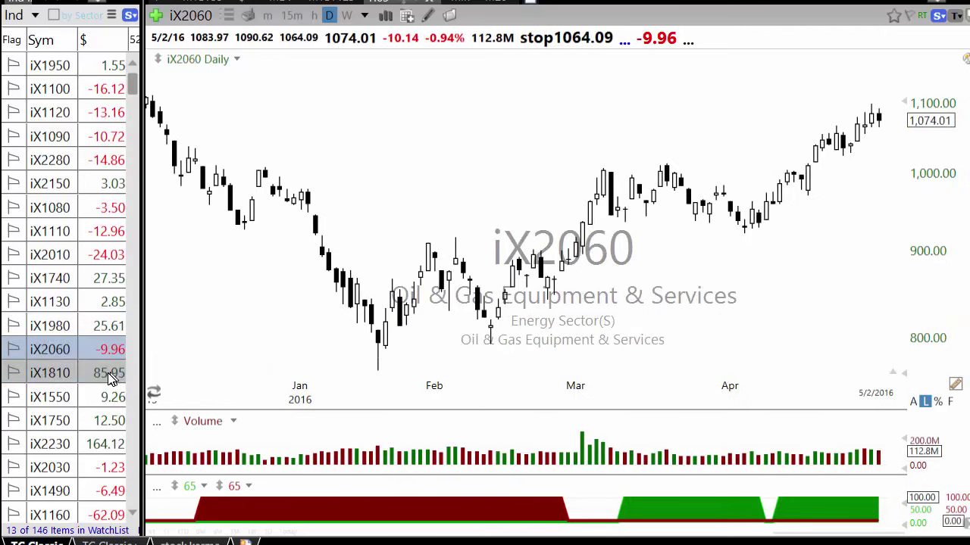
pyautogui.moveTo(142, 351); pyautogui.dragTo(244, 338)
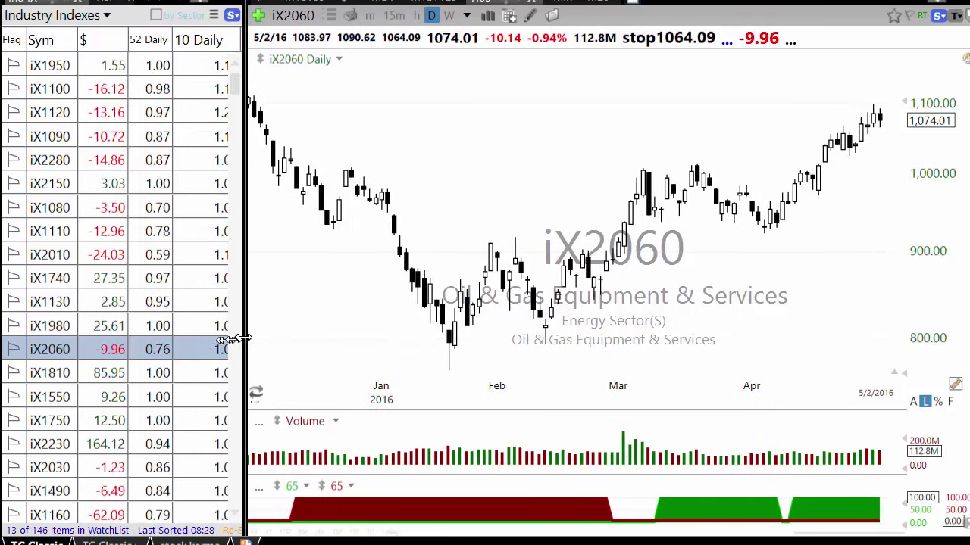
pyautogui.press('Down')
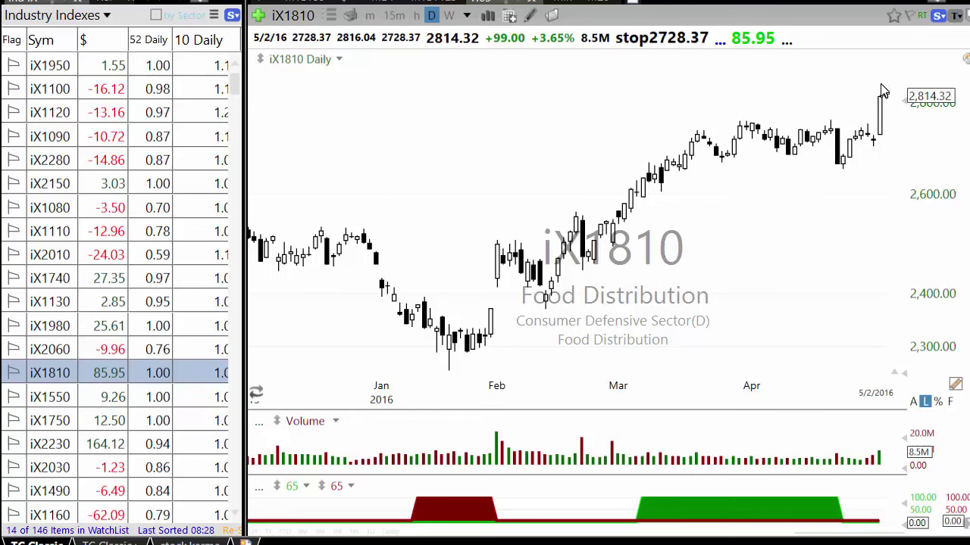
# Open iX1810's related items beside the chart and view the Food Distribution members CORE, SYY, DIT and SPTN
pyautogui.click(328, 16)
pyautogui.moveTo(439, 28); pyautogui.dragTo(107, 91)
pyautogui.click(82, 188)
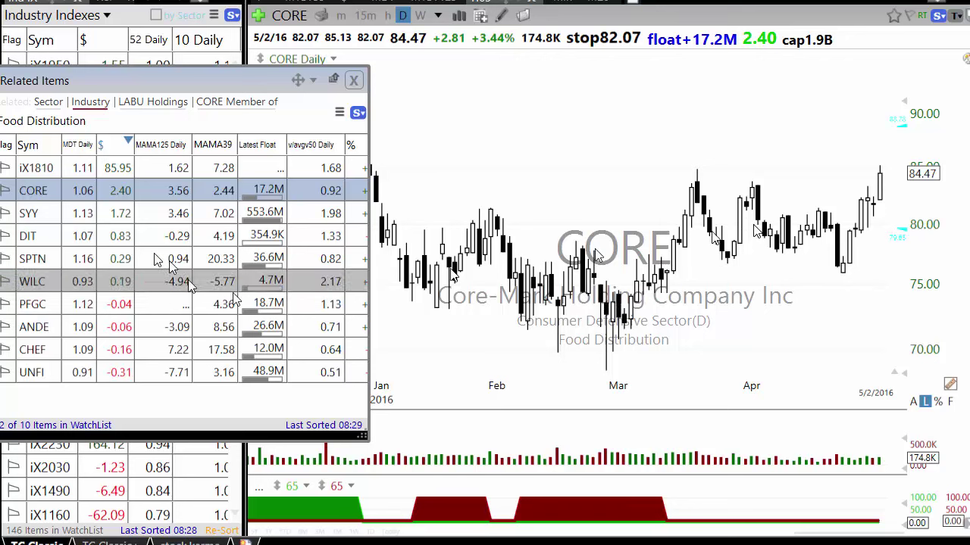
pyautogui.click(60, 214)
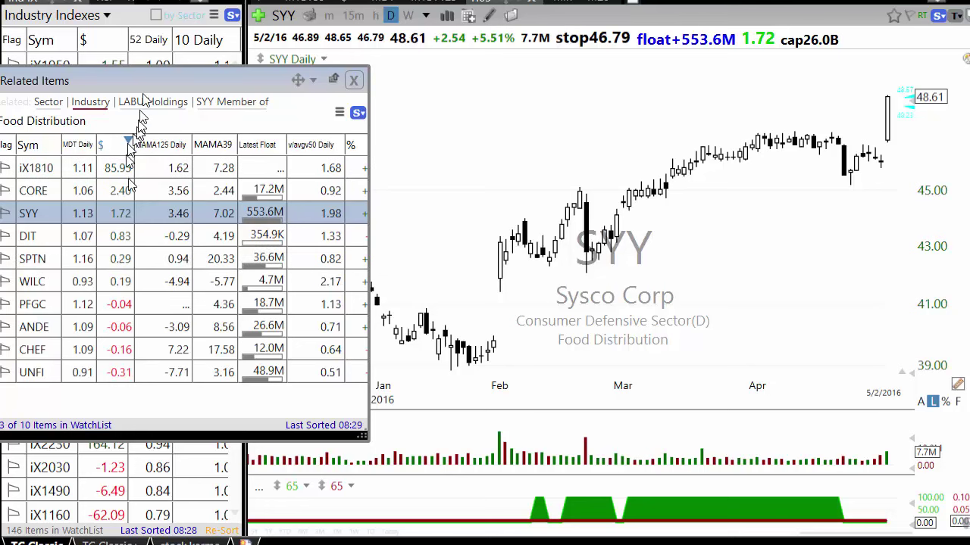
pyautogui.moveTo(146, 89); pyautogui.dragTo(172, 81)
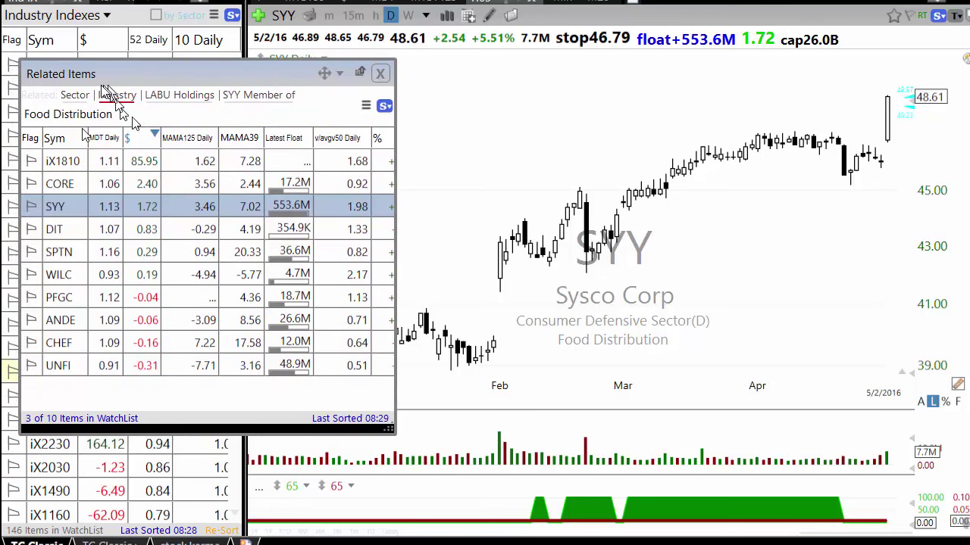
pyautogui.click(64, 232)
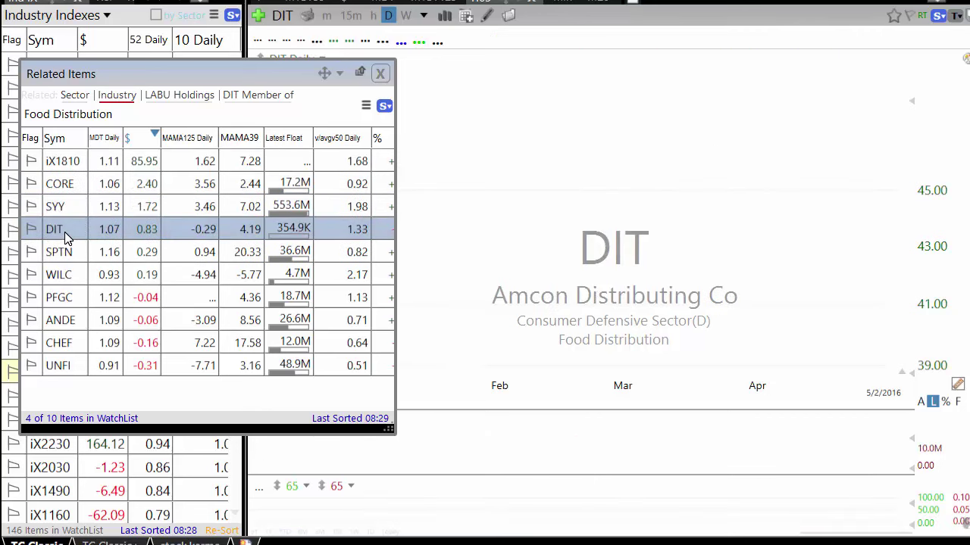
pyautogui.click(60, 257)
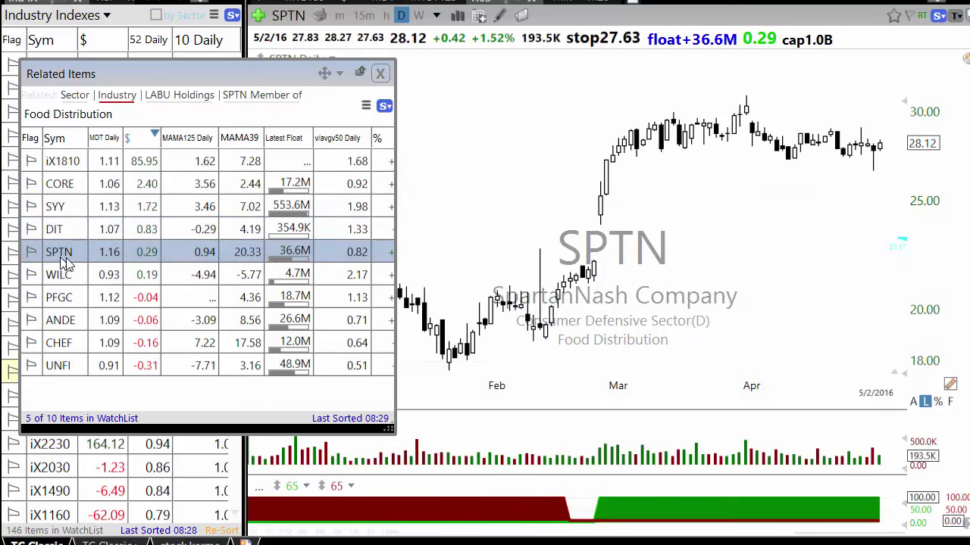
# Compare the SYY chart with SPTN and WILC, returning to SPTN
pyautogui.click(84, 205)
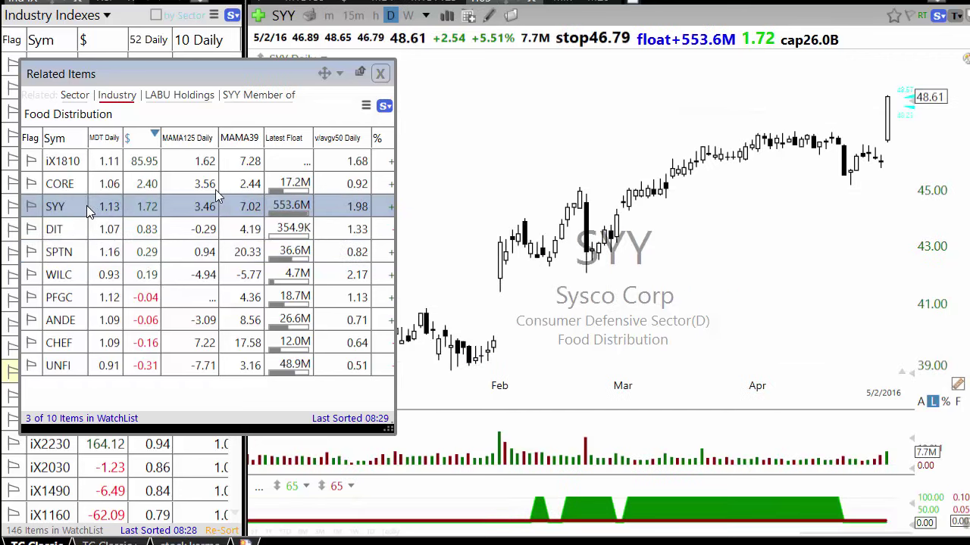
pyautogui.click(69, 252)
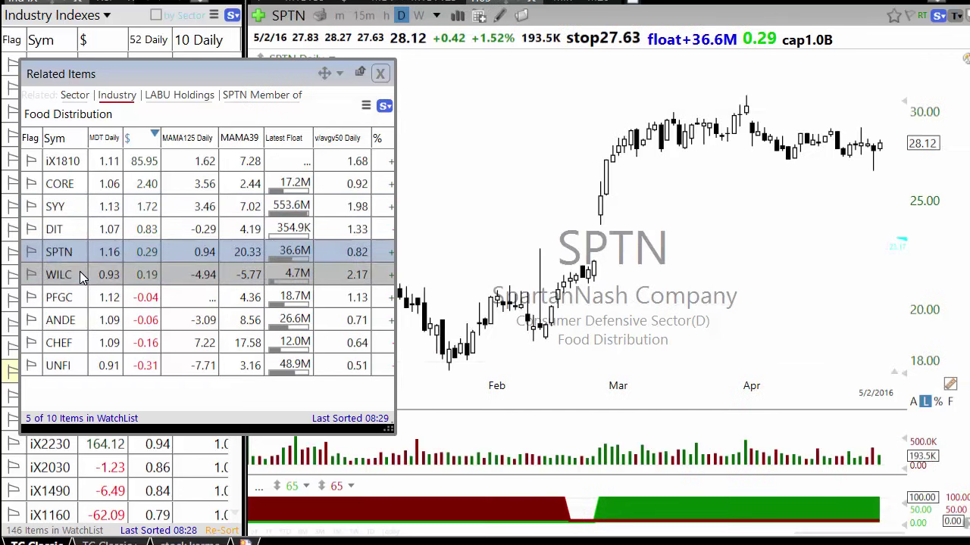
pyautogui.click(80, 273)
pyautogui.click(76, 252)
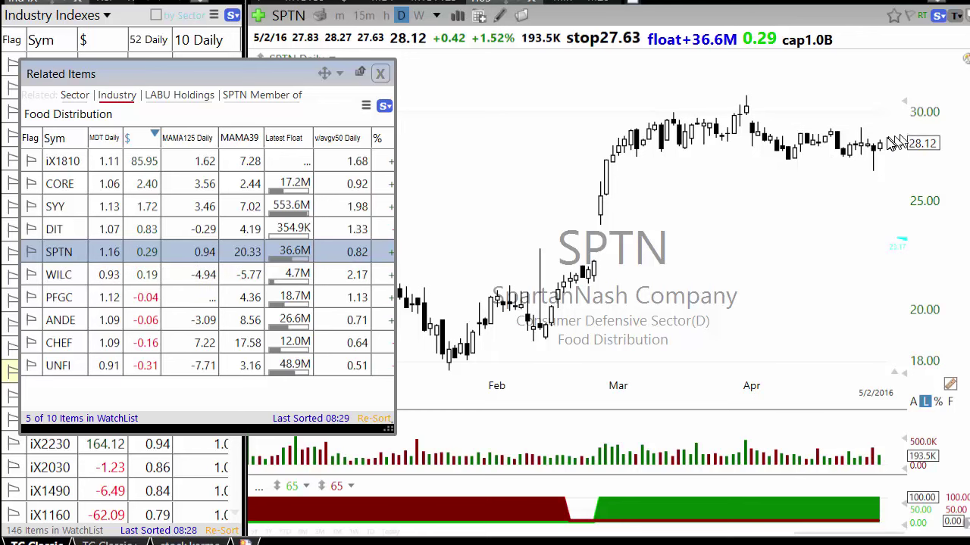
# View the remaining Food Distribution charts WILC, PFGC, ANDE, CHEF and UNFI, and close the related items list
pyautogui.click(61, 277)
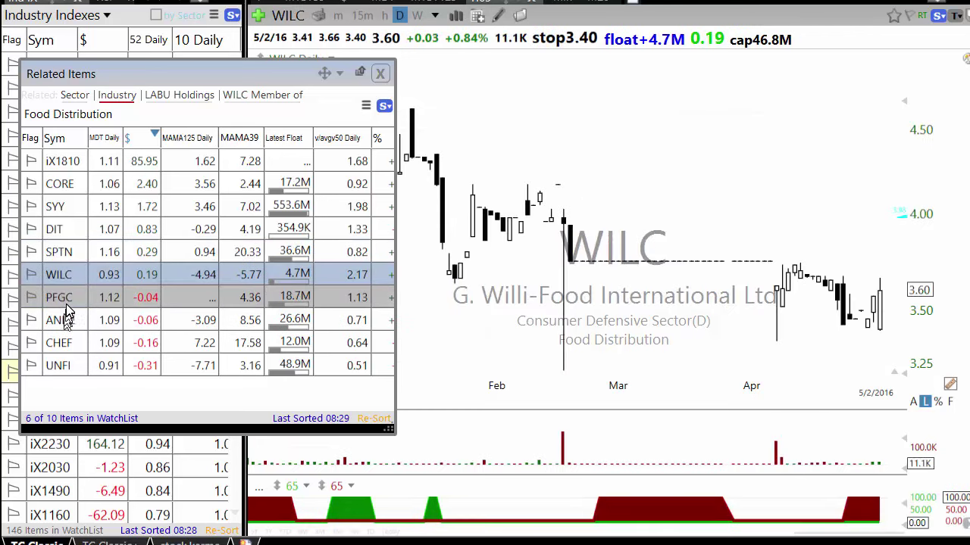
pyautogui.click(65, 303)
pyautogui.click(68, 322)
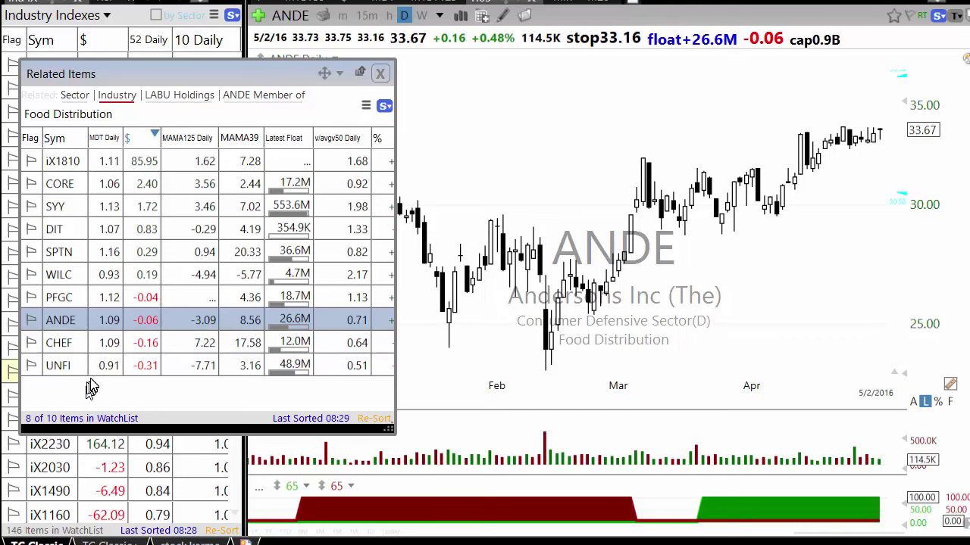
pyautogui.click(49, 345)
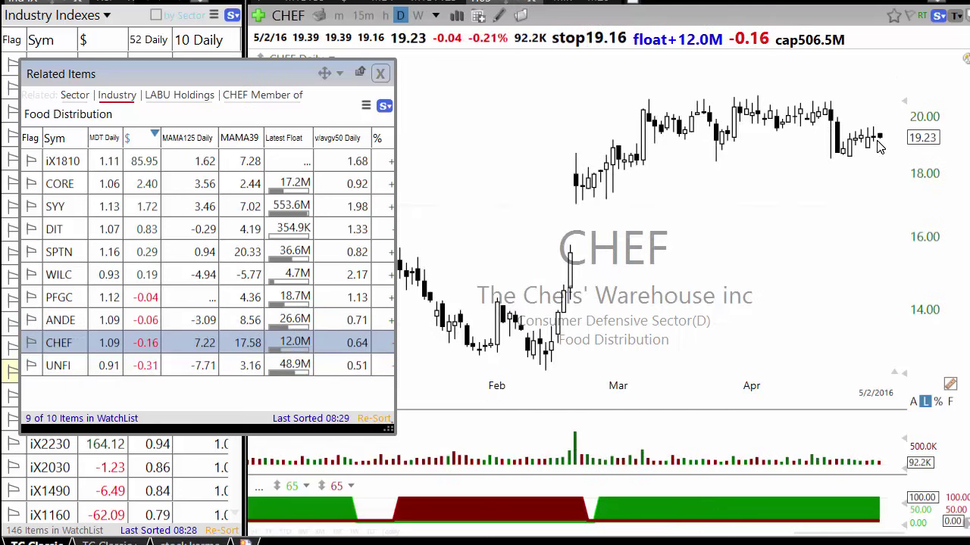
pyautogui.click(205, 371)
pyautogui.click(383, 73)
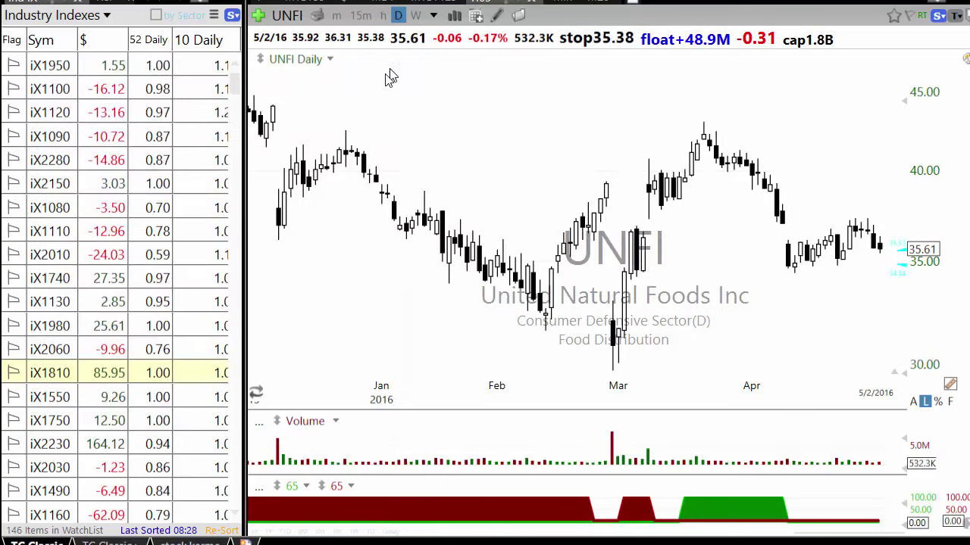
# View the charts of the industry indexes iX1550, iX1750, iX2230, iX2030, iX1490 and iX1160 in order
pyautogui.click(97, 396)
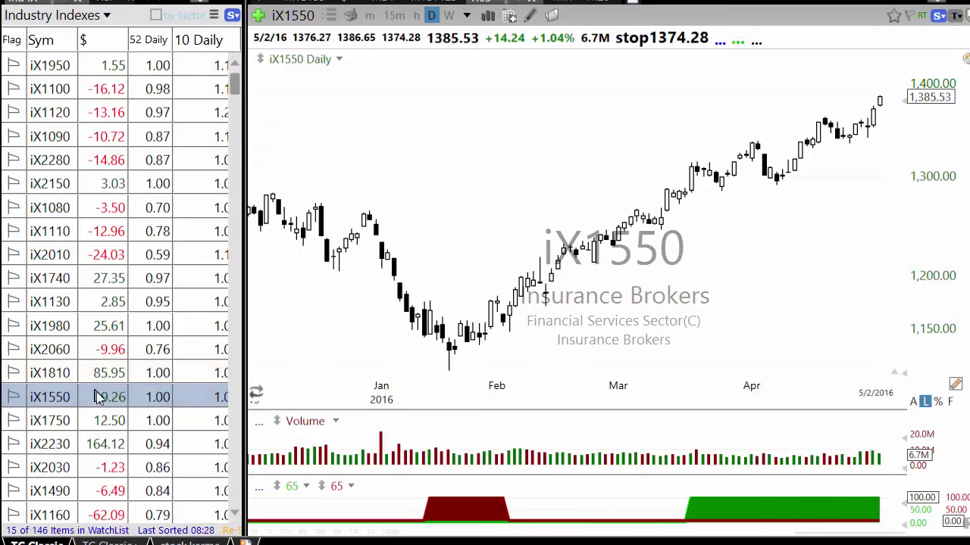
pyautogui.click(65, 426)
pyautogui.press('Down')
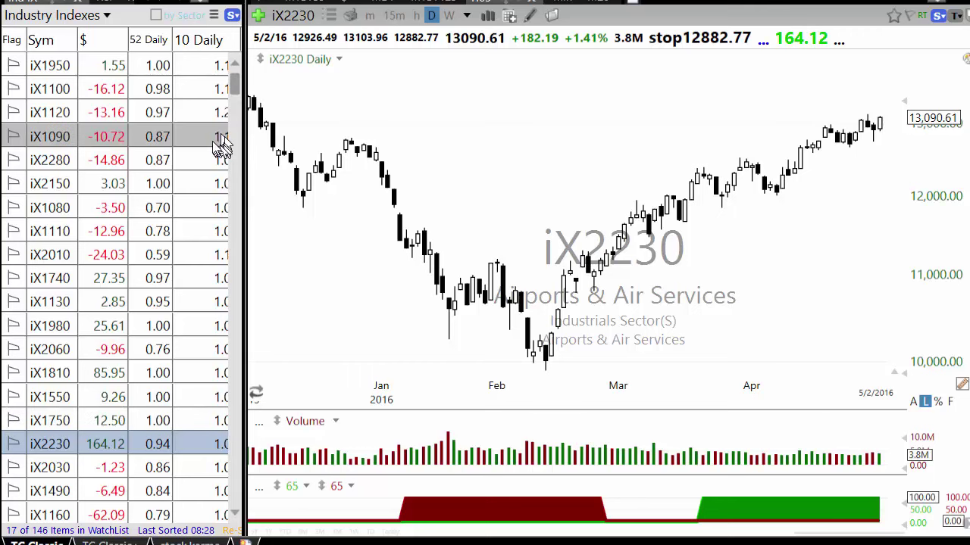
pyautogui.click(98, 467)
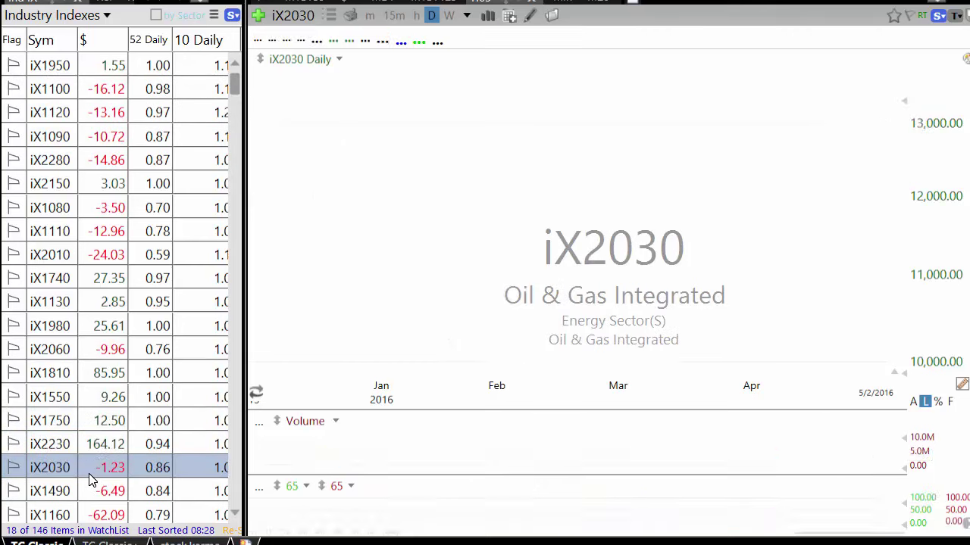
pyautogui.press('Down')
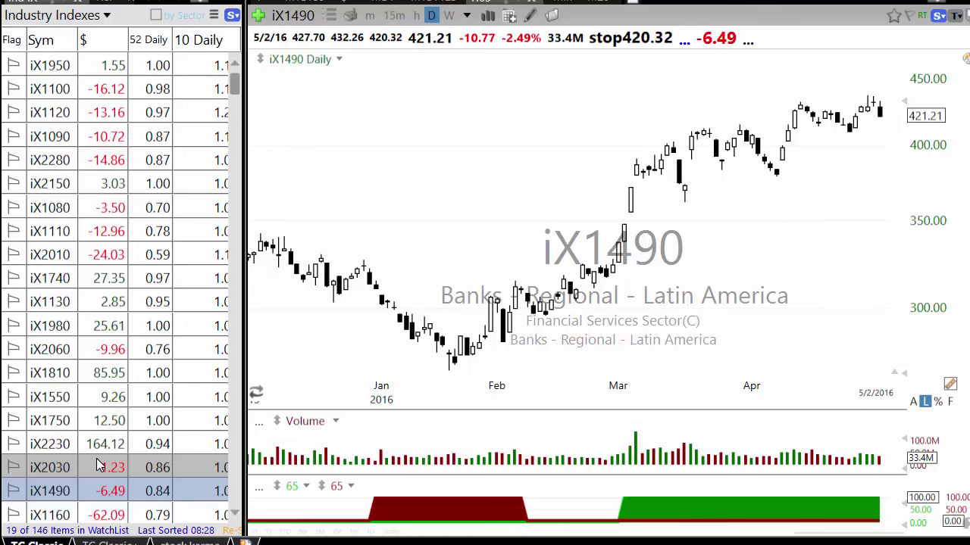
pyautogui.press('Down')
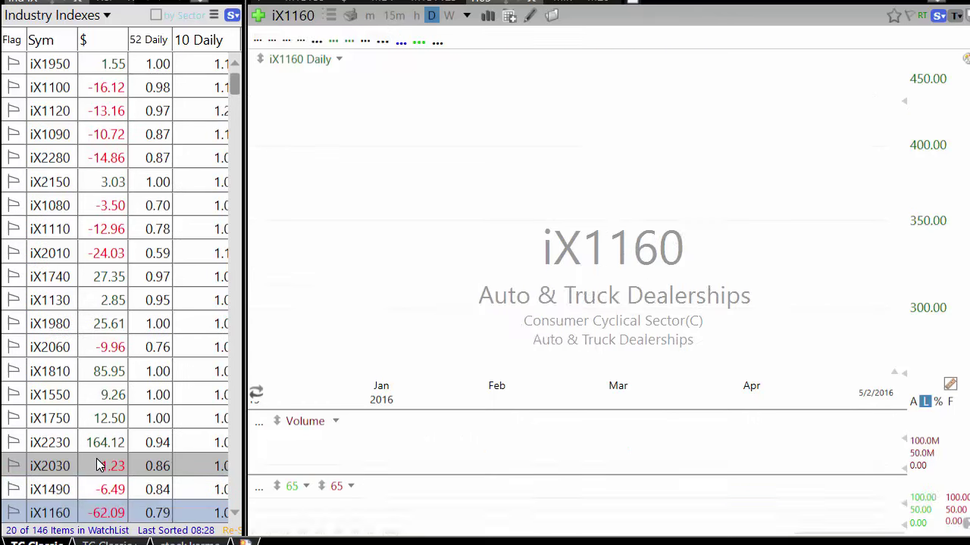
# View the iX1060 Lumber & Wood Production index chart over a shorter price history
pyautogui.press('Down')
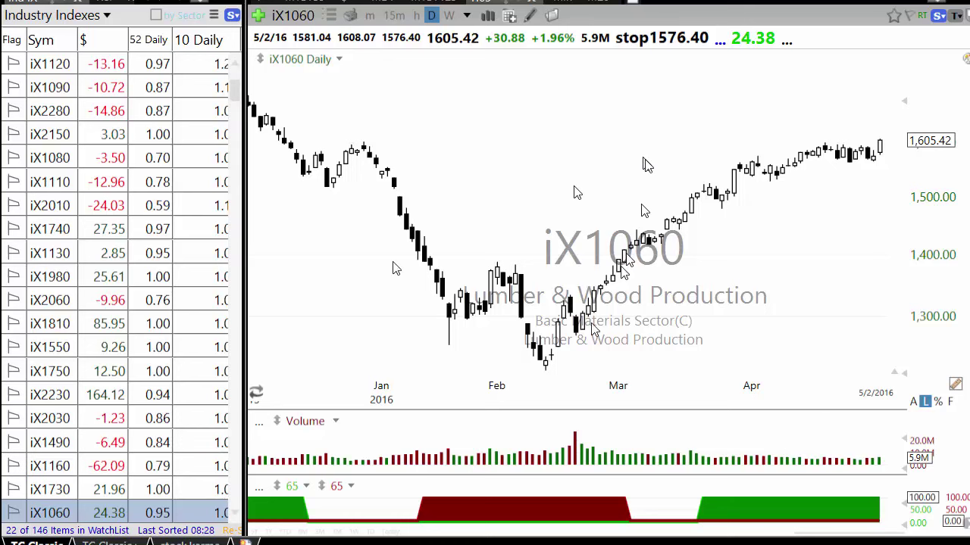
pyautogui.scroll(2, 629, 316)
pyautogui.scroll(-2, 841, 129)
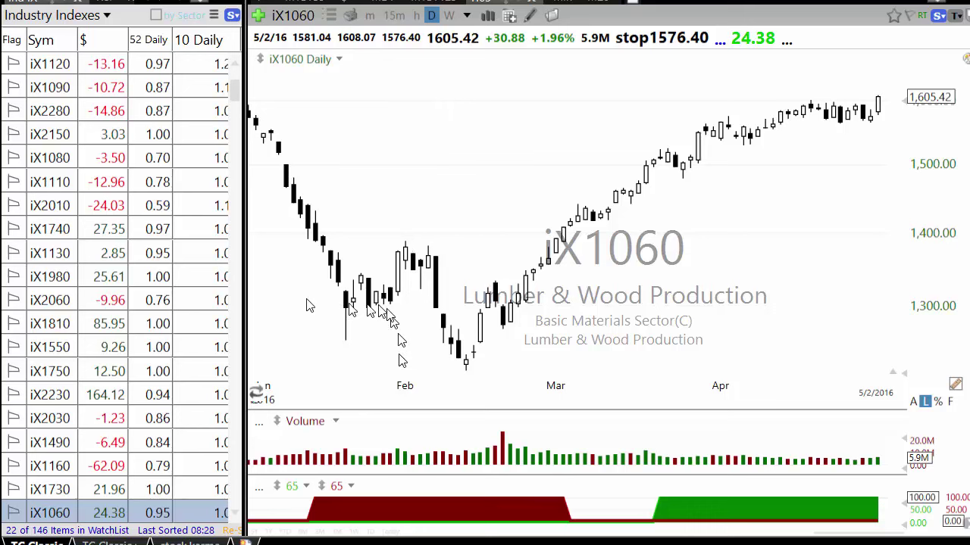
# Open iX1060's related items beside the chart and view the members UFPI, BCC, DEL, OSB and RYN
pyautogui.click(331, 17)
pyautogui.click(375, 139)
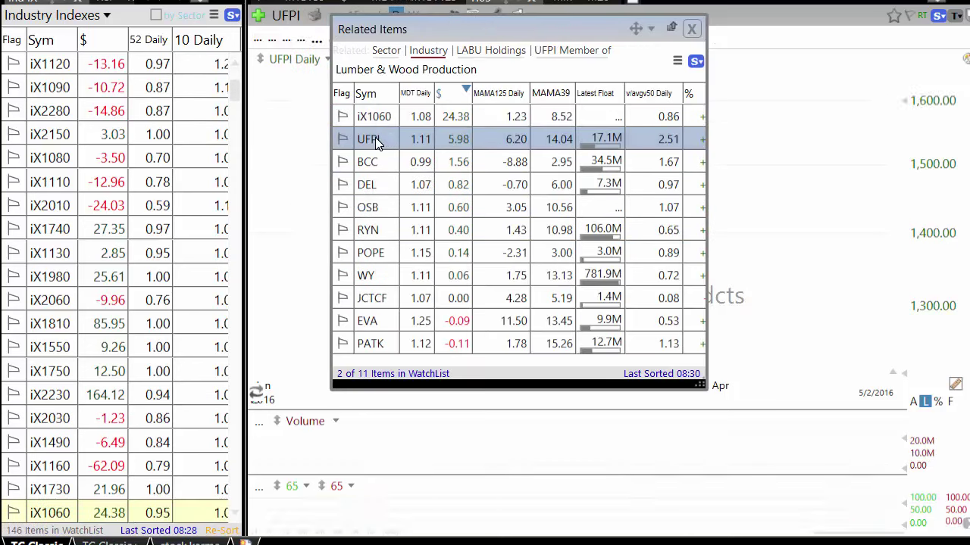
pyautogui.moveTo(421, 36); pyautogui.dragTo(84, 107)
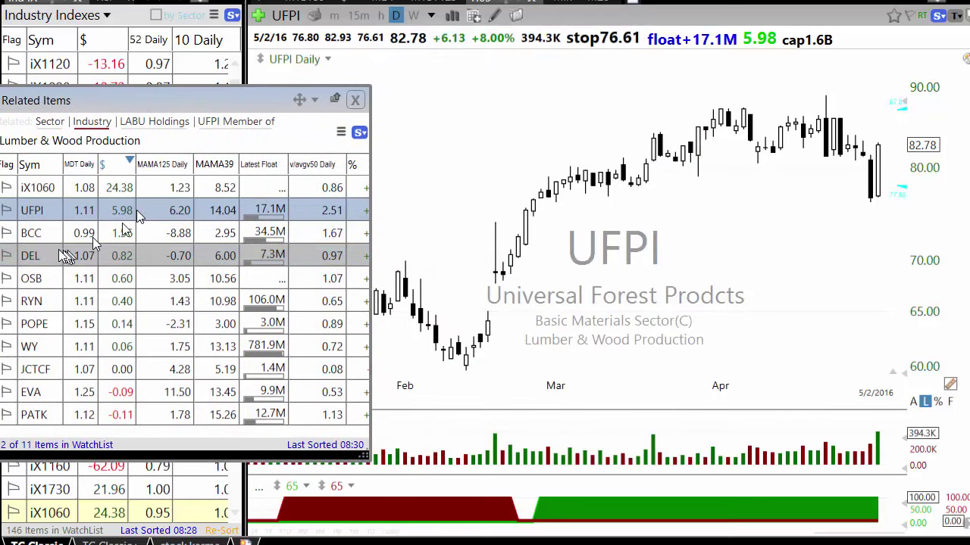
pyautogui.click(34, 234)
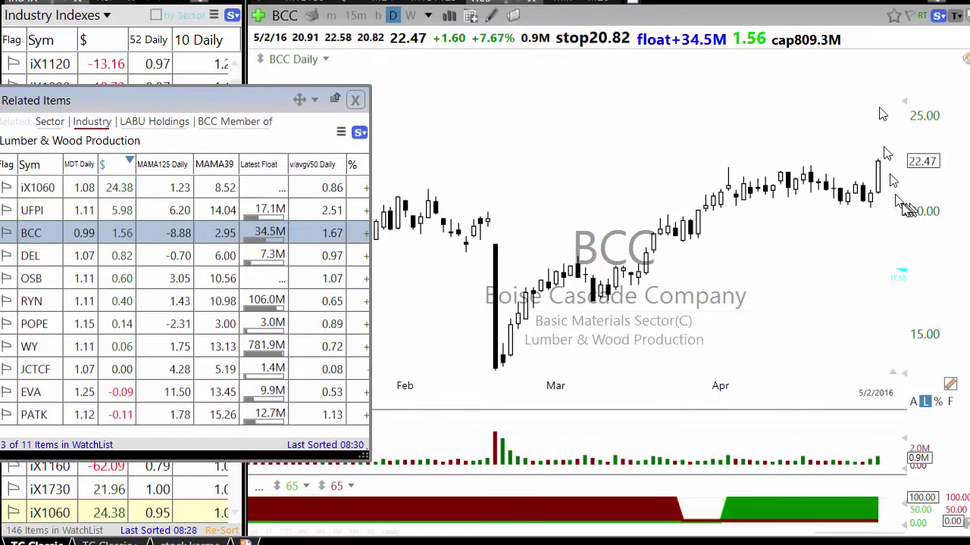
pyautogui.click(57, 255)
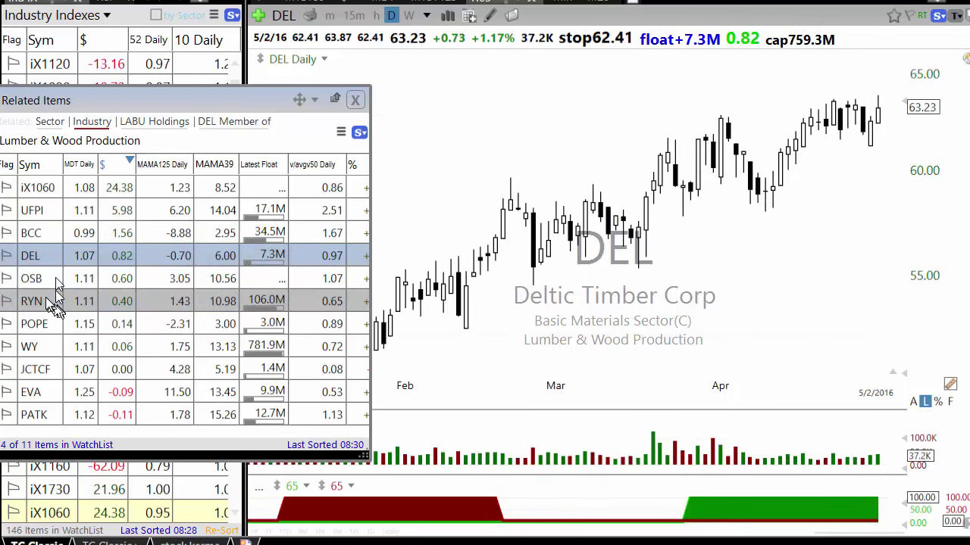
pyautogui.click(42, 282)
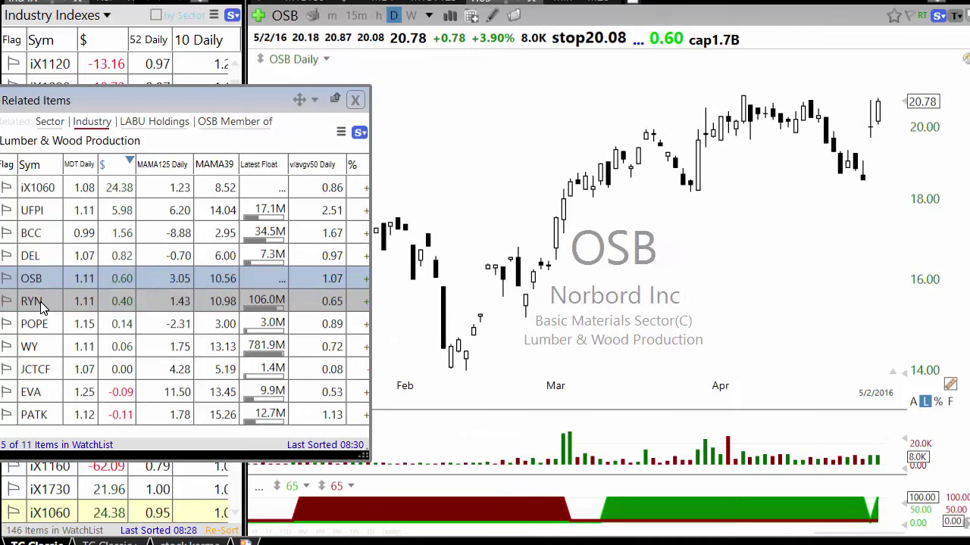
pyautogui.click(40, 301)
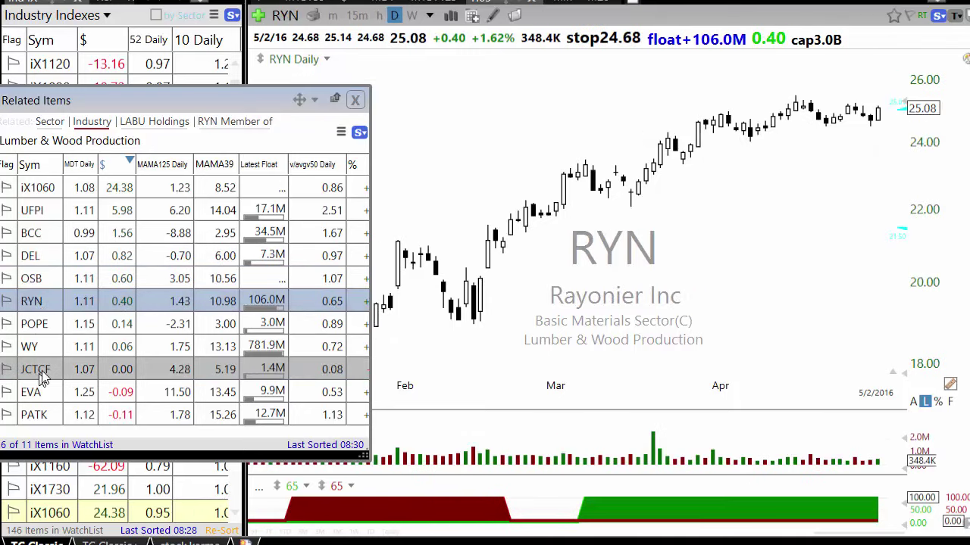
# View the Lumber & Wood Production charts POPE, WY, JCTCF and PATK, and close the related items list
pyautogui.click(36, 330)
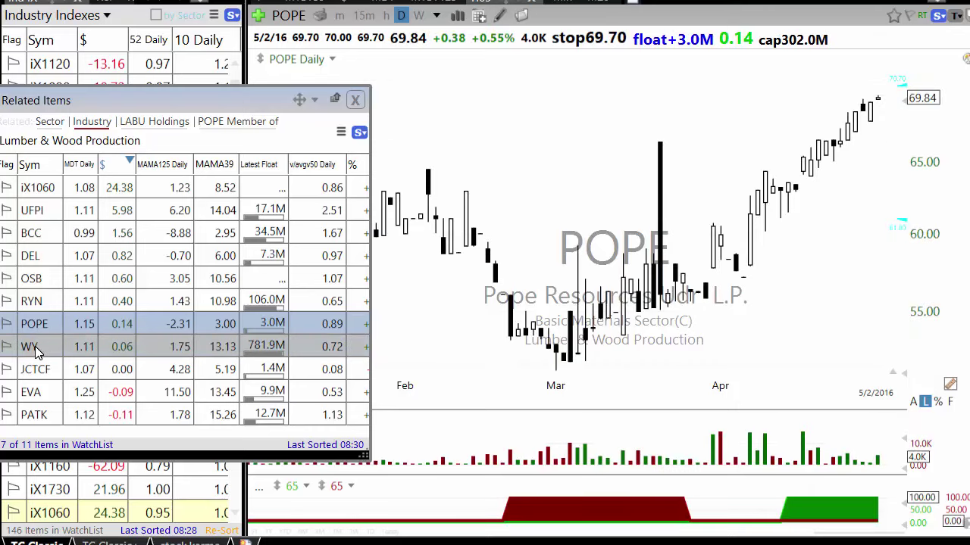
pyautogui.click(37, 345)
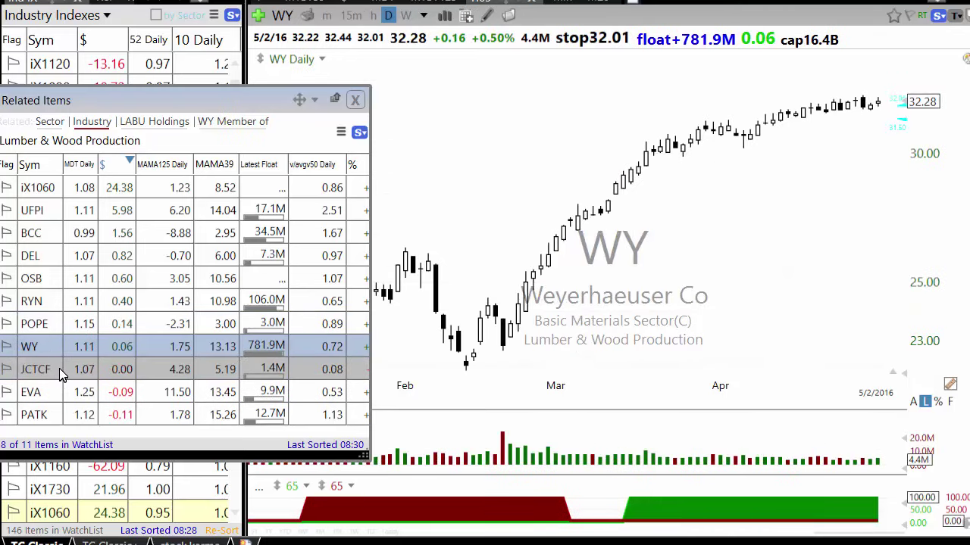
pyautogui.click(49, 372)
pyautogui.click(68, 413)
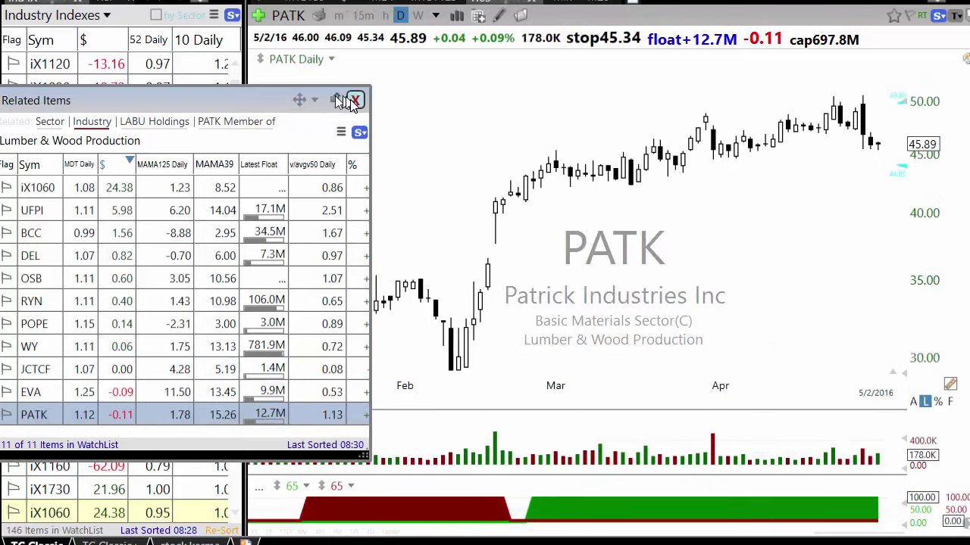
pyautogui.click(355, 100)
# Rank the industry indexes by YTD % Change with the highest first, and narrow the watchlist pane again
pyautogui.moveTo(252, 155); pyautogui.dragTo(455, 151)
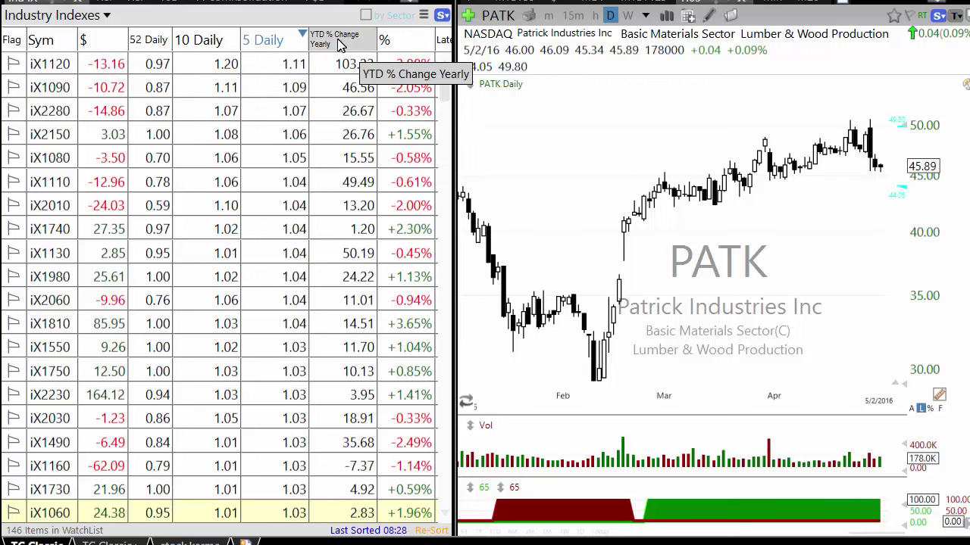
pyautogui.click(339, 45)
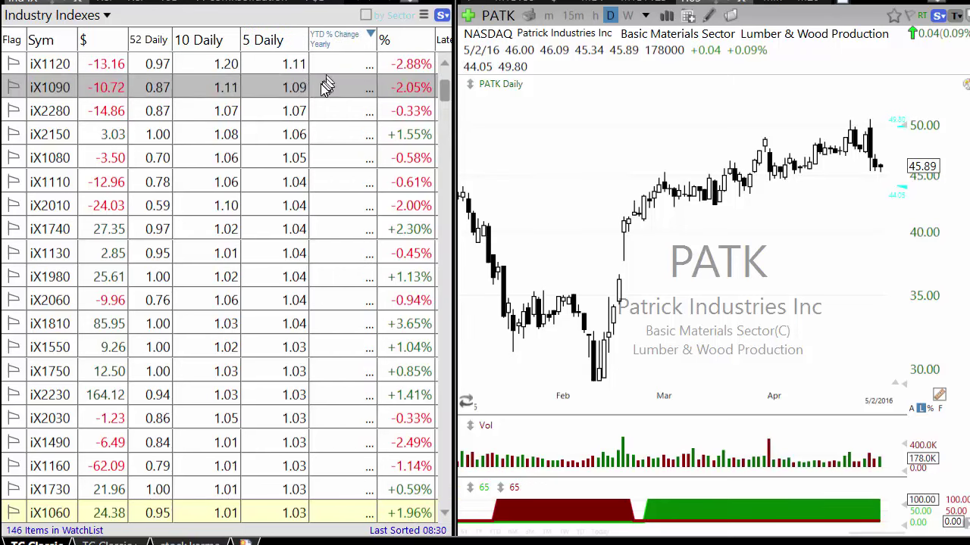
pyautogui.click(337, 38)
pyautogui.moveTo(446, 118); pyautogui.dragTo(177, 144)
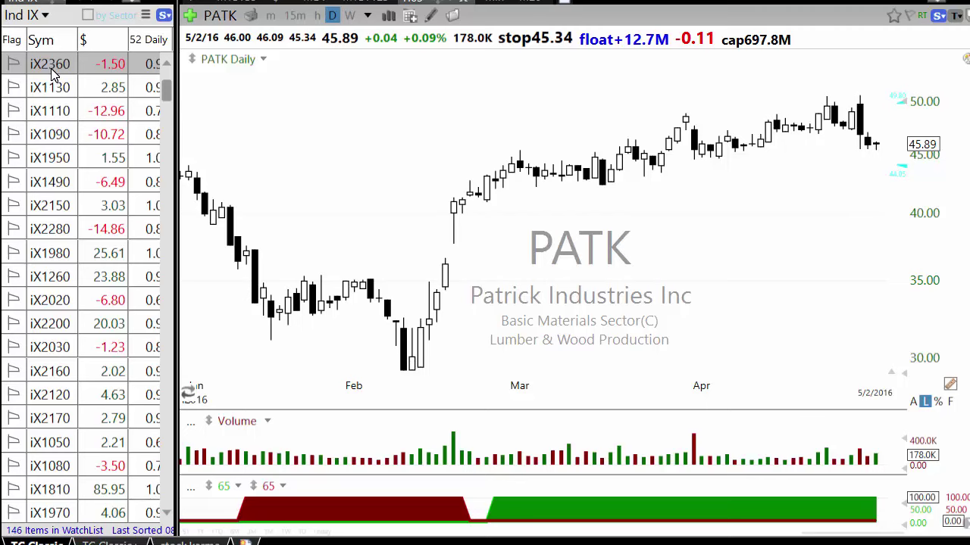
# View the iX2360 Computer Distribution and iX1130 Steel index charts, and narrow the watchlist pane
pyautogui.click(51, 68)
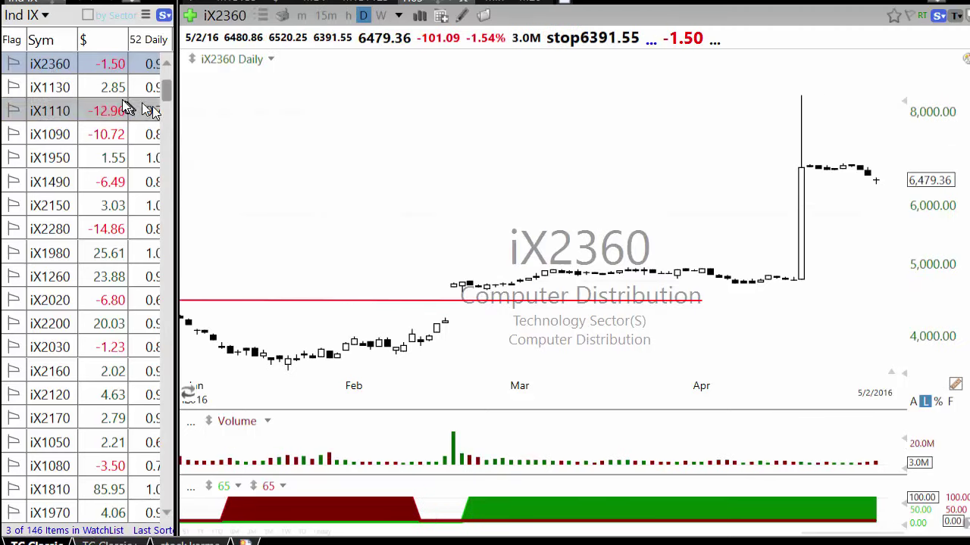
pyautogui.click(93, 85)
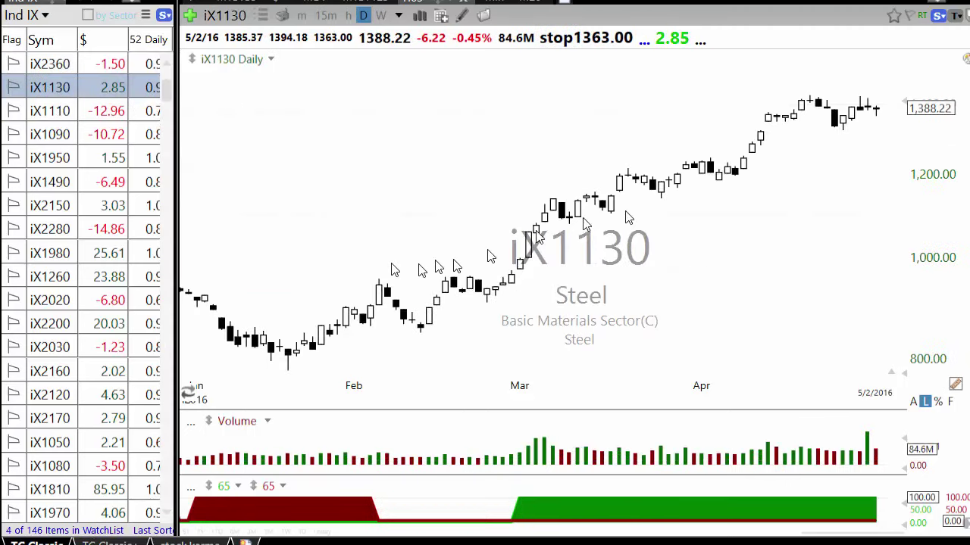
pyautogui.moveTo(180, 198); pyautogui.dragTo(113, 202)
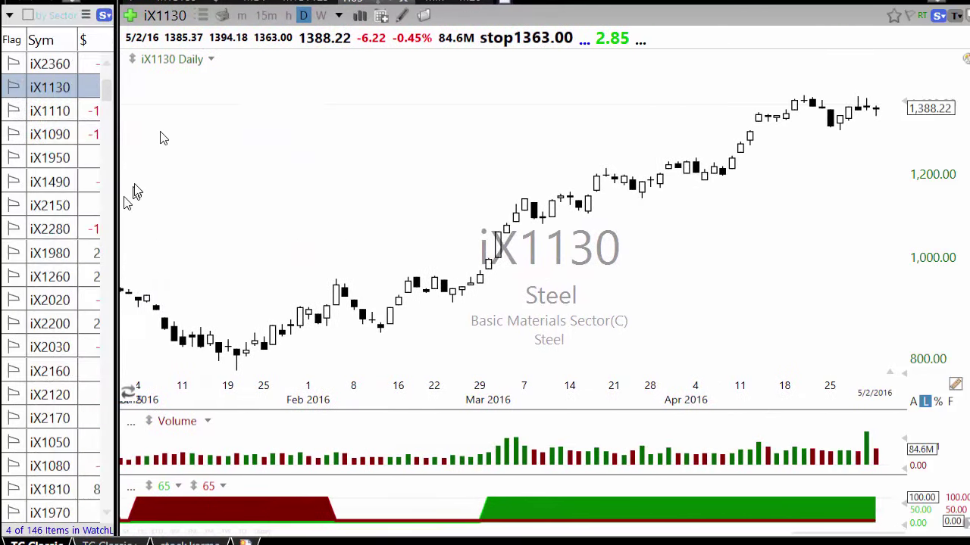
# Open iX1130's related items, view the steel members ZEUS, X and NUE, and place the list beside the recent price bars
pyautogui.click(204, 16)
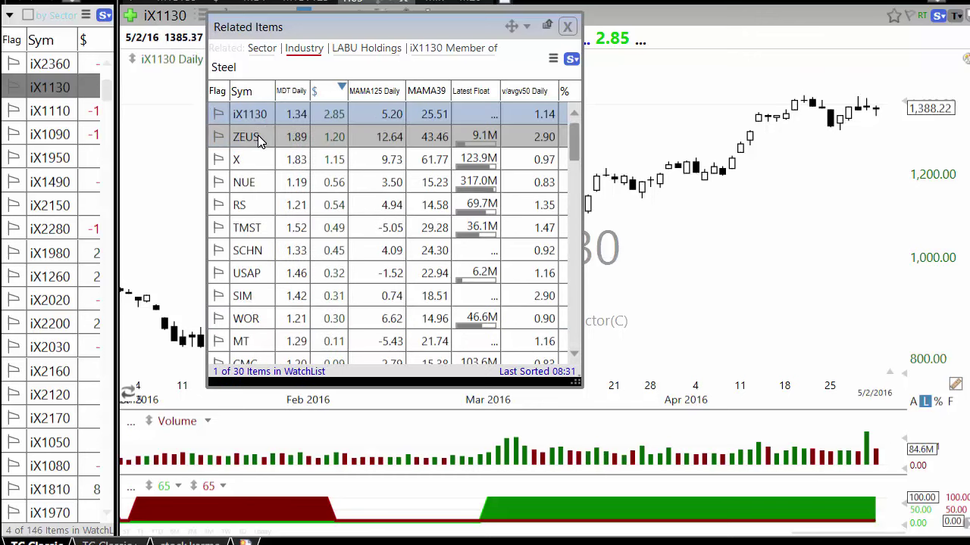
pyautogui.click(258, 135)
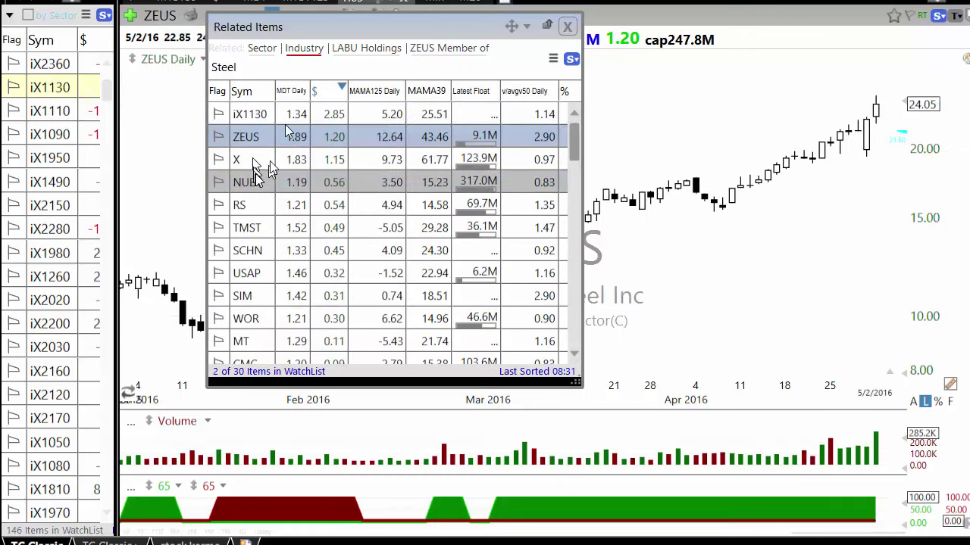
pyautogui.moveTo(329, 28); pyautogui.dragTo(166, 95)
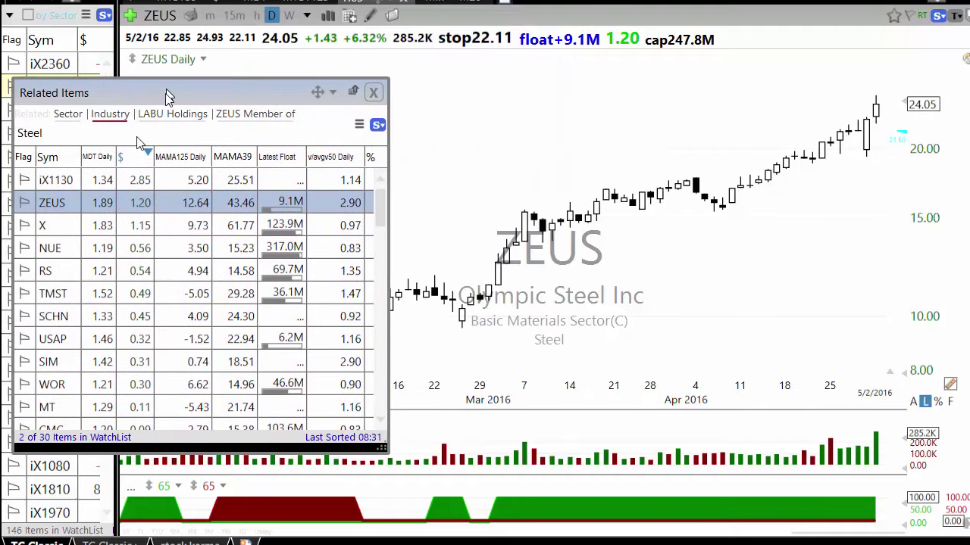
pyautogui.click(69, 226)
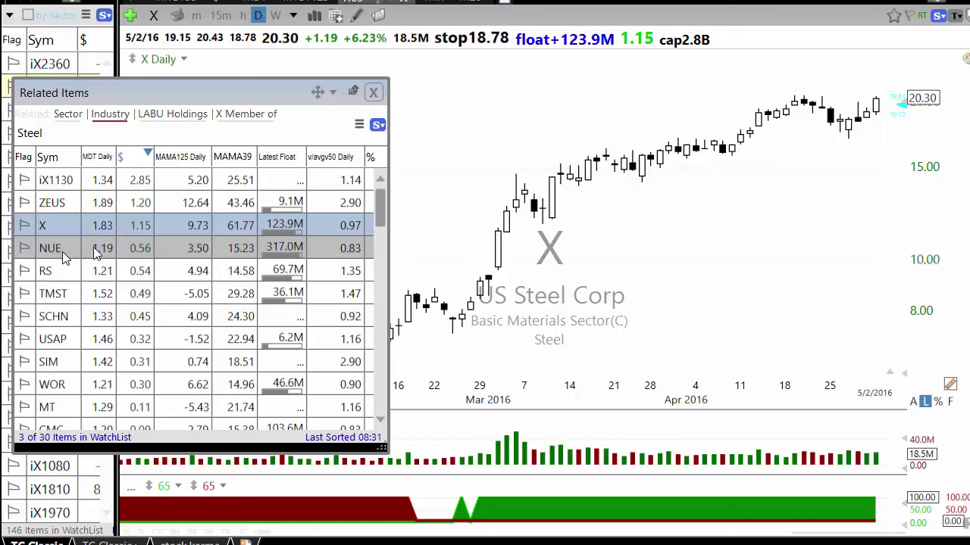
pyautogui.click(70, 250)
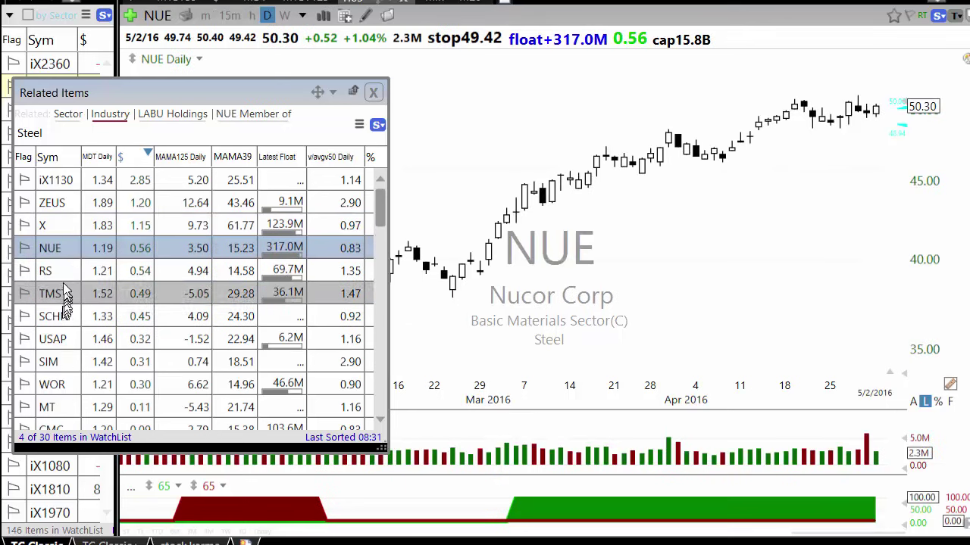
# View the Steel charts RS, TMST, SCHN, USAP, SIM and WOR, and close the related items list
pyautogui.click(66, 273)
pyautogui.press('Down')
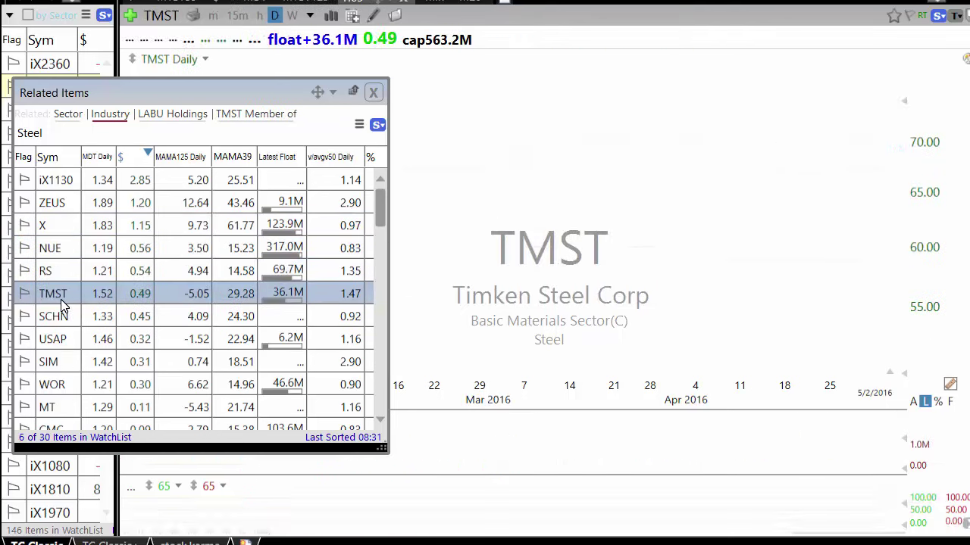
pyautogui.press('Down')
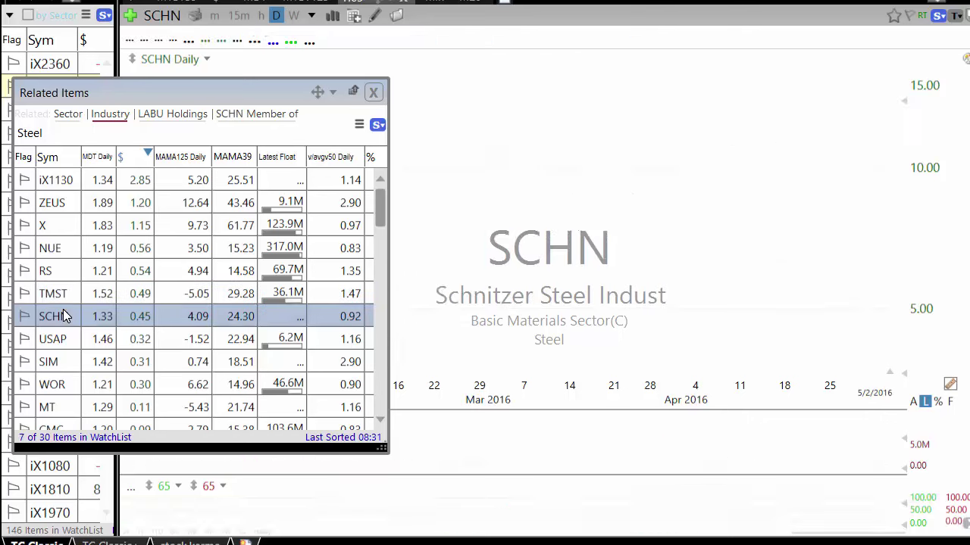
pyautogui.press('Down')
pyautogui.press('Down')
pyautogui.press('Down')
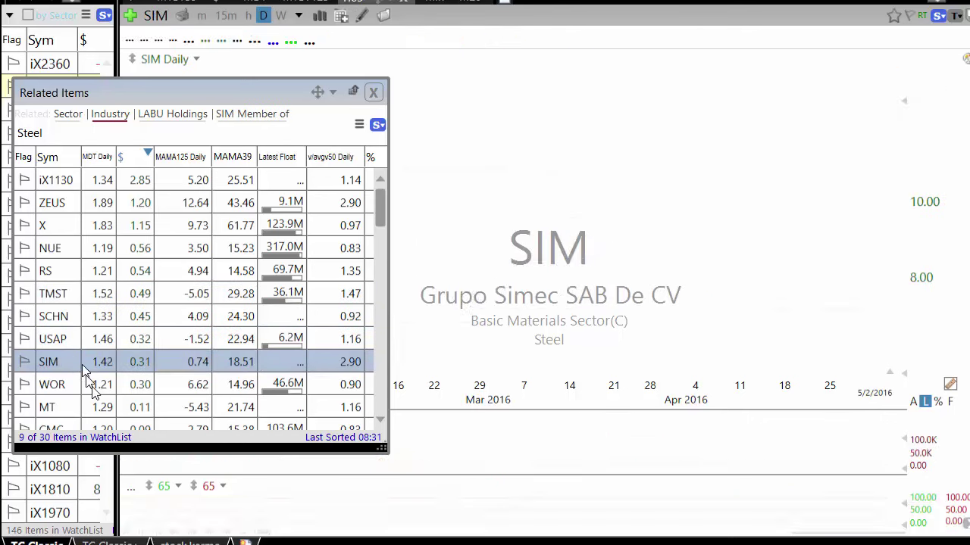
pyautogui.click(373, 93)
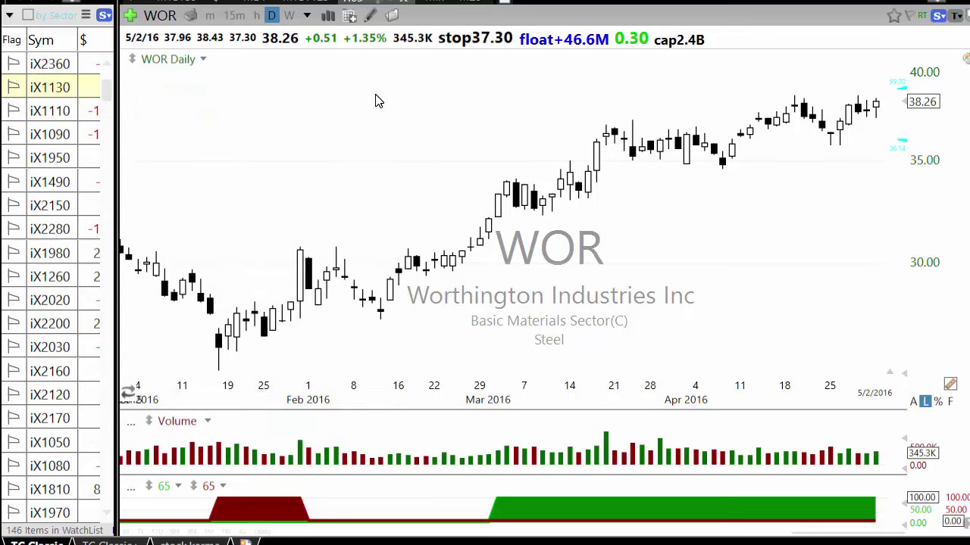
# View the WOR chart and the iX1130 Steel index chart over a longer price history
pyautogui.scroll(-3, 274, 161)
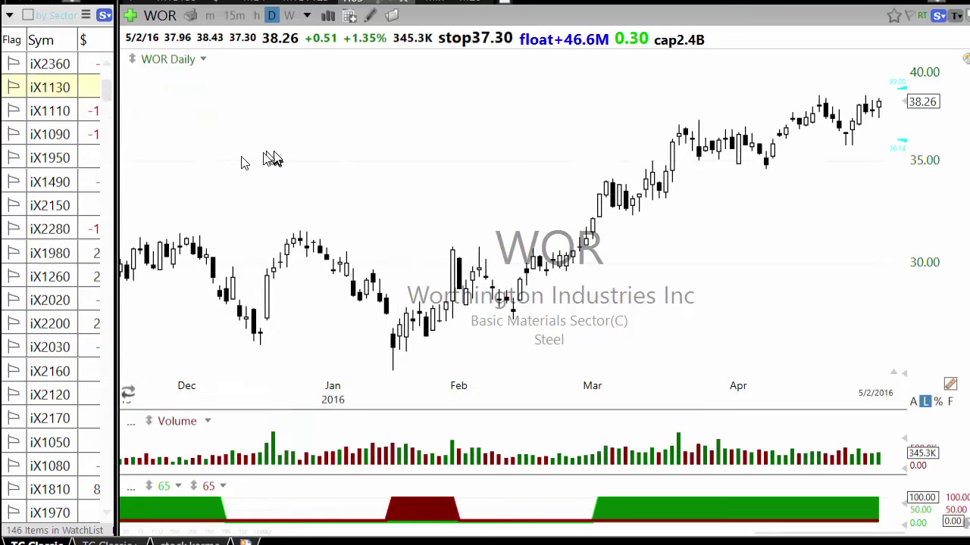
pyautogui.click(64, 89)
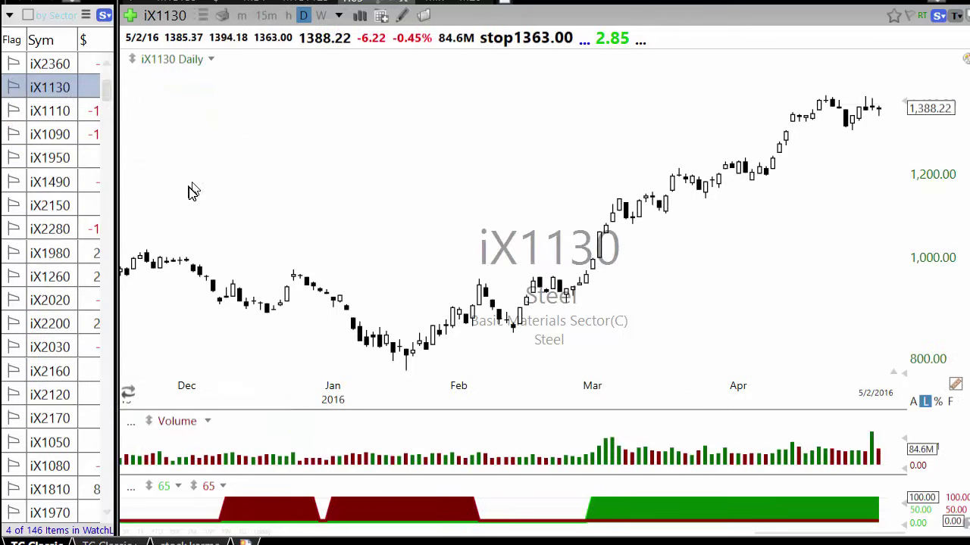
pyautogui.scroll(-2, 197, 186)
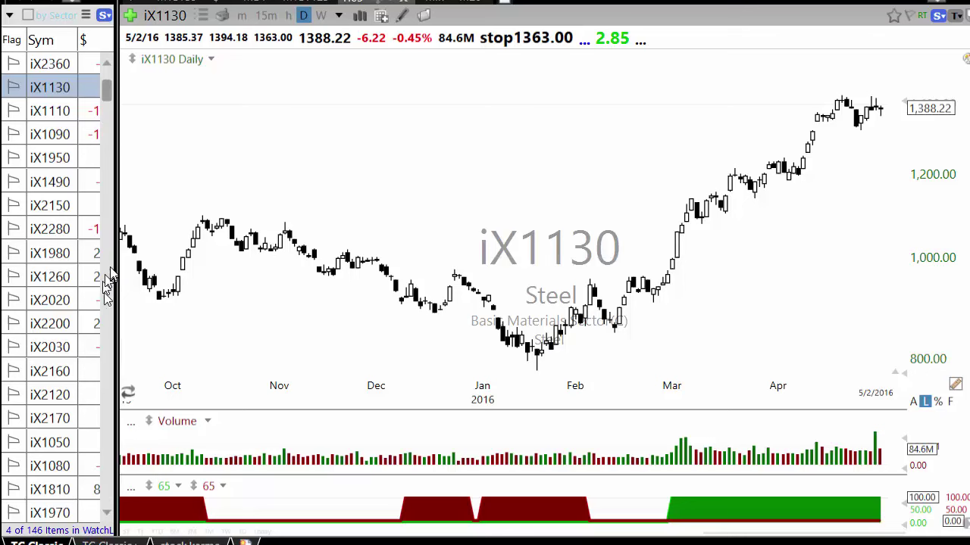
# Widen the watchlist pane to show the performance columns, and view iX1110 and iX1090, the latter over a shorter price history
pyautogui.moveTo(115, 249); pyautogui.dragTo(346, 205)
pyautogui.click(67, 112)
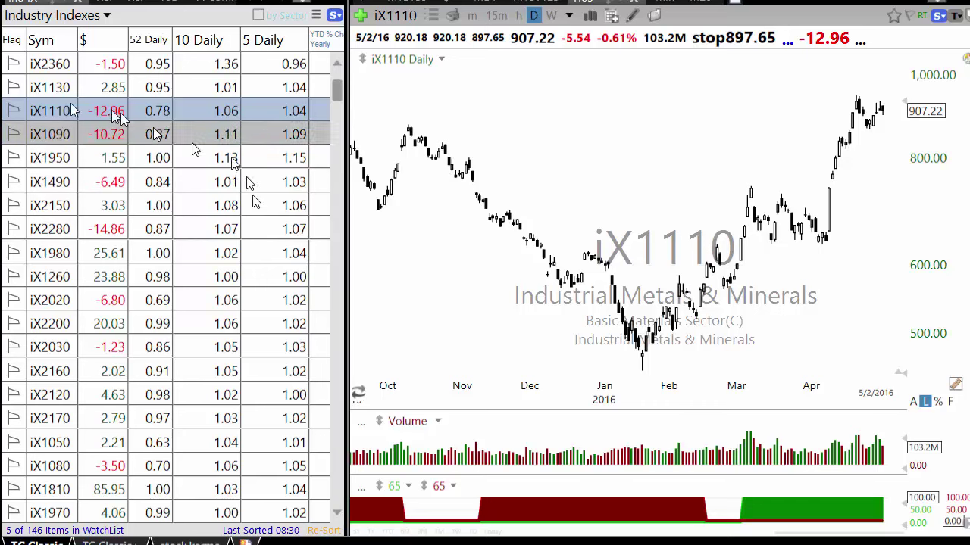
pyautogui.click(45, 136)
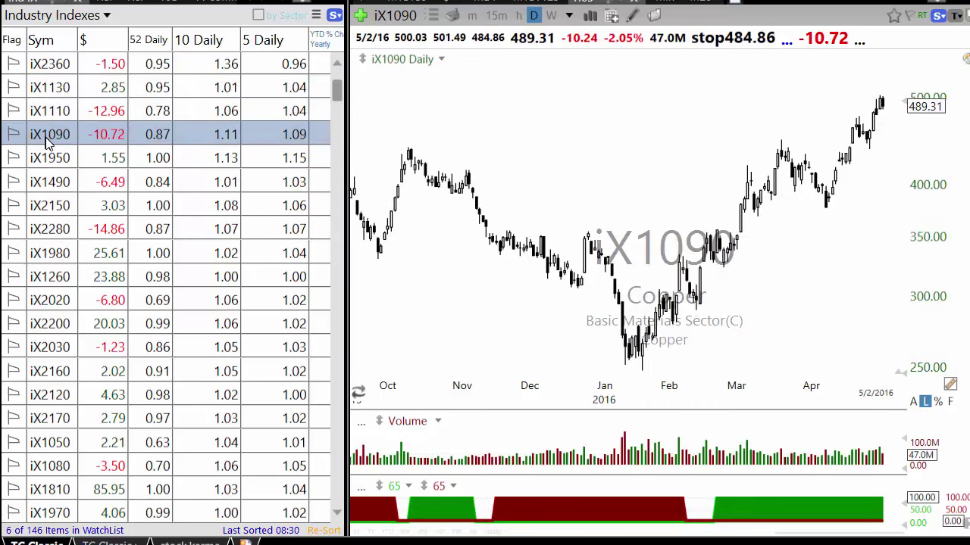
pyautogui.scroll(5, 572, 186)
pyautogui.scroll(1, 681, 185)
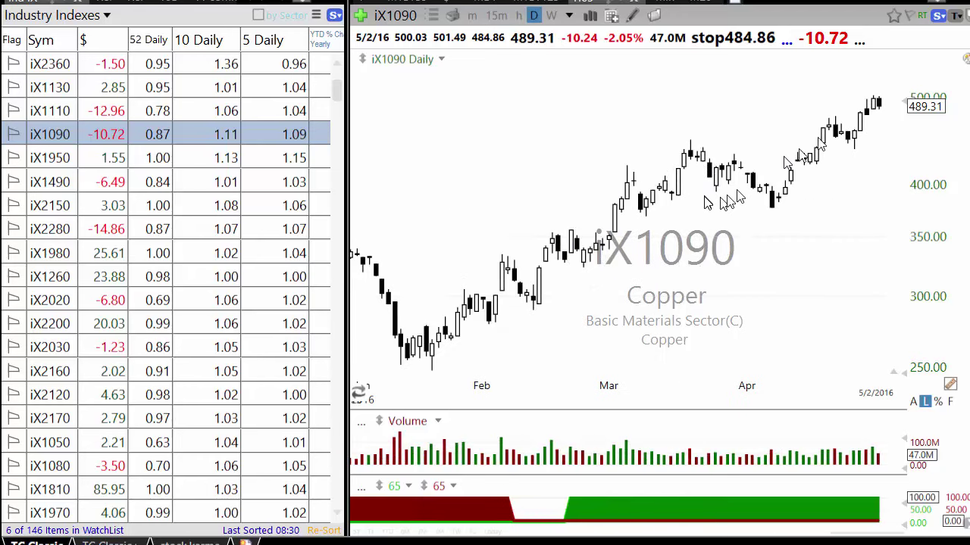
# Open iX1090's related items, view the copper members LIWA, NSU, SCCO and FCX beside the list, and close it
pyautogui.click(443, 17)
pyautogui.click(492, 121)
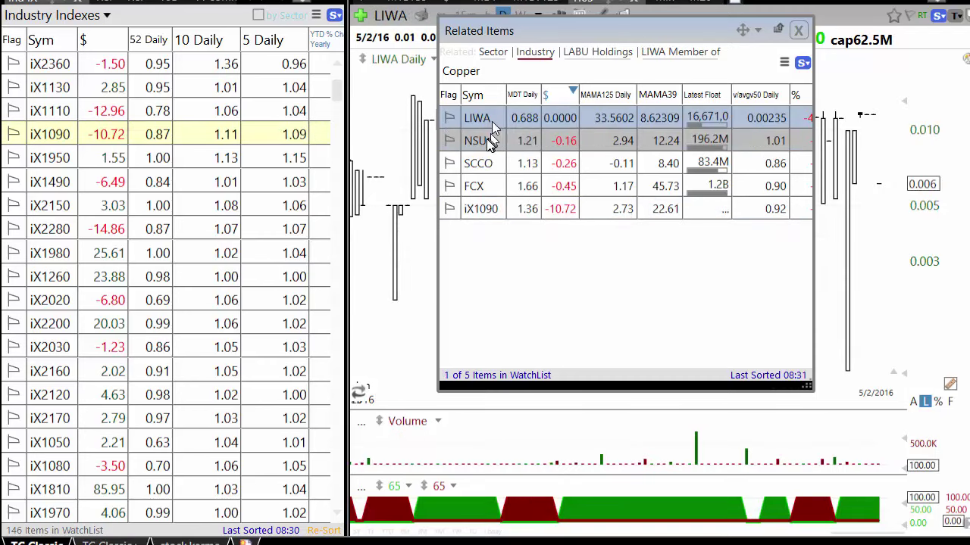
pyautogui.click(485, 141)
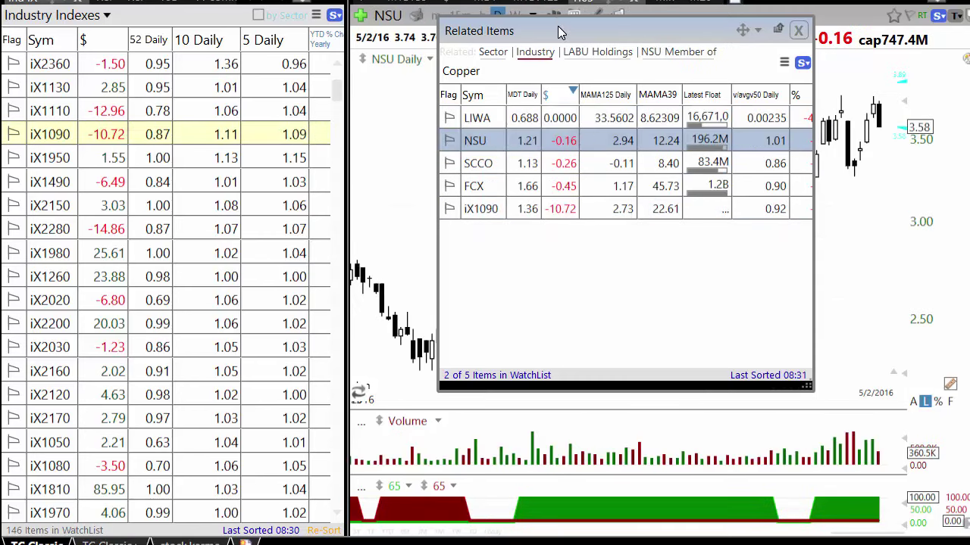
pyautogui.moveTo(558, 26); pyautogui.dragTo(107, 155)
pyautogui.click(71, 289)
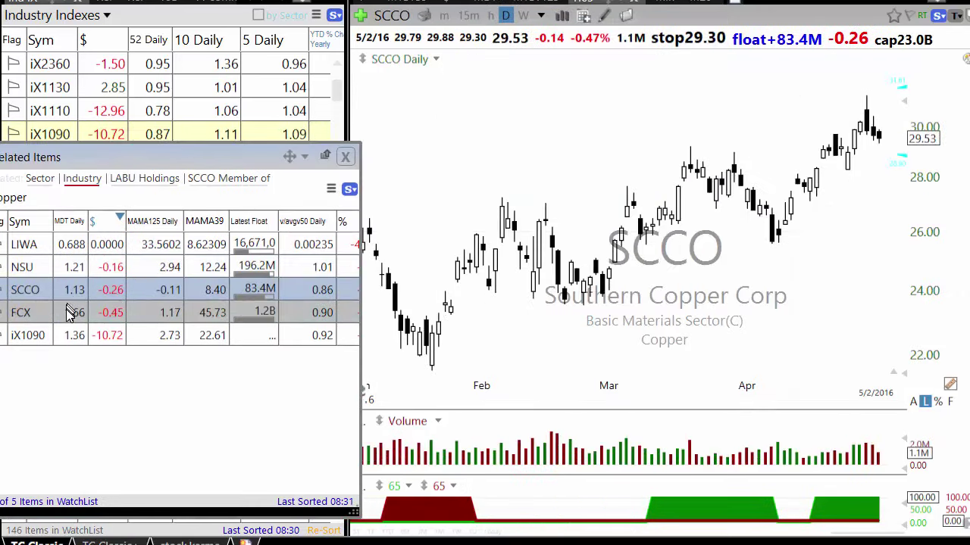
pyautogui.click(73, 313)
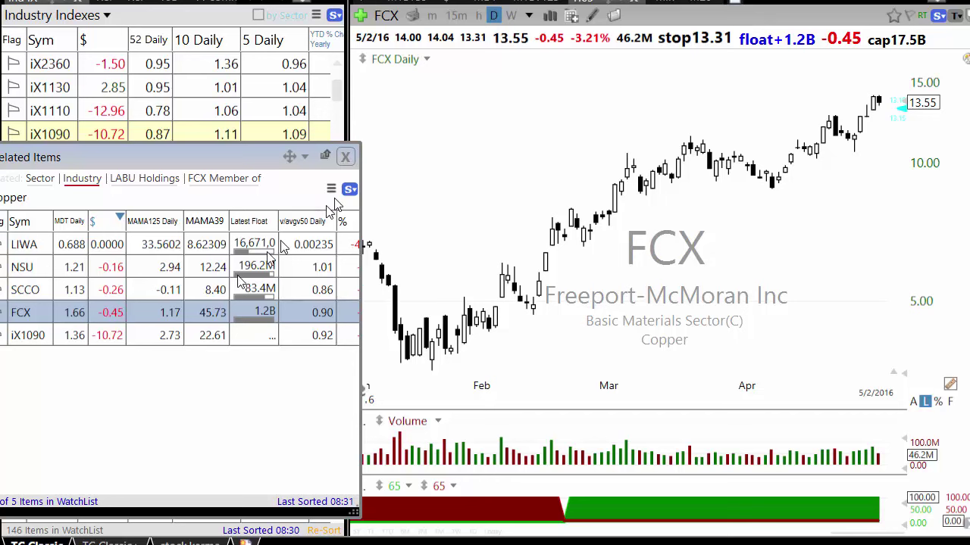
pyautogui.click(345, 156)
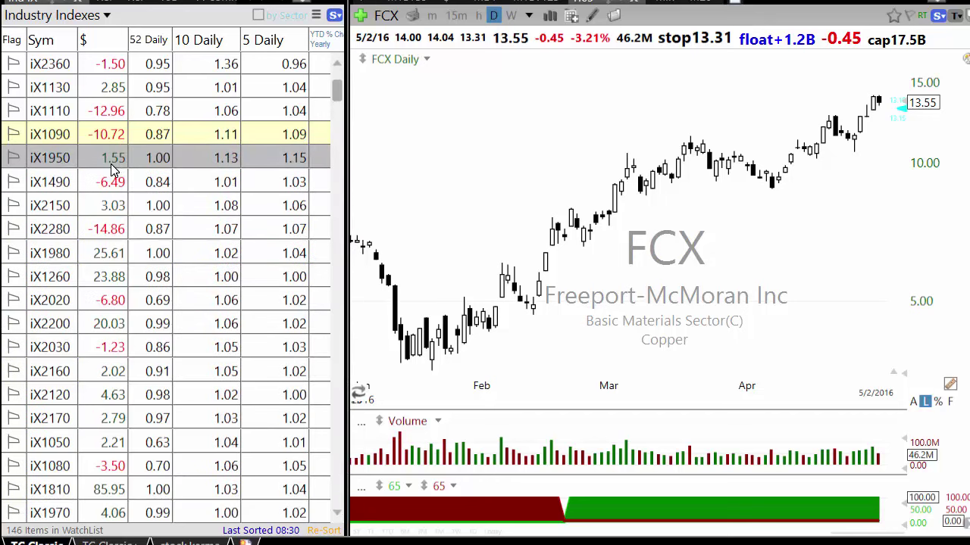
# View the iX1950 and iX1490 index charts and open iX1490's related items
pyautogui.click(109, 158)
pyautogui.click(49, 182)
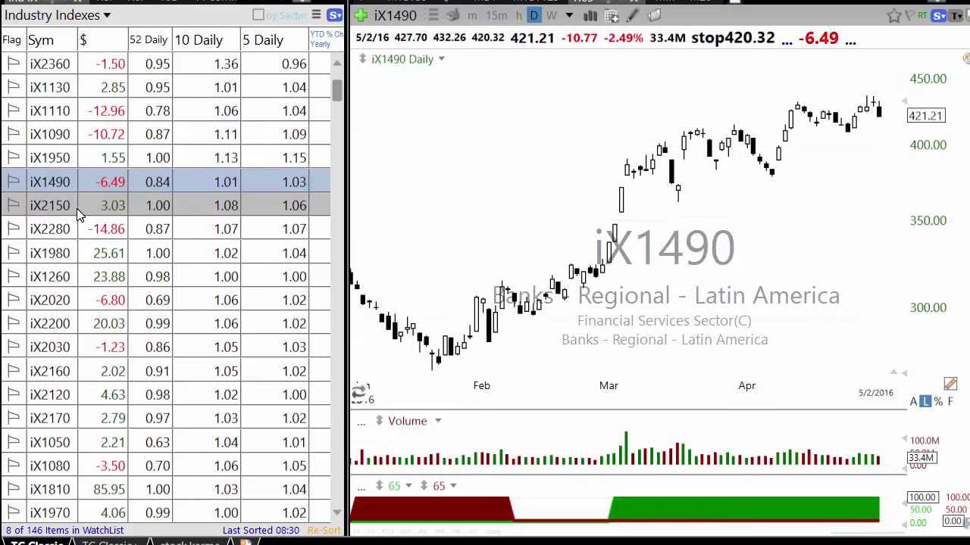
pyautogui.click(436, 17)
# View the Latin American regional banks BMA, GGAL, BFR and AVAL, and move the related items list off the recent price bars
pyautogui.click(485, 118)
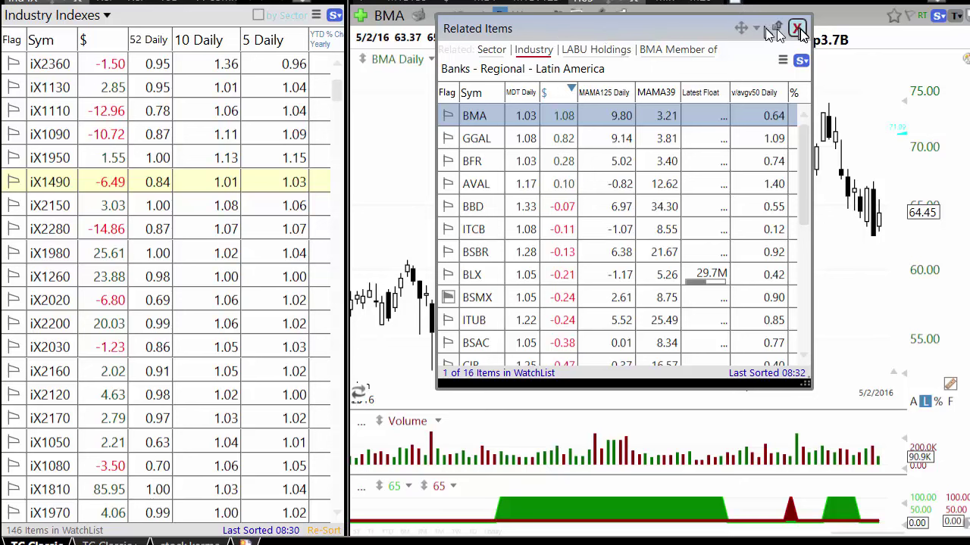
pyautogui.click(495, 137)
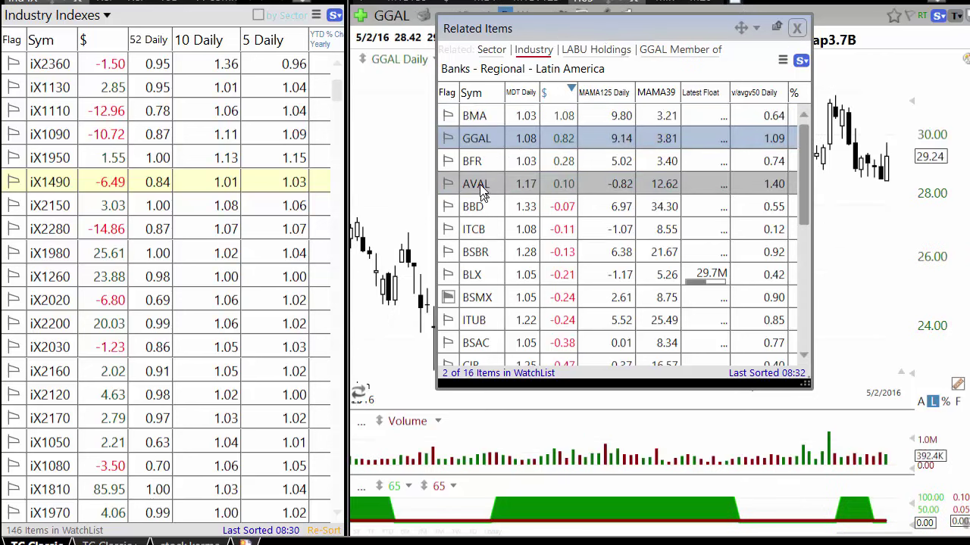
pyautogui.click(474, 168)
pyautogui.click(477, 183)
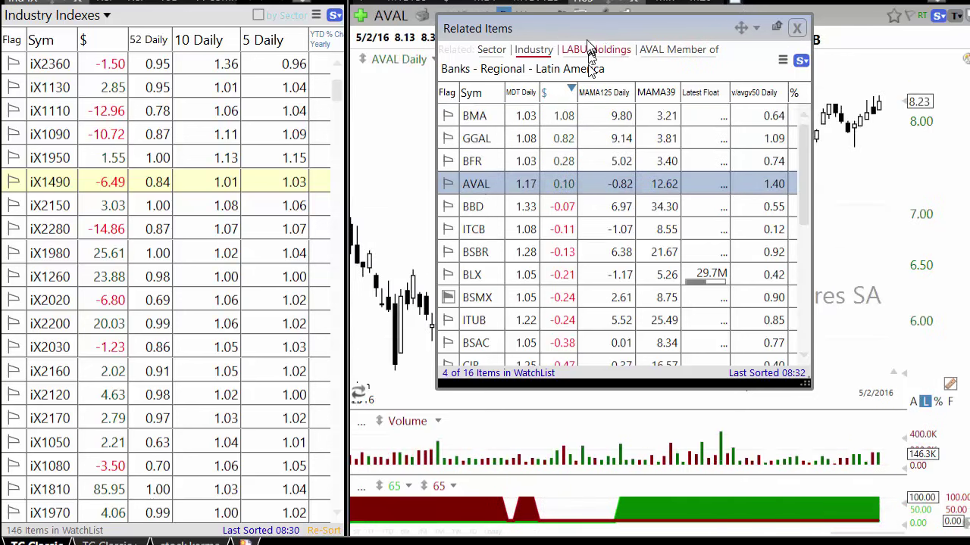
pyautogui.moveTo(577, 38); pyautogui.dragTo(197, 145)
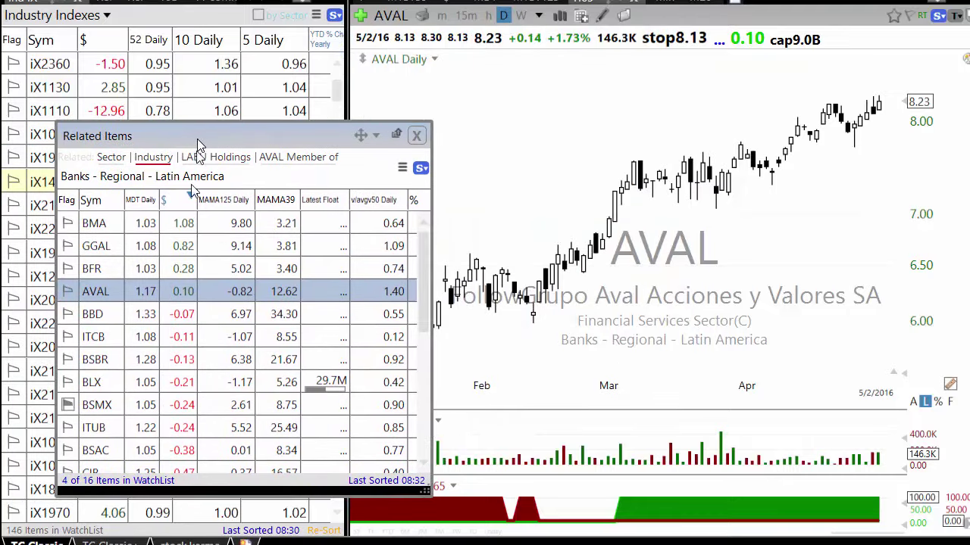
# View the Latin American bank charts BBD, ITCB, BSBR, BLX, BSMX and ITUB, and close the related items list
pyautogui.click(133, 313)
pyautogui.click(130, 338)
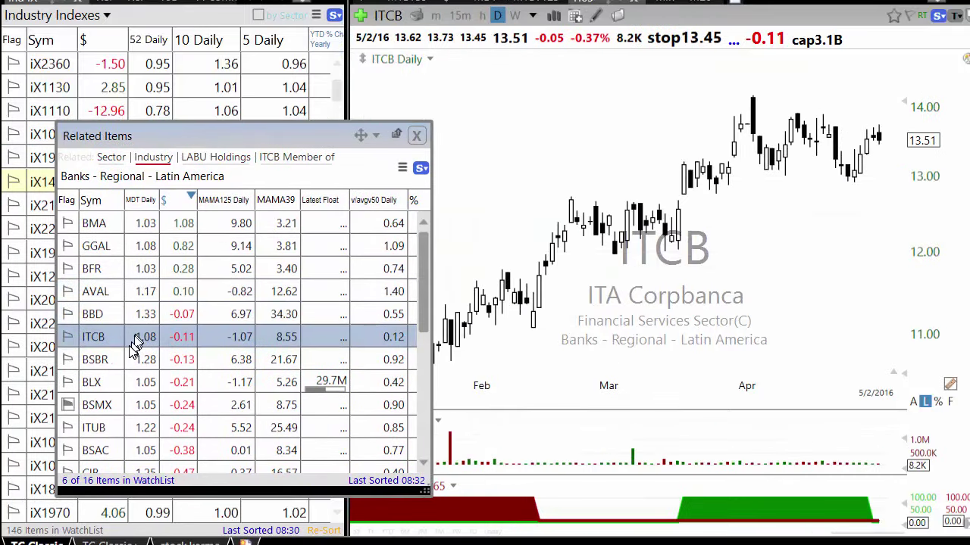
pyautogui.click(138, 360)
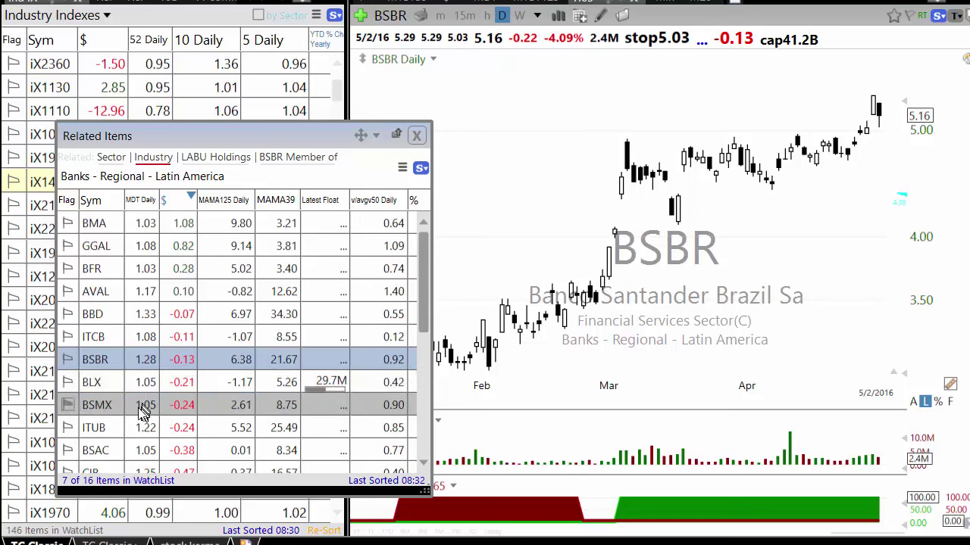
pyautogui.click(142, 386)
pyautogui.click(144, 407)
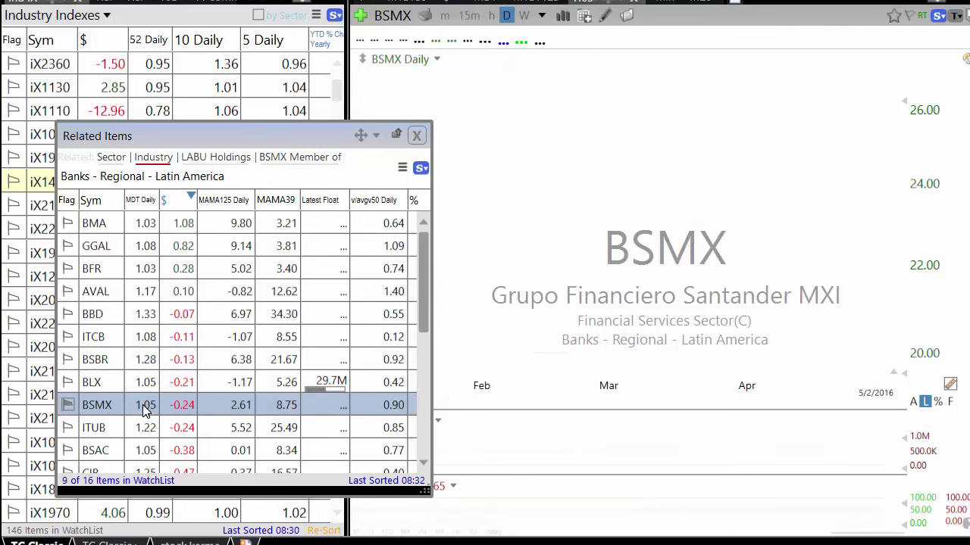
pyautogui.click(137, 428)
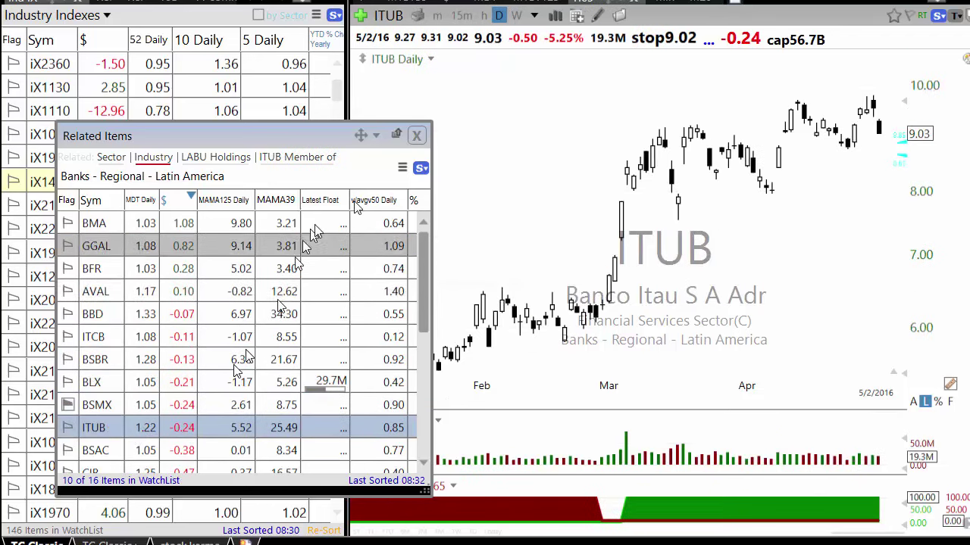
pyautogui.click(417, 136)
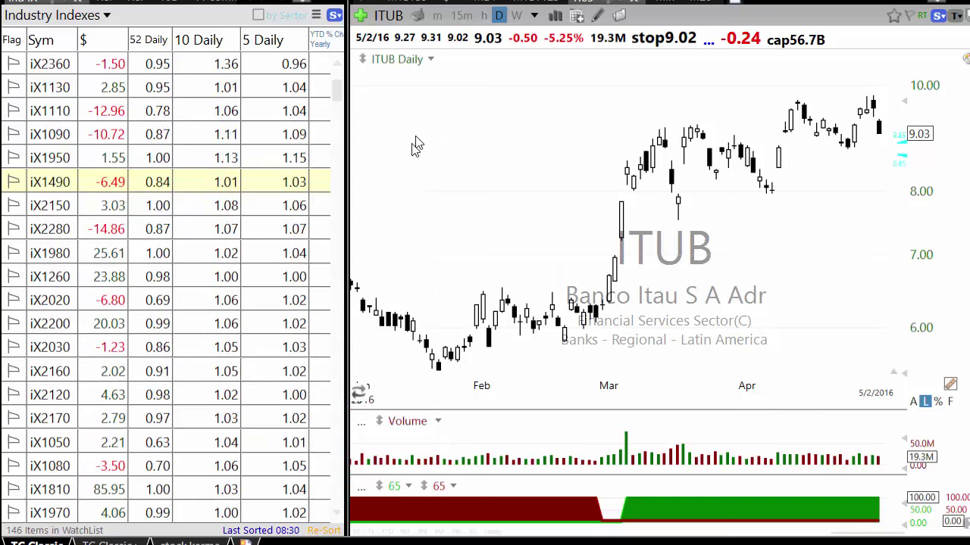
# View the iX2150 Infrastructure Operations and iX2280 Truck Manufacturing index charts
pyautogui.click(45, 205)
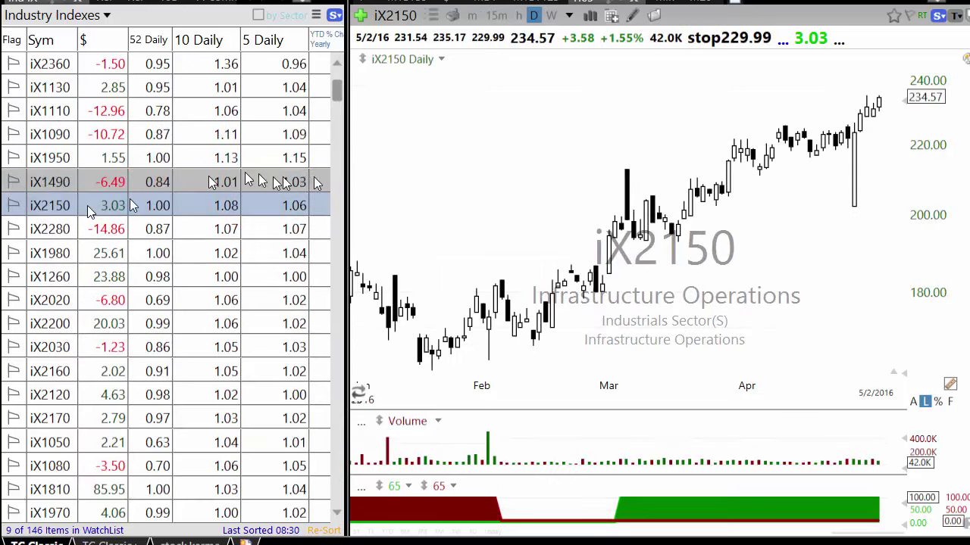
pyautogui.press('Down')
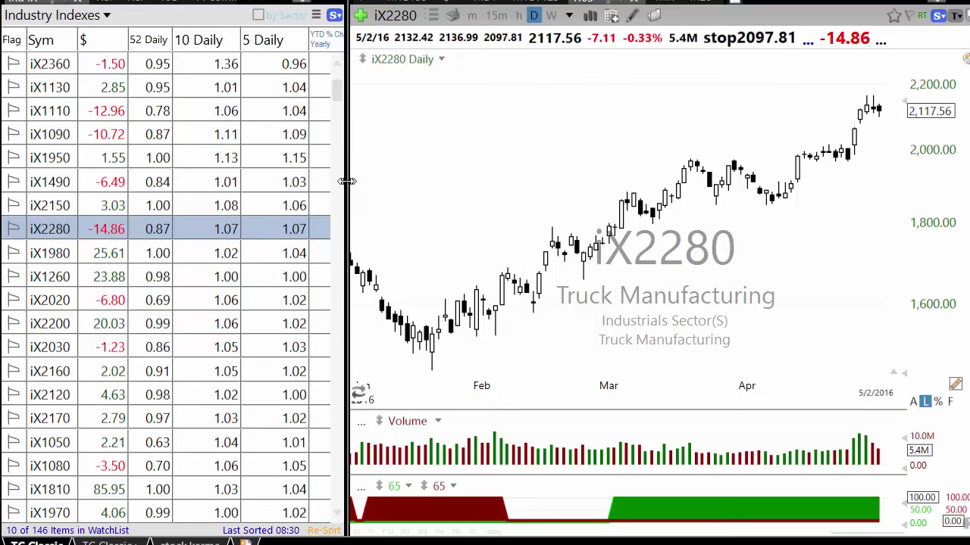
# Widen the watchlist to show year-to-date change and view the daily charts of iX1980, iX1260, iX2020 and iX2200
pyautogui.moveTo(354, 181); pyautogui.dragTo(418, 181)
pyautogui.click(72, 259)
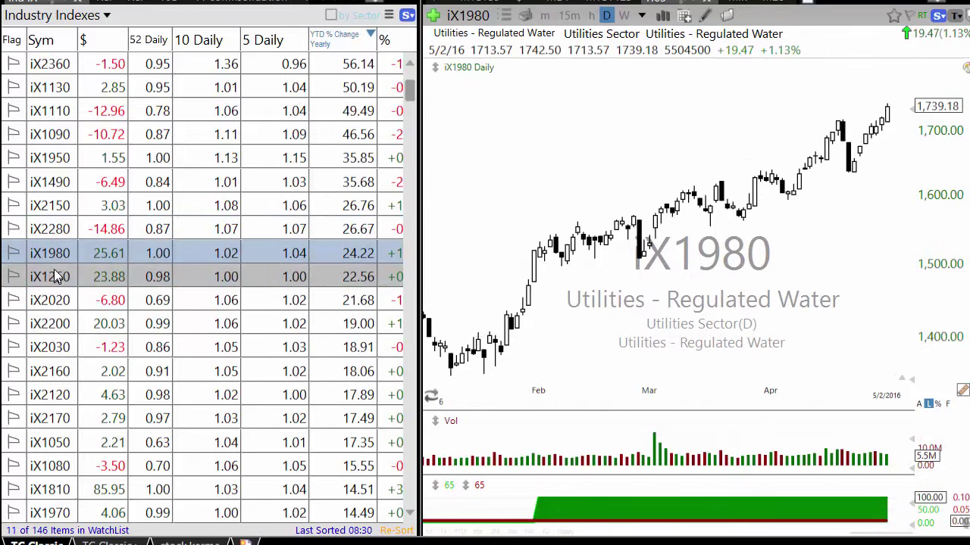
pyautogui.click(57, 280)
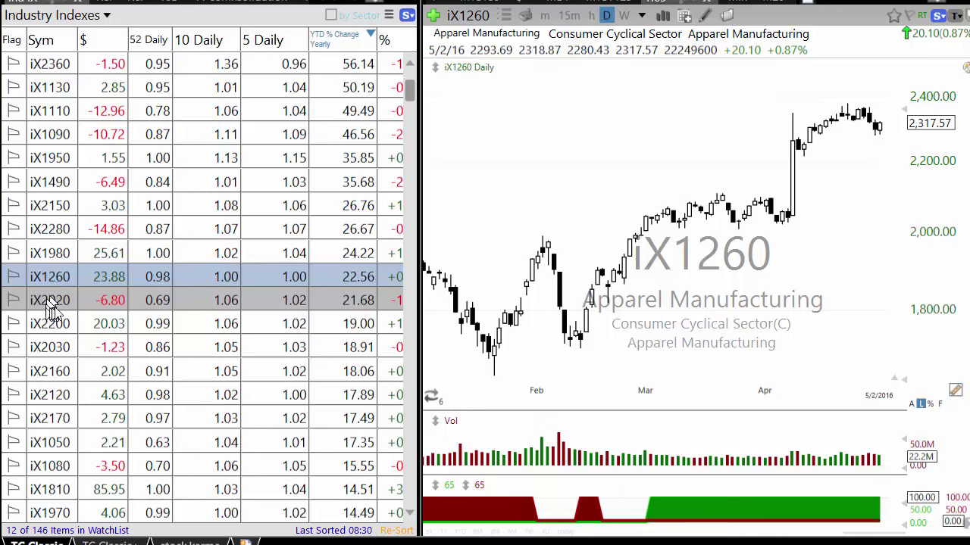
pyautogui.click(65, 303)
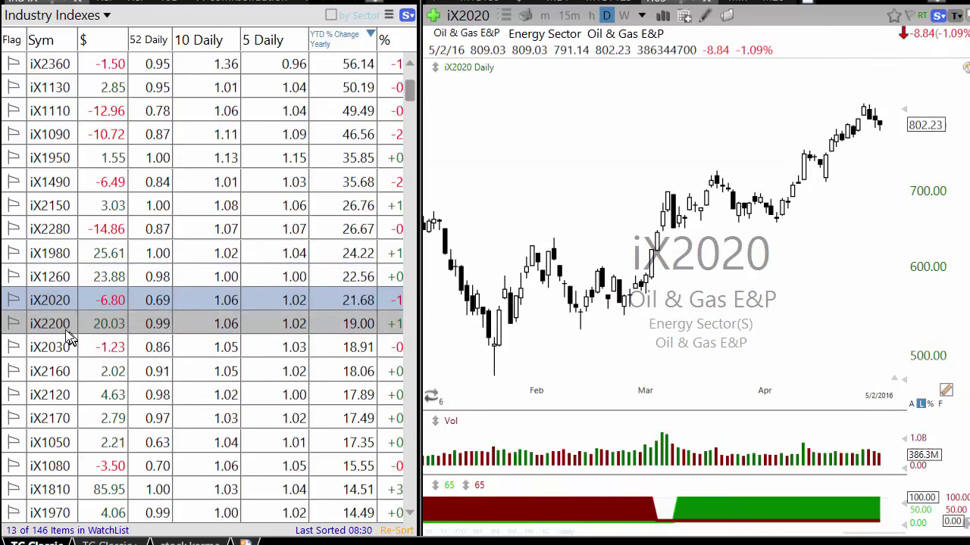
pyautogui.click(65, 326)
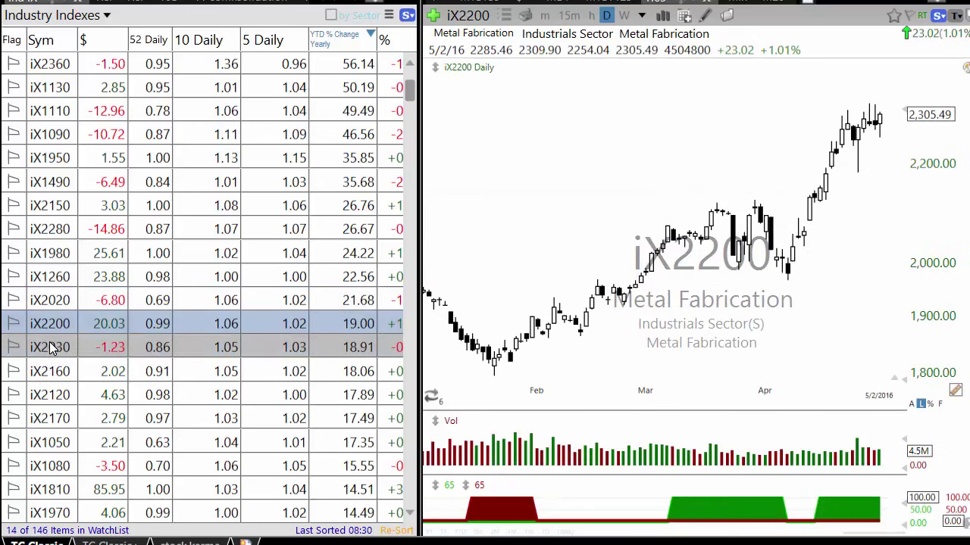
# View the daily charts of iX2030 Oil & Gas Integrated, iX2160 Farm & Construction Equipment and iX2120 Security & Protection Services
pyautogui.click(52, 347)
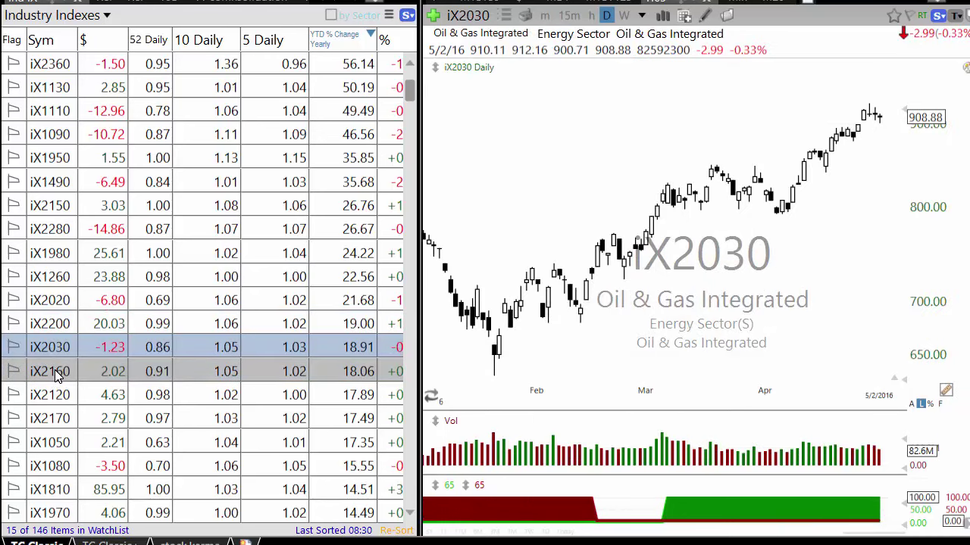
pyautogui.click(54, 369)
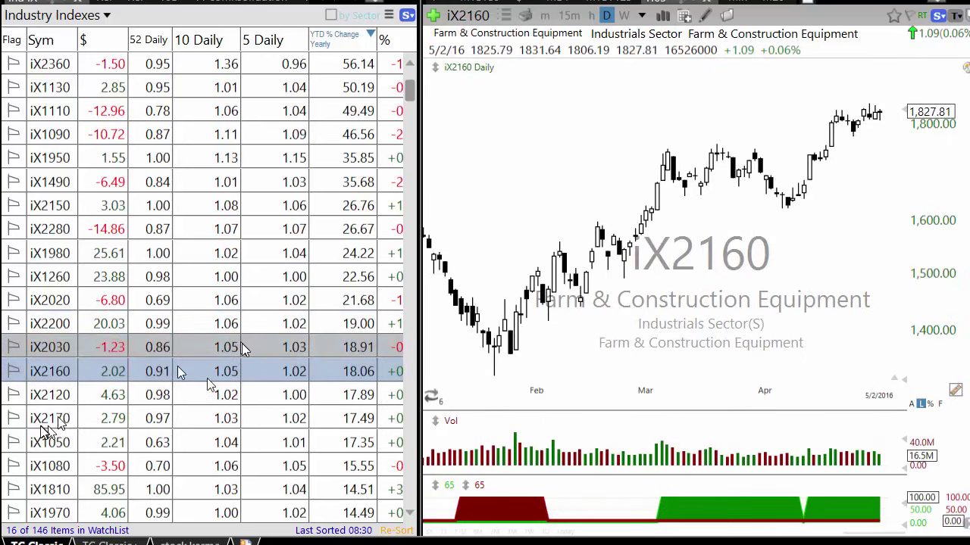
pyautogui.click(49, 397)
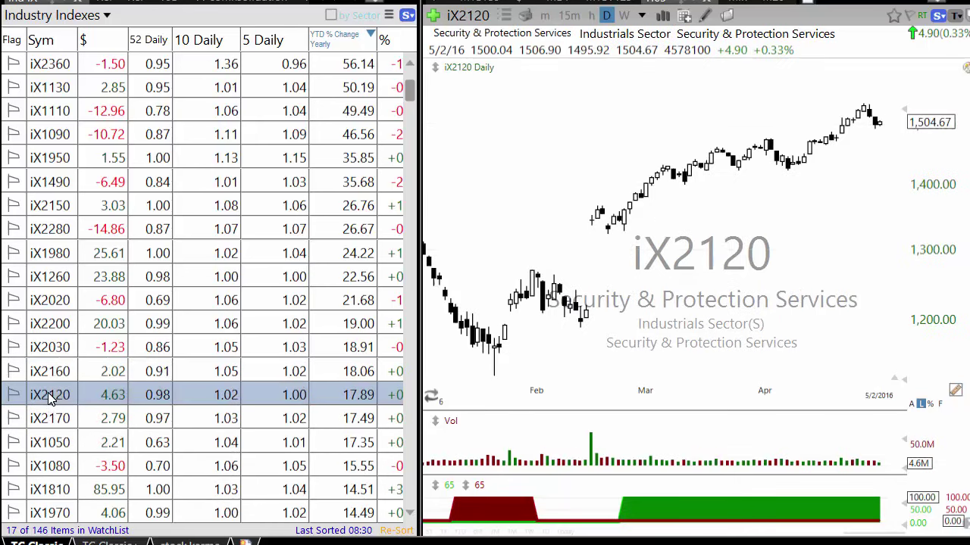
# View iX2360 and iX1130 Steel, switch the chart to the weekly timeframe and narrow the watchlist to enlarge the chart
pyautogui.click(41, 65)
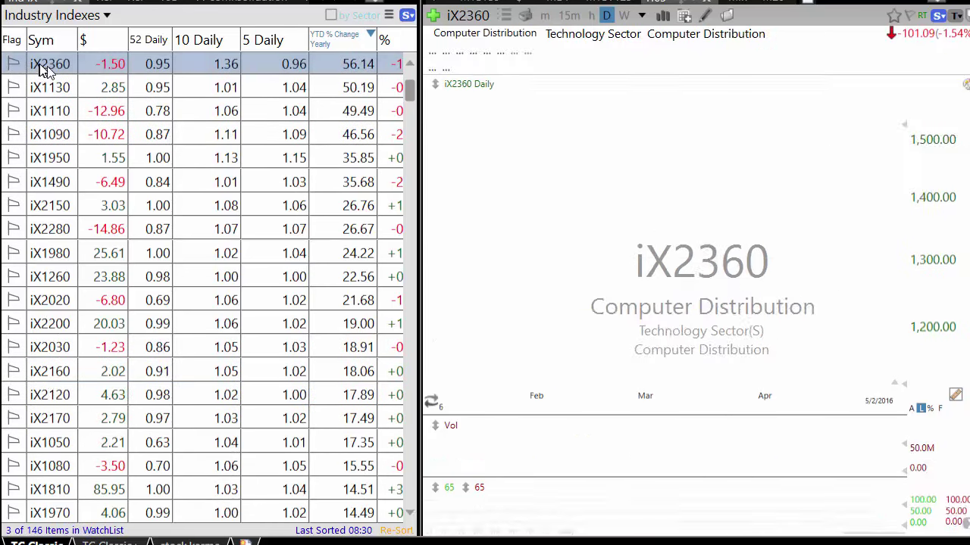
pyautogui.click(83, 90)
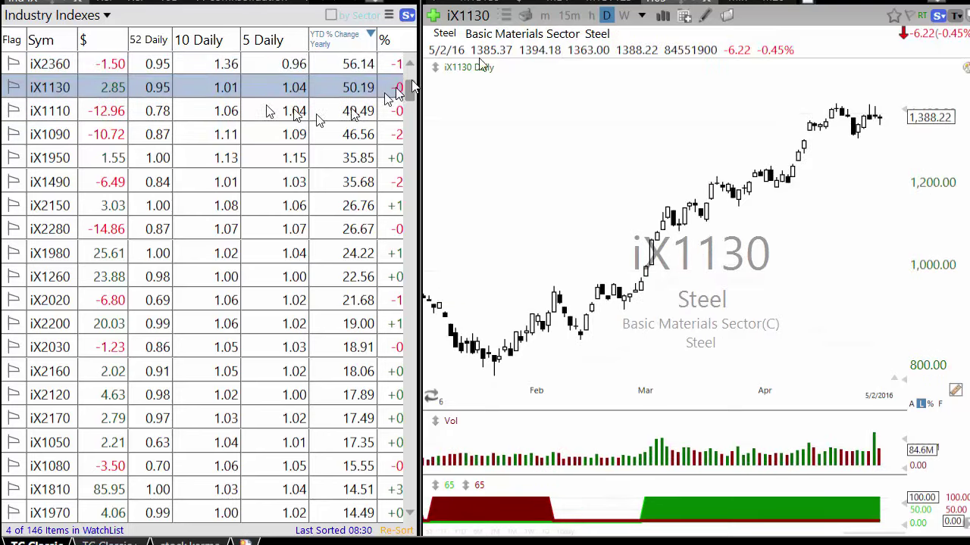
pyautogui.click(622, 16)
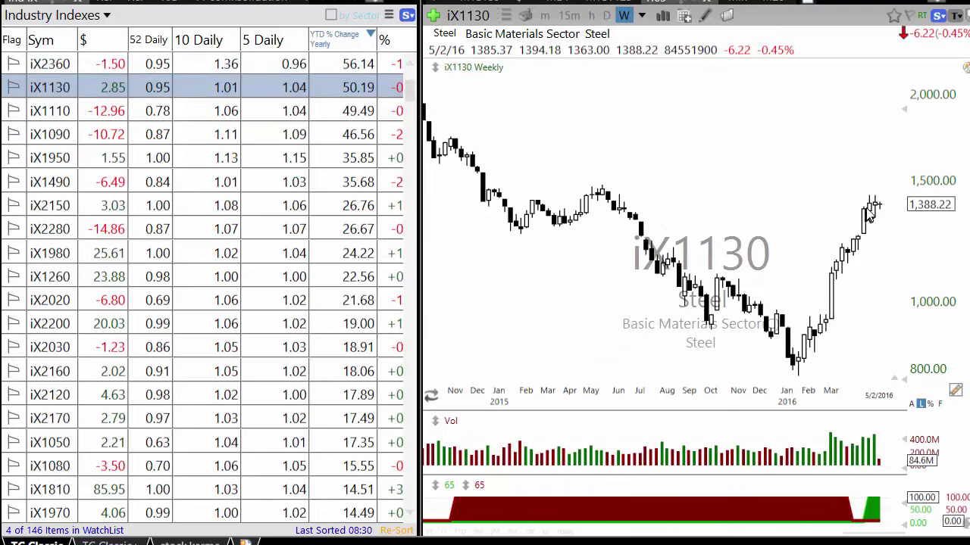
pyautogui.moveTo(410, 259); pyautogui.dragTo(150, 288)
# Examine the weekly price history of the iX1130 Steel index back to 2007 and over shorter multi-year ranges
pyautogui.scroll(-8, 267, 285)
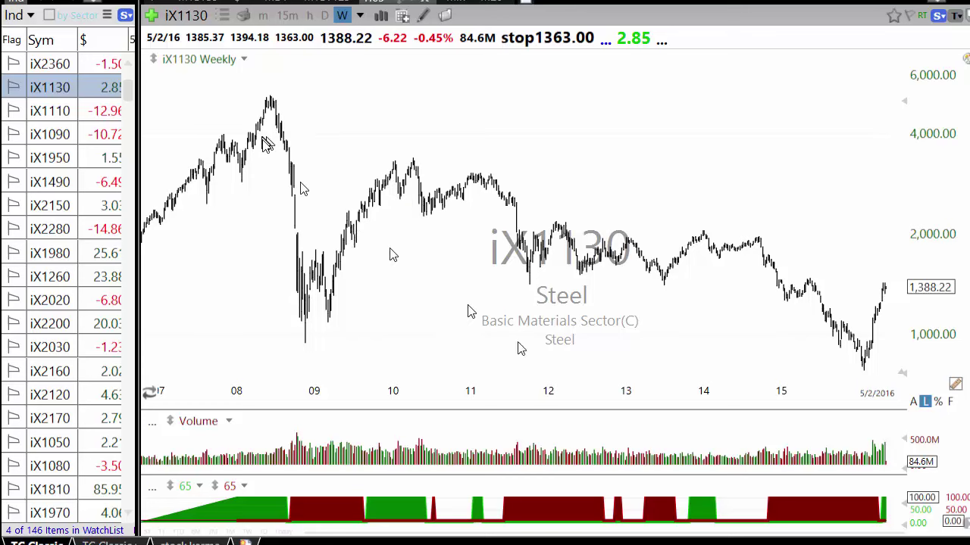
pyautogui.scroll(3, 803, 225)
pyautogui.scroll(2, 803, 225)
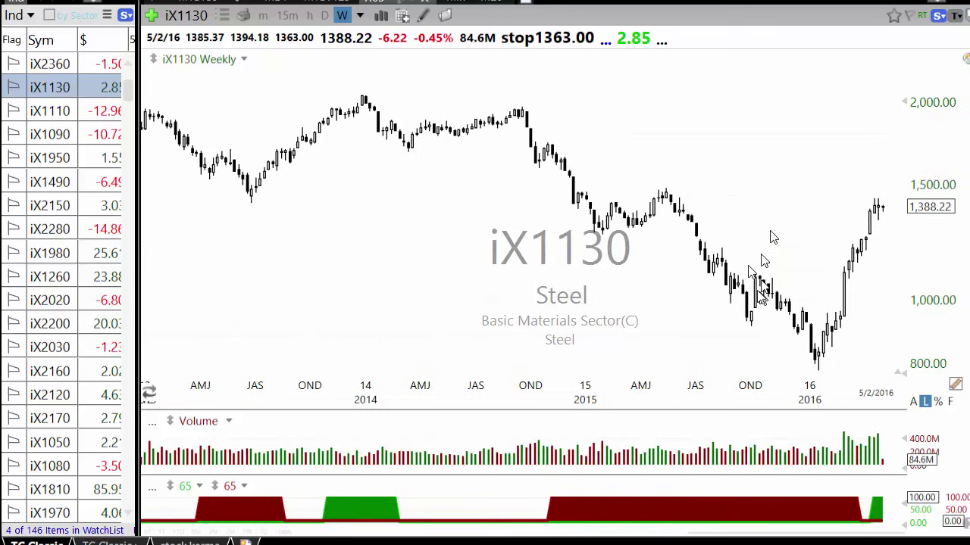
pyautogui.scroll(-1, 358, 116)
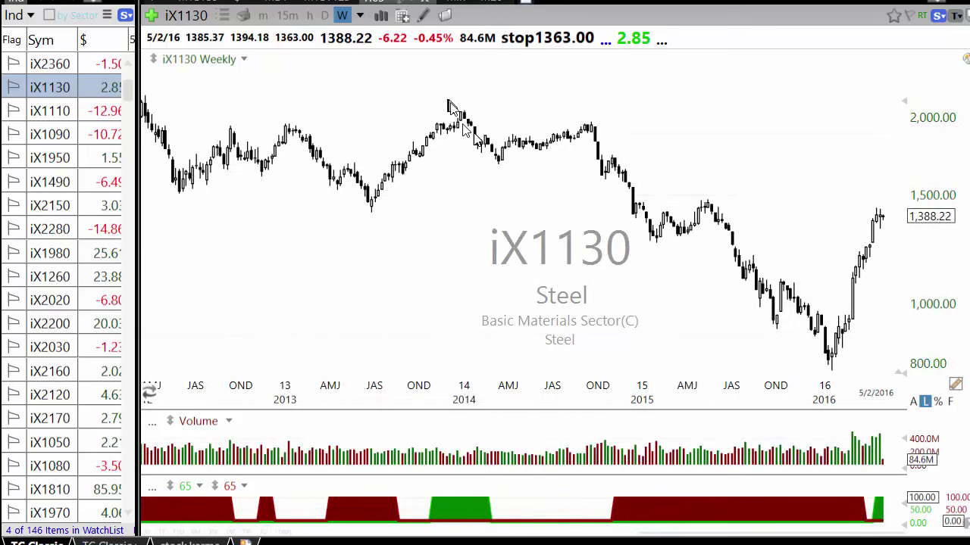
pyautogui.scroll(1, 697, 283)
pyautogui.scroll(-2, 665, 308)
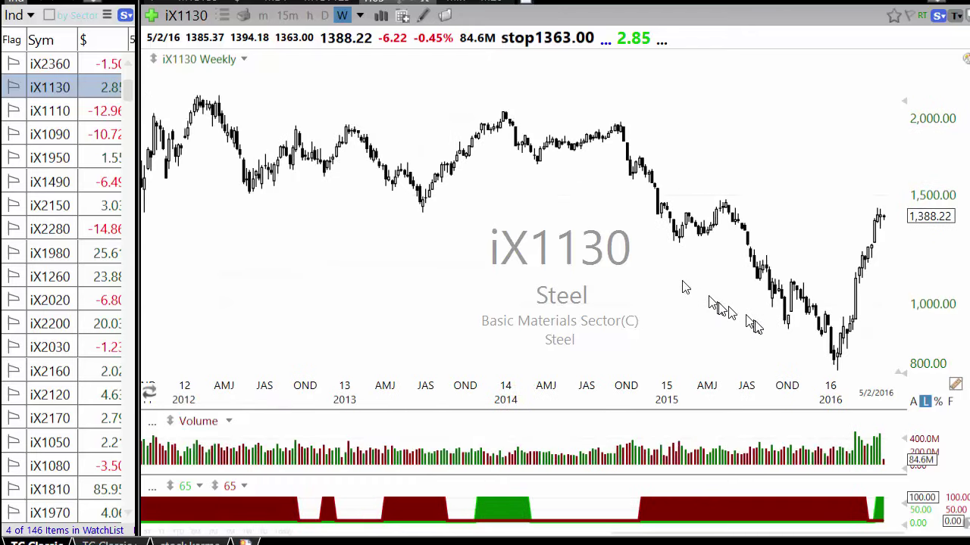
pyautogui.scroll(-1, 804, 362)
pyautogui.scroll(-2, 807, 345)
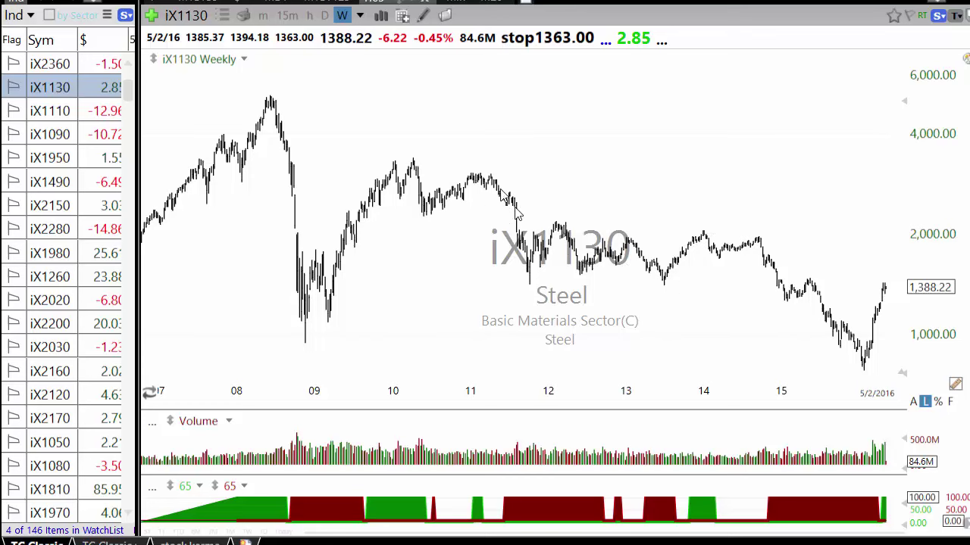
pyautogui.scroll(3, 613, 339)
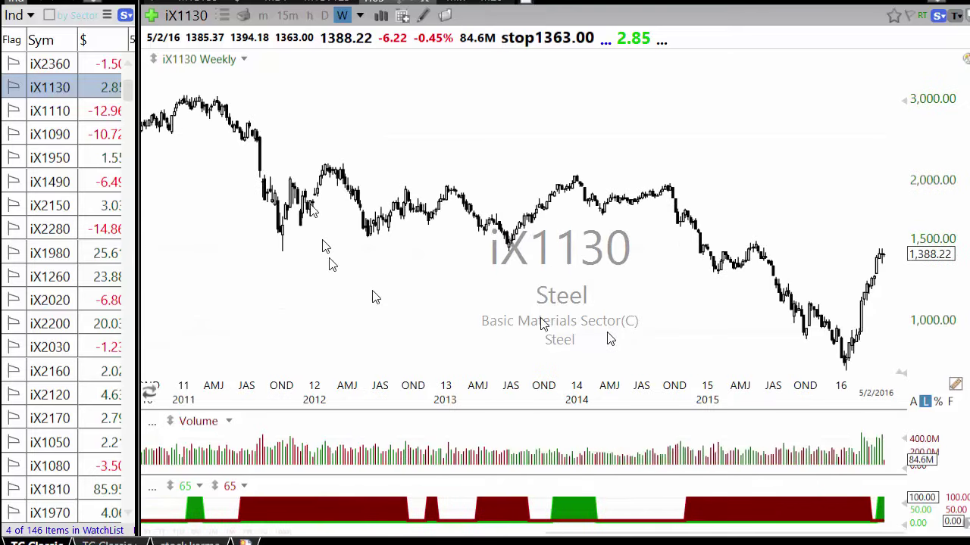
# View the weekly charts of iX1110 Industrial Metals & Minerals and iX1090 Copper, with Copper's history back to before 2009
pyautogui.click(53, 112)
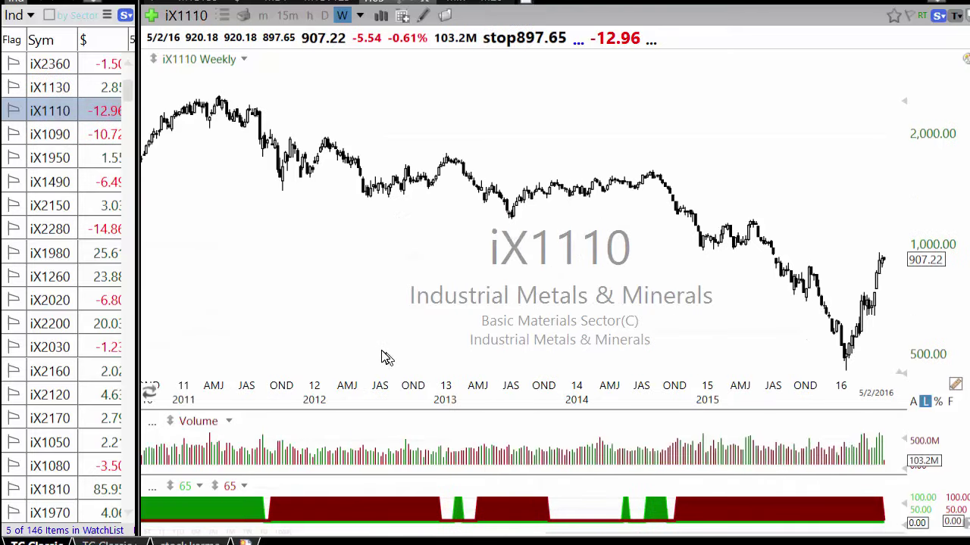
pyautogui.click(82, 141)
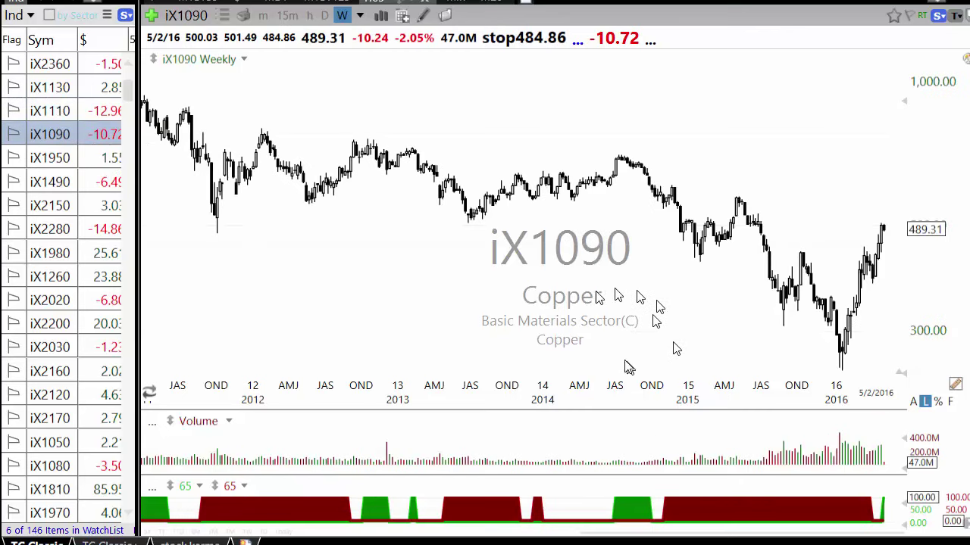
pyautogui.scroll(-2, 599, 299)
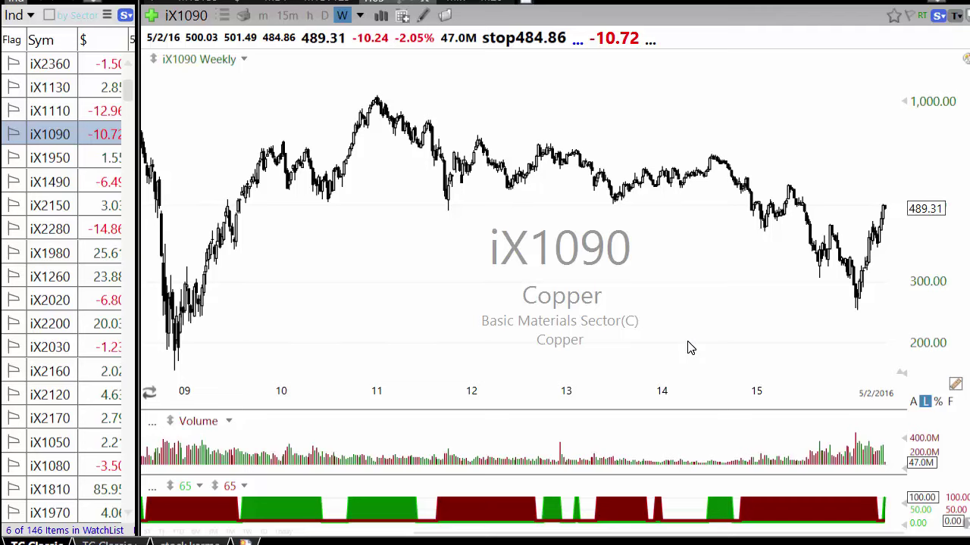
# View the weekly charts of iX1950 Utilities - Diversified, iX1490 Latin American banks, iX2150 Infrastructure Operations and iX2280 Truck Manufacturing
pyautogui.press('Down')
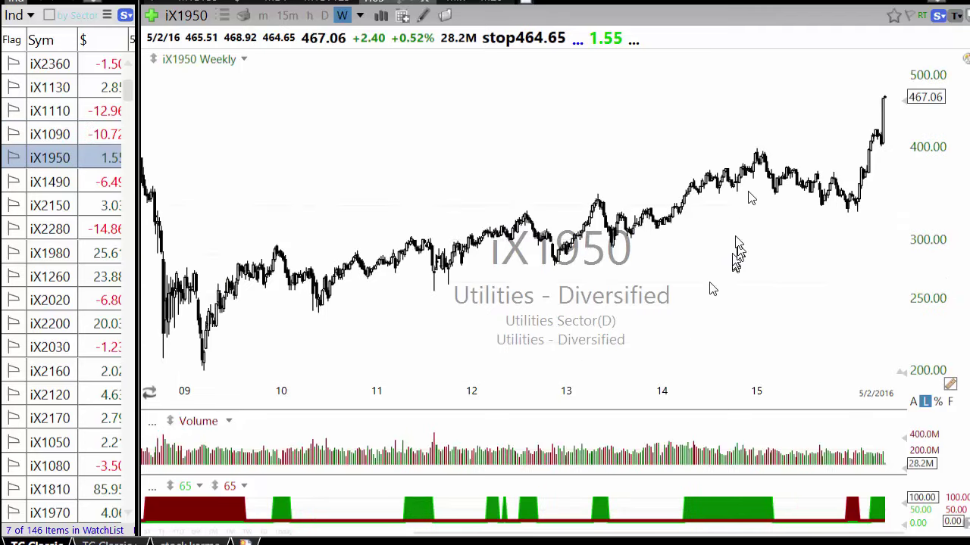
pyautogui.press('Down')
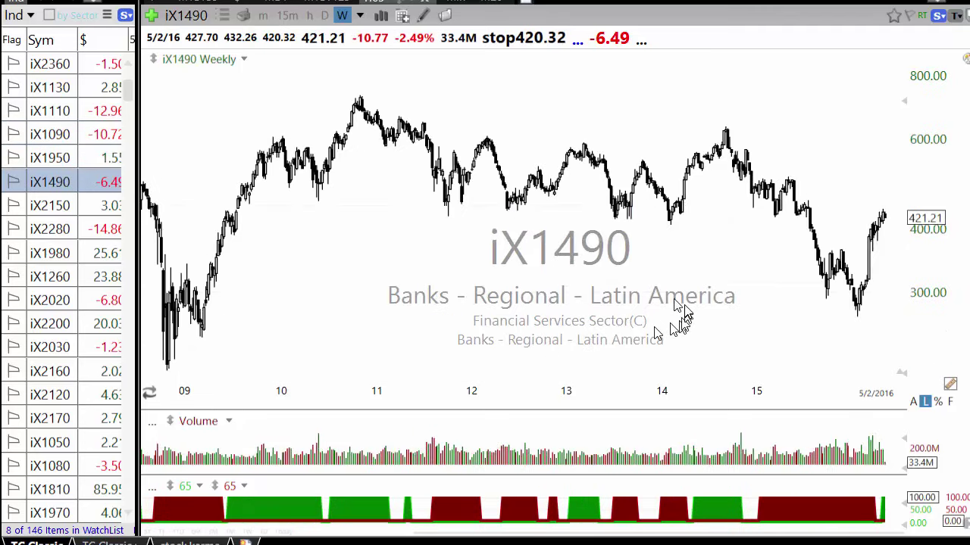
pyautogui.press('Down')
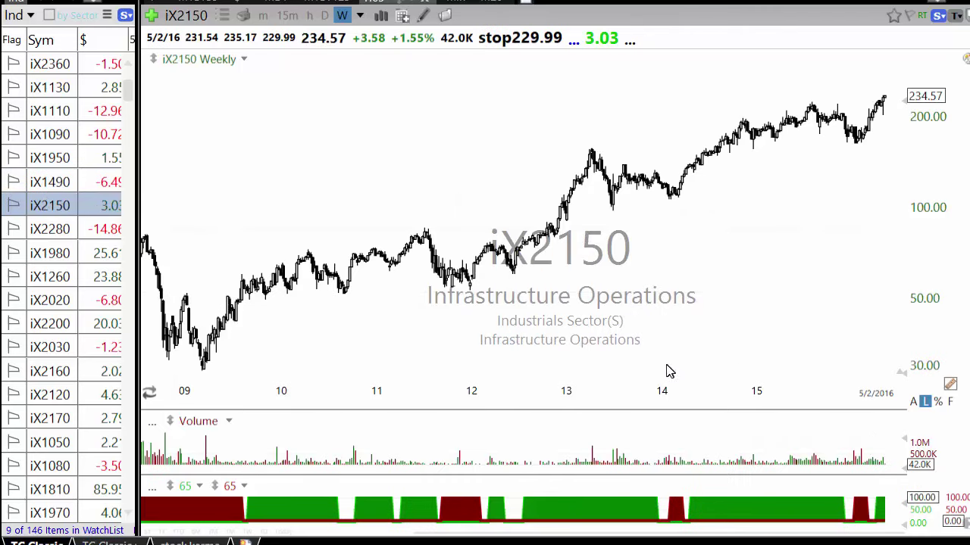
pyautogui.press('Down')
pyautogui.click(60, 206)
pyautogui.press('Down')
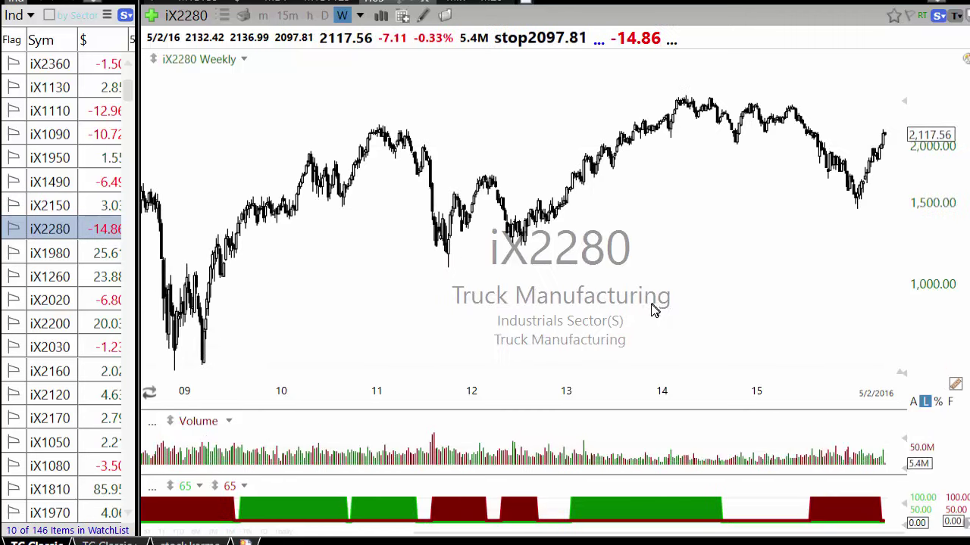
# View the weekly charts of iX1980 Utilities - Regulated Water, iX1260 Apparel Manufacturing and iX2020 Oil & Gas E&P
pyautogui.press('Down')
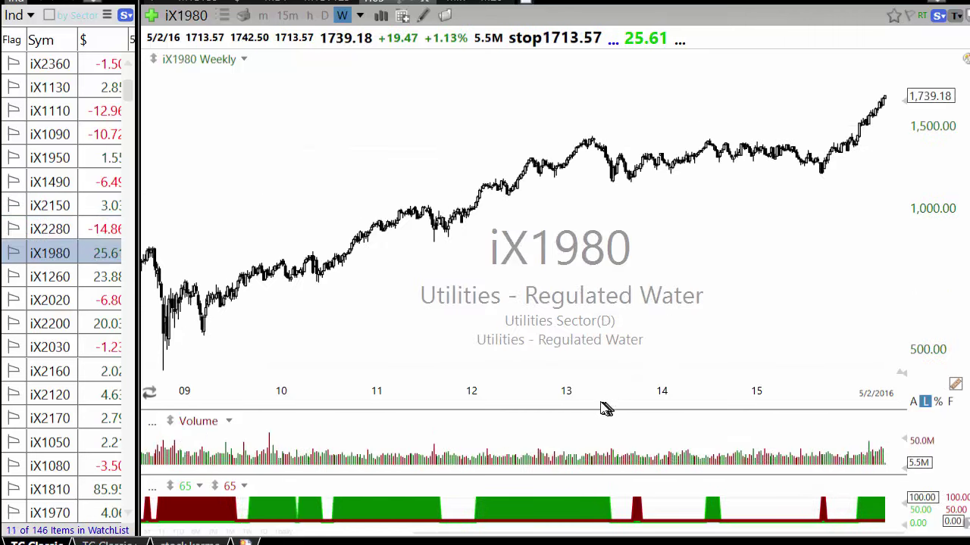
pyautogui.scroll(3, 612, 198)
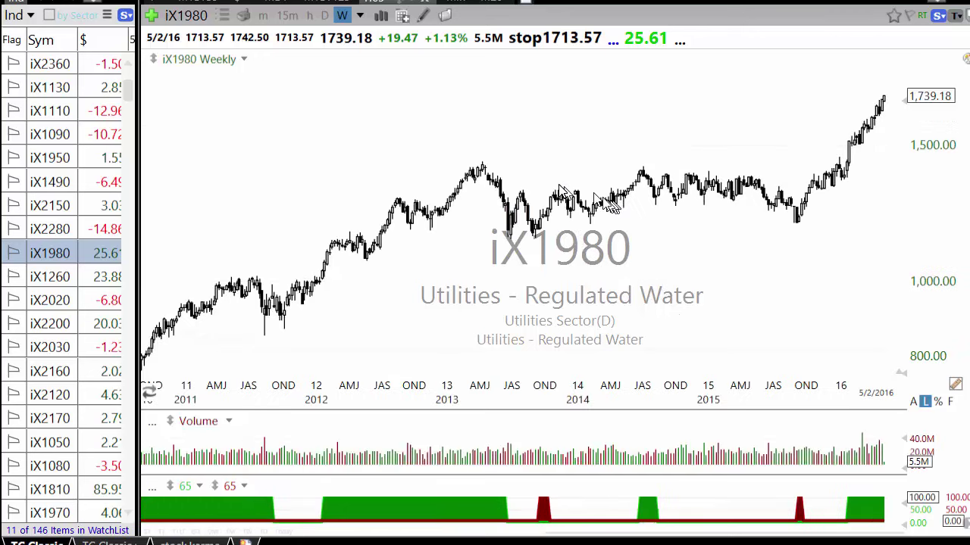
pyautogui.scroll(-1, 833, 125)
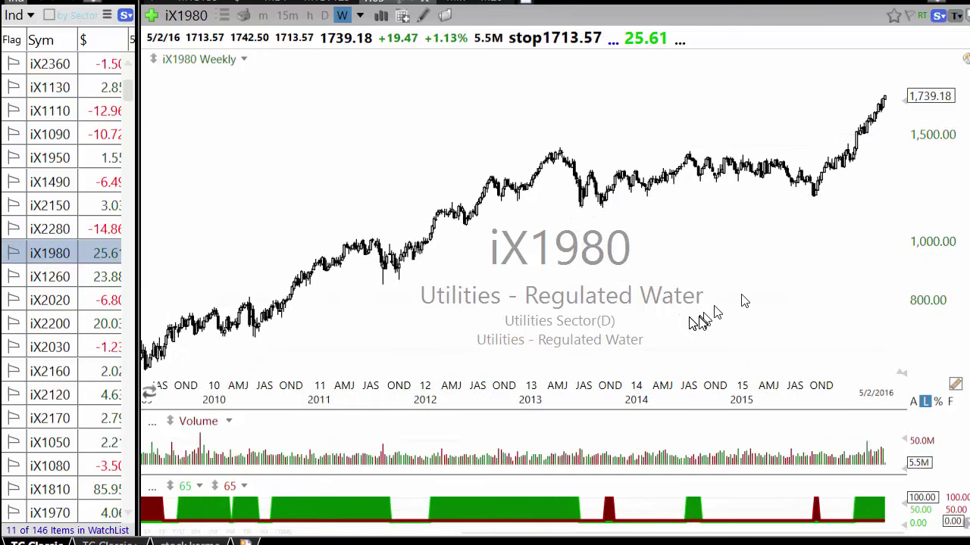
pyautogui.press('Down')
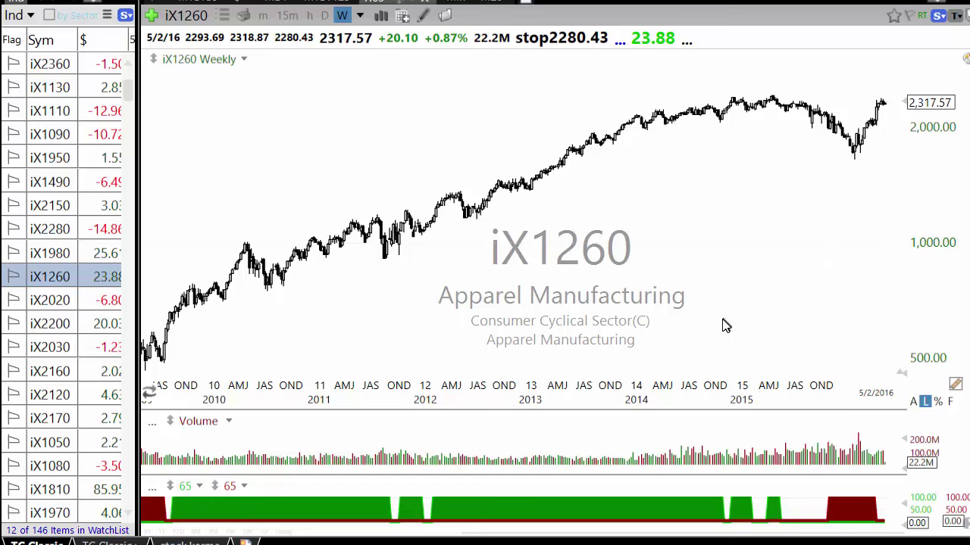
pyautogui.press('Down')
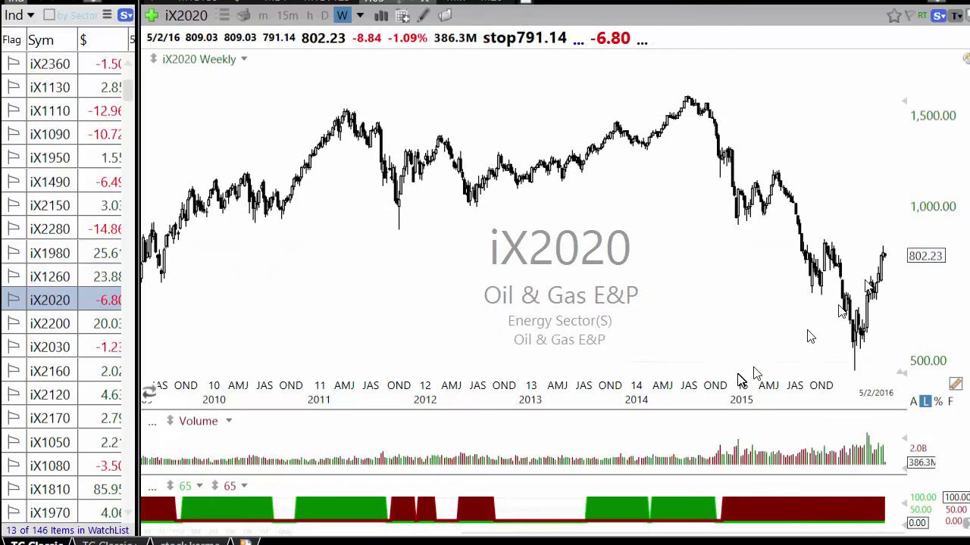
# View the weekly charts of iX2200, iX2030 Oil & Gas Integrated and iX2160 Farm & Construction Equipment, the last one back to 2008
pyautogui.press('Down')
pyautogui.press('Down')
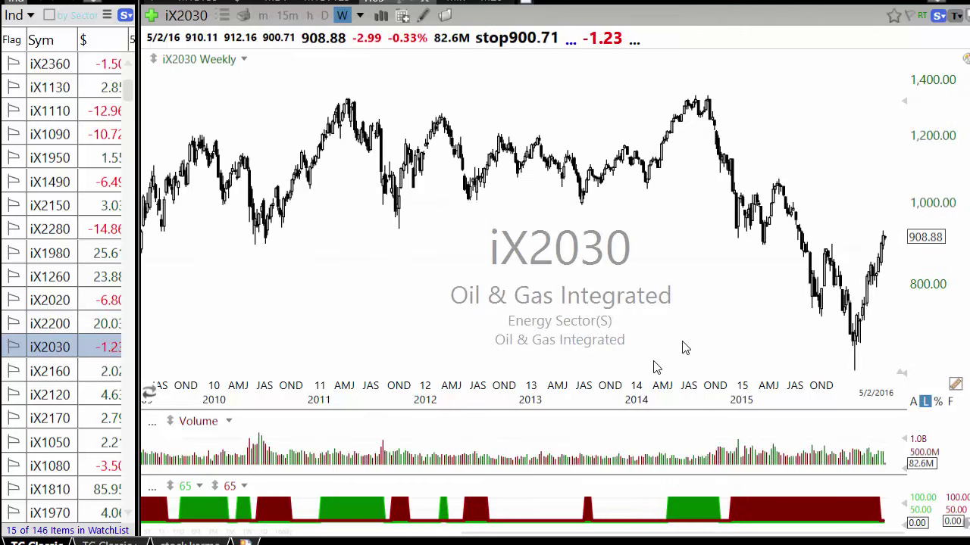
pyautogui.press('Down')
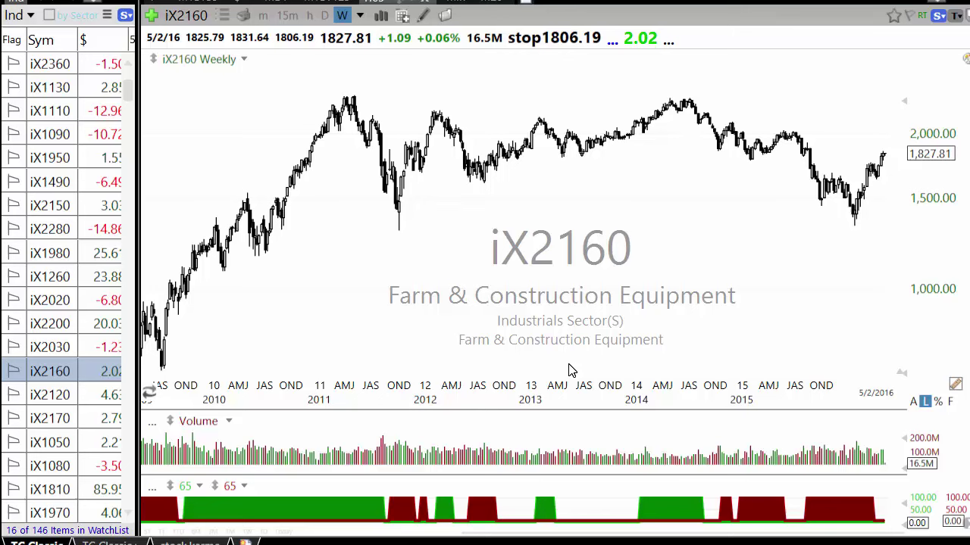
pyautogui.scroll(-3, 539, 240)
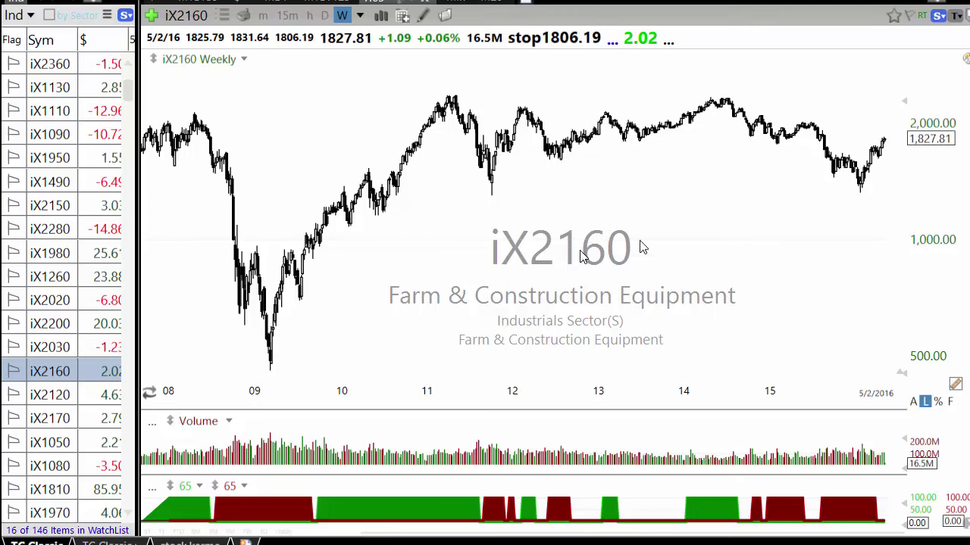
# View the weekly charts of iX2120 Security & Protection Services, iX2170, iX1050 Coal, iX1080 Aluminum and iX1810 Food Distribution
pyautogui.press('Down')
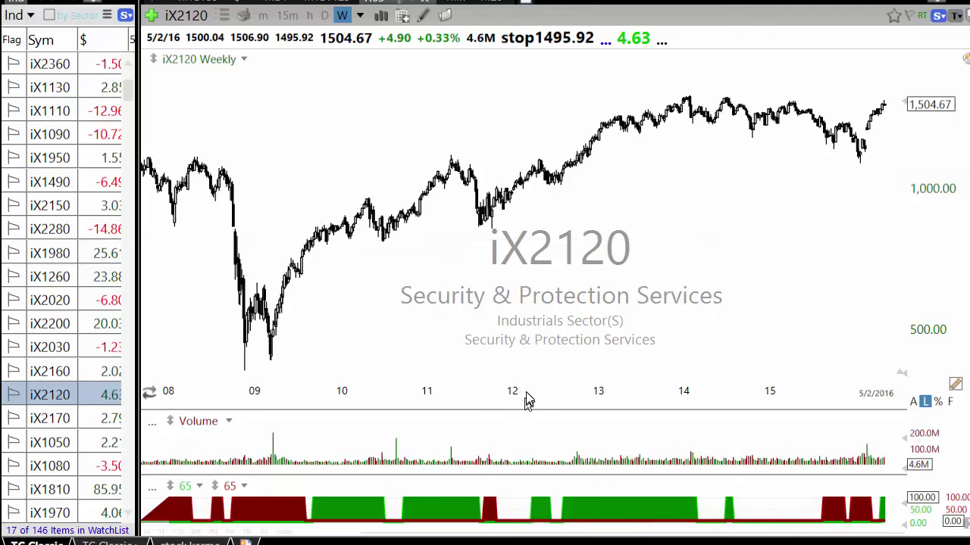
pyautogui.press('Down')
pyautogui.press('Down')
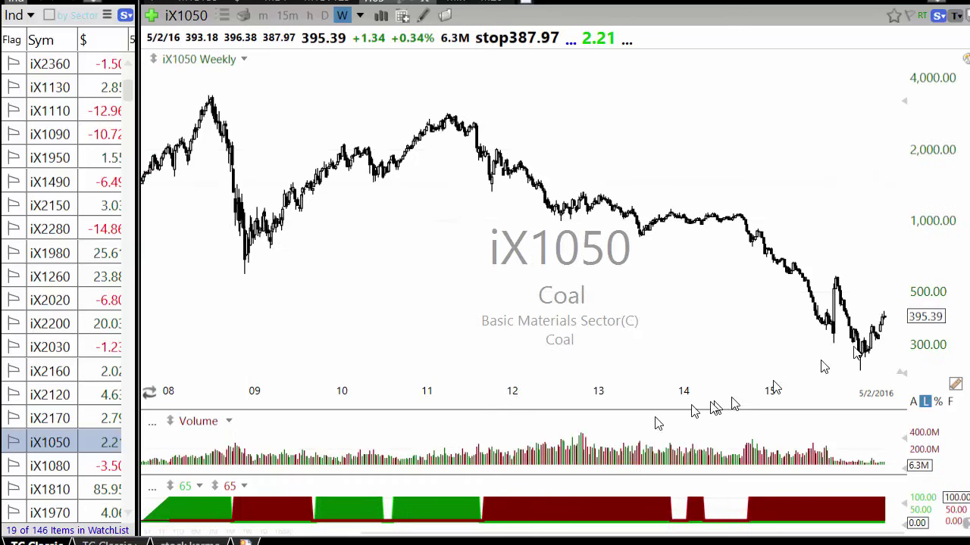
pyautogui.press('Down')
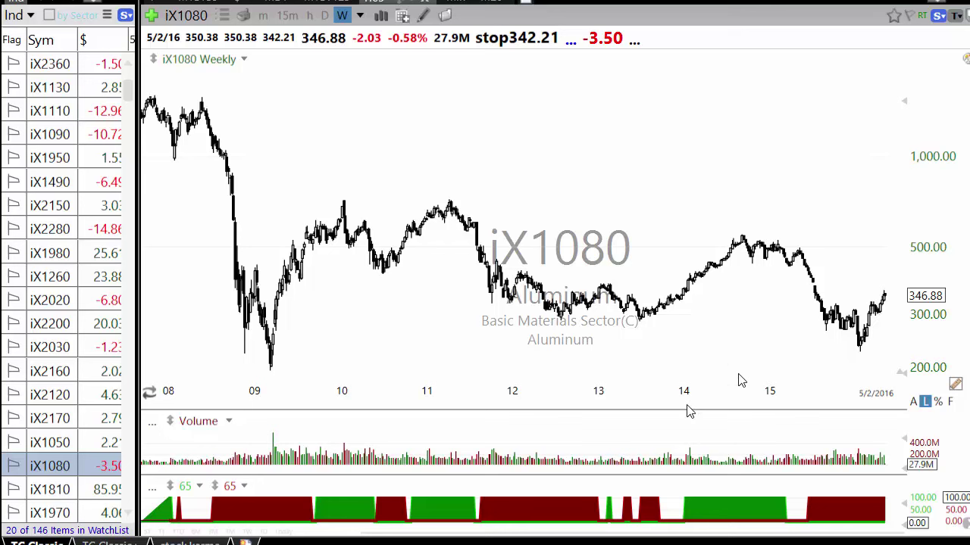
pyautogui.press('Down')
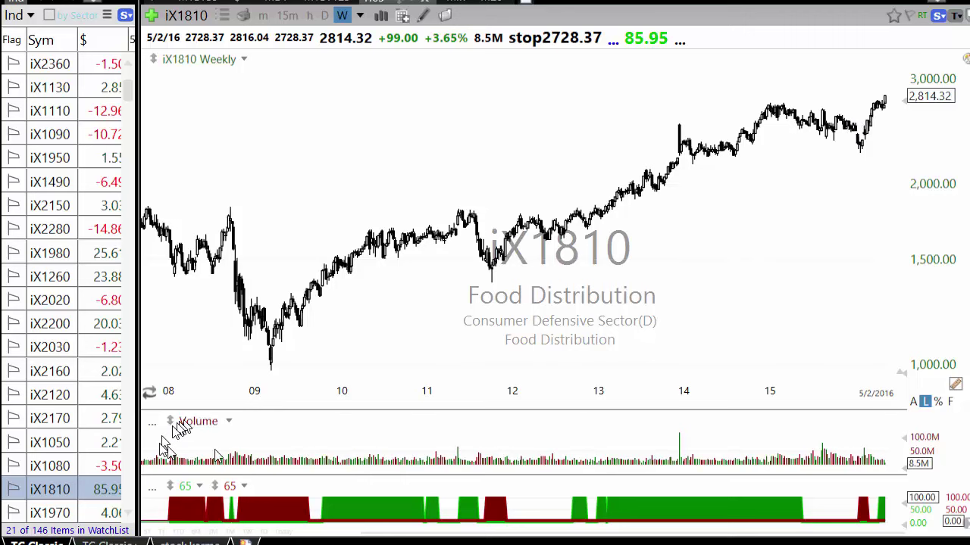
# View the weekly charts of iX1970, iX2010 Oil & Gas Drilling, iX1960, iX1550 and iX1150 Marketing Services
pyautogui.press('Down')
pyautogui.press('Down')
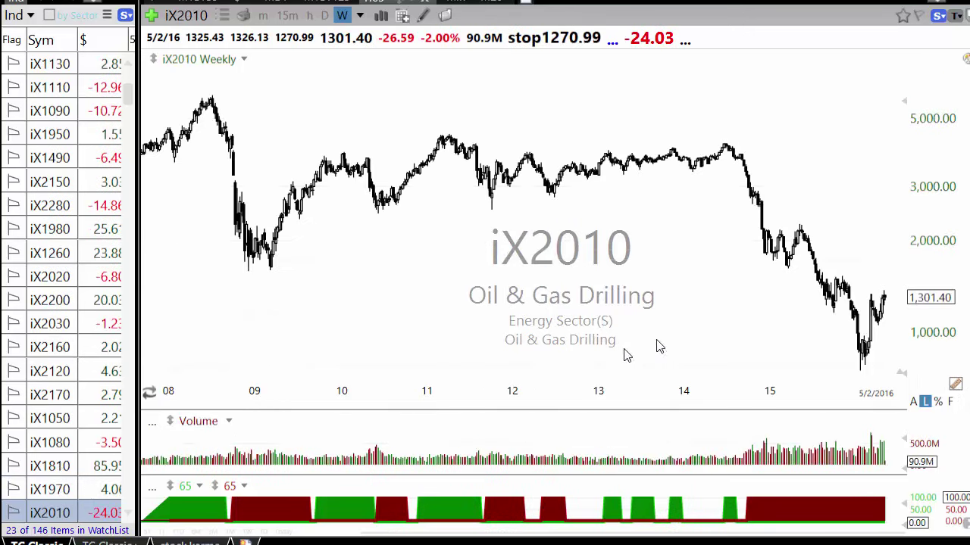
pyautogui.press('Down')
pyautogui.press('Down')
pyautogui.press('Down')
# View the weekly chart of iX1190 Recreational Vehicles, first from mid-2013 and then over the longer span since late 2011
pyautogui.press('Down')
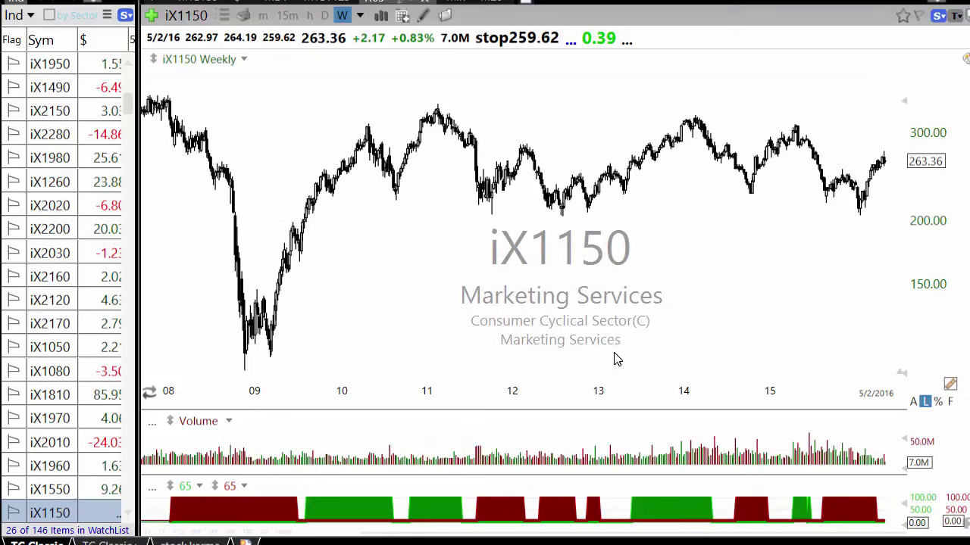
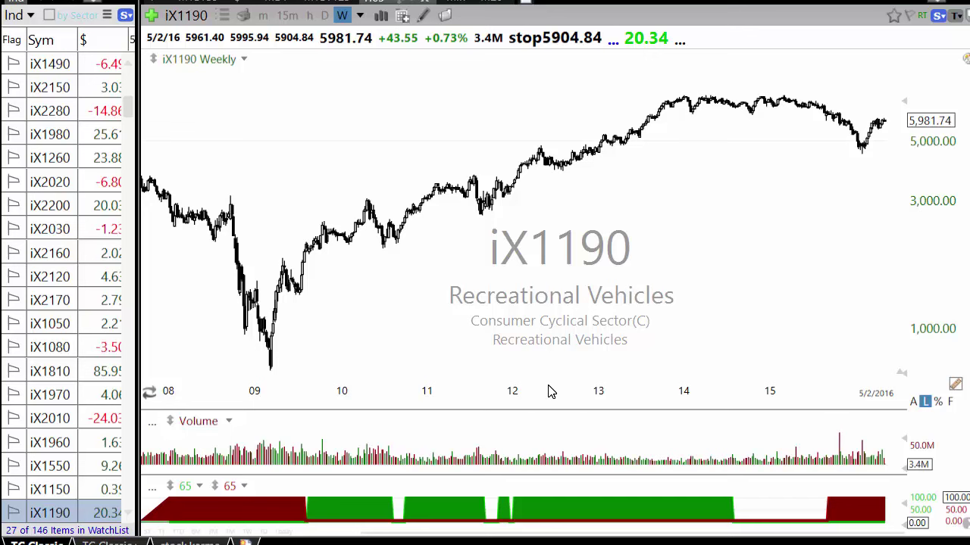
pyautogui.scroll(5, 541, 307)
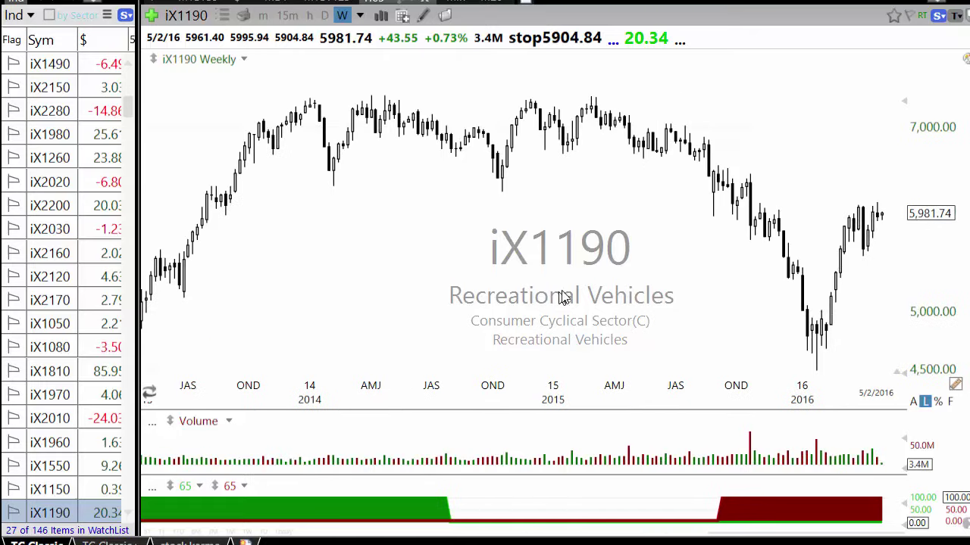
pyautogui.scroll(-5, 584, 295)
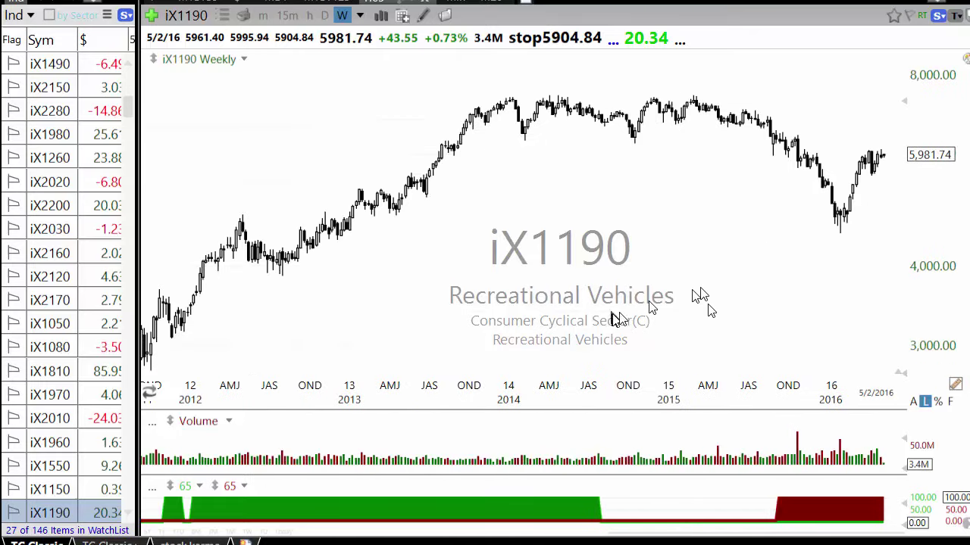
# Examine the weekly chart of iX2250 Railroads over several time spans, ending with the span from mid-2011 to May 2016
pyautogui.press('Down')
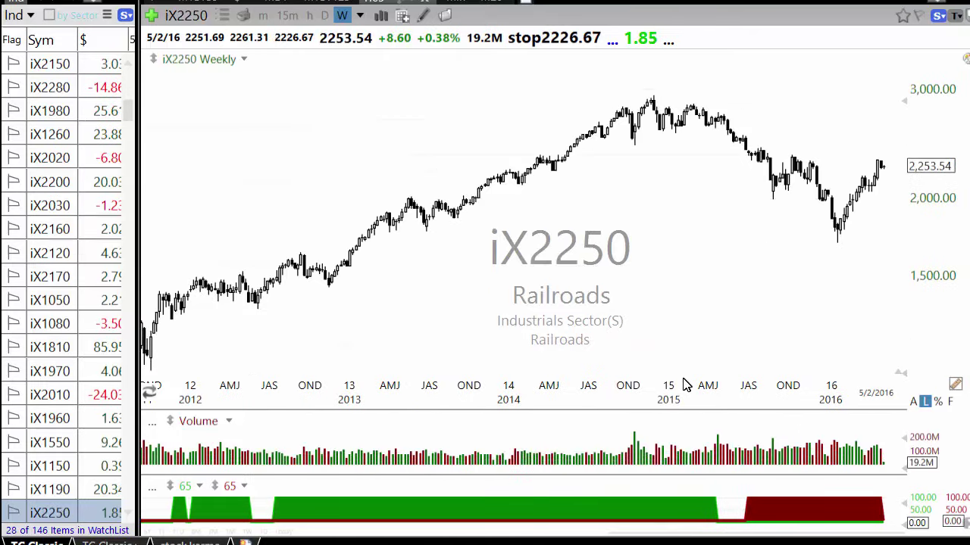
pyautogui.scroll(-2, 613, 307)
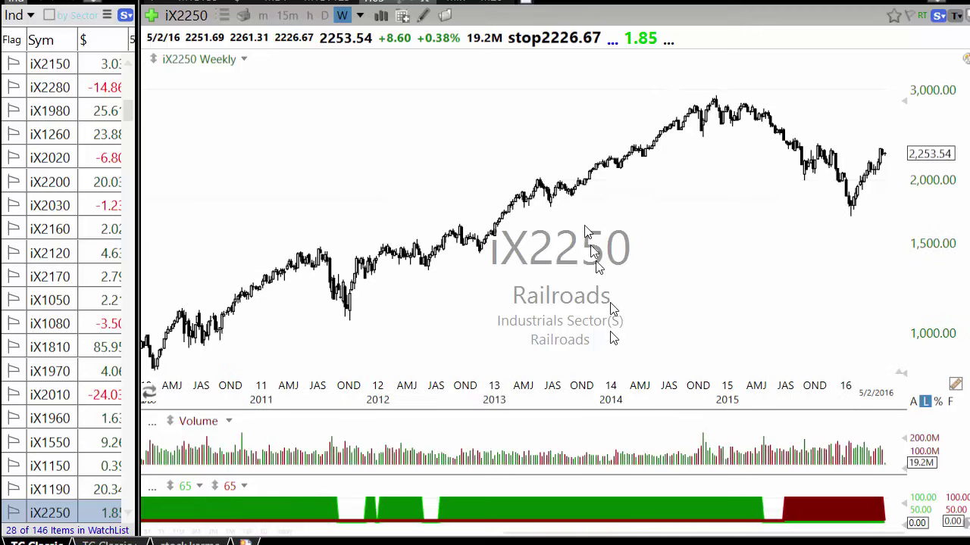
pyautogui.scroll(2, 778, 326)
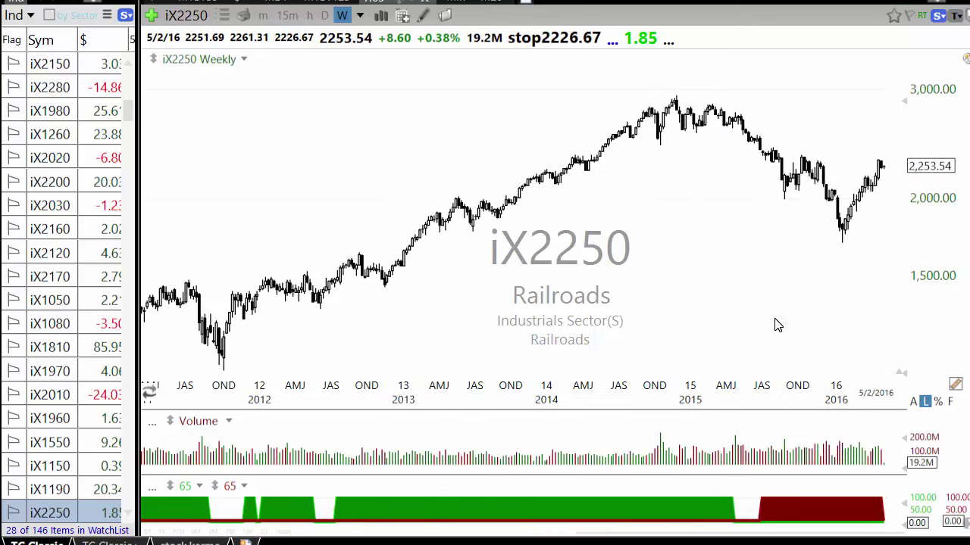
pyautogui.scroll(1, 792, 302)
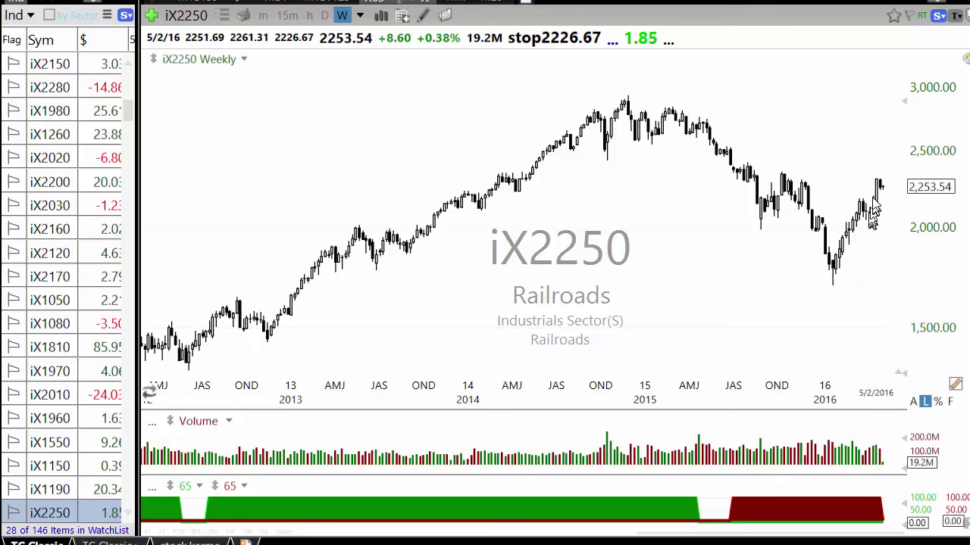
pyautogui.scroll(-1, 262, 354)
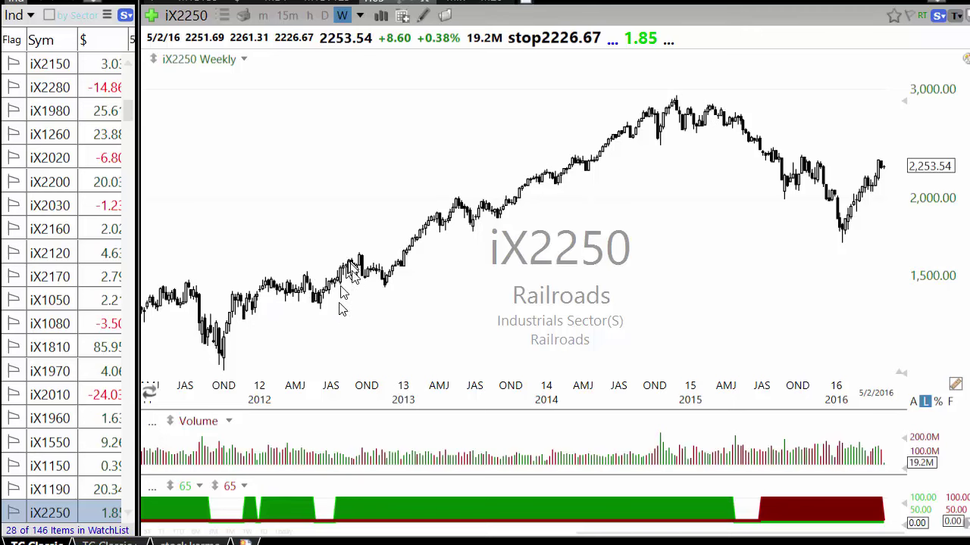
# Review the weekly charts of the industry indexes from iX2250 through iX2290, checking the Waste Management index over a longer history as well
pyautogui.scroll(3, 636, 250)
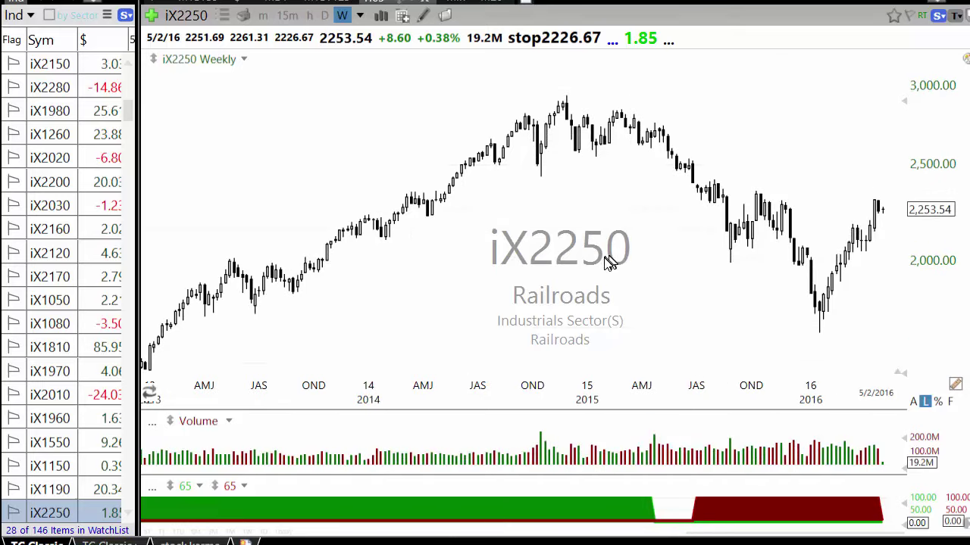
pyautogui.press('space')
pyautogui.press('space')
pyautogui.press('space')
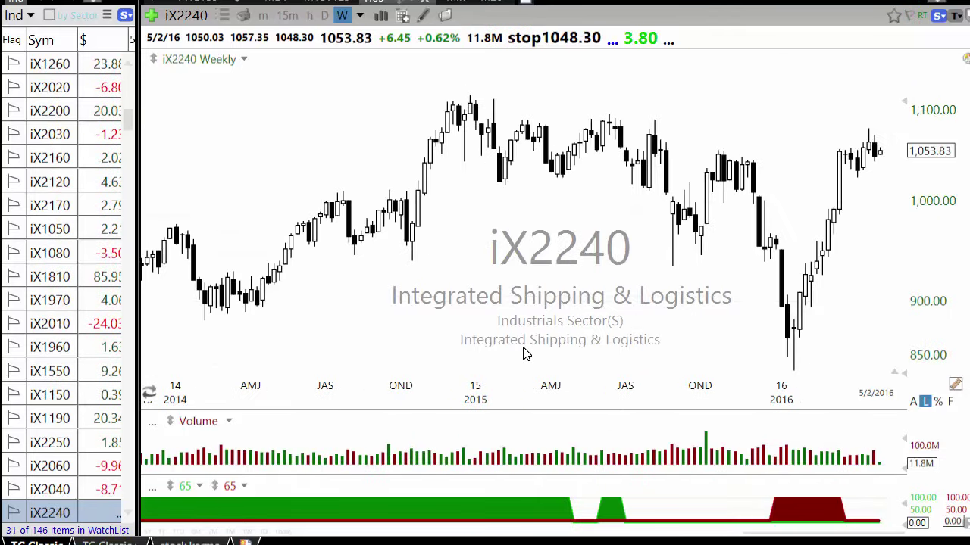
pyautogui.press('space')
pyautogui.press('space')
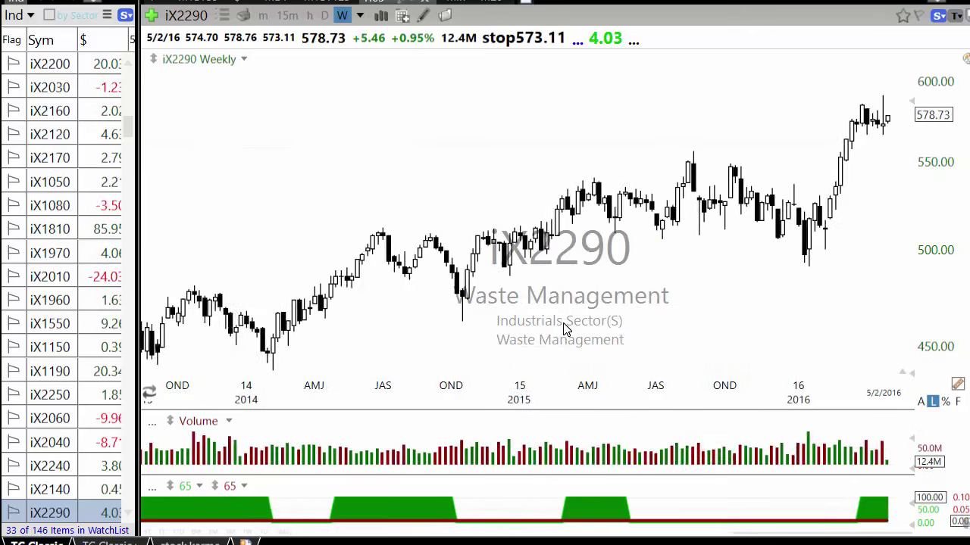
pyautogui.scroll(-4, 563, 327)
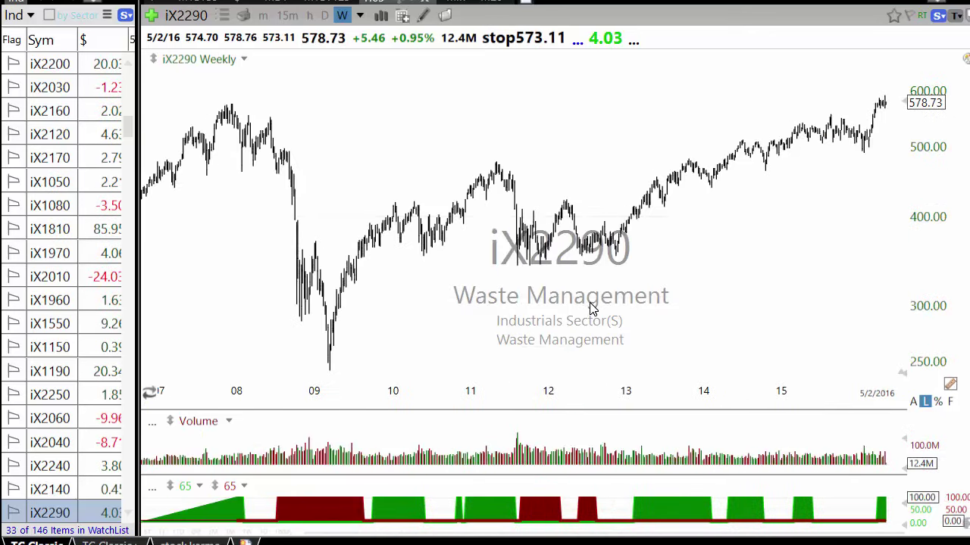
pyautogui.scroll(4, 627, 300)
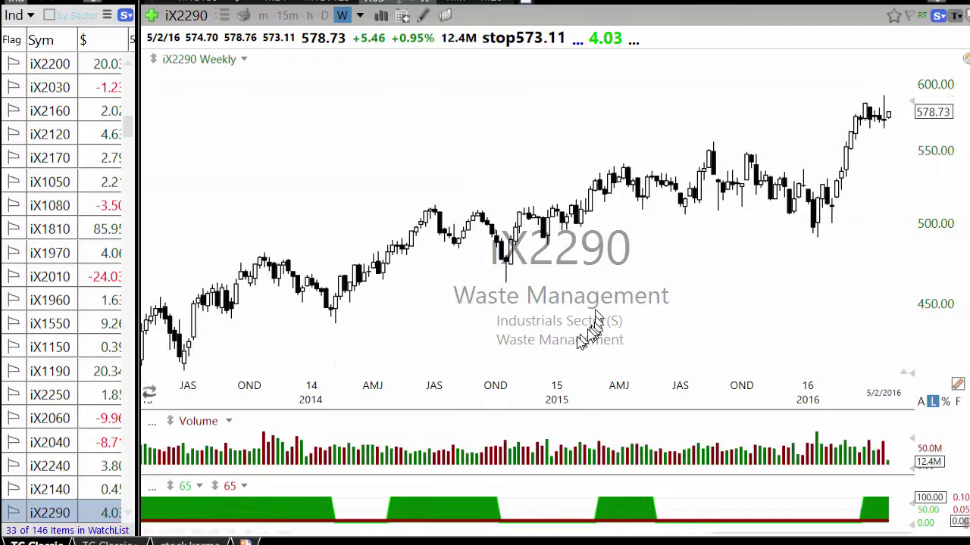
# Review the weekly charts of the following industry indexes, from iX1830 through the Telecom Services index iX2000
pyautogui.press('space')
pyautogui.press('space')
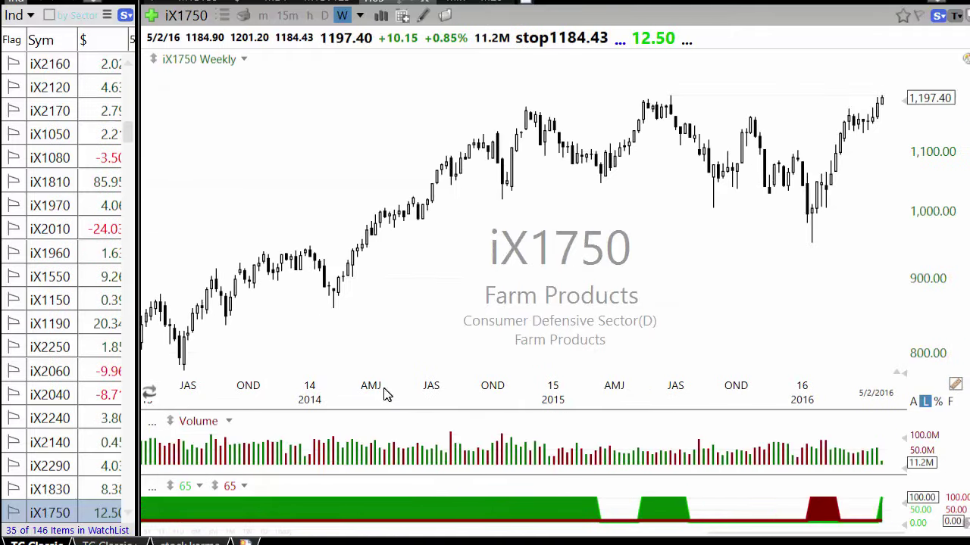
pyautogui.press('space')
pyautogui.press('space')
pyautogui.press('space')
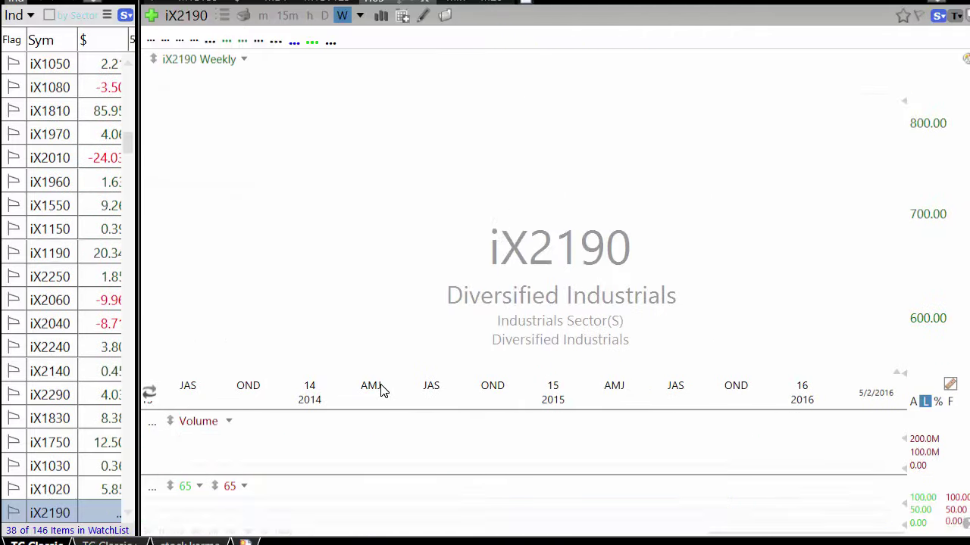
pyautogui.press('space')
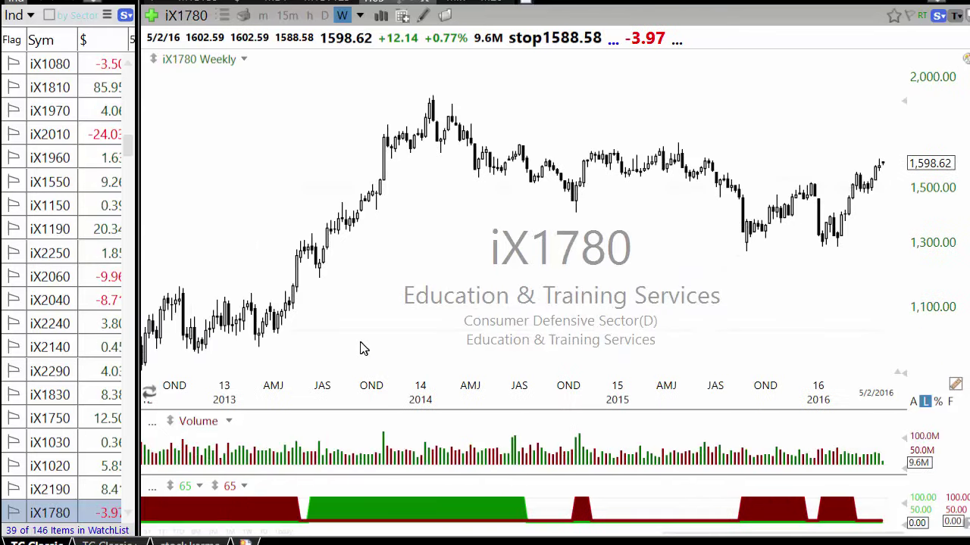
pyautogui.press('space')
pyautogui.press('space')
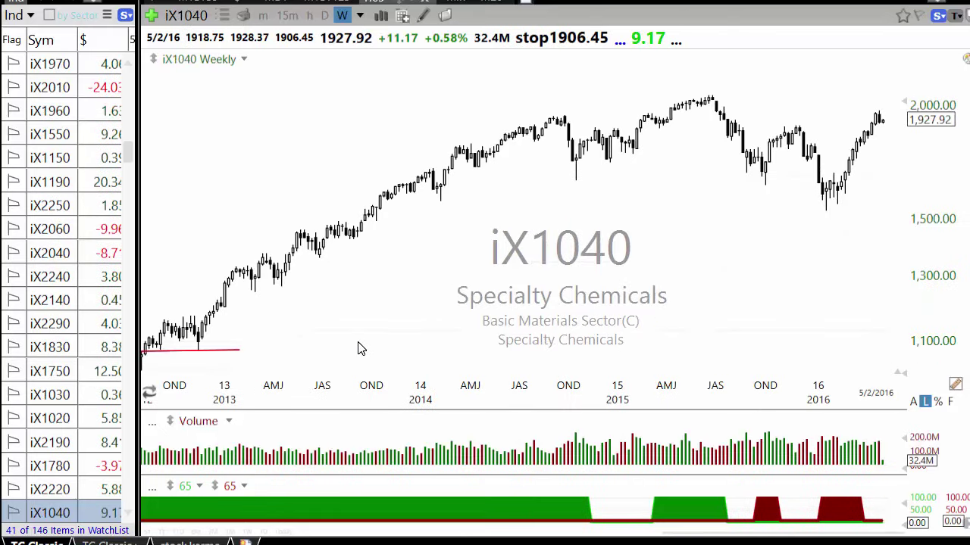
pyautogui.press('space')
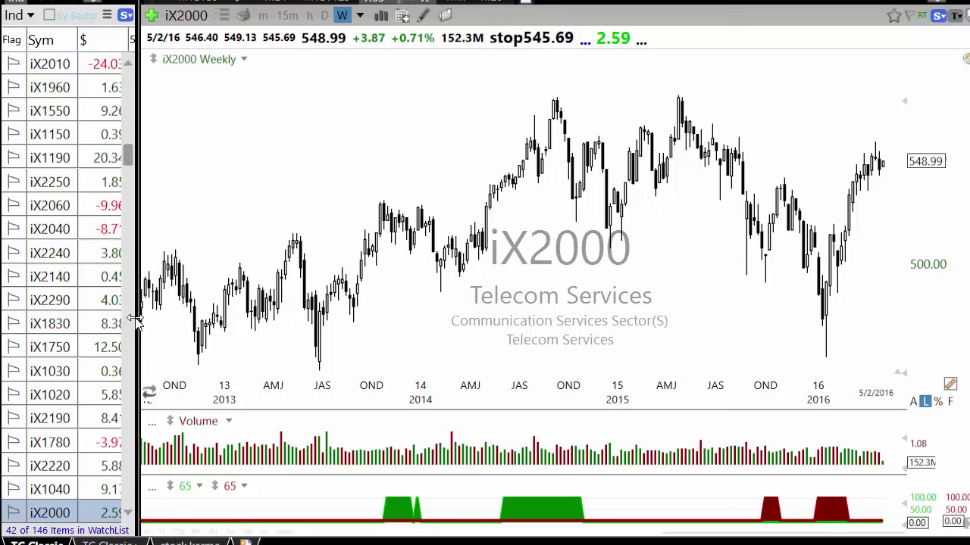
# Sort the Industry Indexes watchlist by yearly YTD % Change in ascending order and show it from its first row beside a wide chart
pyautogui.moveTo(134, 320); pyautogui.dragTo(686, 288)
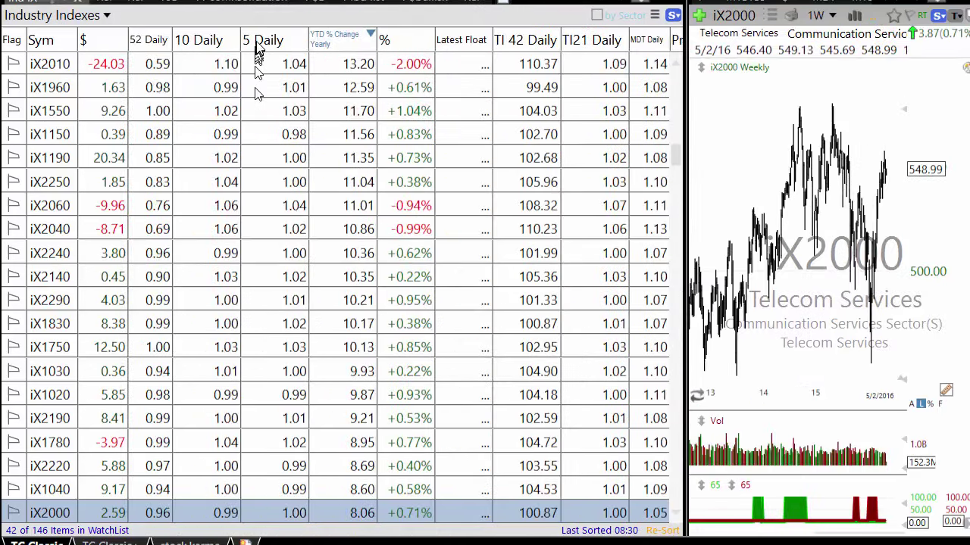
pyautogui.click(319, 41)
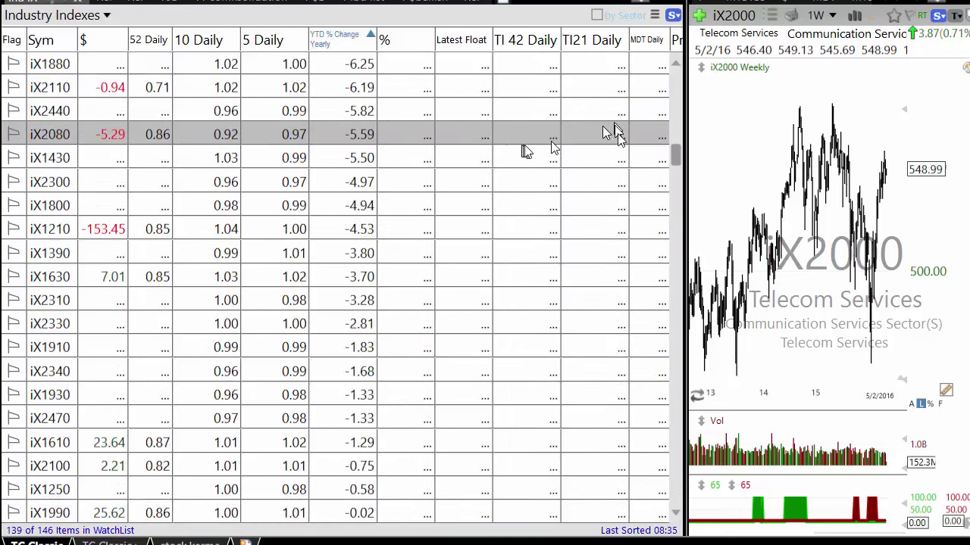
pyautogui.scroll(7, 682, 155)
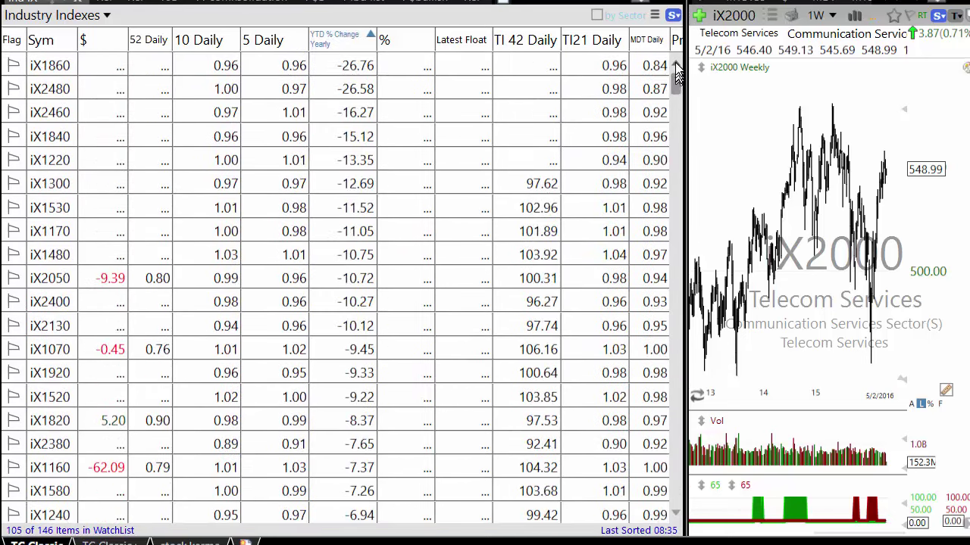
pyautogui.moveTo(686, 136); pyautogui.dragTo(184, 189)
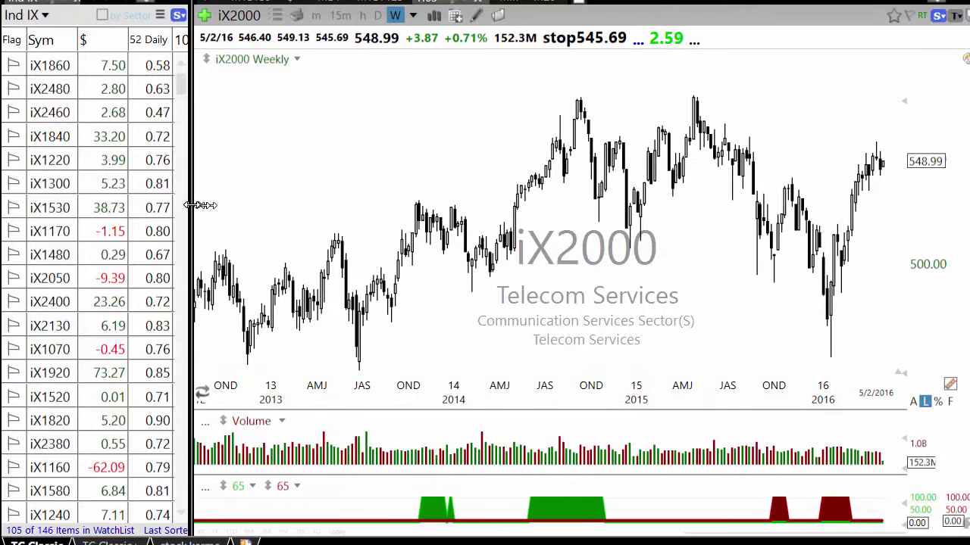
# Chart the iX1860 index and list the related stocks in its industry, sorted by MDT Daily in ascending order
pyautogui.click(60, 68)
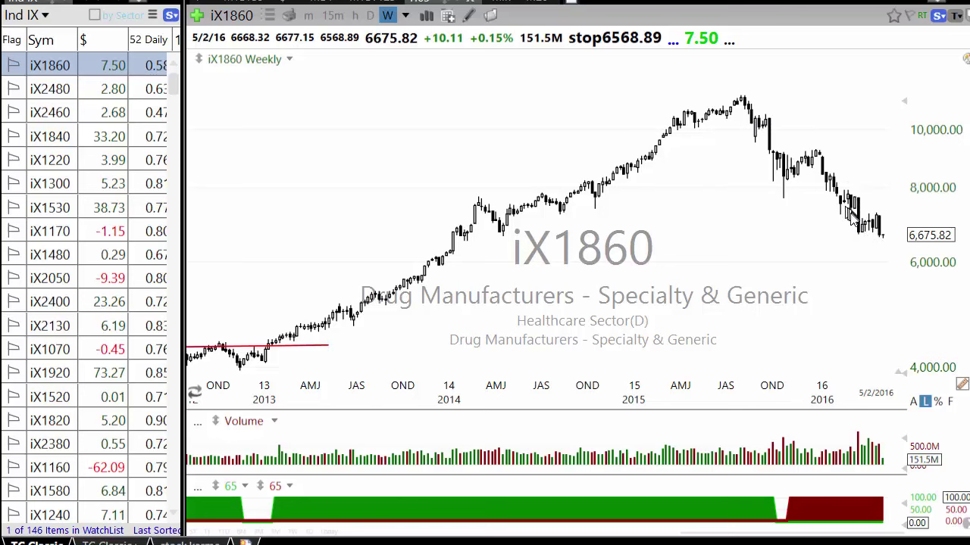
pyautogui.click(266, 17)
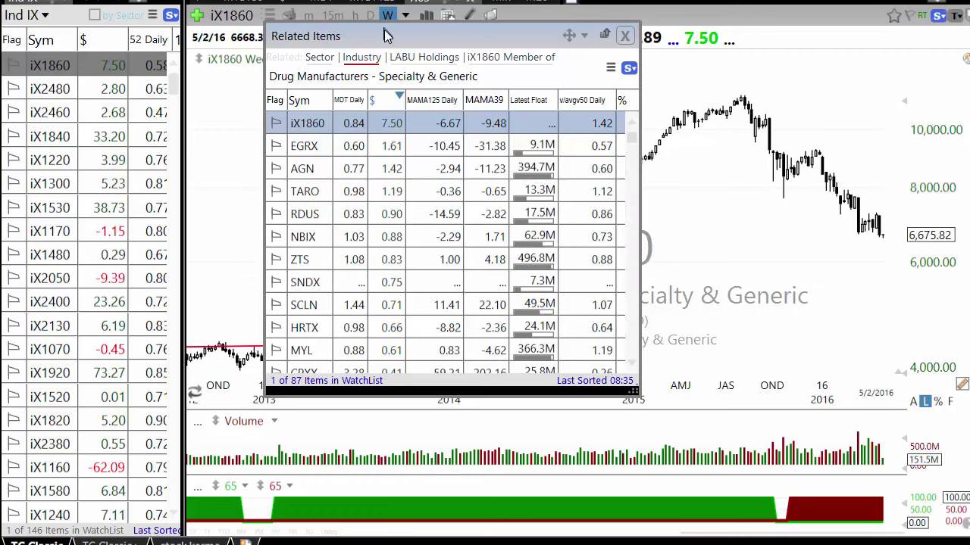
pyautogui.moveTo(387, 42); pyautogui.dragTo(124, 64)
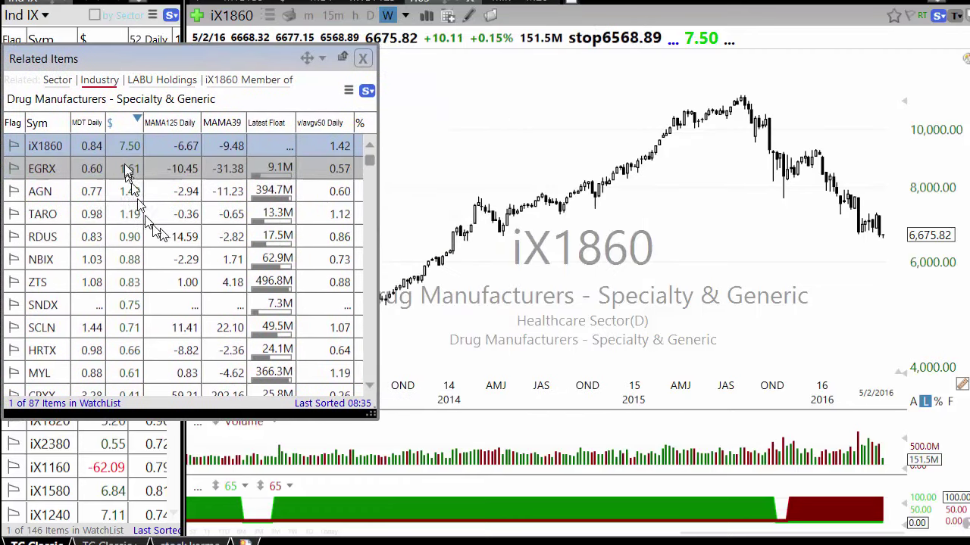
pyautogui.click(85, 125)
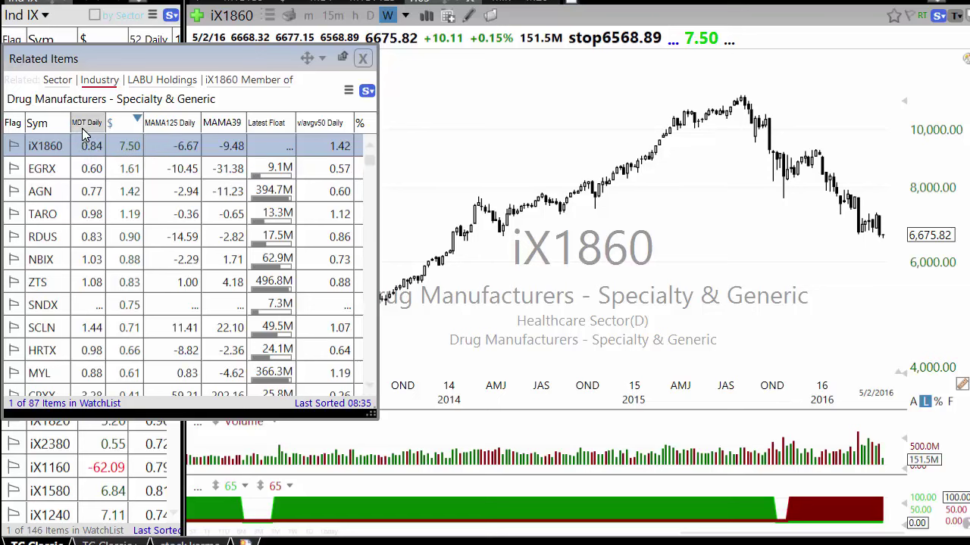
pyautogui.click(82, 125)
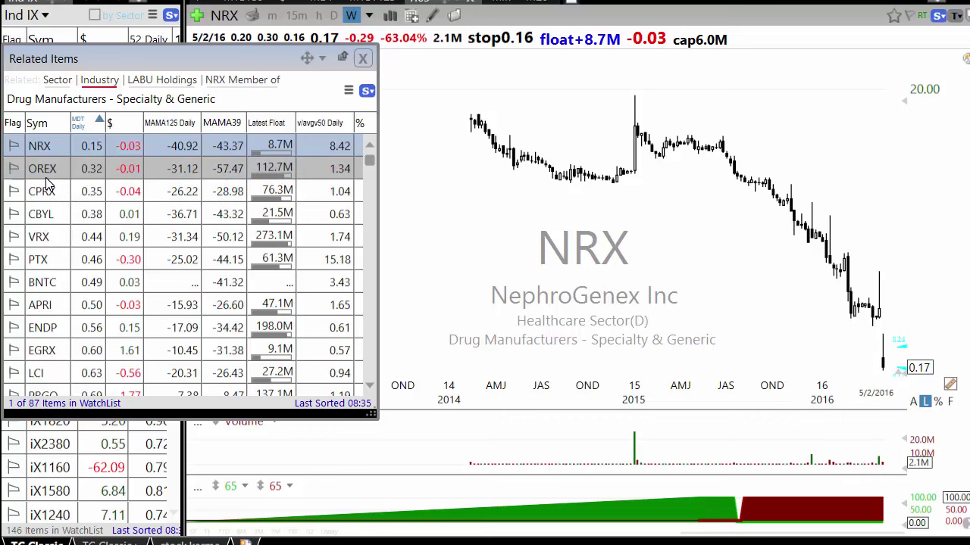
# Examine the weekly charts of the specialty and generic drug makers from OREX through PARN, and close the related stocks list
pyautogui.press('Down')
pyautogui.press('Down')
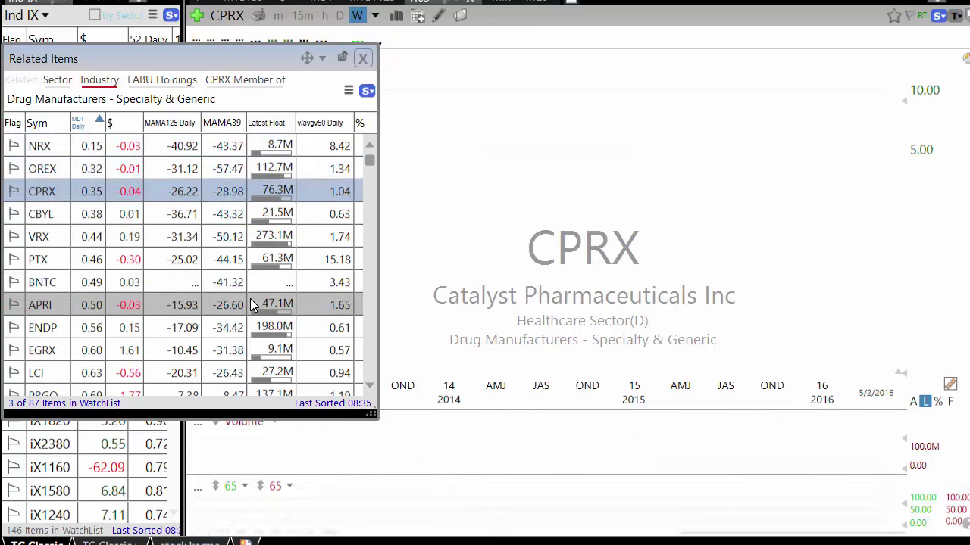
pyautogui.press('Down')
pyautogui.press('Down')
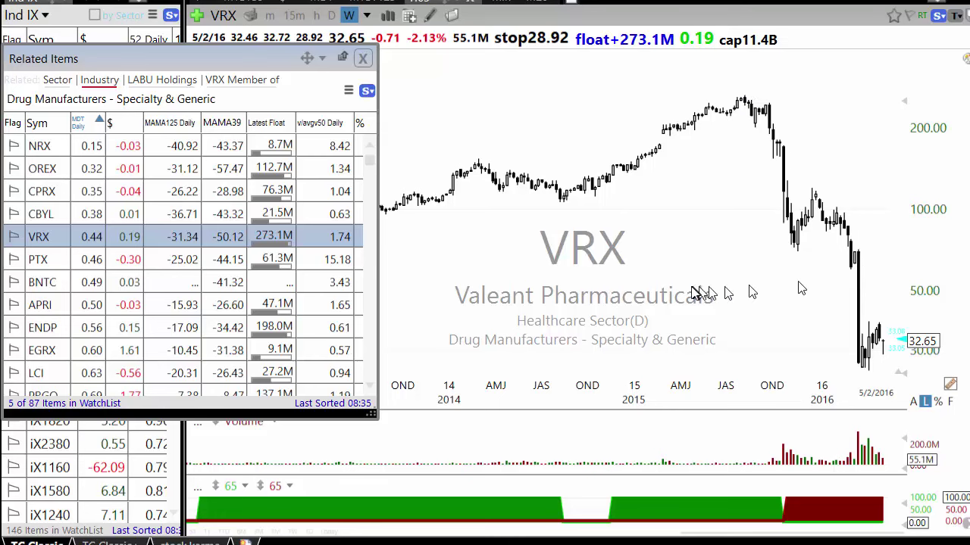
pyautogui.press('Down')
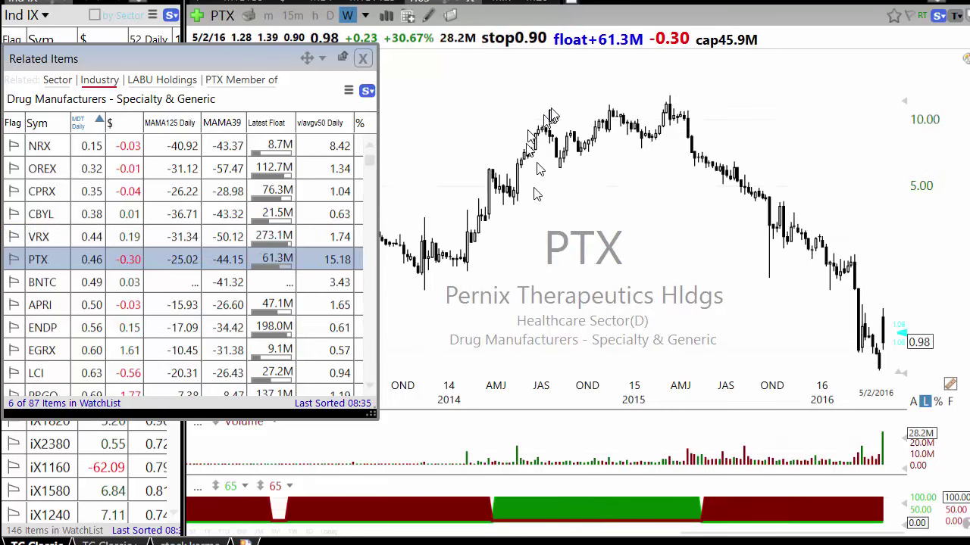
pyautogui.press('Down')
pyautogui.press('Down')
pyautogui.press('Down')
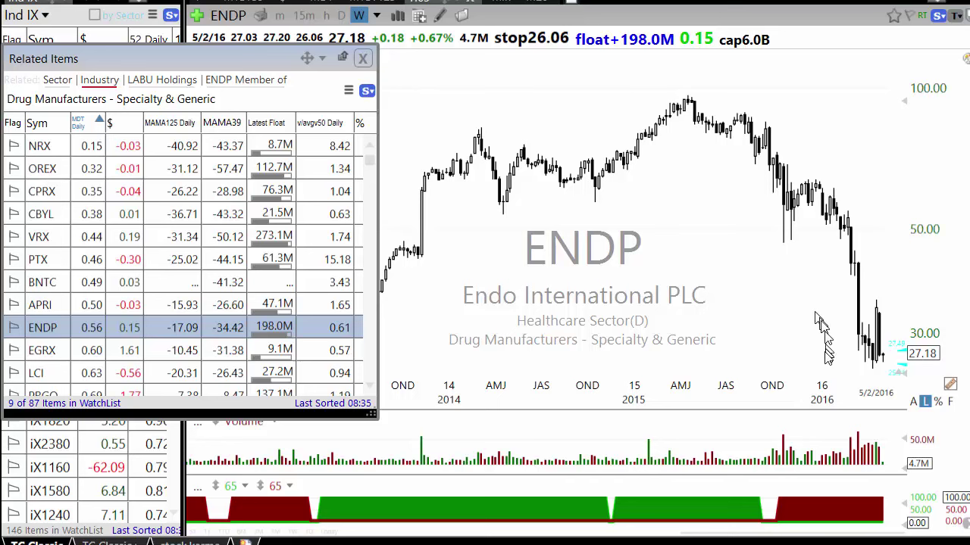
pyautogui.press('Down')
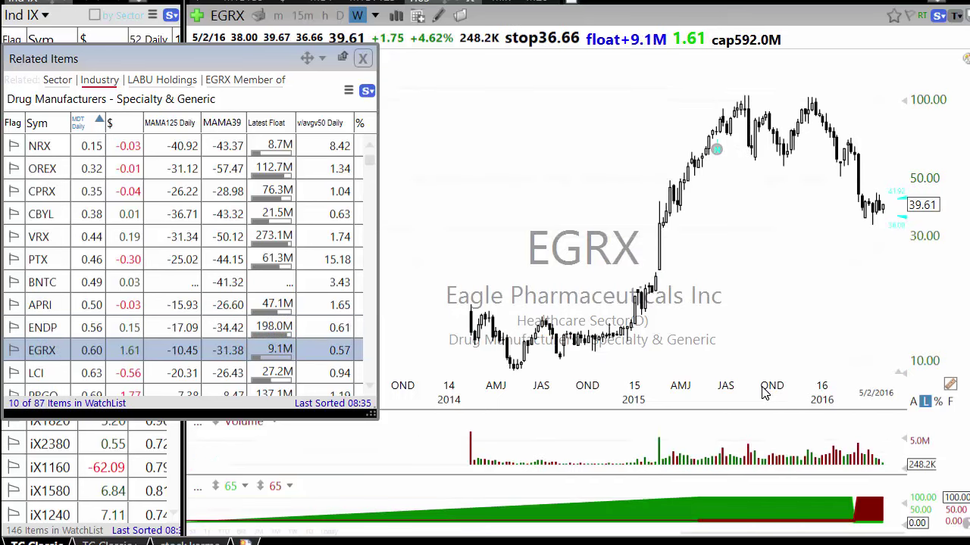
pyautogui.press('Down')
pyautogui.press('Down')
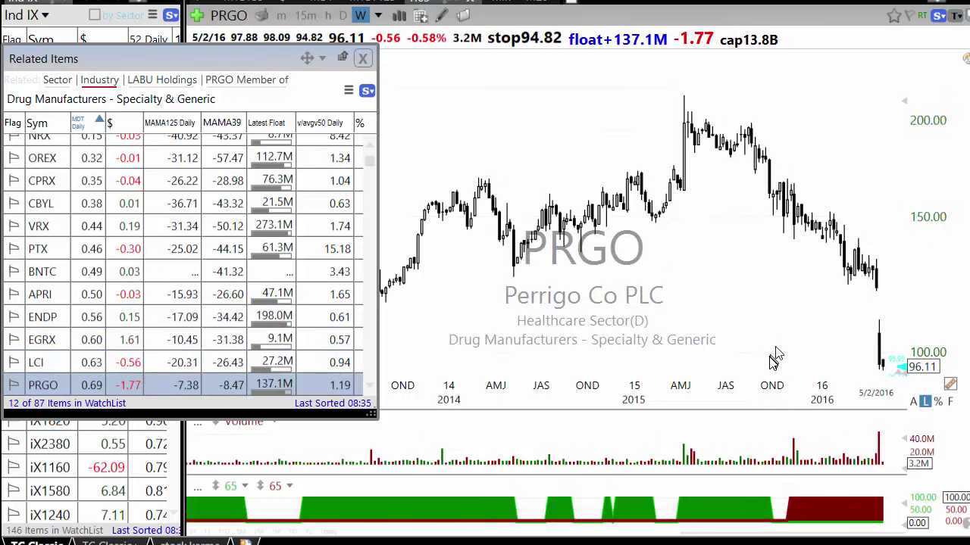
pyautogui.press('Down')
pyautogui.press('Down')
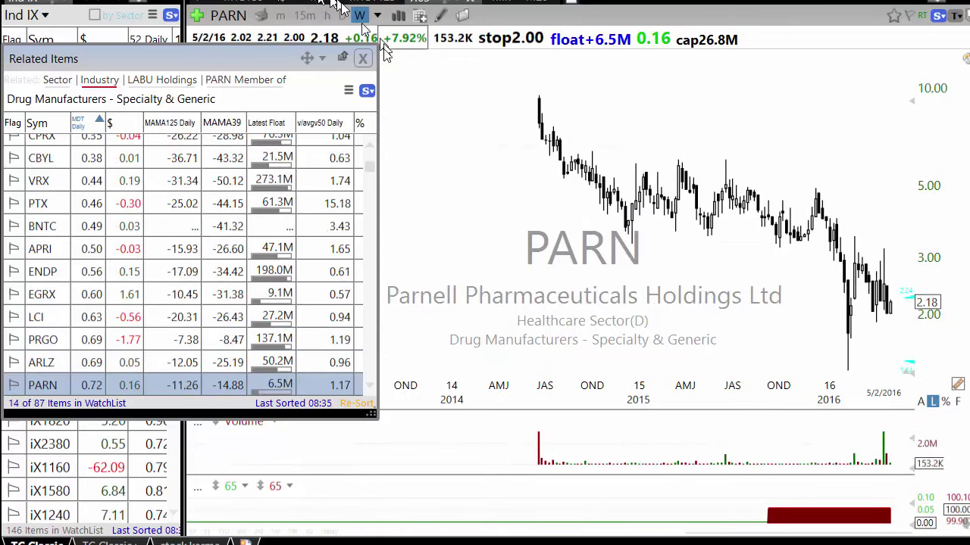
pyautogui.click(363, 59)
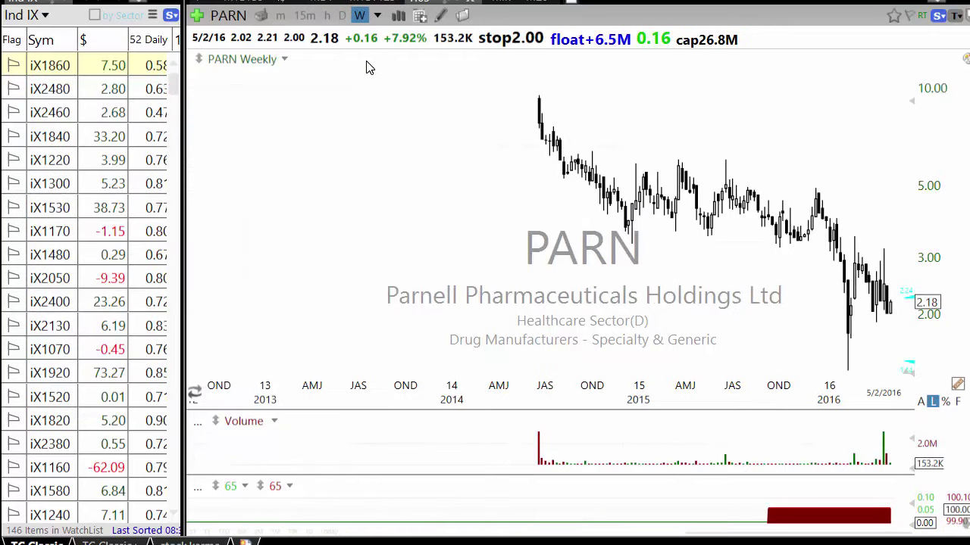
# Chart the Solar index iX2480 and list the related stocks in its industry, keeping the recent price action uncovered
pyautogui.click(64, 67)
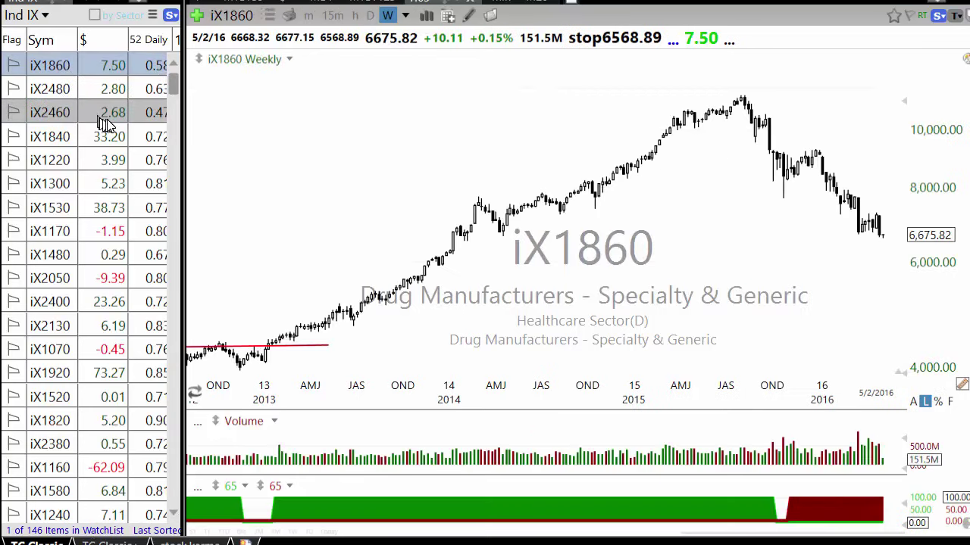
pyautogui.click(43, 89)
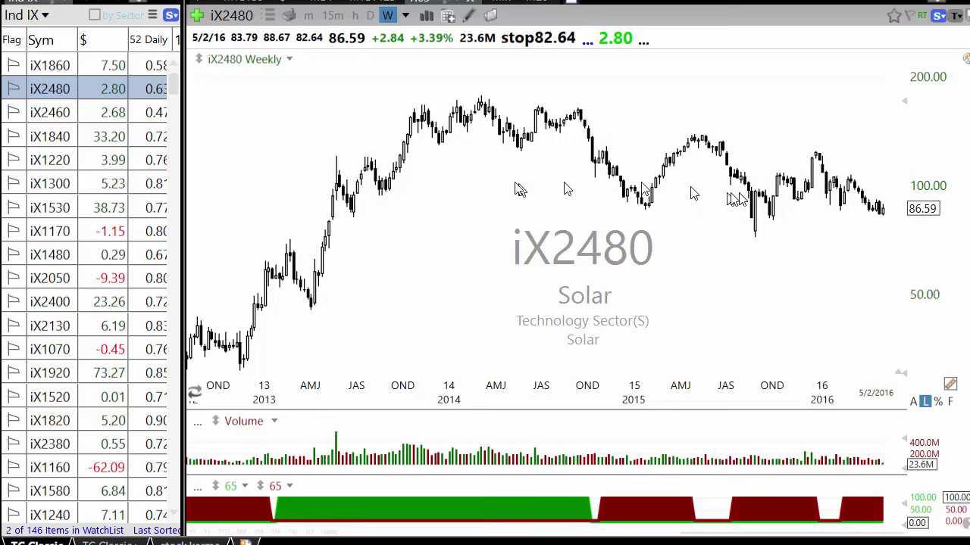
pyautogui.click(267, 16)
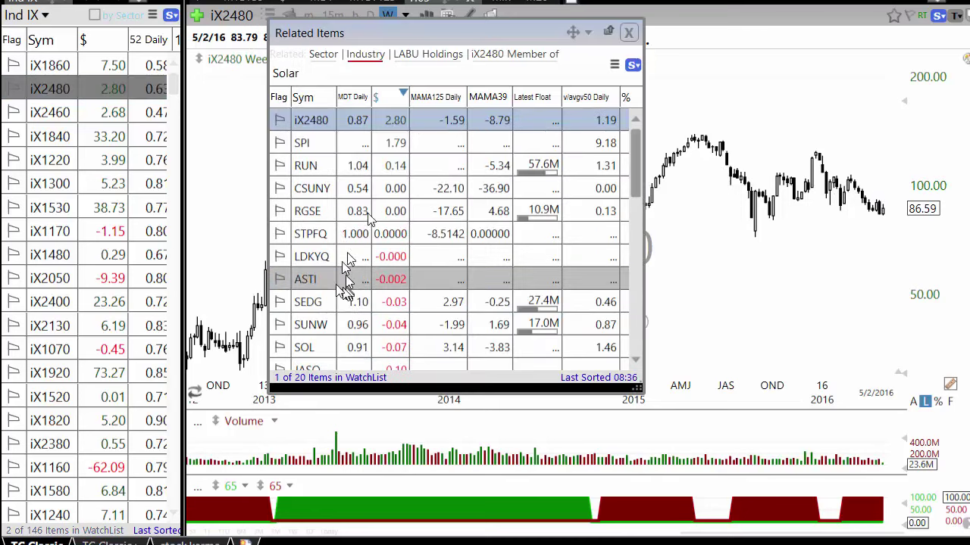
pyautogui.moveTo(399, 40); pyautogui.dragTo(142, 81)
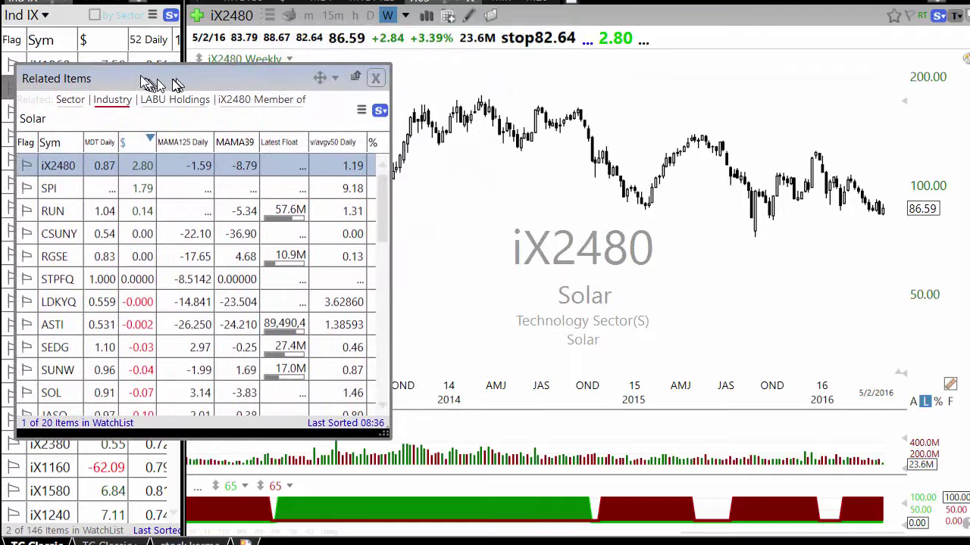
# Examine the weekly charts of the solar industry stocks from SPI through SEDG
pyautogui.click(65, 188)
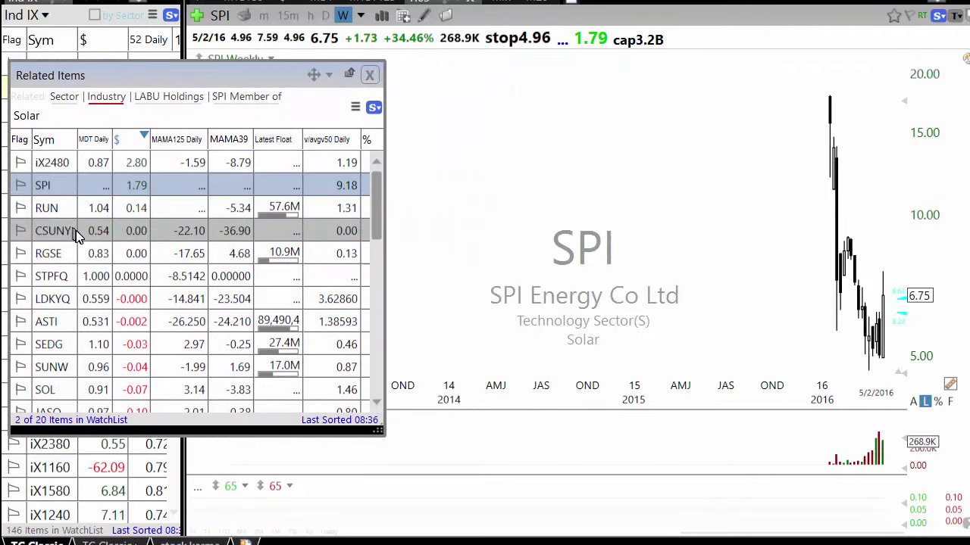
pyautogui.click(72, 213)
pyautogui.press('Down')
pyautogui.press('Down')
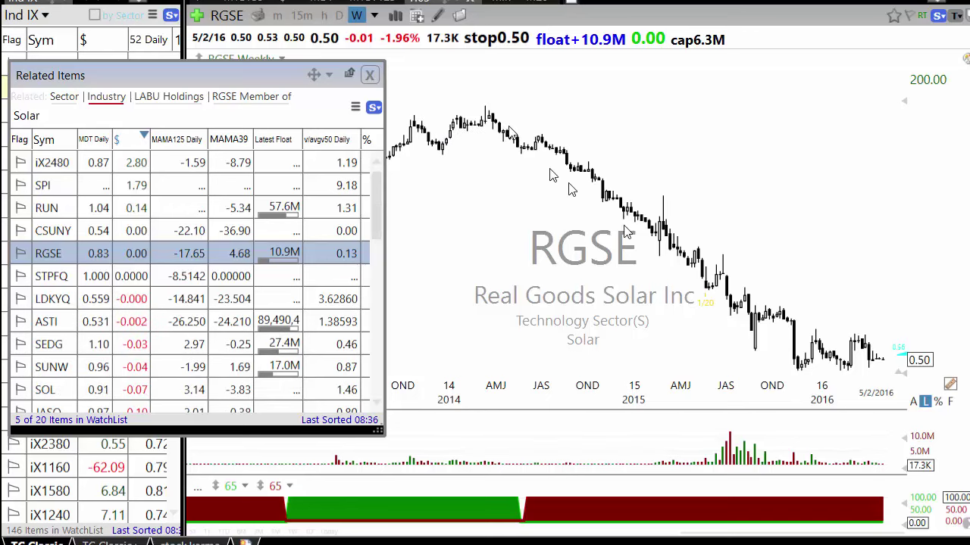
pyautogui.press('Down')
pyautogui.press('Down')
pyautogui.press('Down')
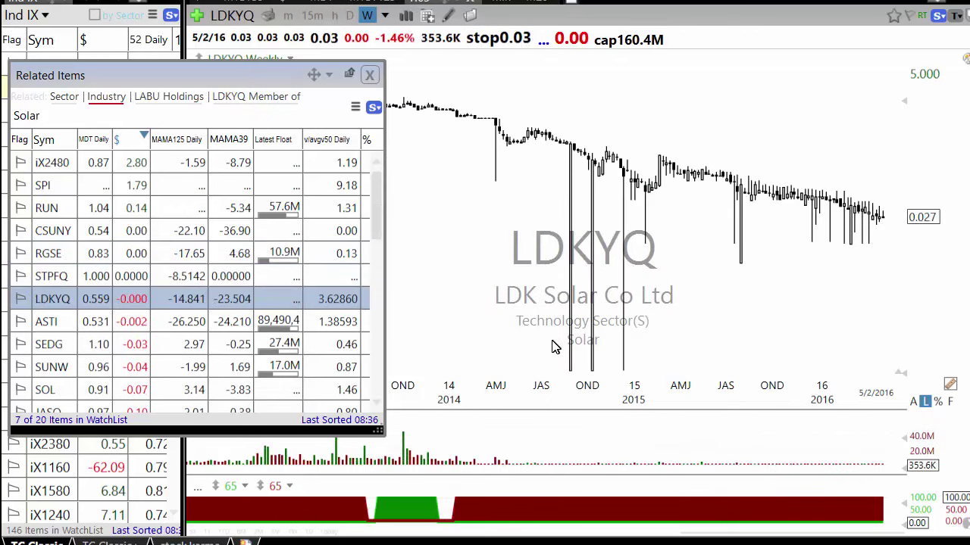
pyautogui.press('Down')
pyautogui.press('Down')
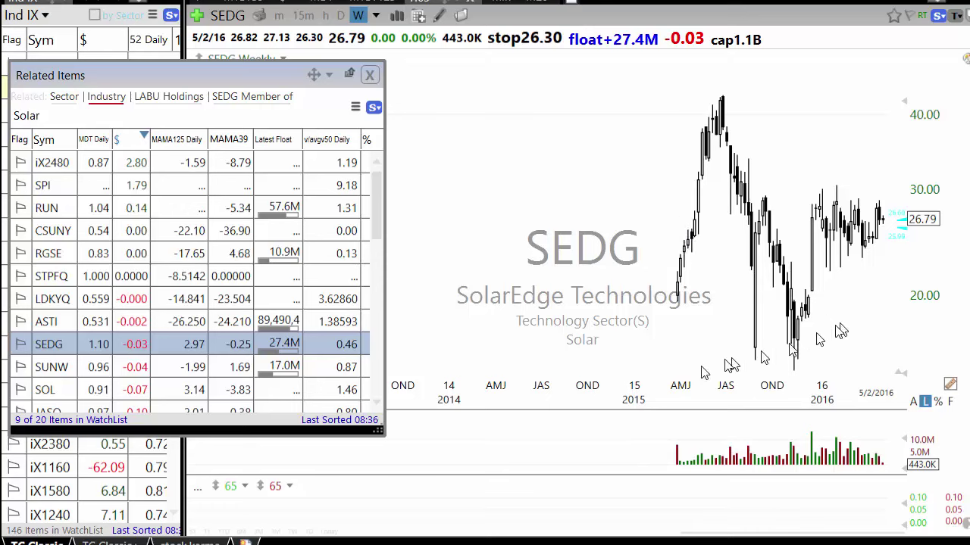
# Examine the weekly charts of the remaining solar stocks from SUNW through YGE, and close the related stocks list
pyautogui.press('Down')
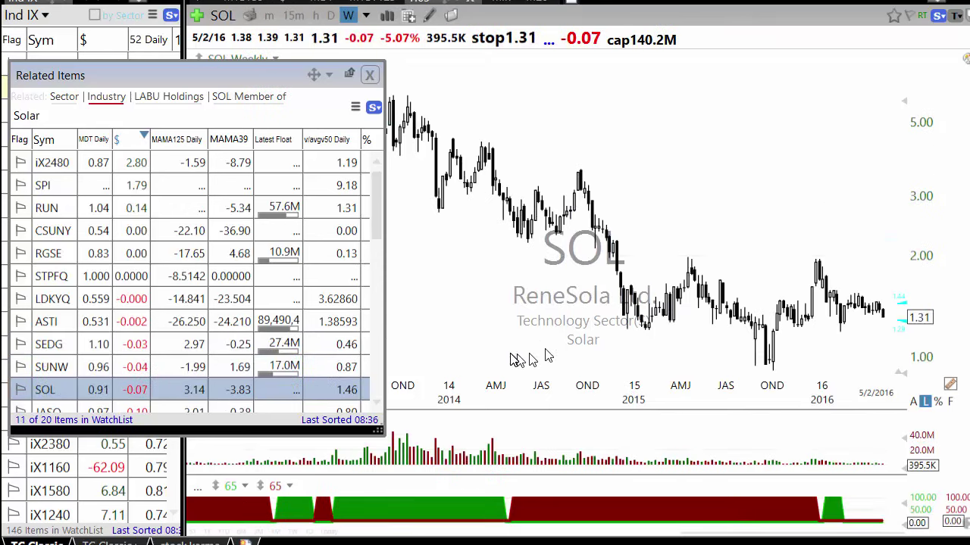
pyautogui.press('Down')
pyautogui.press('Down')
pyautogui.press('Down')
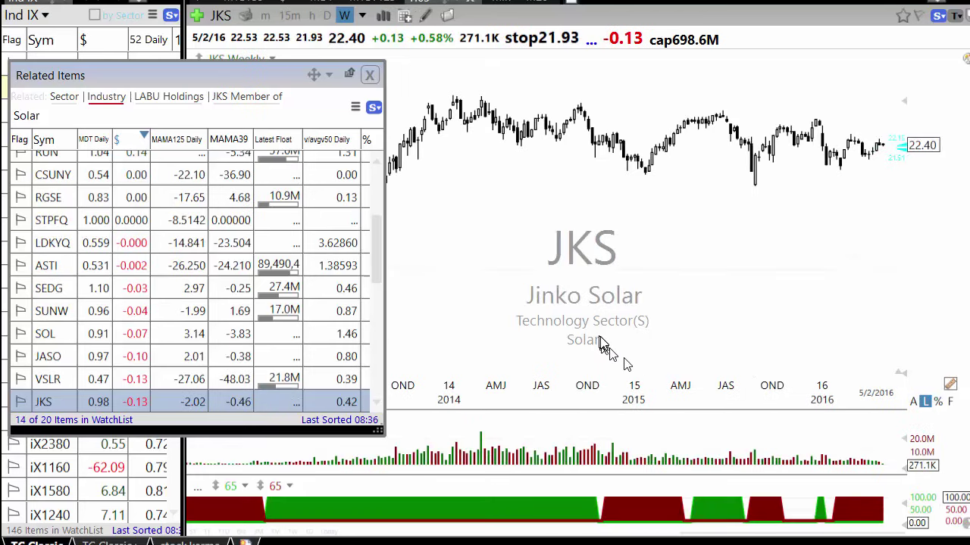
pyautogui.press('Down')
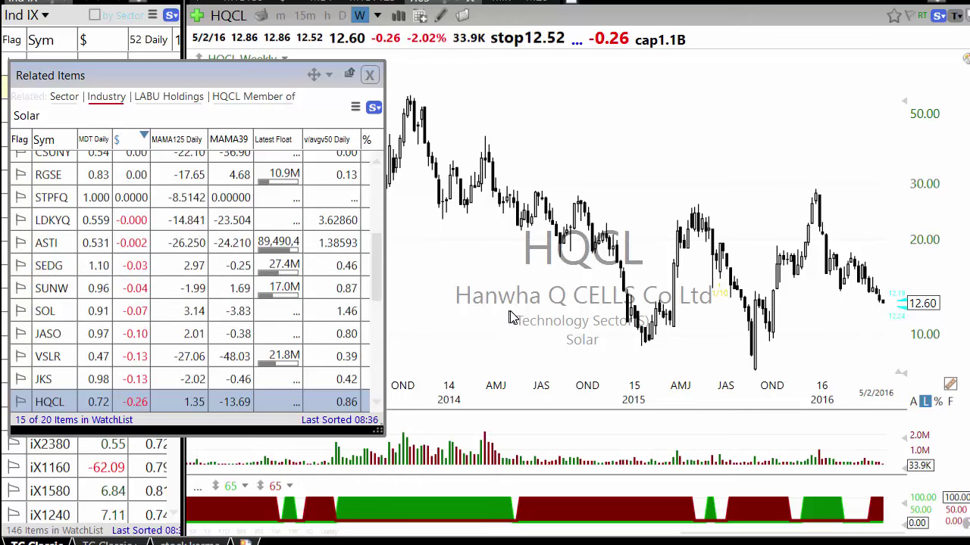
pyautogui.press('Down')
pyautogui.press('Down')
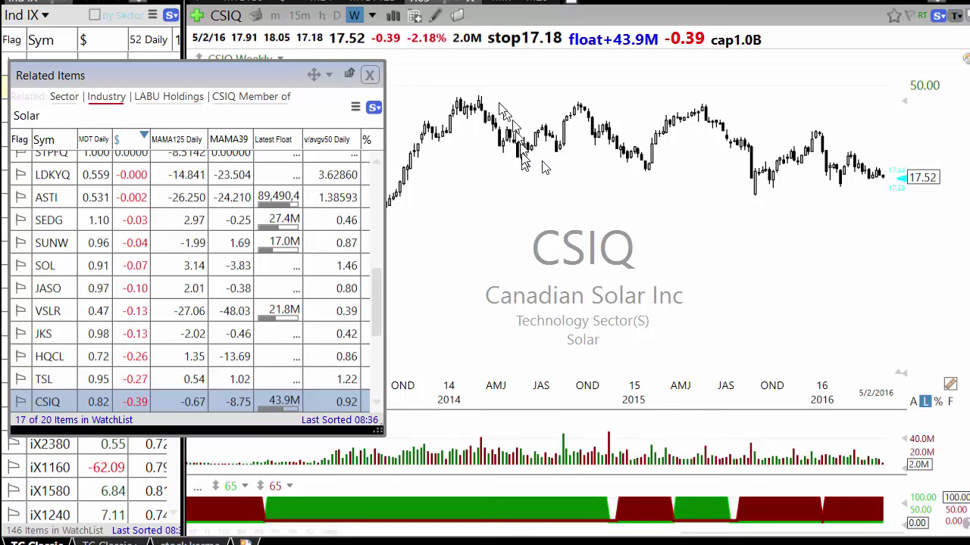
pyautogui.press('Down')
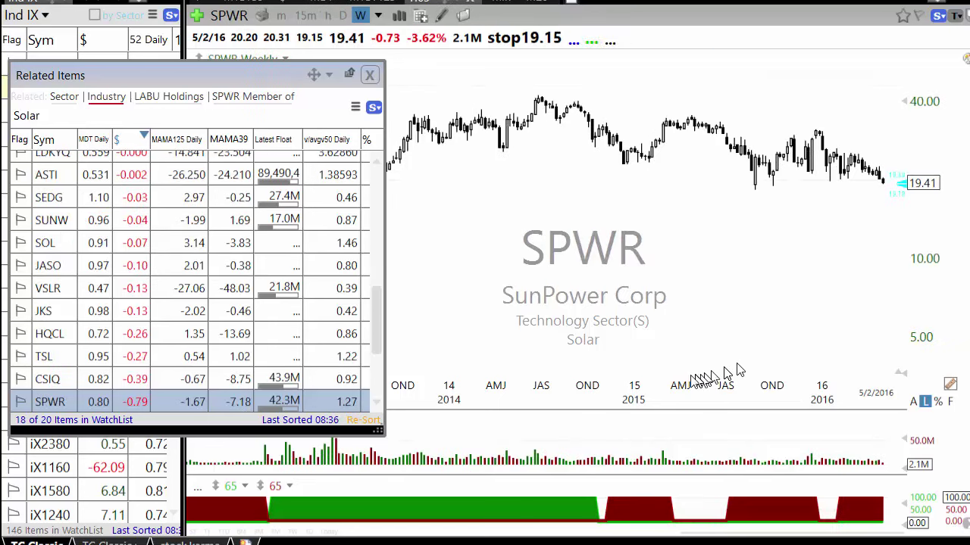
pyautogui.press('Down')
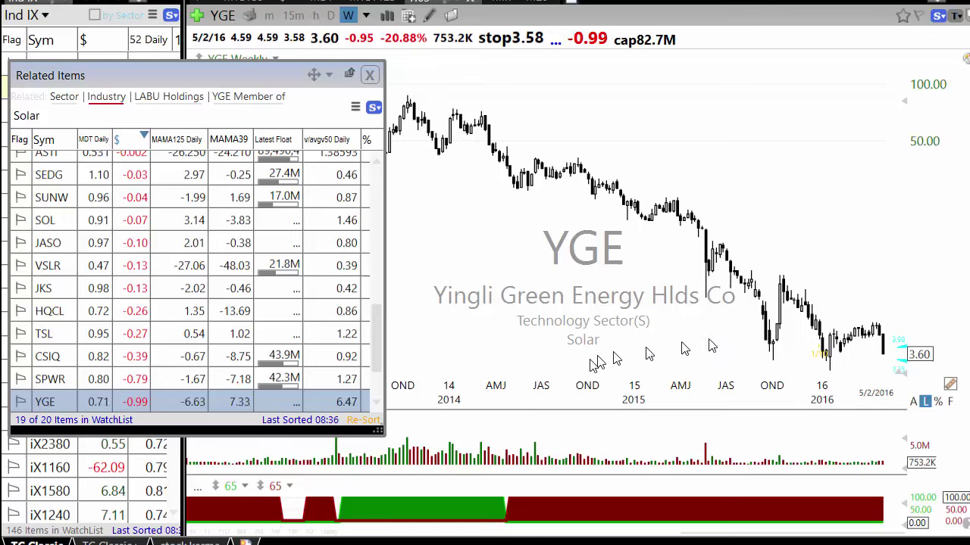
pyautogui.press('Down')
pyautogui.press('Down')
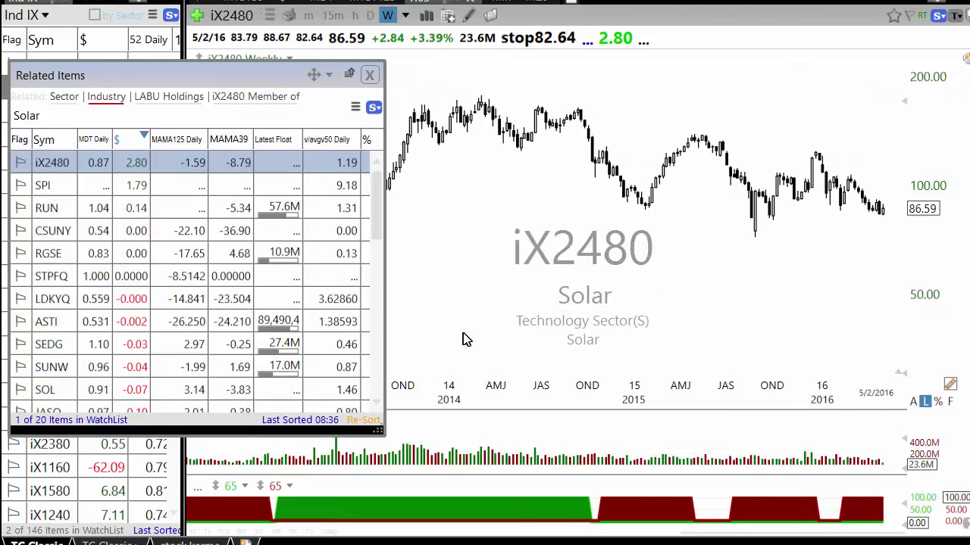
pyautogui.click(370, 75)
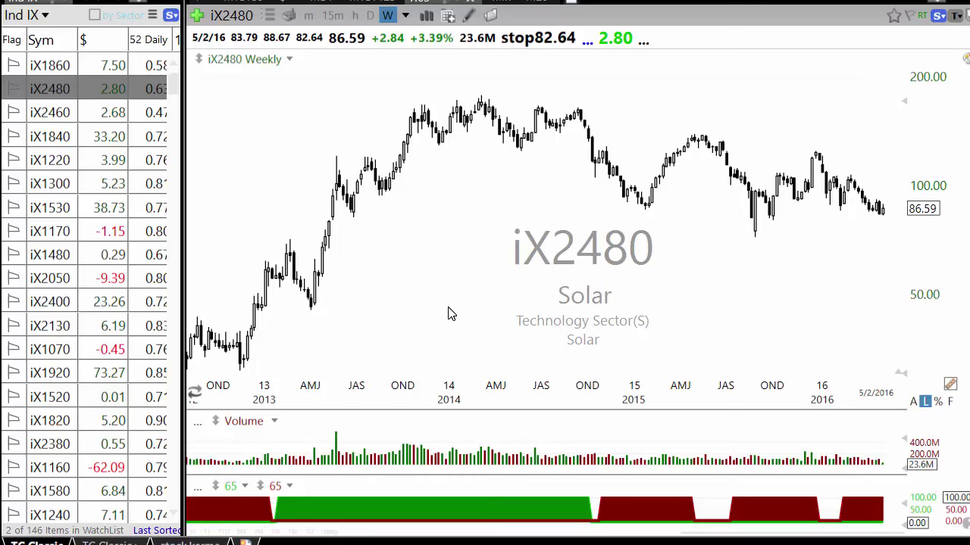
# Examine the Solar index iX2480 over a shorter time span and chart the Semiconductor Memory index iX2460
pyautogui.scroll(4, 449, 313)
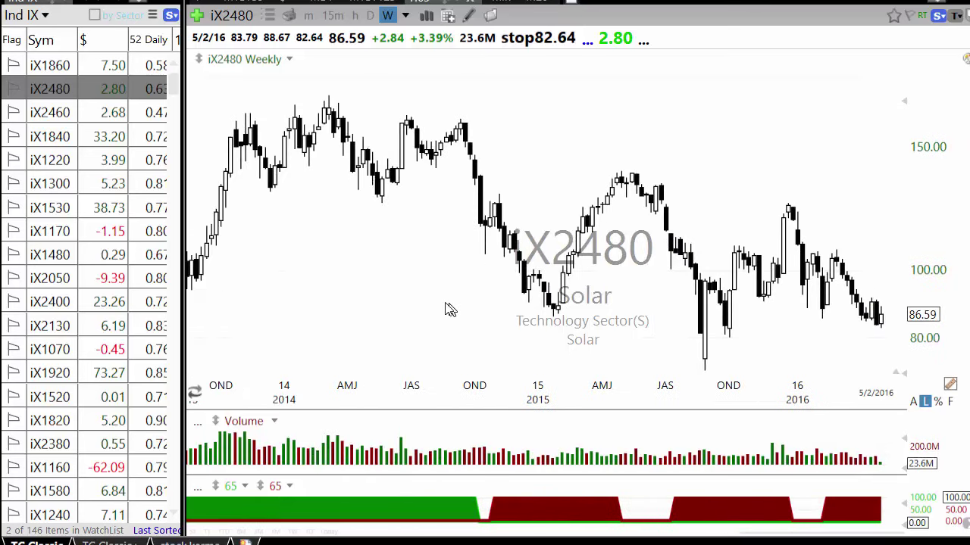
pyautogui.scroll(-2, 433, 312)
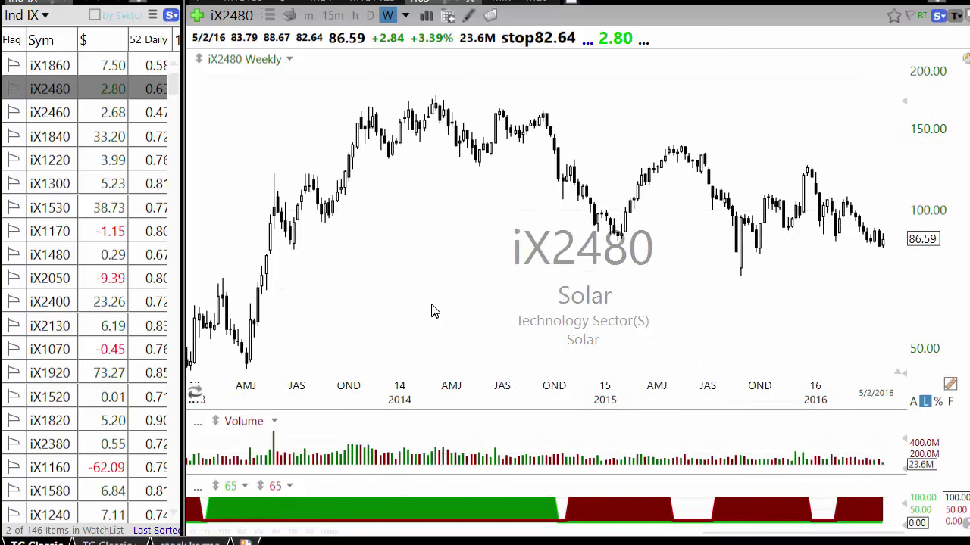
pyautogui.click(143, 112)
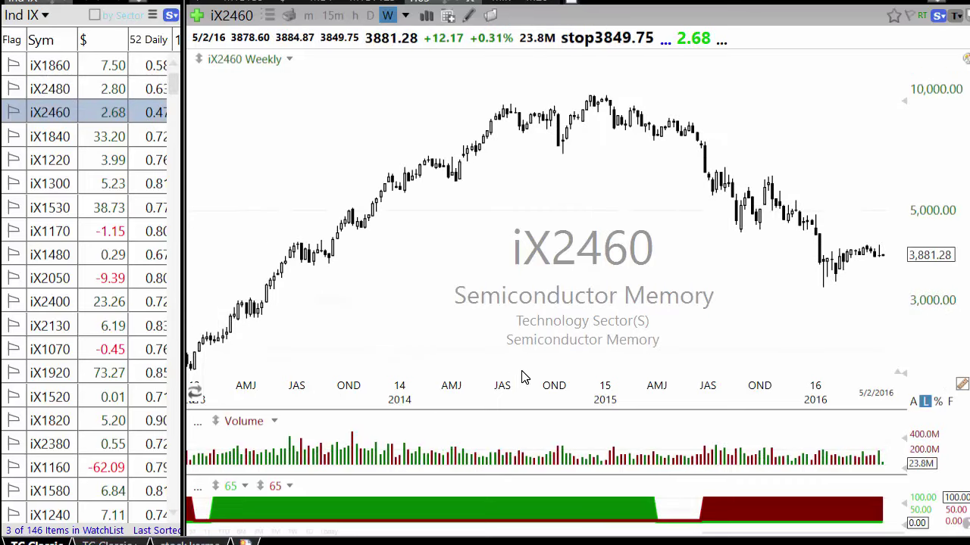
# Check the weekly chart of SKYW and return to the Semiconductor Memory index iX2460
pyautogui.write('skyw')
pyautogui.press('Return')
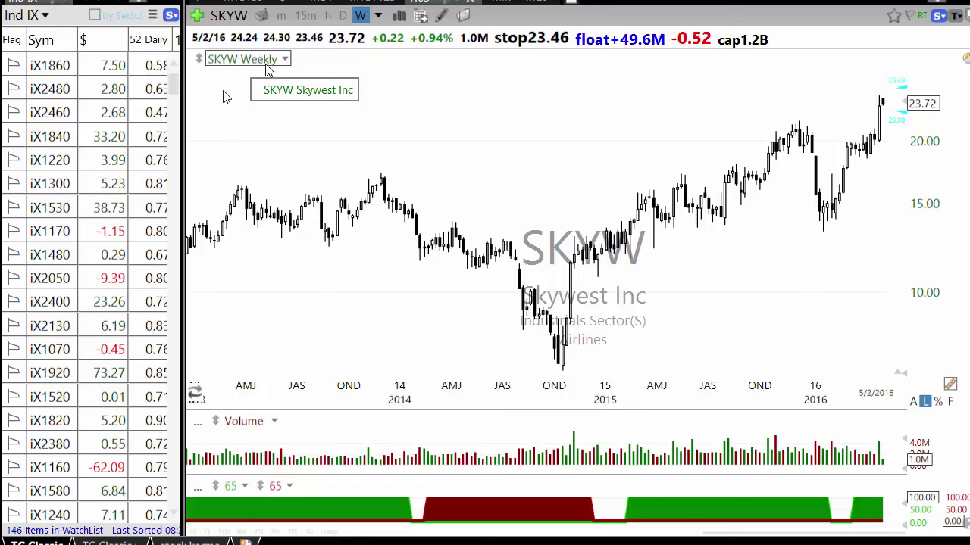
pyautogui.click(98, 113)
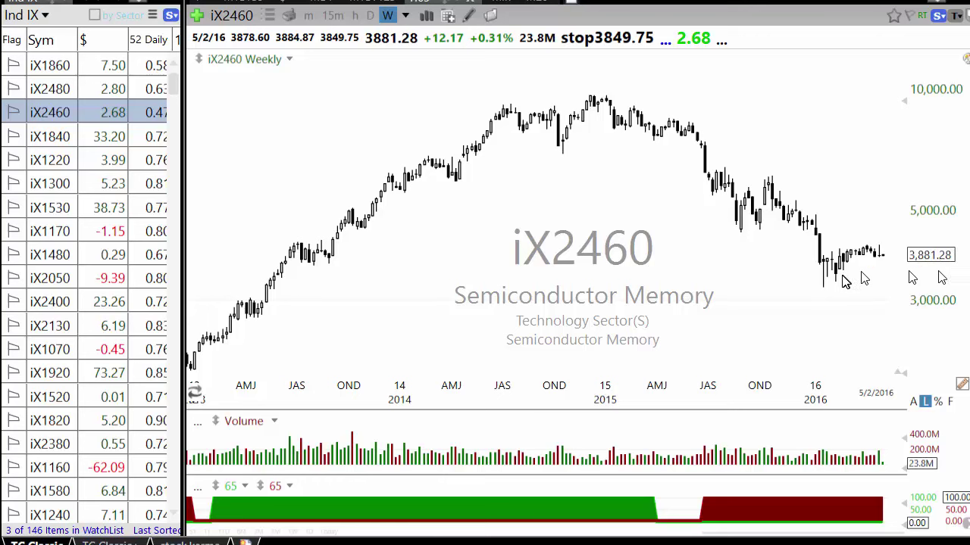
# Examine the weekly charts of the industry indexes from Biotechnology iX1840 through Shipping & Ports iX2260
pyautogui.click(73, 136)
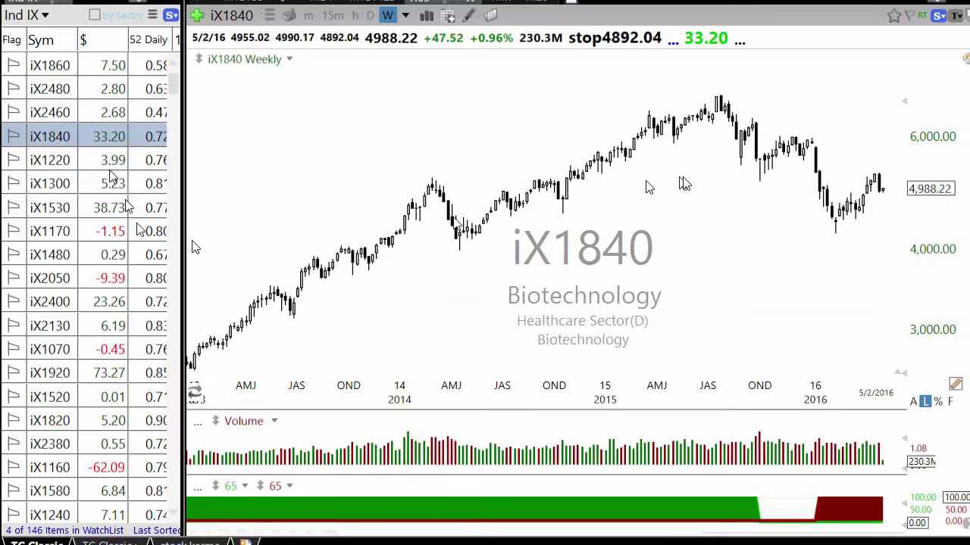
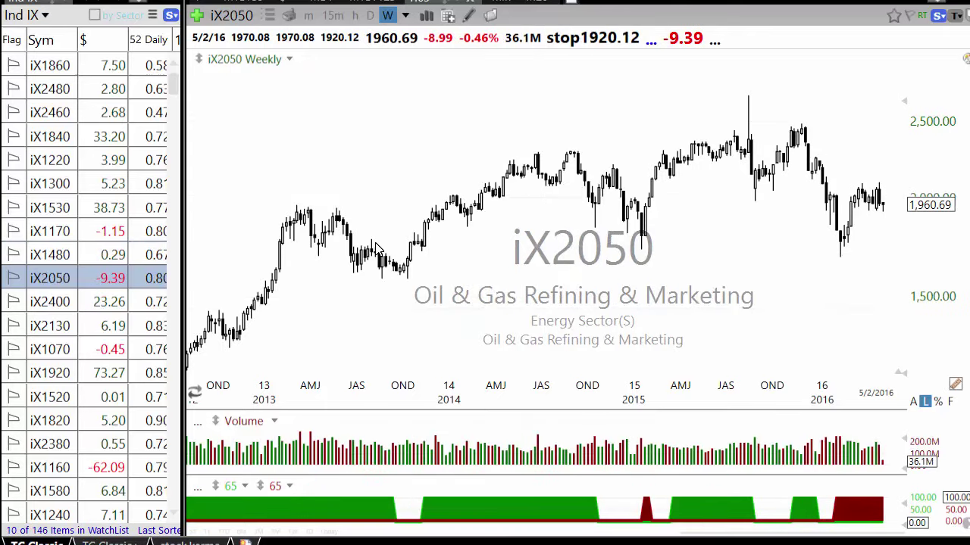
pyautogui.press('Down')
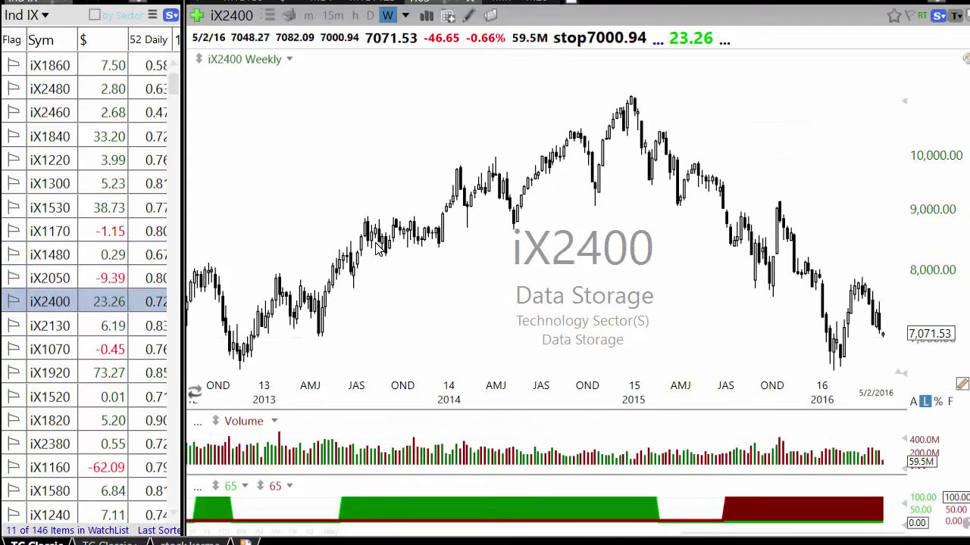
pyautogui.press('Down')
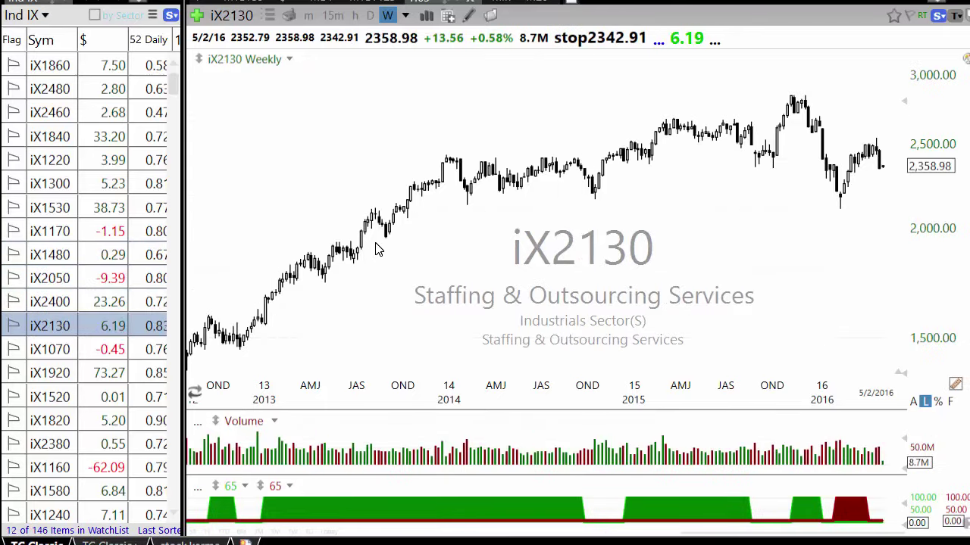
pyautogui.press('Down')
pyautogui.press('Down')
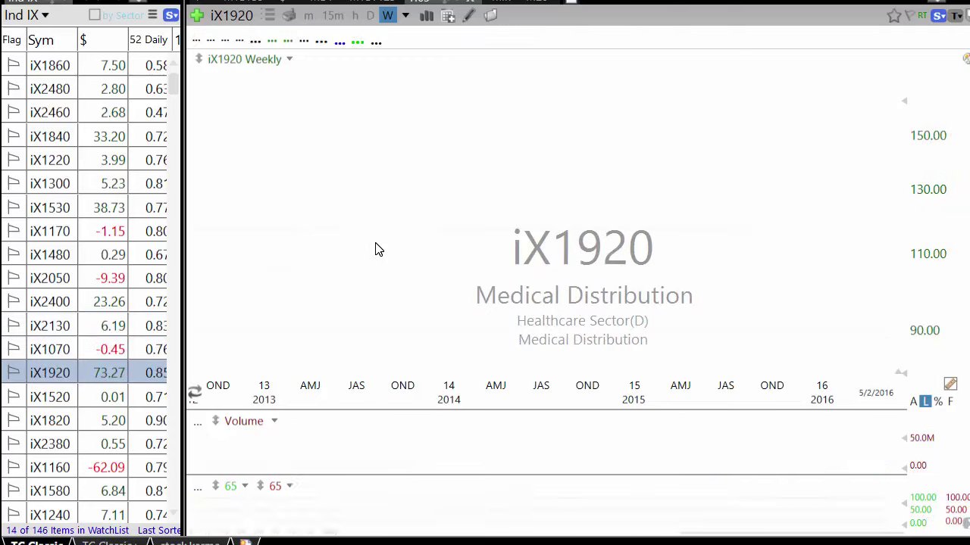
pyautogui.press('Down')
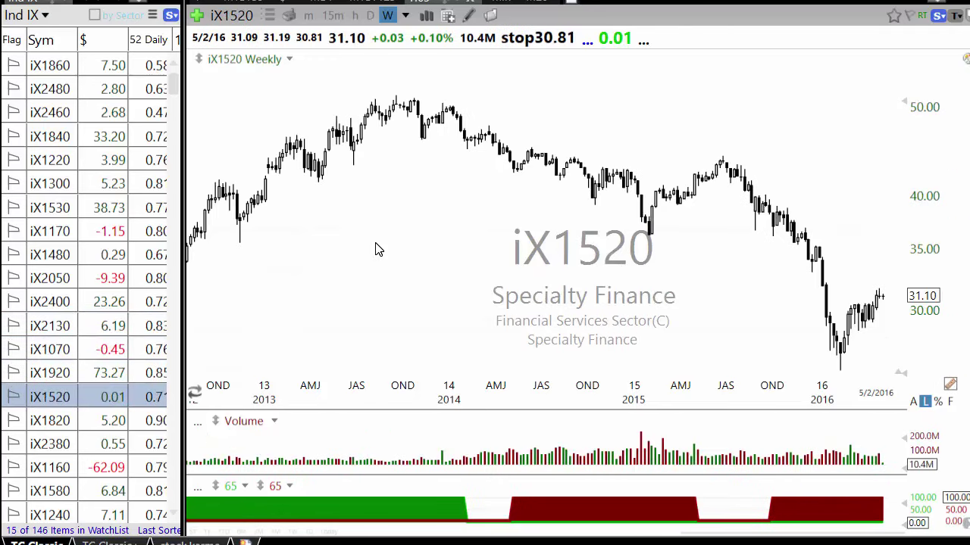
pyautogui.press('Down')
pyautogui.press('Down')
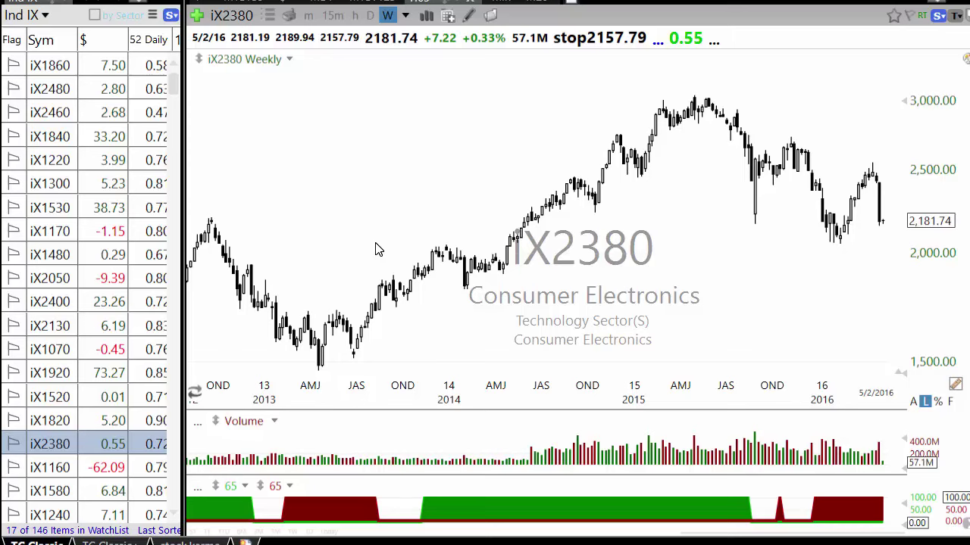
pyautogui.press('Down')
pyautogui.press('Down')
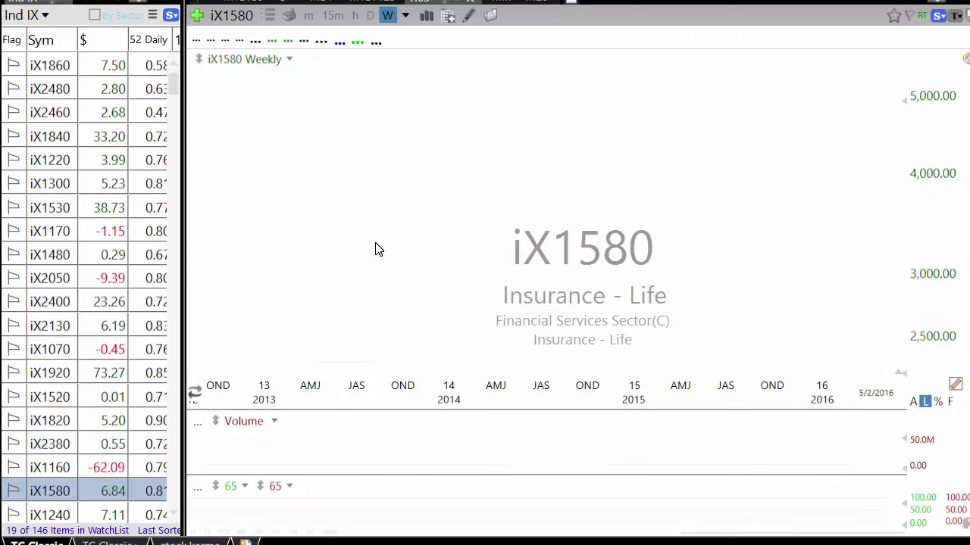
pyautogui.press('Down')
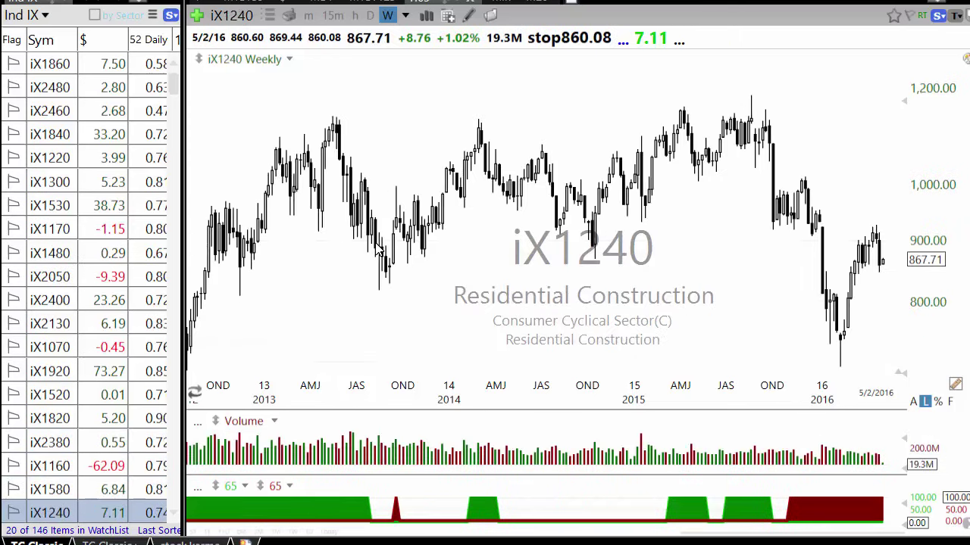
pyautogui.press('Down')
pyautogui.press('Down')
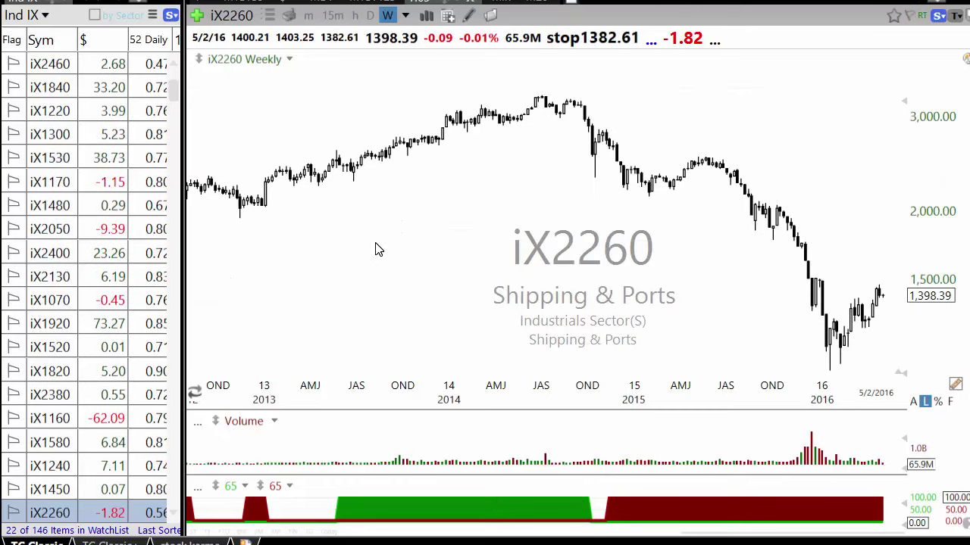
# Chart the Long-Term Care Facilities index iX1880 and examine its weekly price history back to 2007
pyautogui.press('Down')
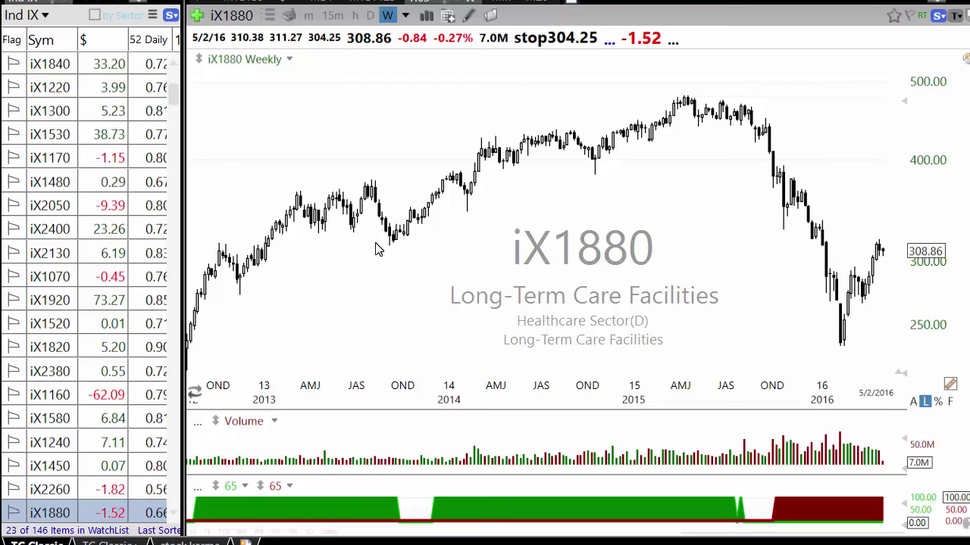
pyautogui.scroll(-4, 390, 237)
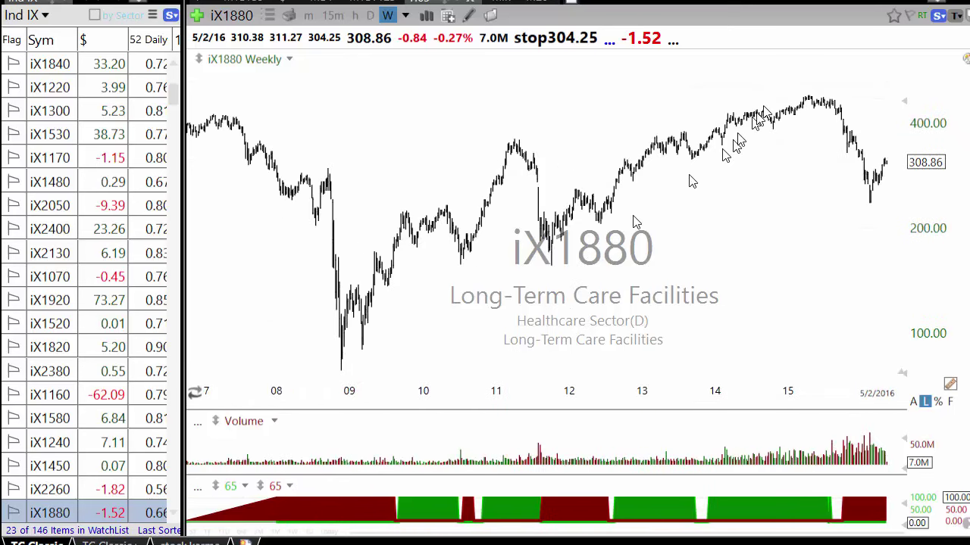
pyautogui.scroll(2, 727, 144)
pyautogui.scroll(3, 801, 328)
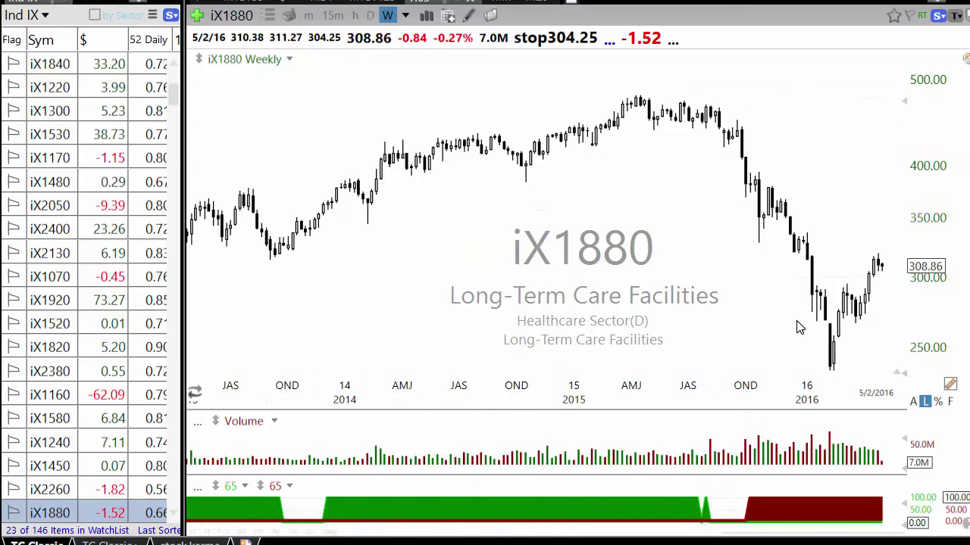
# Examine the weekly charts of the next industry indexes, iX2110, iX2440 and Airlines iX2080
pyautogui.press('Down')
pyautogui.press('Down')
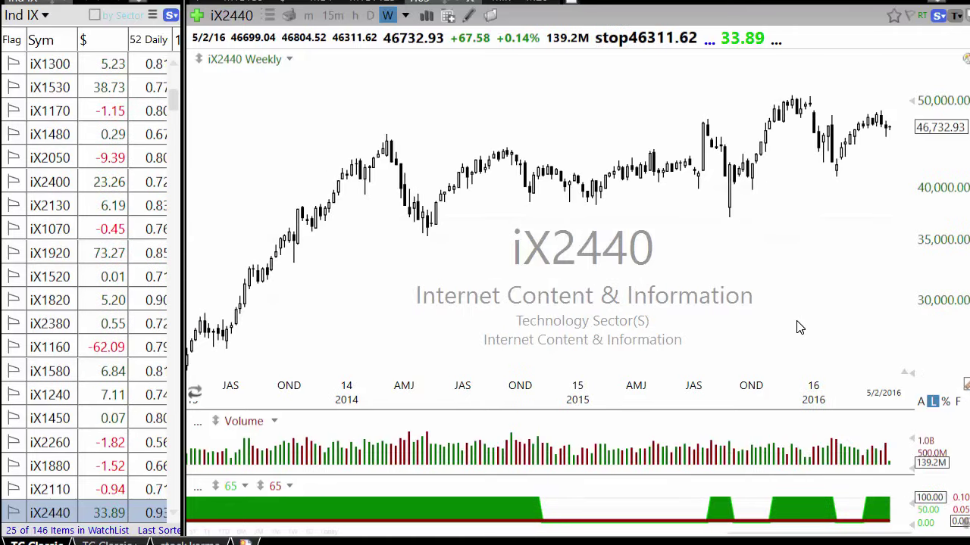
pyautogui.press('Down')
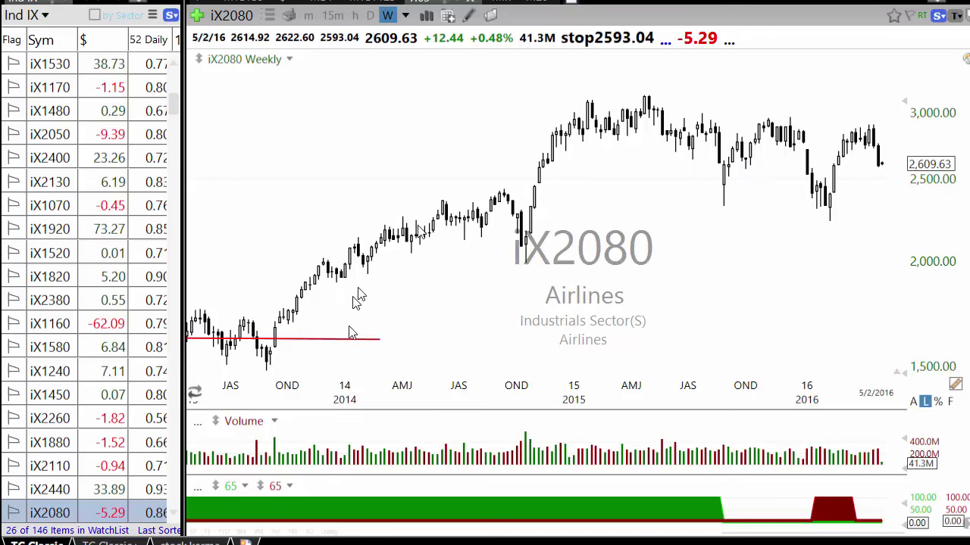
# Show the Airlines index iX2080 as a daily chart and list the related stocks in its industry, keeping the recent price action uncovered
pyautogui.click(370, 15)
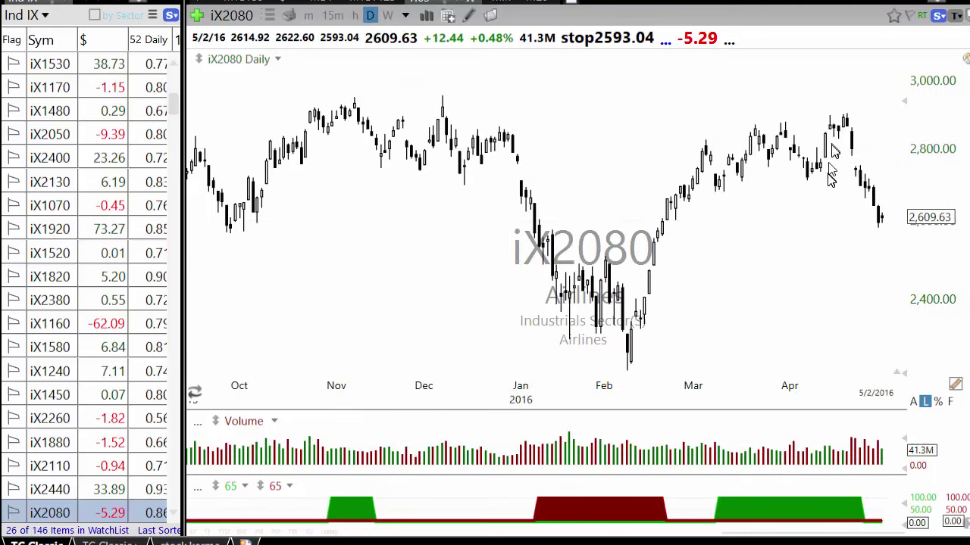
pyautogui.scroll(2, 826, 186)
pyautogui.scroll(-2, 852, 215)
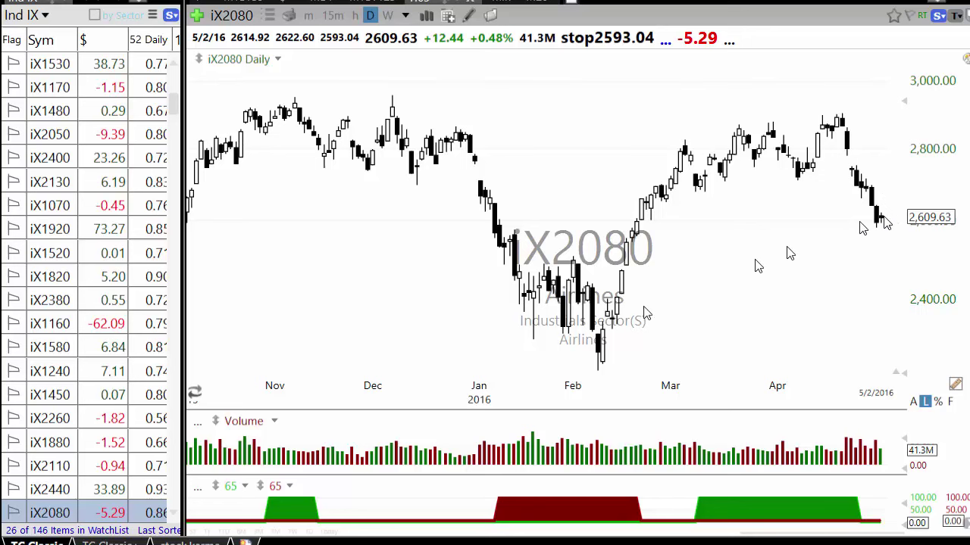
pyautogui.click(270, 17)
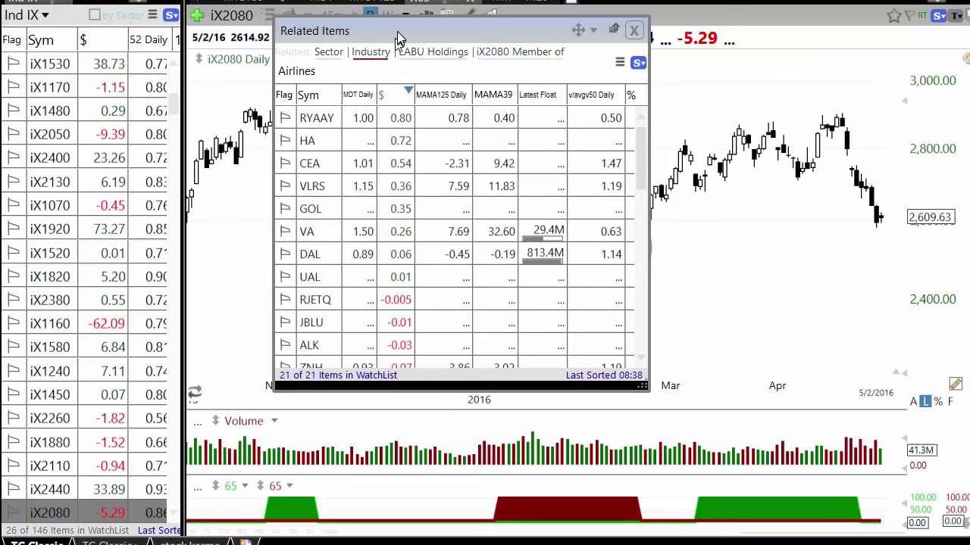
pyautogui.moveTo(399, 38); pyautogui.dragTo(130, 85)
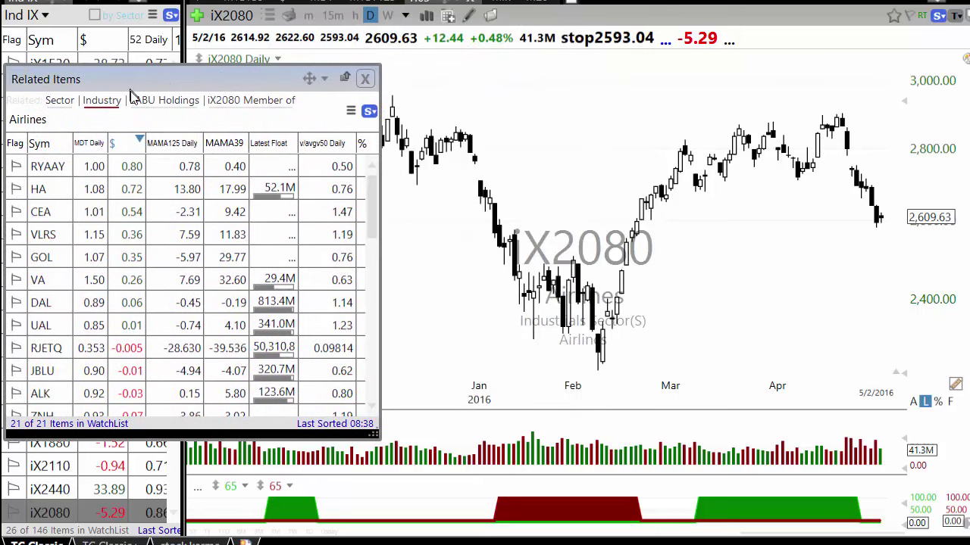
# Examine the daily charts of the Airlines industry stocks HA, CEA, VLRS, GOL, VA, DAL, UAL, JBLU and ALK
pyautogui.click(39, 193)
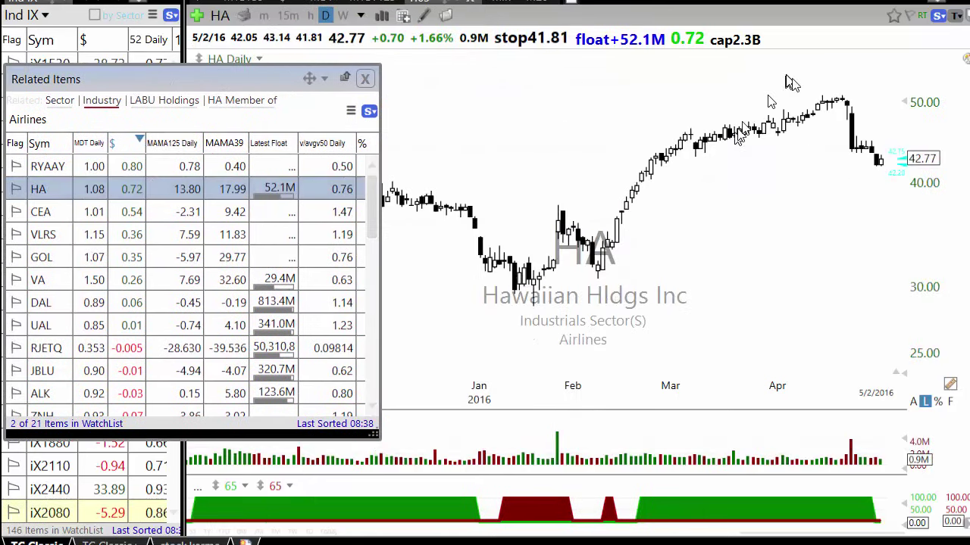
pyautogui.click(36, 213)
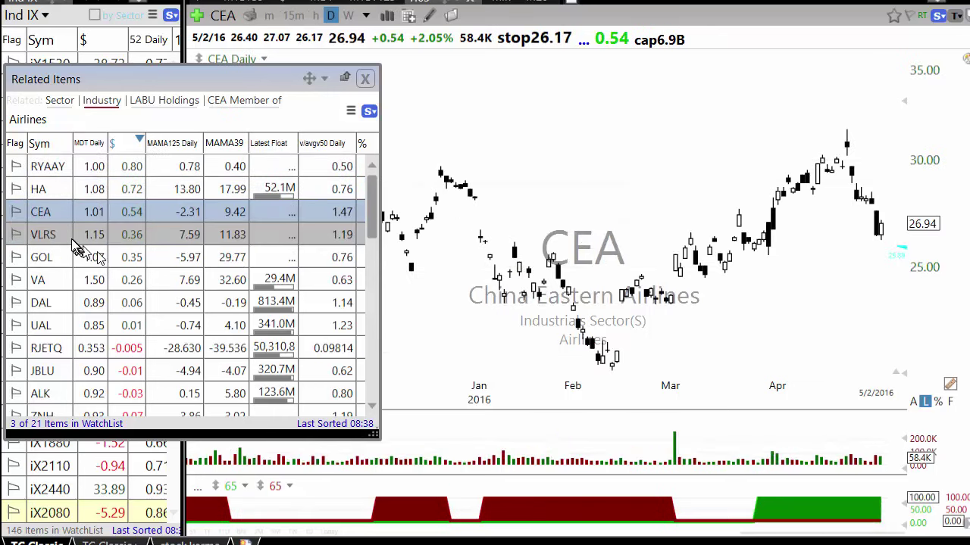
pyautogui.click(41, 236)
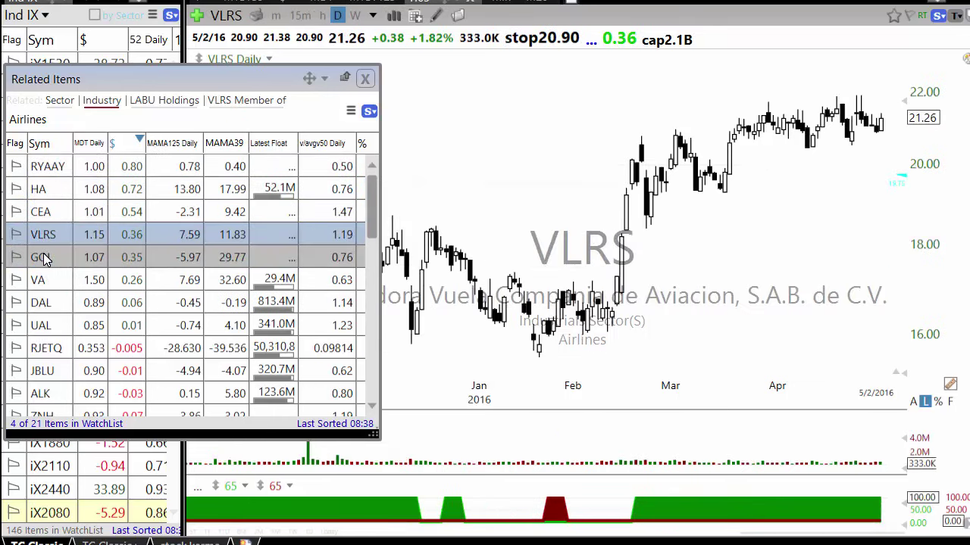
pyautogui.click(42, 255)
pyautogui.click(68, 281)
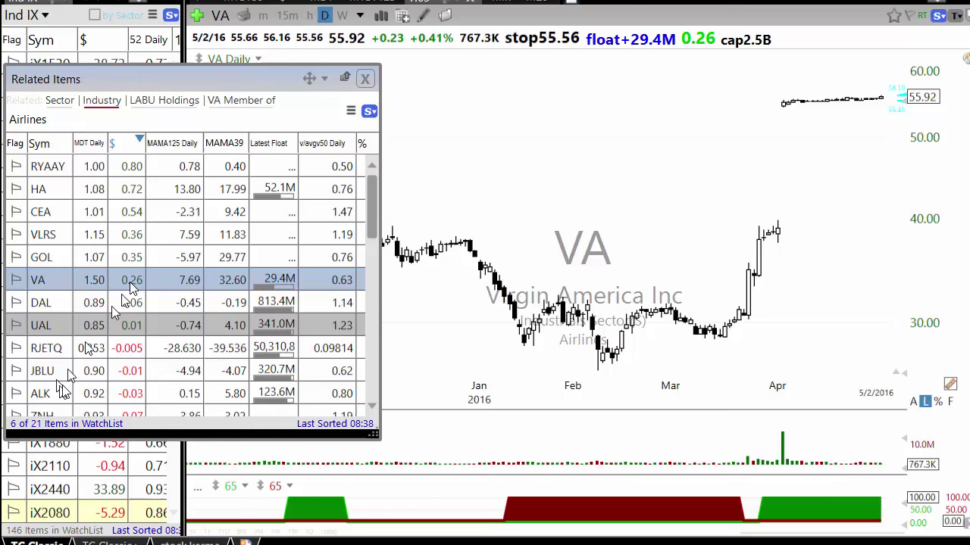
pyautogui.click(40, 303)
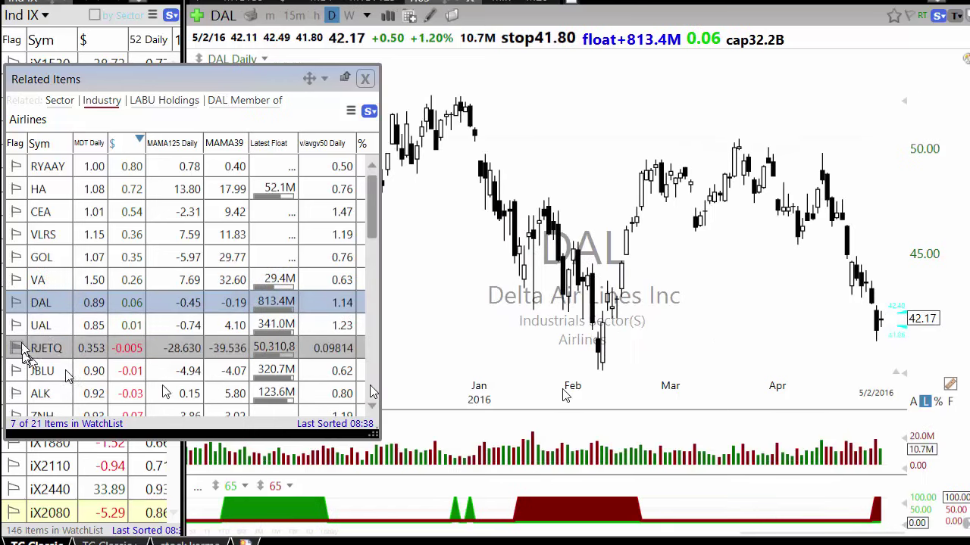
pyautogui.click(54, 328)
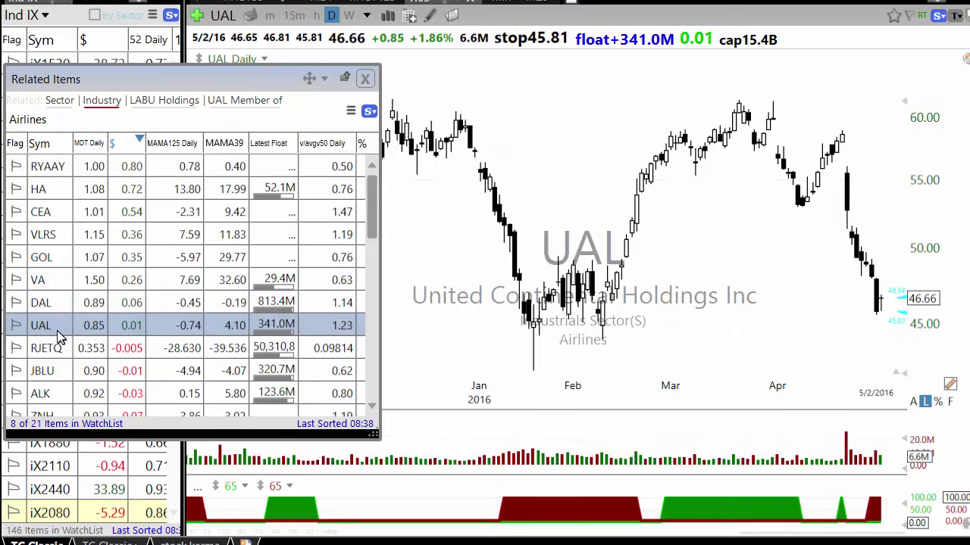
pyautogui.click(54, 373)
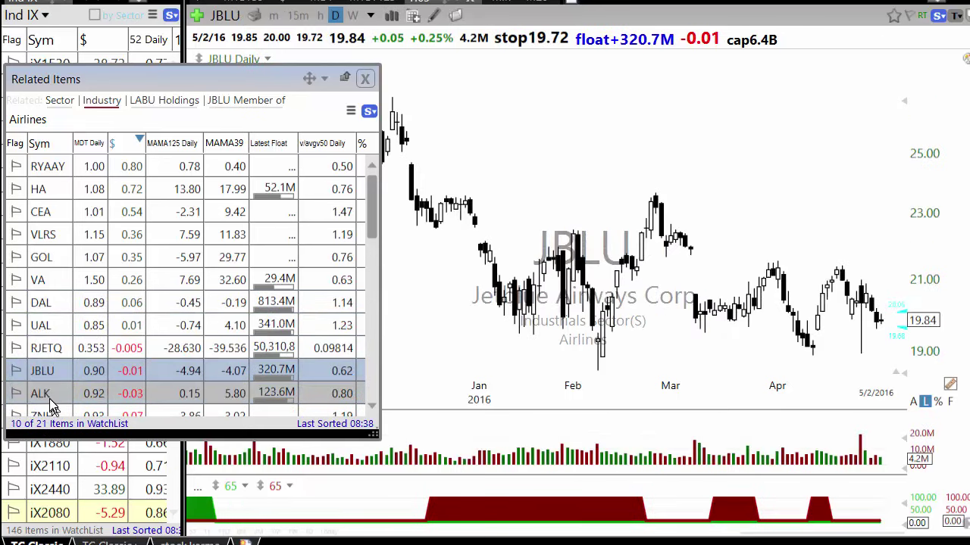
pyautogui.click(53, 395)
# Examine the daily charts of the remaining Airlines stocks ZNH, AVH, AAL, SKYW and LUV, and close the related items list
pyautogui.scroll(-4, 42, 394)
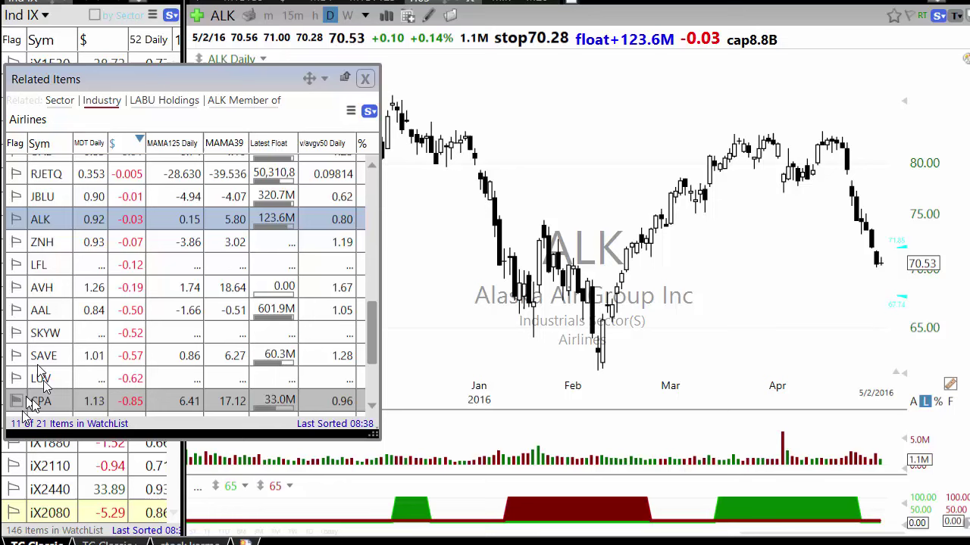
pyautogui.click(47, 242)
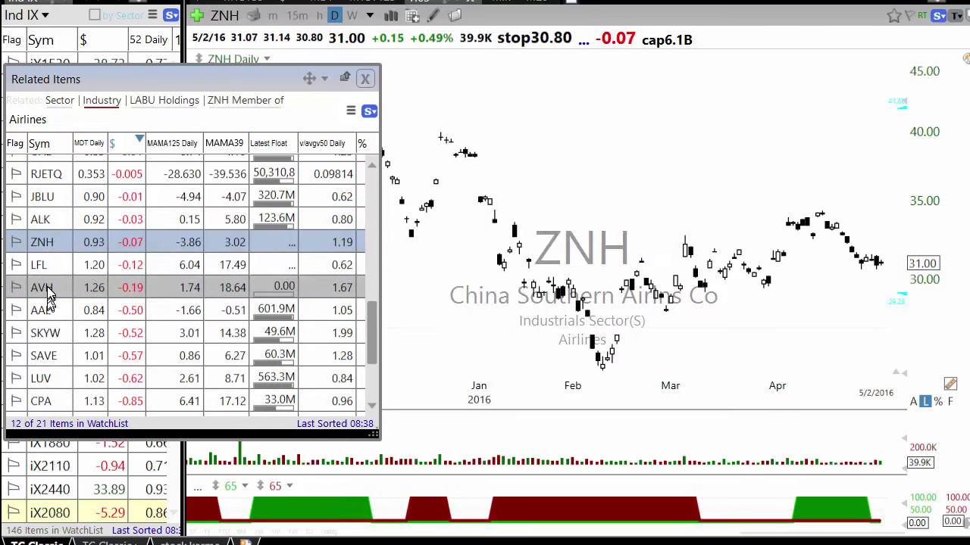
pyautogui.click(48, 288)
pyautogui.click(51, 311)
pyautogui.click(64, 341)
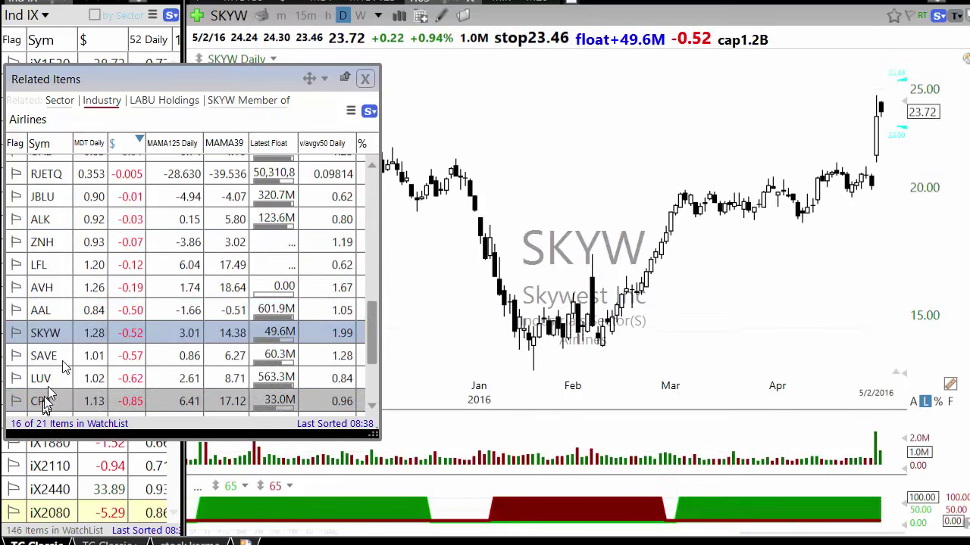
pyautogui.click(50, 312)
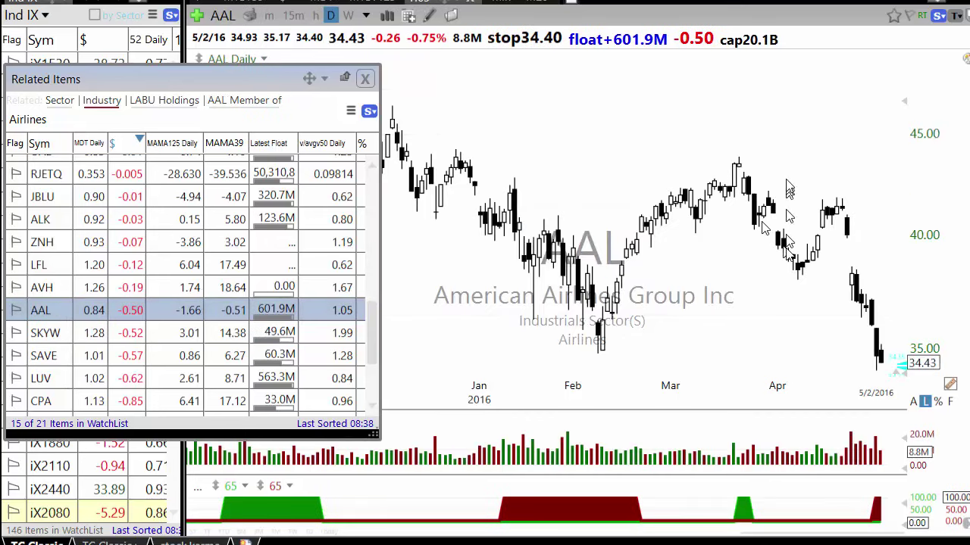
pyautogui.click(64, 378)
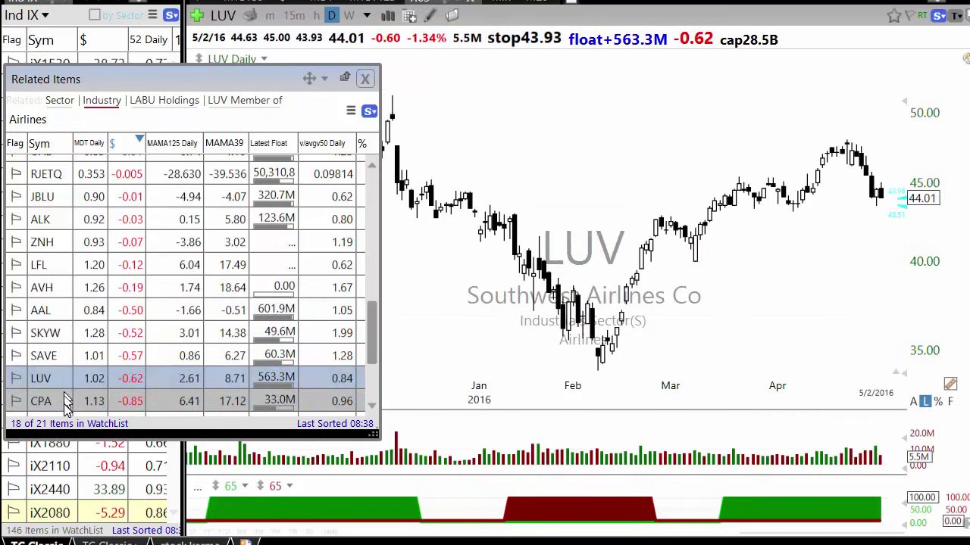
pyautogui.click(365, 79)
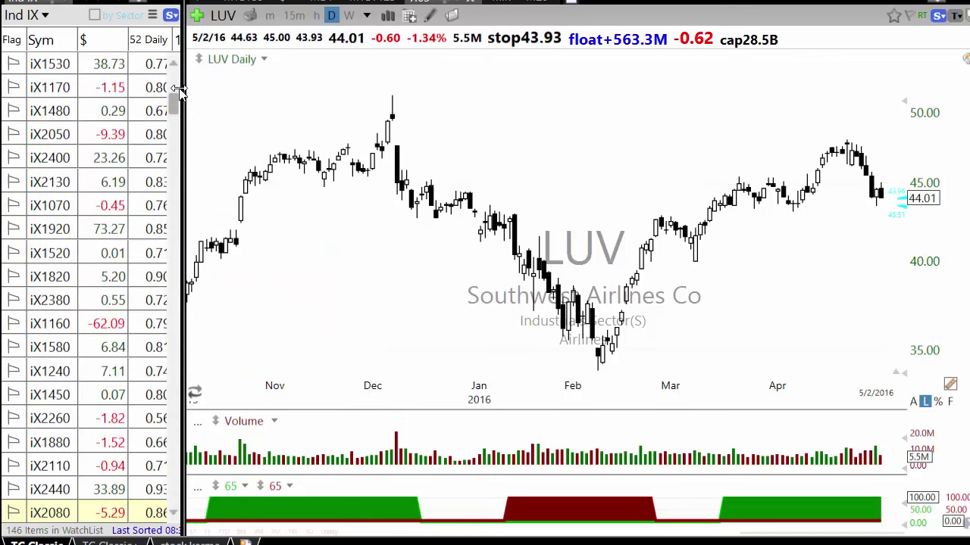
# Widen the Industry Indexes list to expose its performance columns and sort it by 5 Daily with the weakest indexes first
pyautogui.moveTo(182, 90); pyautogui.dragTo(452, 74)
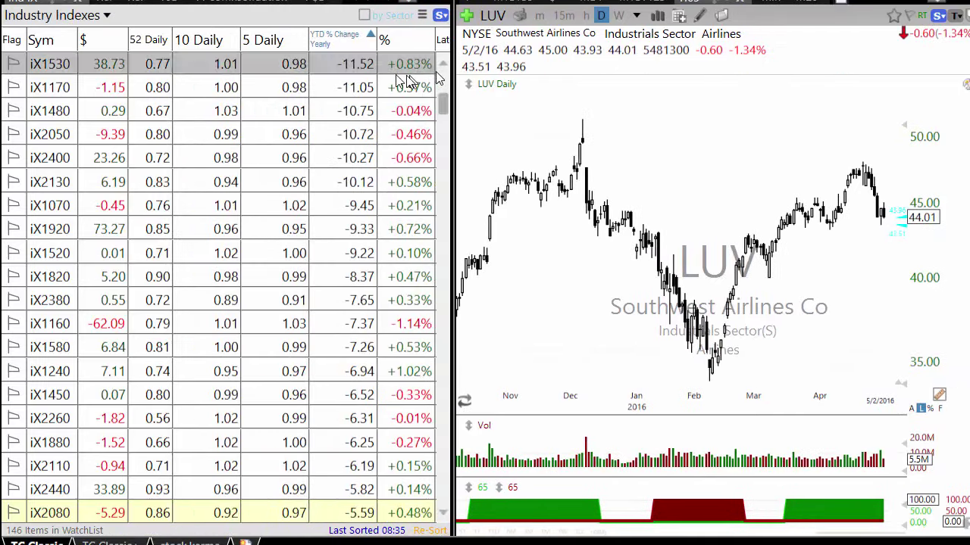
pyautogui.click(278, 43)
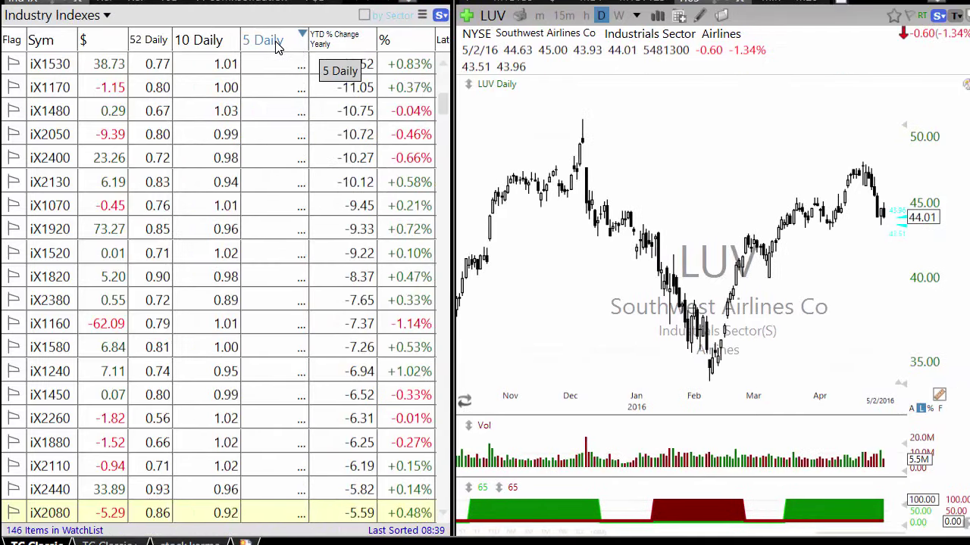
pyautogui.click(279, 44)
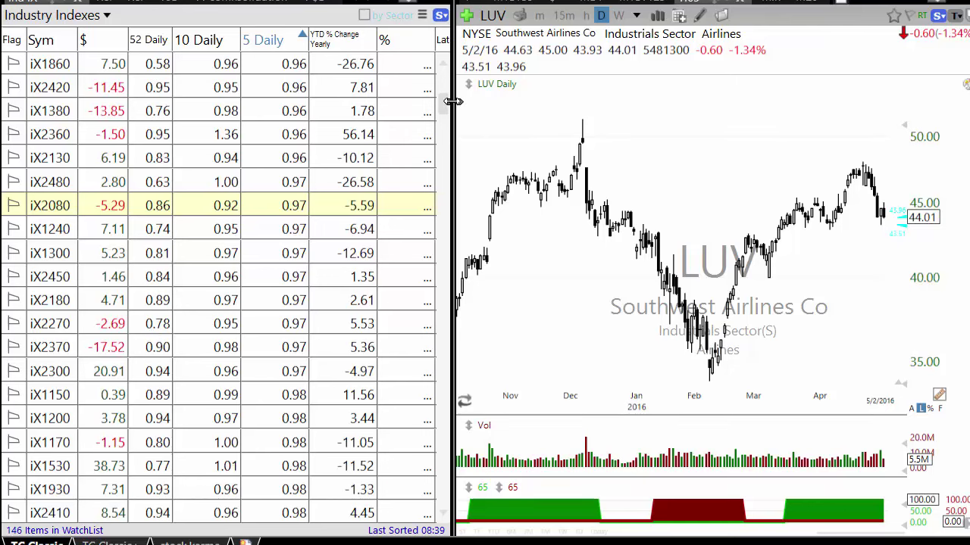
pyautogui.scroll(2, 452, 103)
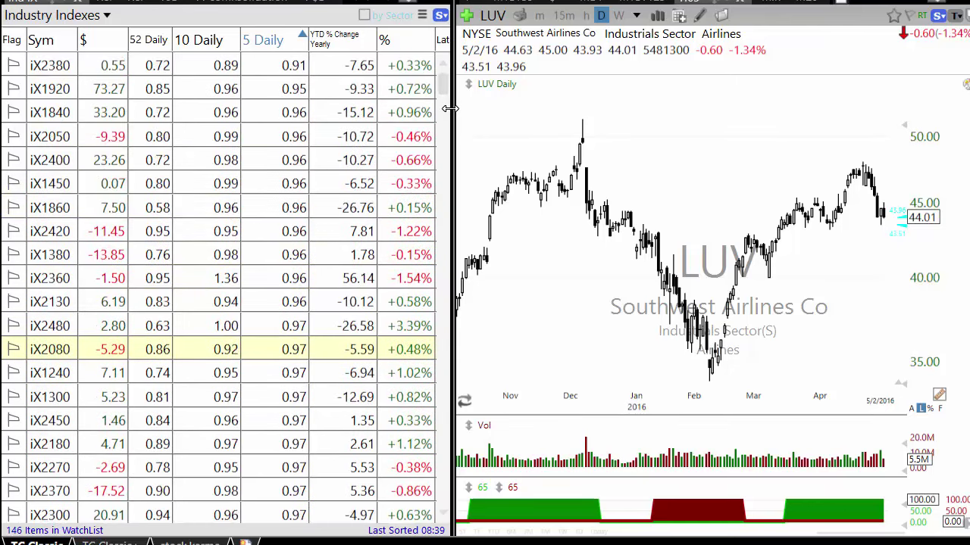
# Chart the Consumer Electronics index iX2380 and narrow the index list to give its daily chart more room
pyautogui.moveTo(450, 109); pyautogui.dragTo(258, 113)
pyautogui.click(66, 68)
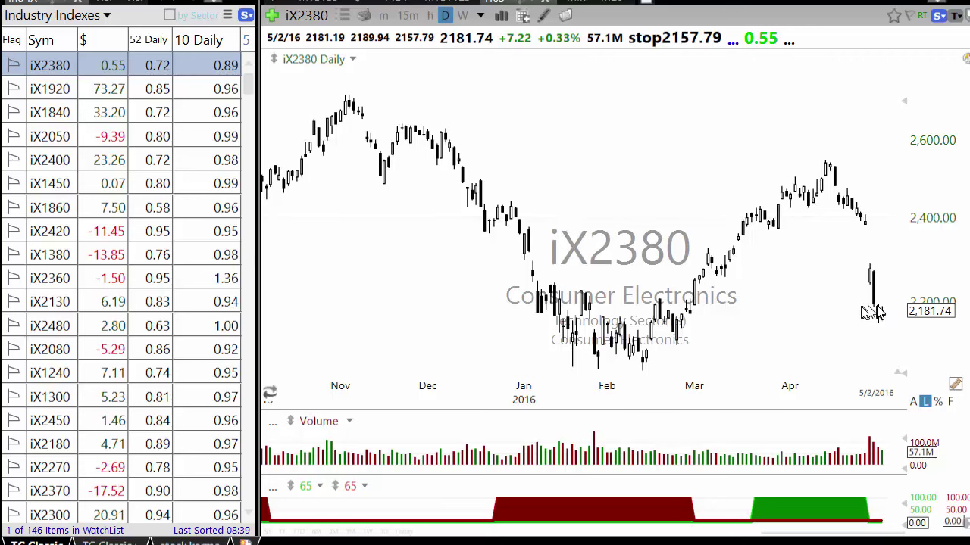
pyautogui.scroll(3, 871, 311)
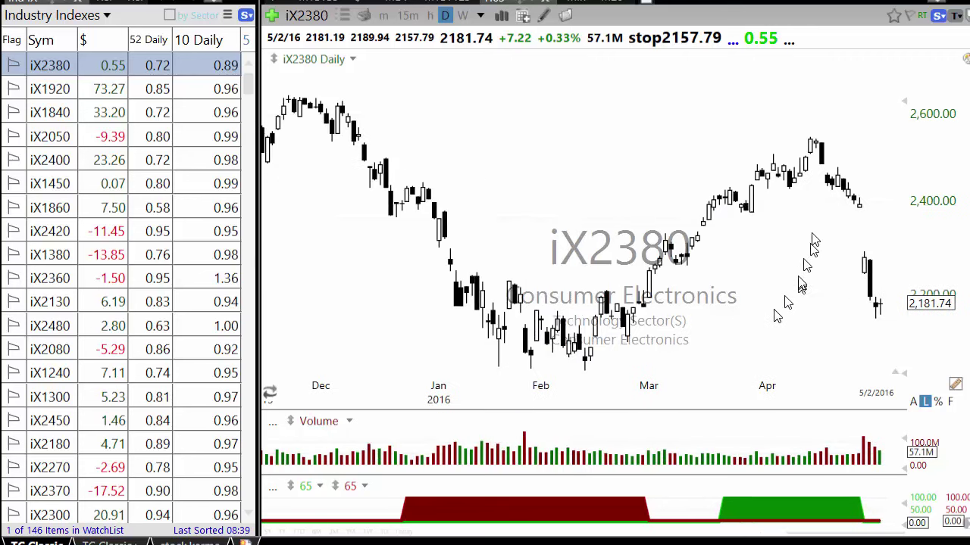
pyautogui.scroll(-1, 794, 219)
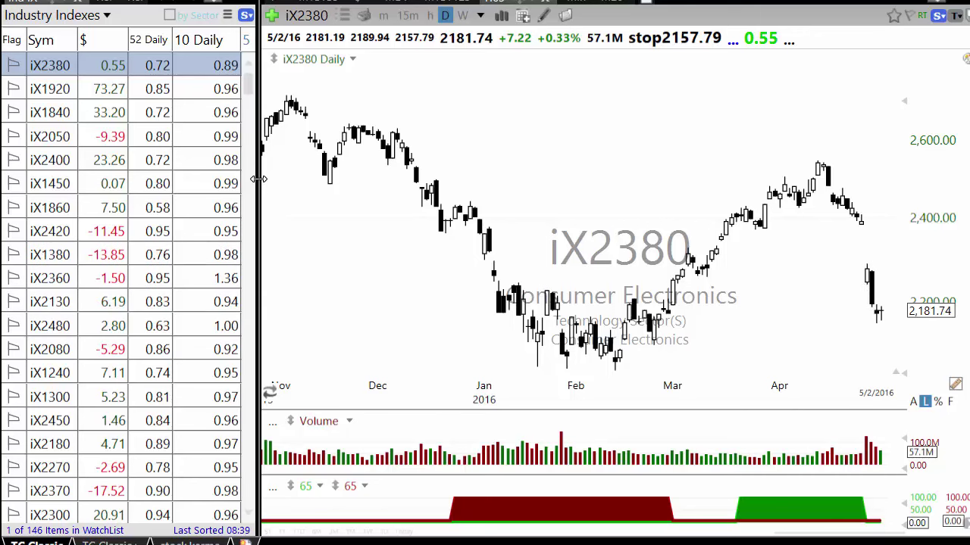
pyautogui.moveTo(258, 179); pyautogui.dragTo(155, 194)
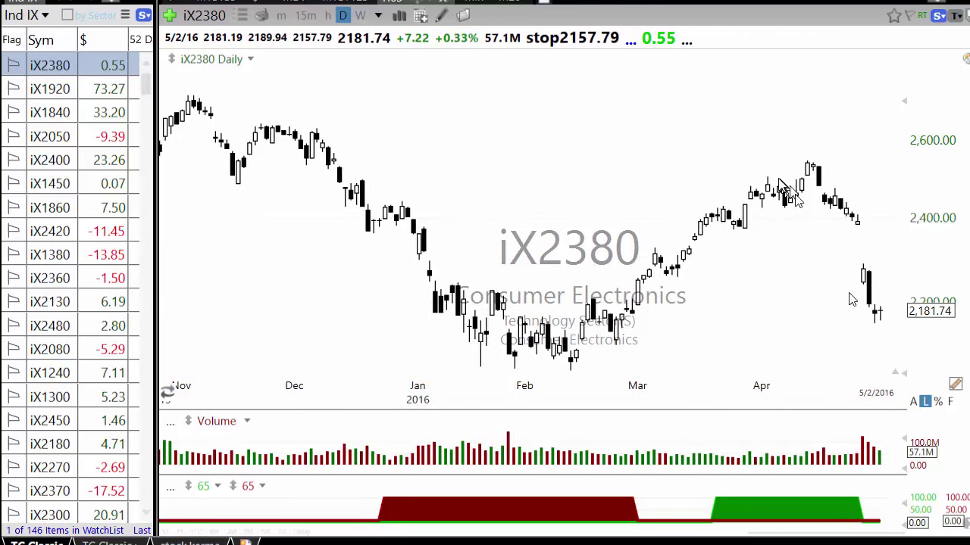
# List the related stocks in the Consumer Electronics industry and examine the daily charts of AAPL, GPRO and HAR
pyautogui.click(241, 17)
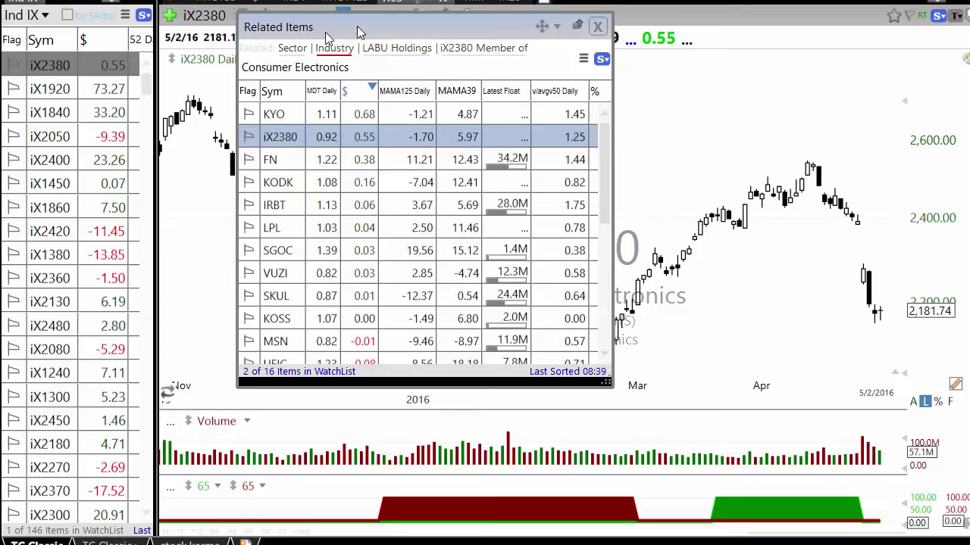
pyautogui.moveTo(360, 32); pyautogui.dragTo(137, 90)
pyautogui.scroll(-3, 201, 287)
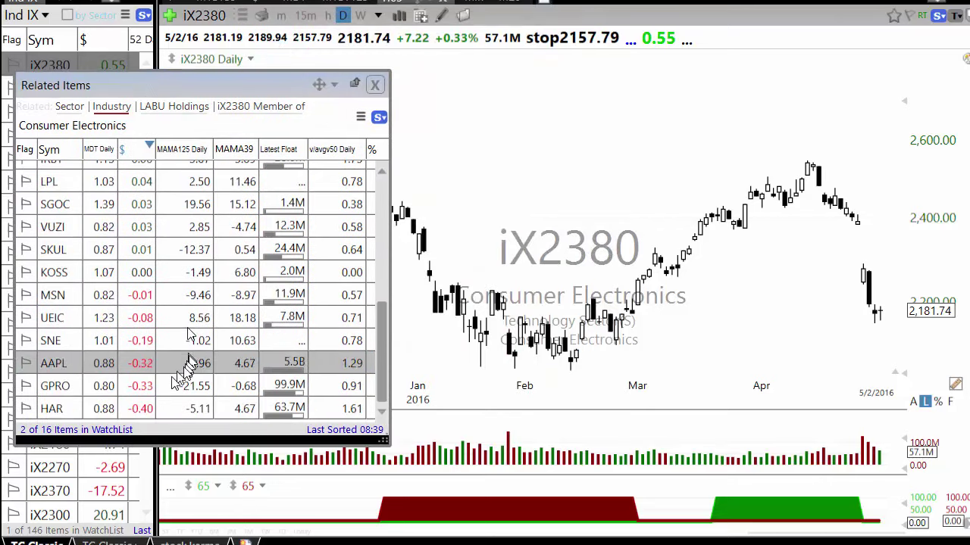
pyautogui.click(76, 371)
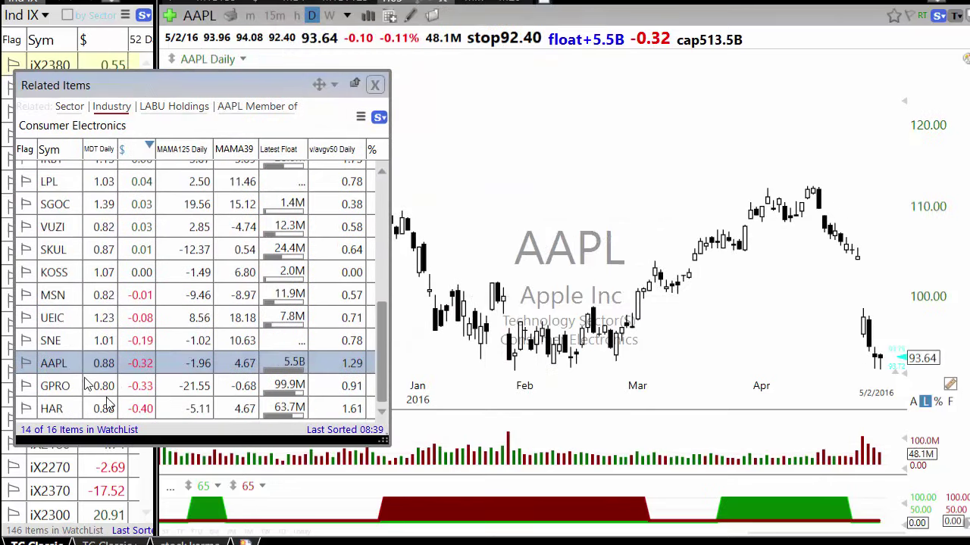
pyautogui.click(65, 388)
pyautogui.click(63, 411)
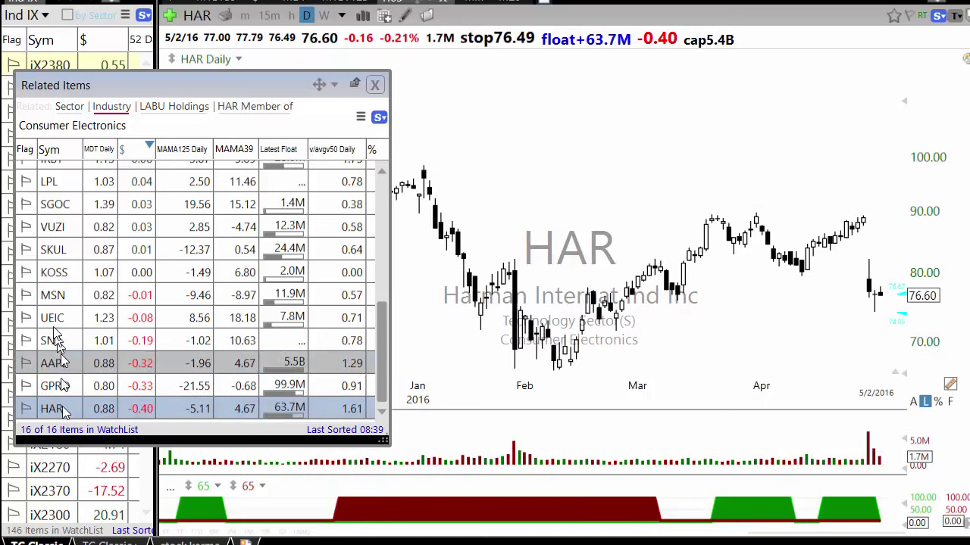
pyautogui.click(374, 85)
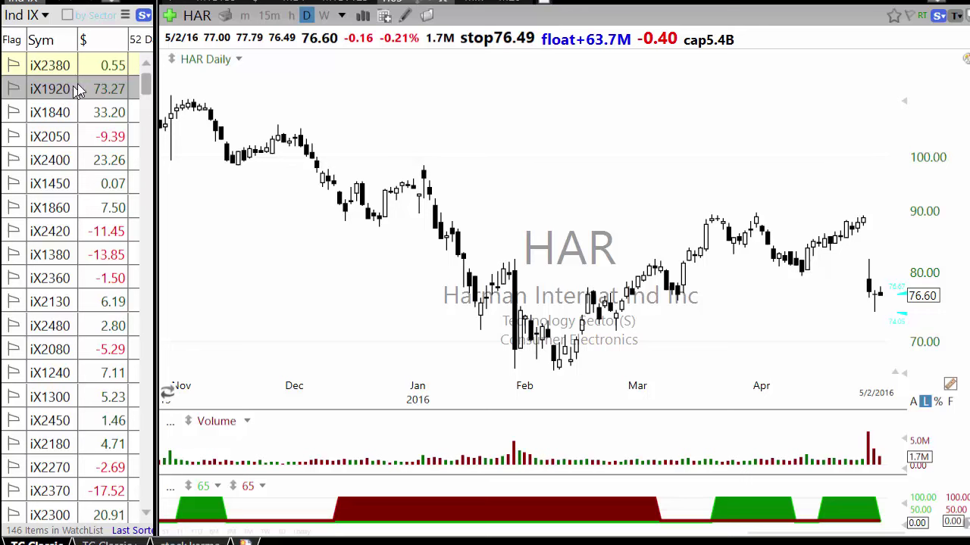
# Return to the index charts, show Medical Distribution iX1920 and list the related stocks in its industry
pyautogui.click(57, 71)
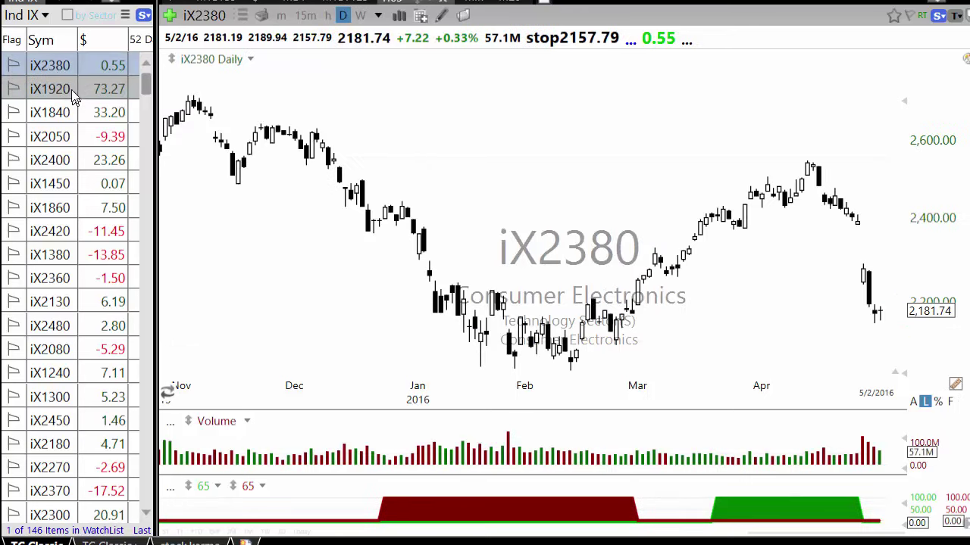
pyautogui.click(72, 89)
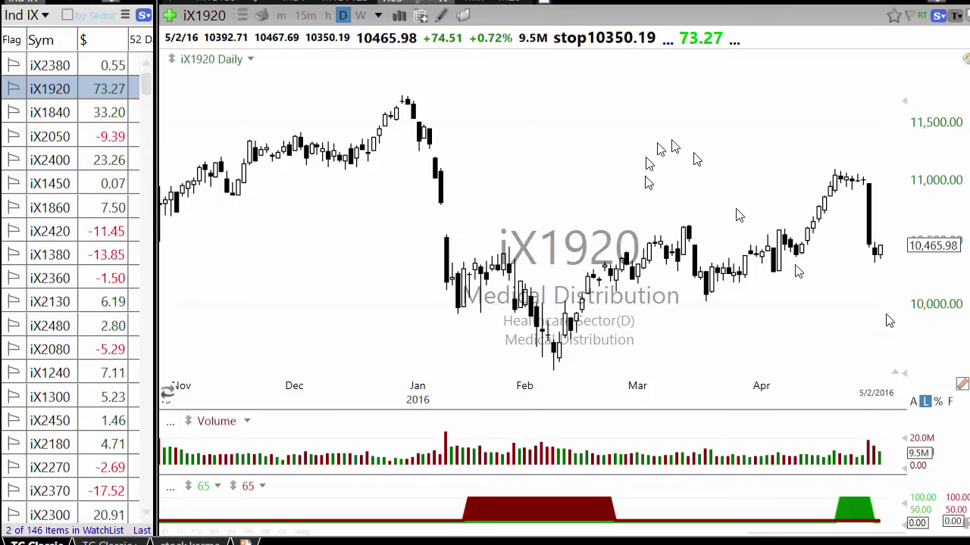
pyautogui.click(240, 16)
# Examine the daily charts of the Medical Distribution stocks from HSIC through OMI and close the related items list
pyautogui.click(292, 147)
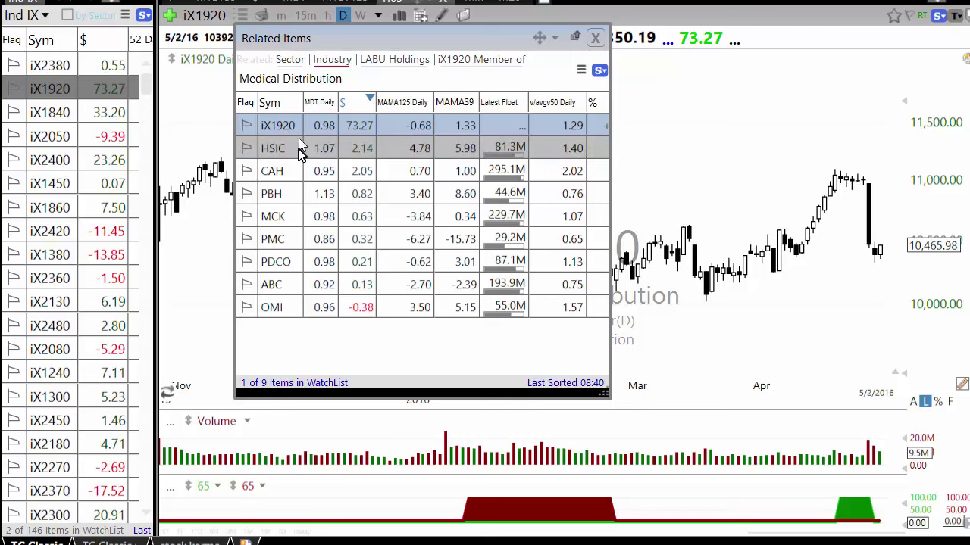
pyautogui.press('Down')
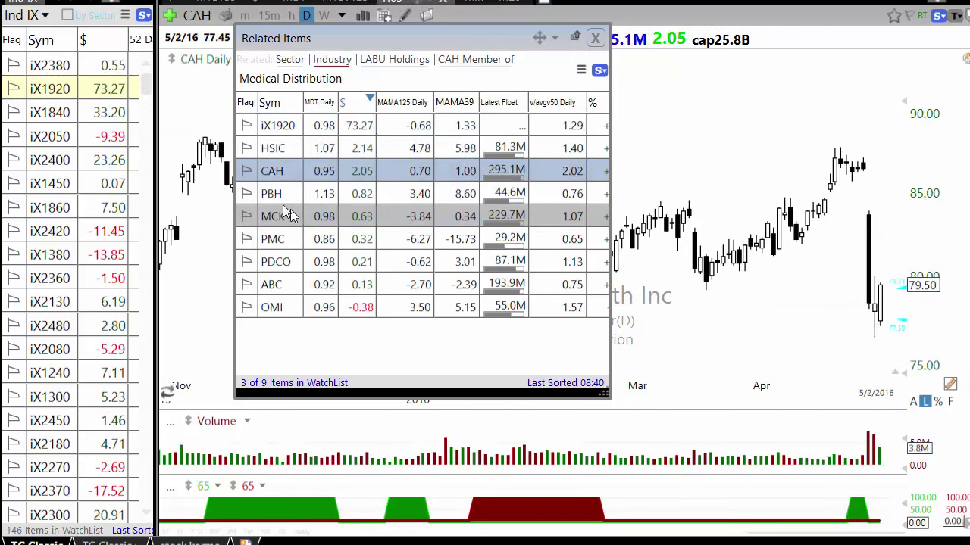
pyautogui.press('Down')
pyautogui.press('Down')
pyautogui.press('Down')
pyautogui.press('Down')
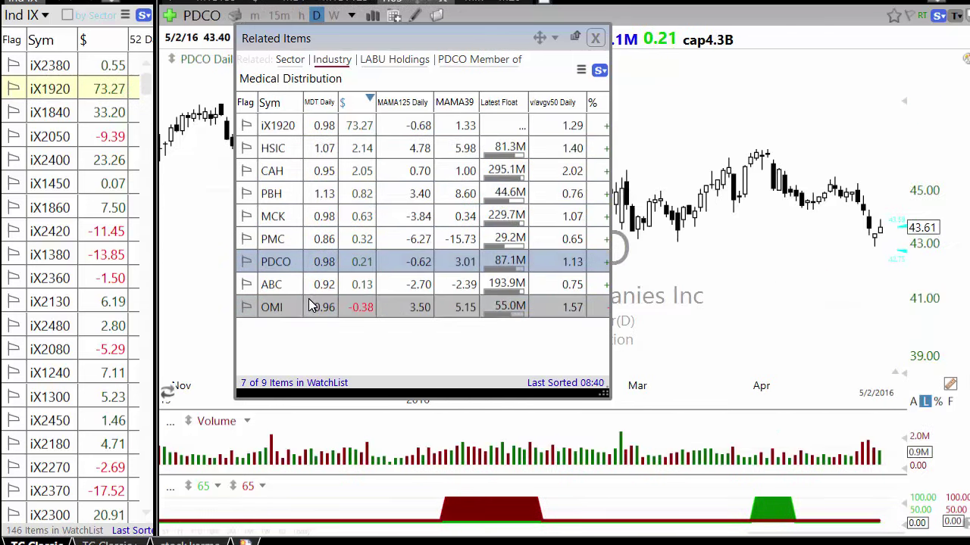
pyautogui.click(279, 307)
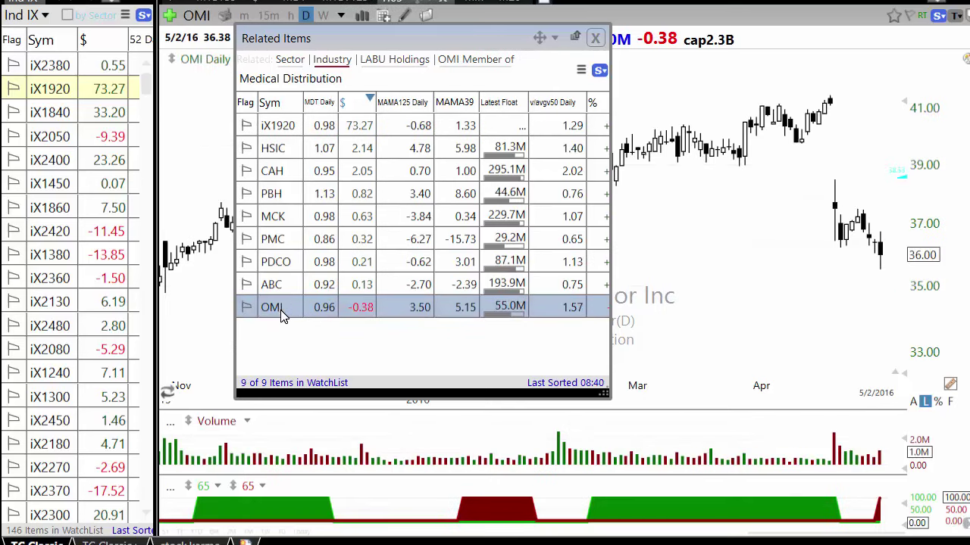
pyautogui.click(595, 38)
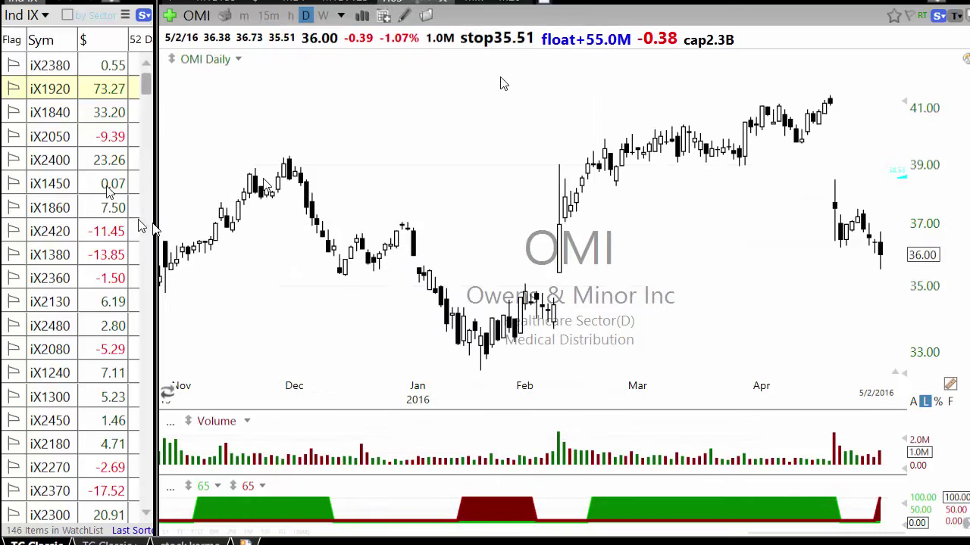
# Examine the daily charts of the industry indexes one after another, from Biotechnology iX1840 through Airlines iX2080
pyautogui.click(84, 115)
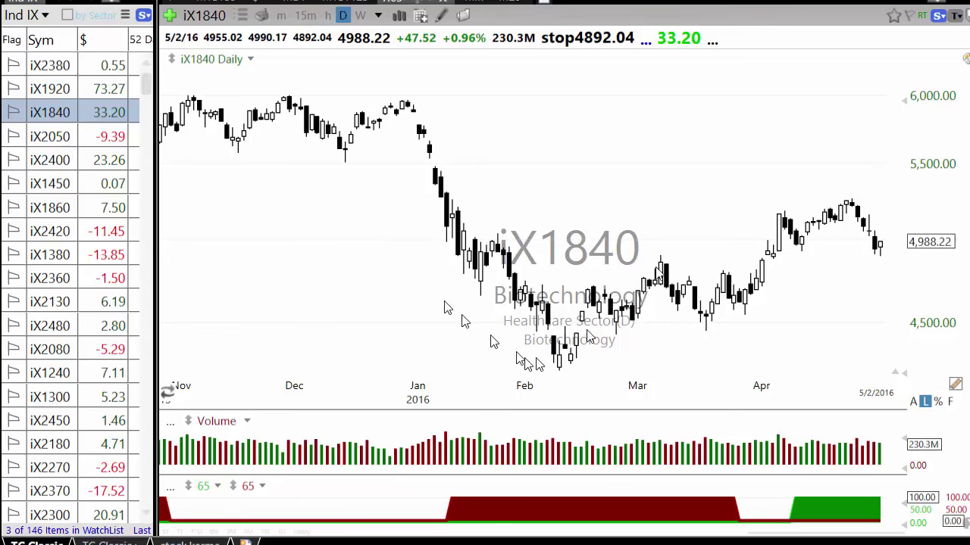
pyautogui.click(45, 144)
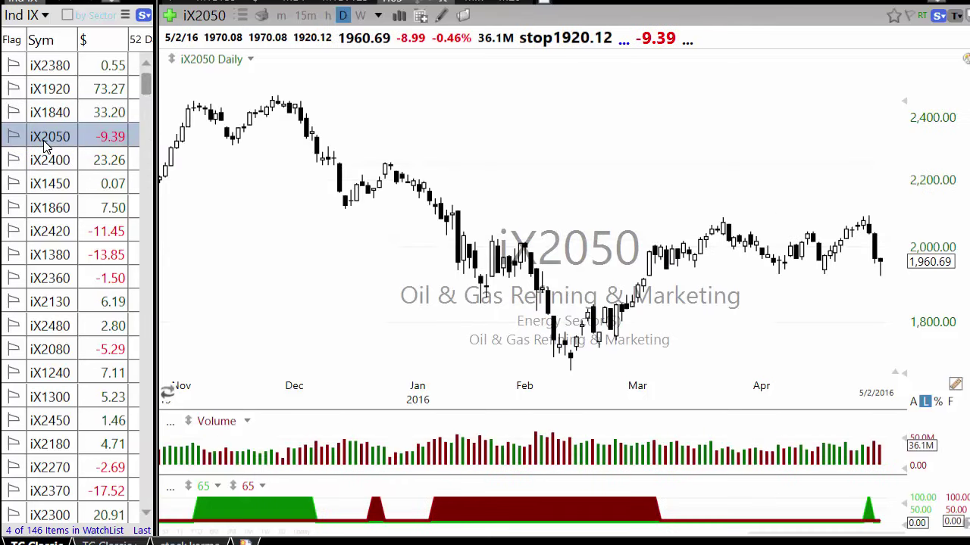
pyautogui.click(43, 162)
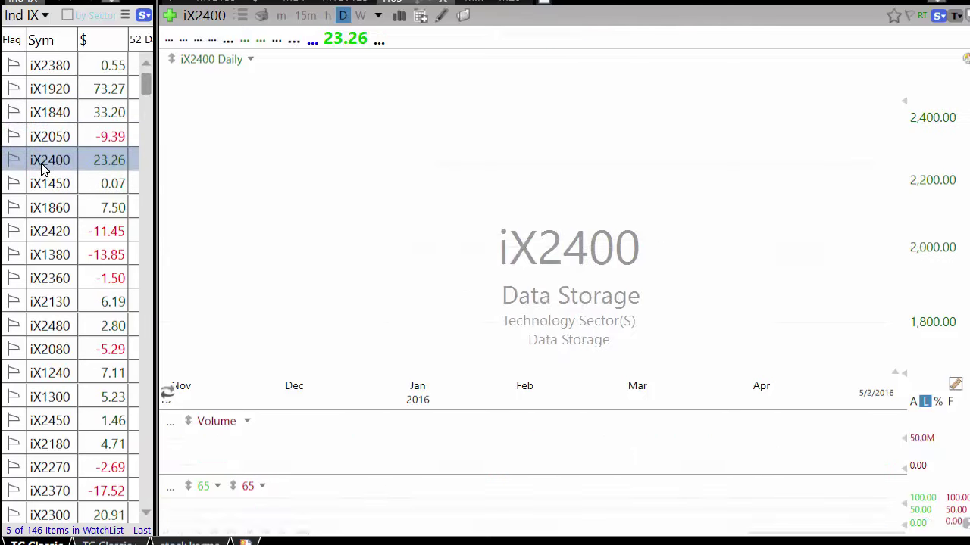
pyautogui.click(47, 190)
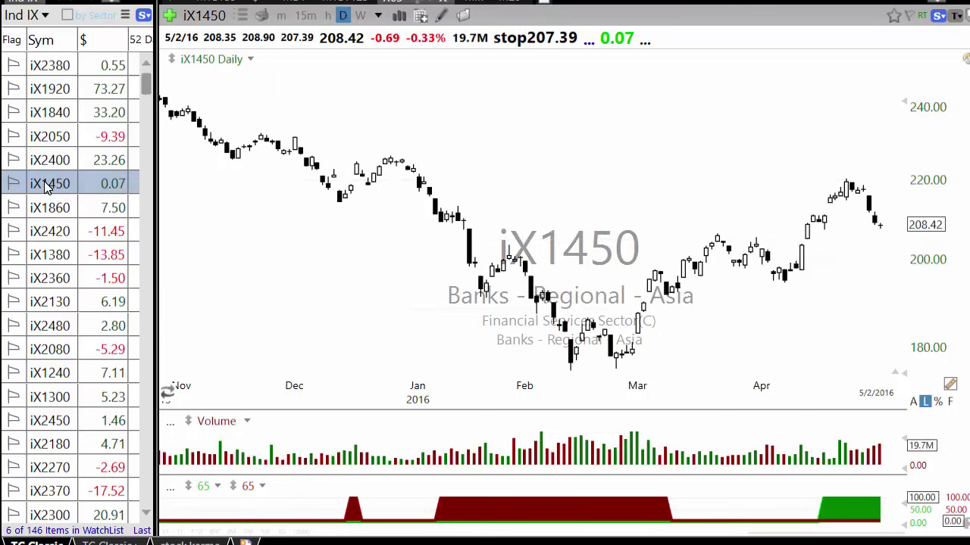
pyautogui.click(50, 213)
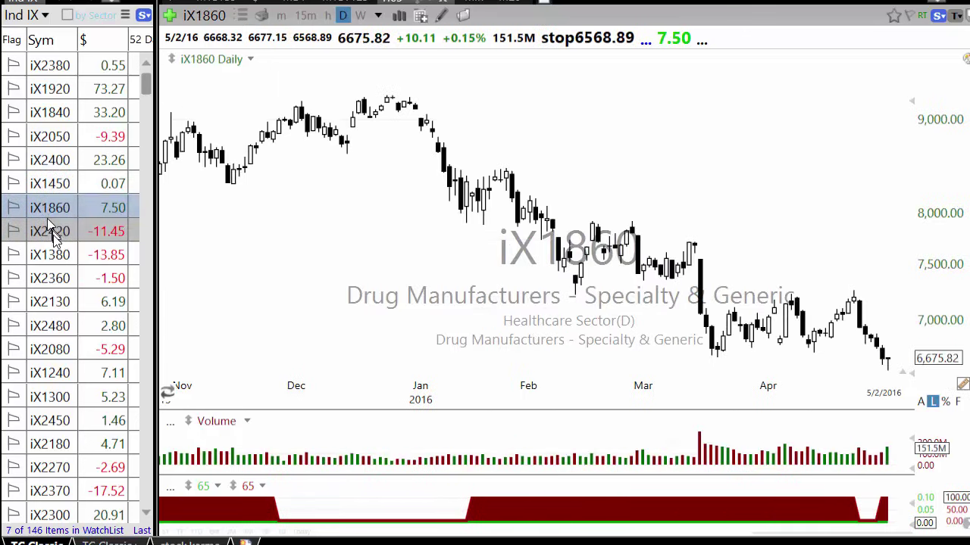
pyautogui.click(53, 235)
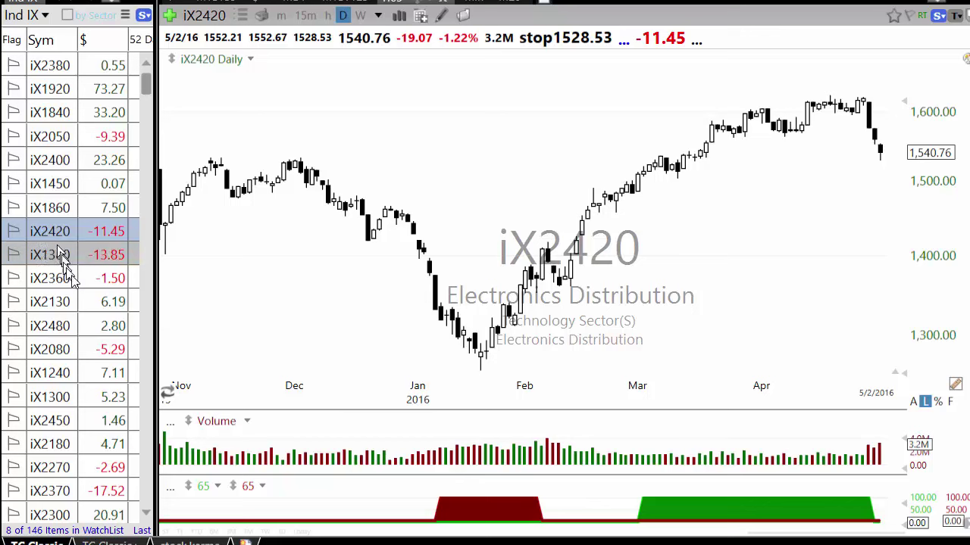
pyautogui.click(66, 261)
pyautogui.click(68, 278)
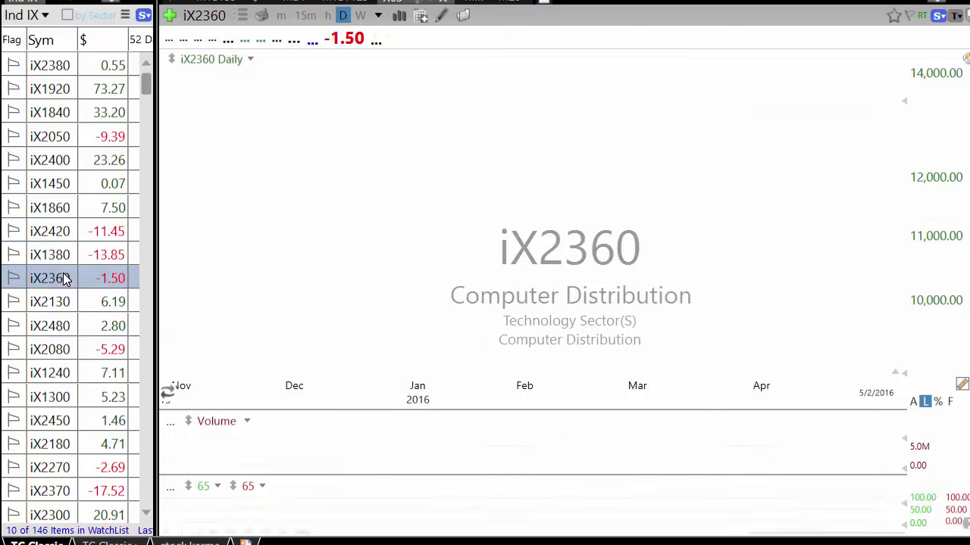
pyautogui.click(66, 309)
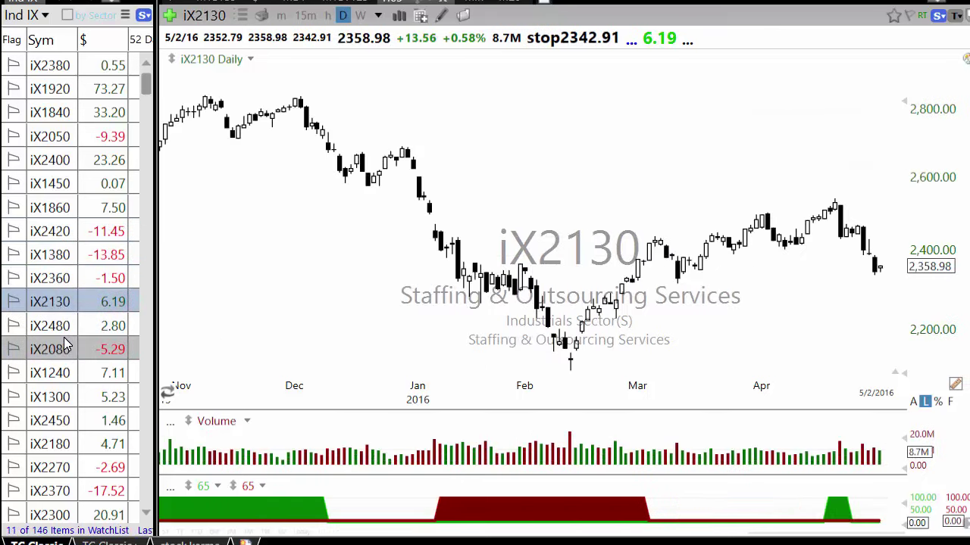
pyautogui.click(66, 347)
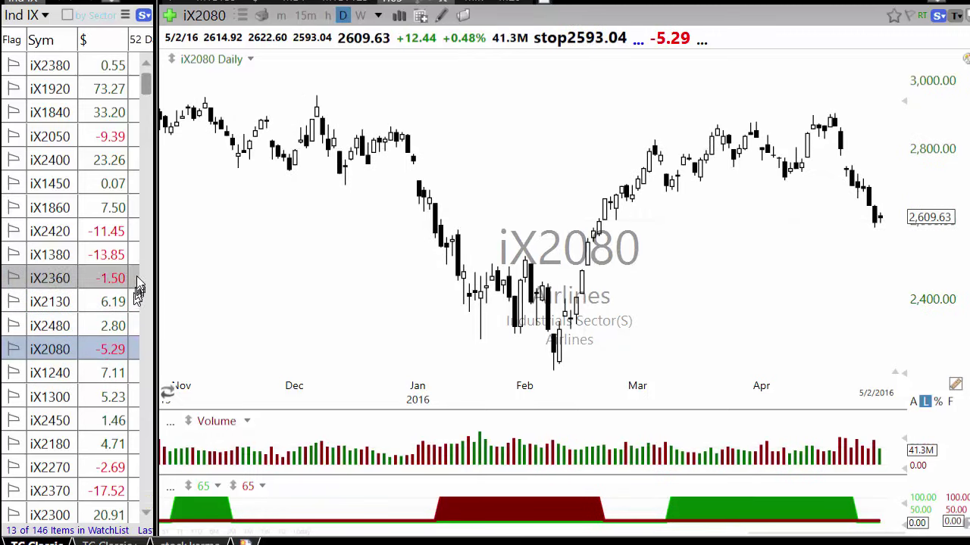
# Widen the index list, sort it by 10 Daily in descending order and chart Computer Distribution iX2360
pyautogui.moveTo(155, 234); pyautogui.dragTo(477, 234)
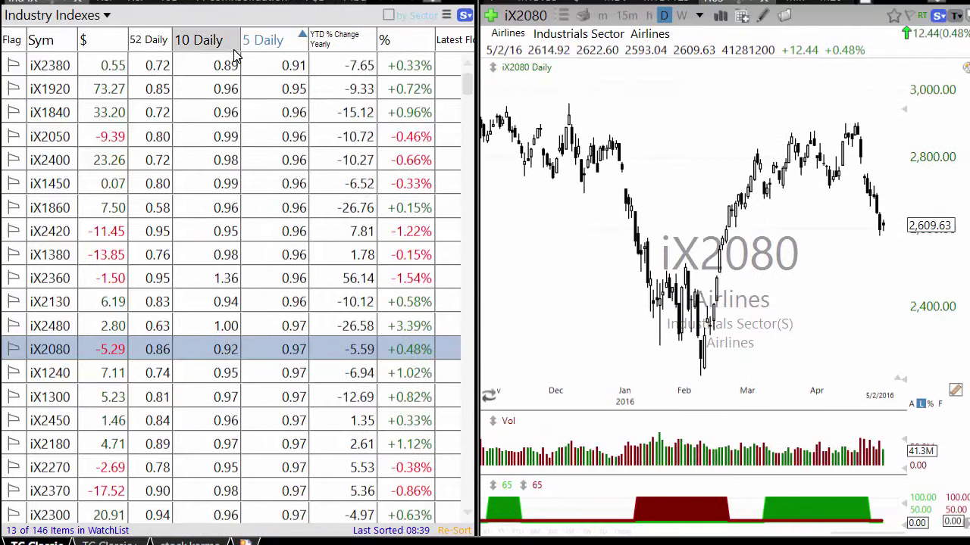
pyautogui.click(193, 46)
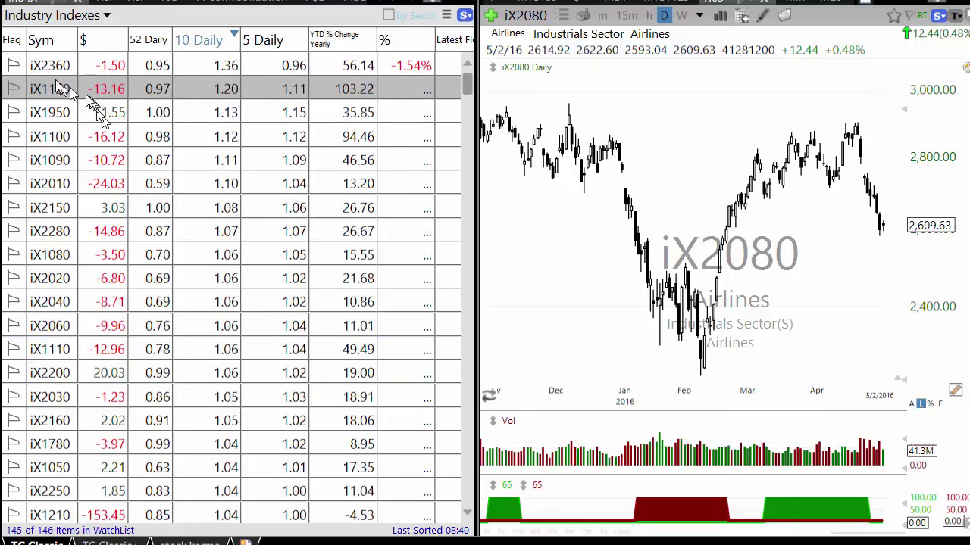
pyautogui.click(87, 67)
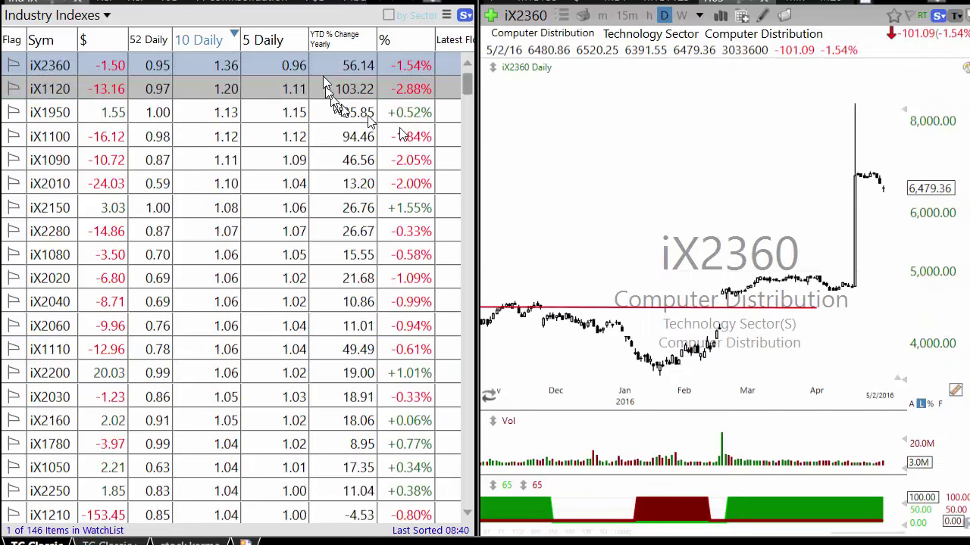
# Sort the indexes by 10 Daily in ascending order and examine the charts of the weakest ones down to iX2130
pyautogui.click(195, 45)
pyautogui.click(53, 66)
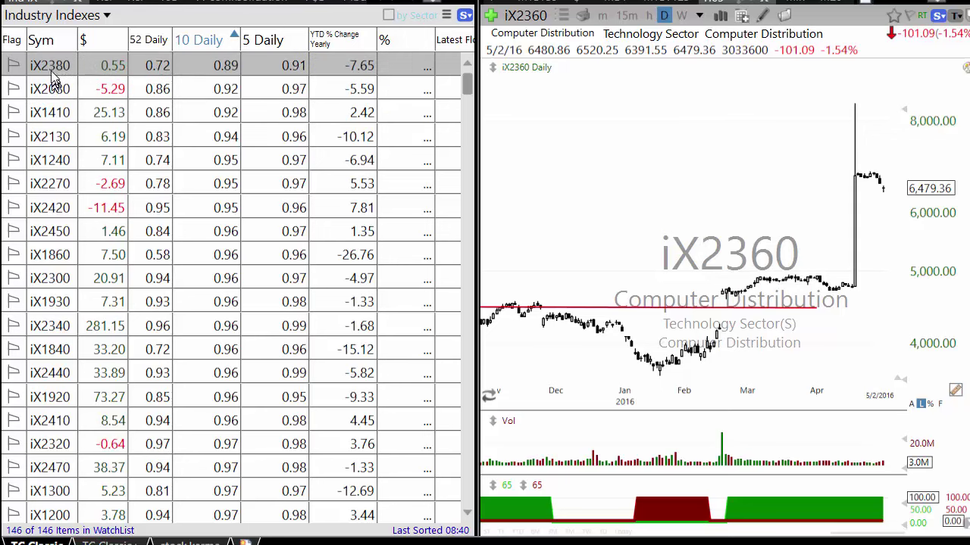
pyautogui.click(54, 95)
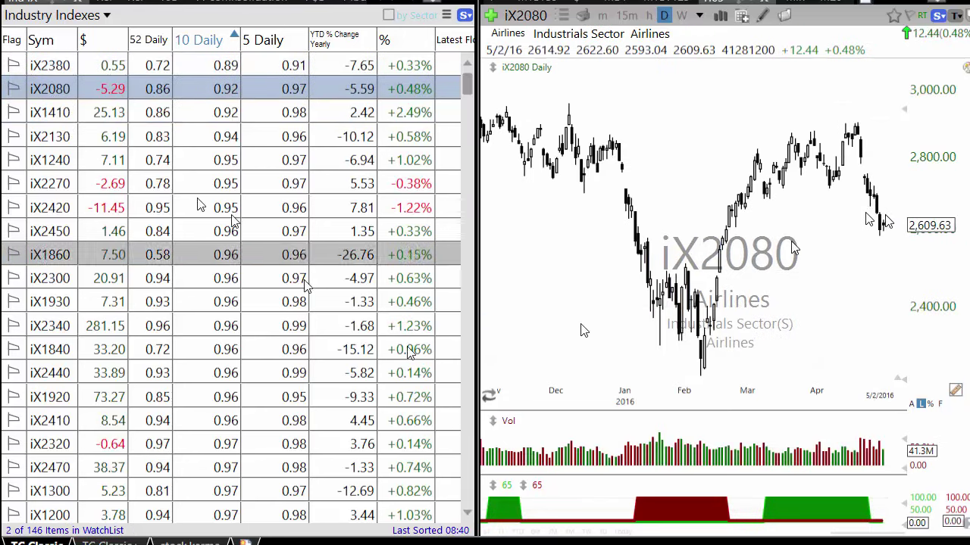
pyautogui.click(67, 121)
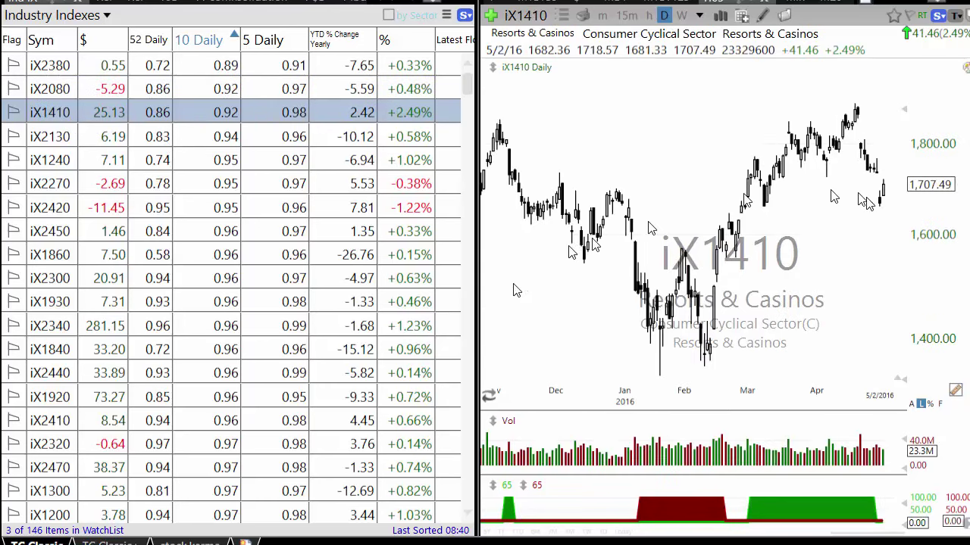
pyautogui.click(77, 138)
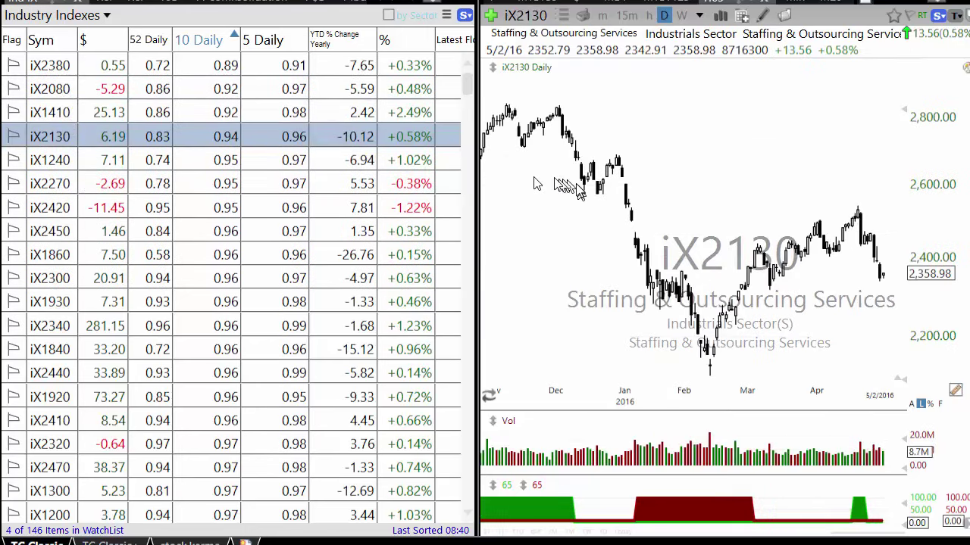
# Narrow the index list, show the related Staffing & Outsourcing Services stocks and examine the daily charts from EGL through TBI
pyautogui.moveTo(481, 170); pyautogui.dragTo(204, 218)
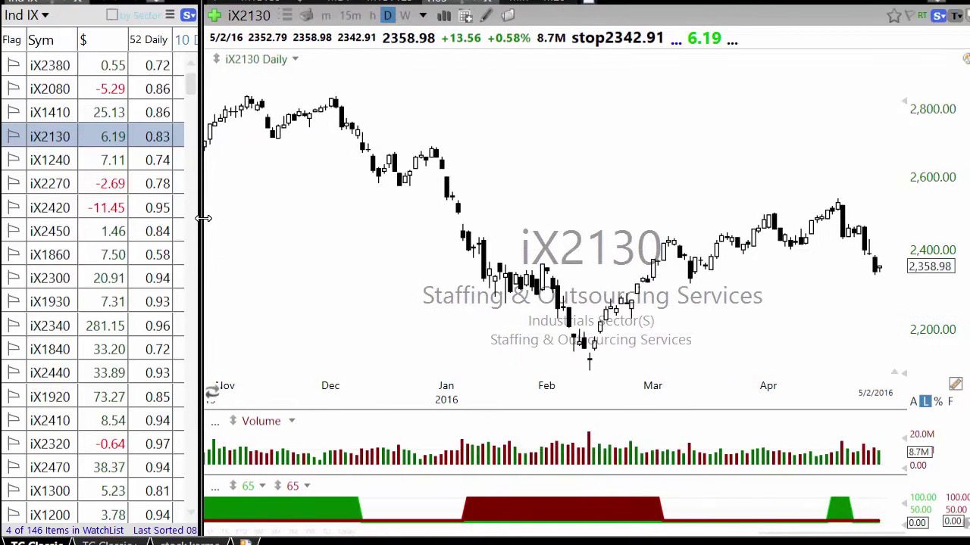
pyautogui.click(287, 16)
pyautogui.click(350, 145)
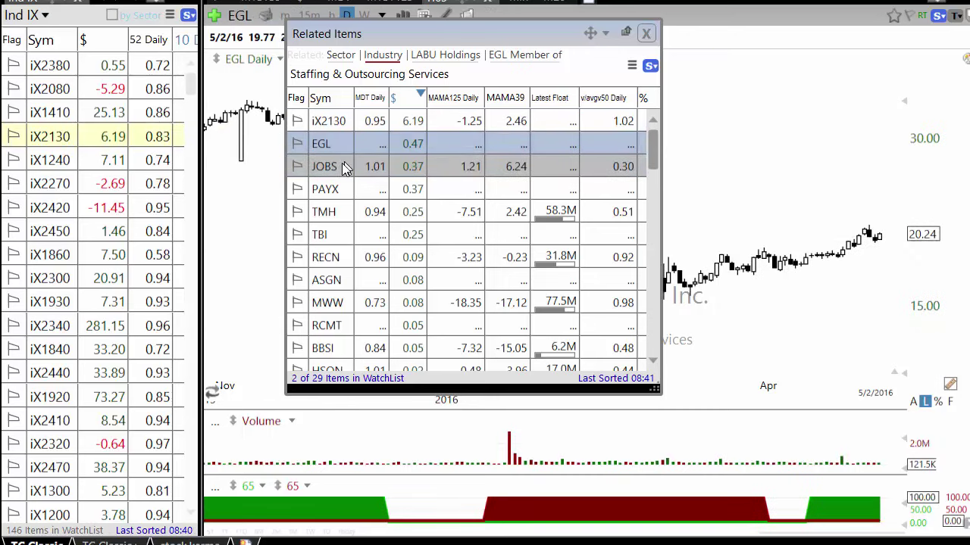
pyautogui.click(344, 166)
pyautogui.click(343, 213)
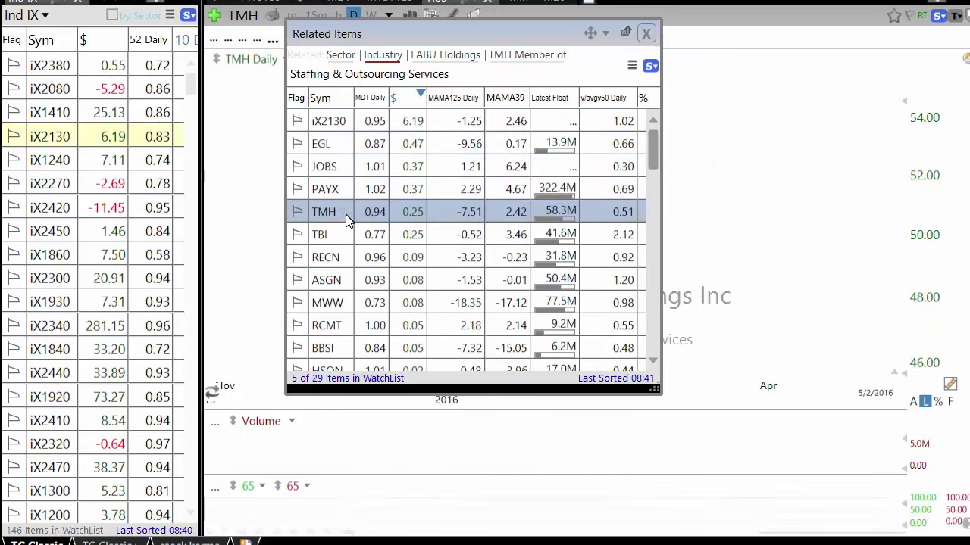
pyautogui.click(346, 235)
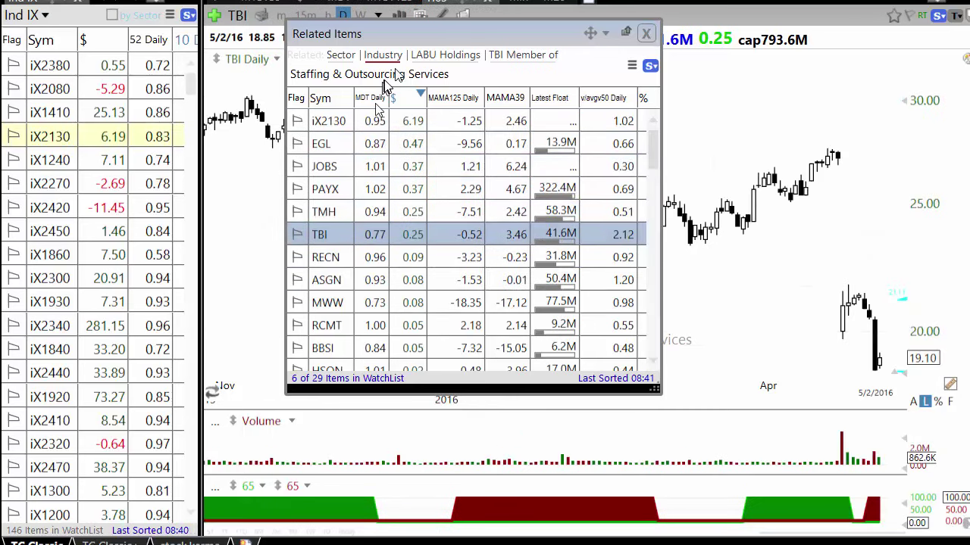
# Move the related items list off the price chart, examine the remaining staffing stocks from RECN through MAN, and close the list
pyautogui.moveTo(416, 34); pyautogui.dragTo(140, 159)
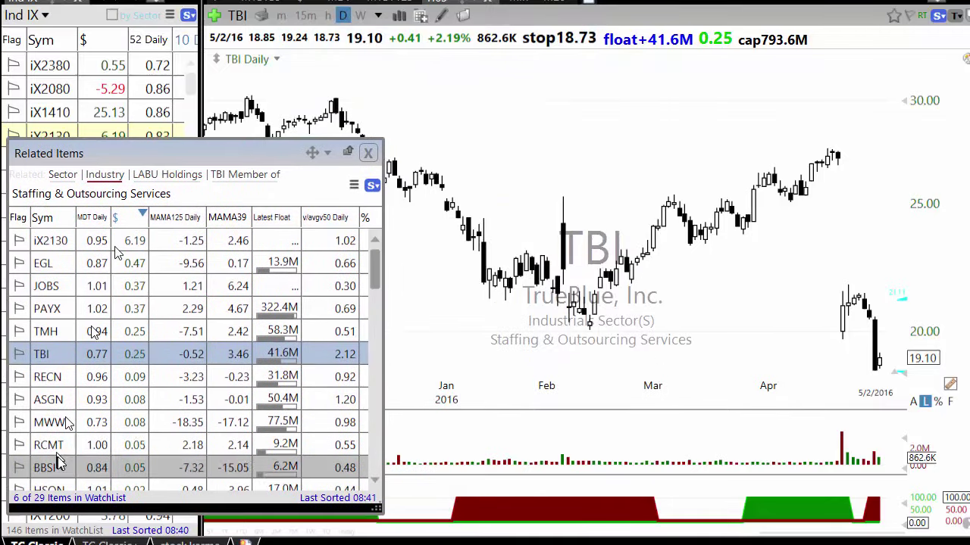
pyautogui.click(46, 376)
pyautogui.click(69, 407)
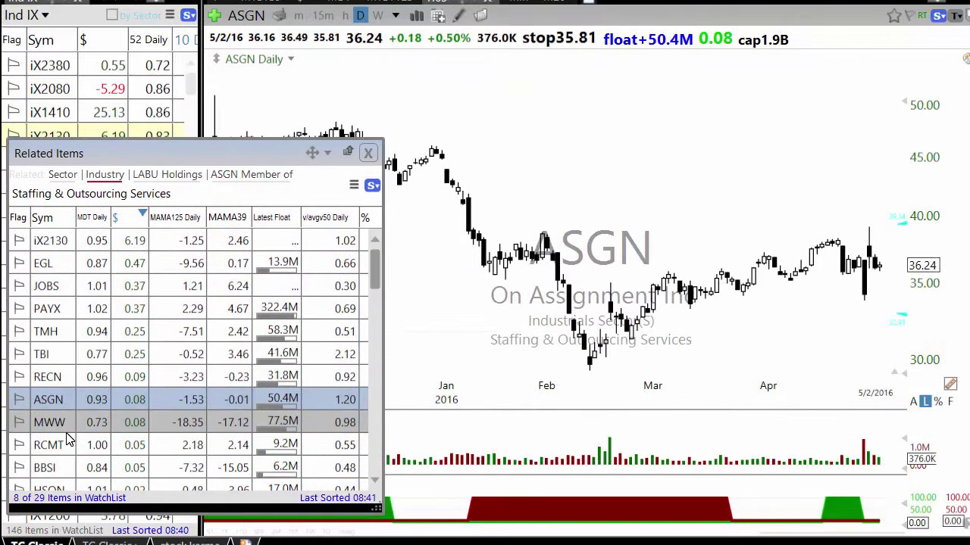
pyautogui.click(68, 470)
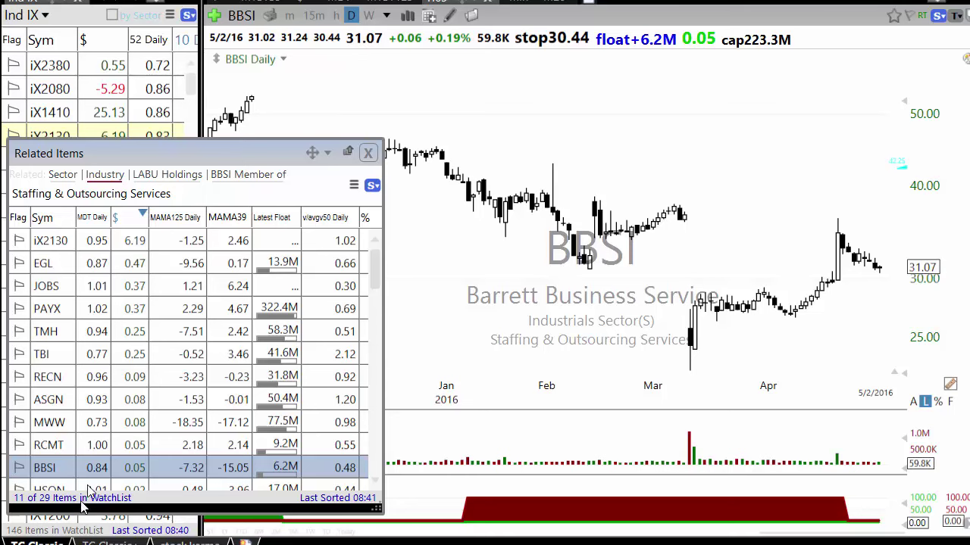
pyautogui.scroll(-5, 91, 485)
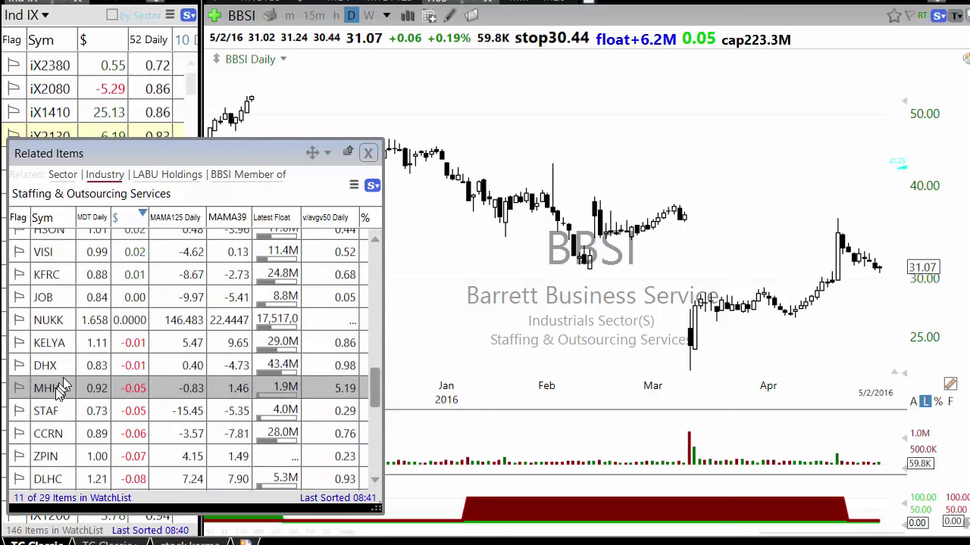
pyautogui.click(57, 392)
pyautogui.click(67, 457)
pyautogui.scroll(-3, 83, 447)
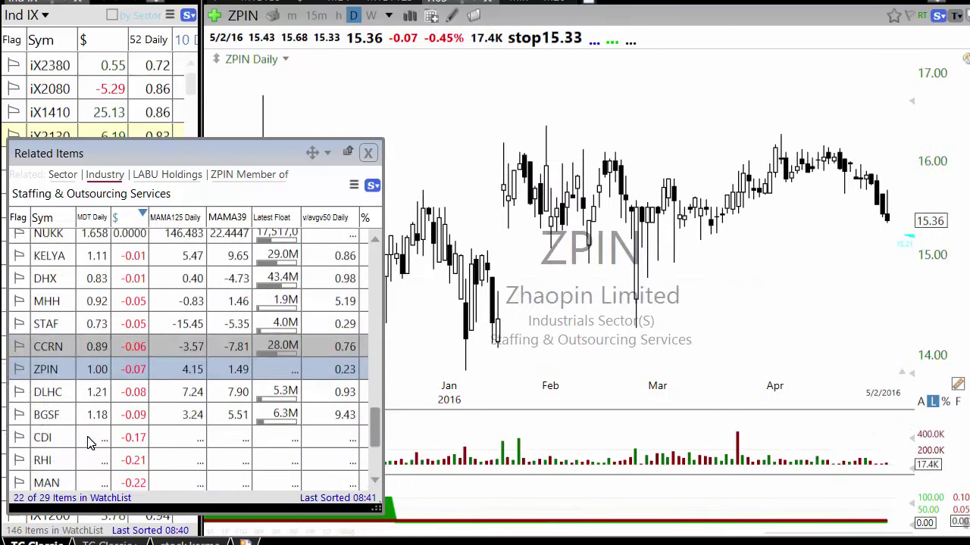
pyautogui.click(76, 434)
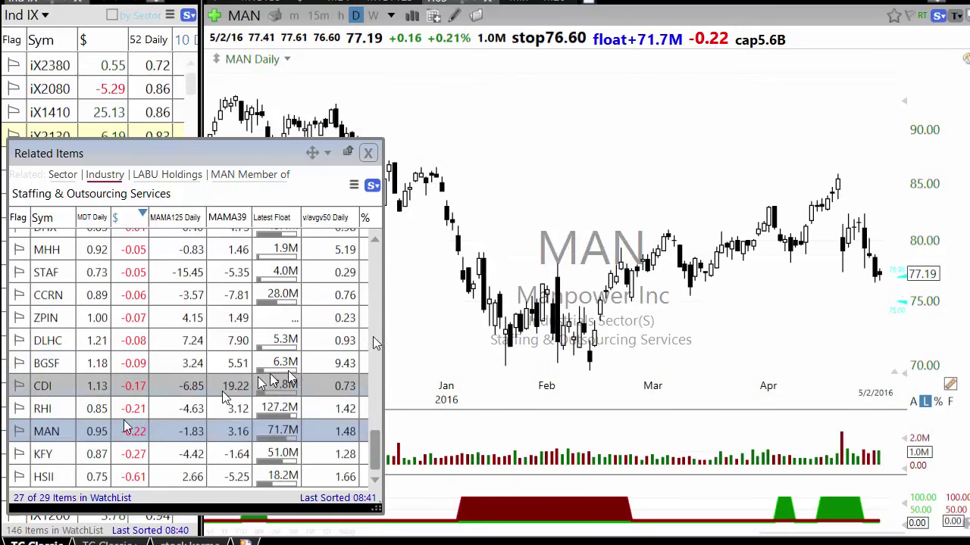
pyautogui.click(368, 154)
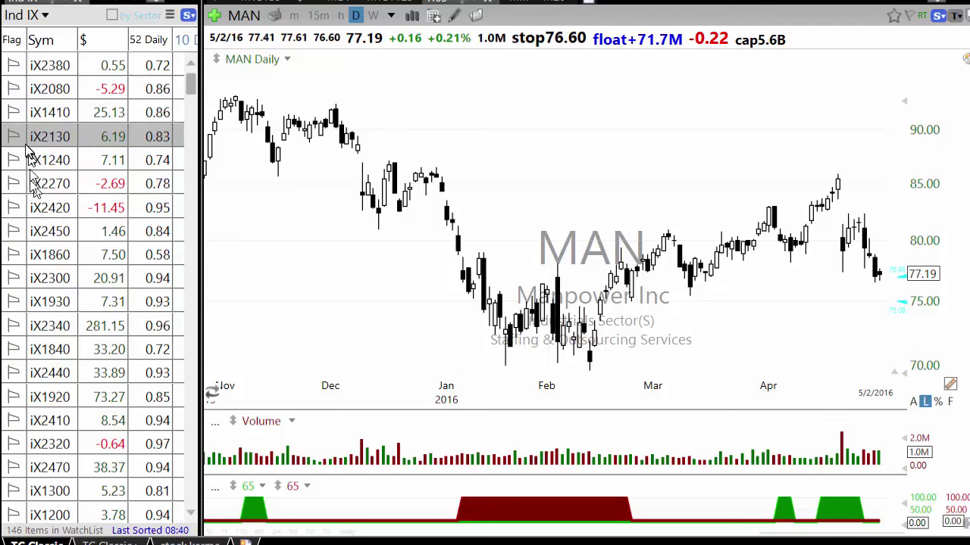
# Chart Residential Construction iX1240, re-sort the indexes by 10 Daily in descending order and examine the leading iX2360 and Silver iX1120 charts
pyautogui.click(62, 159)
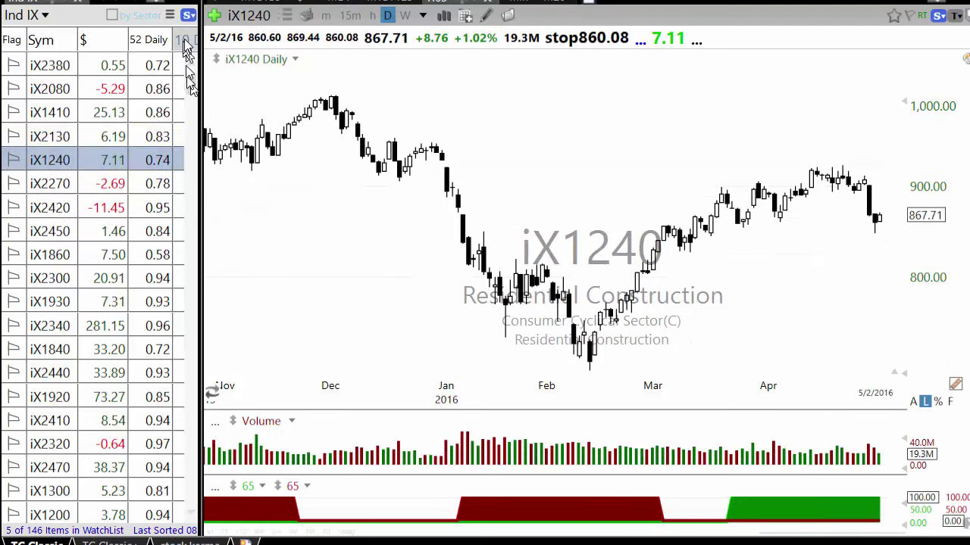
pyautogui.click(186, 43)
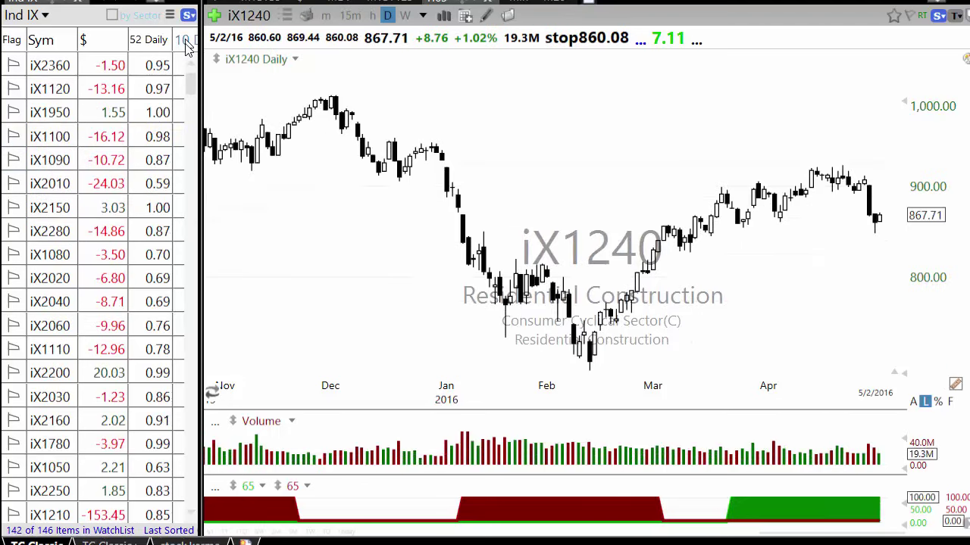
pyautogui.click(47, 72)
pyautogui.click(63, 93)
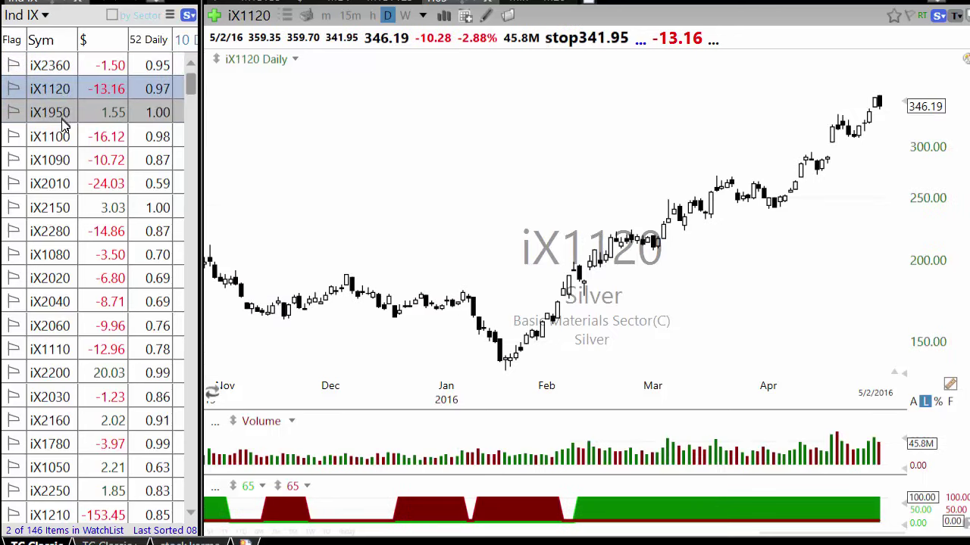
pyautogui.scroll(-2, 439, 356)
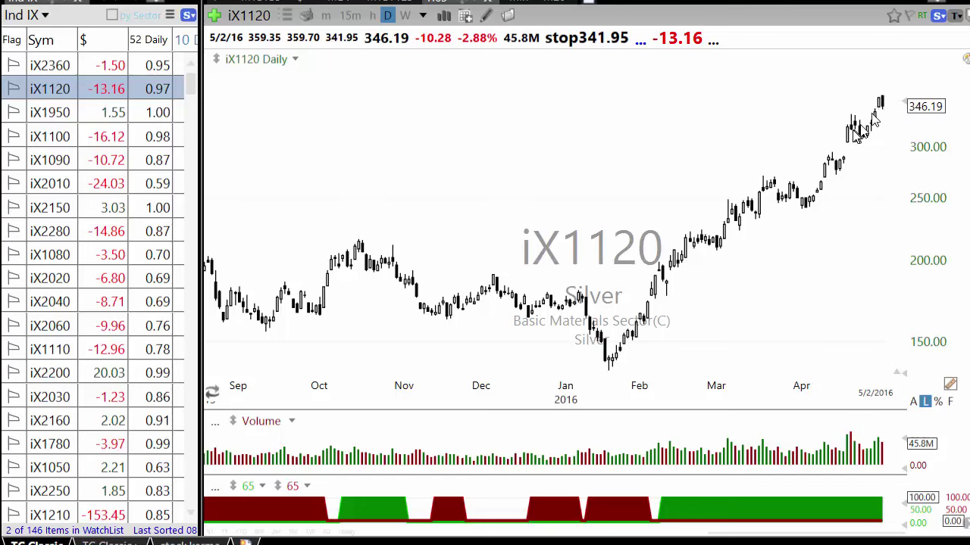
pyautogui.scroll(2, 856, 133)
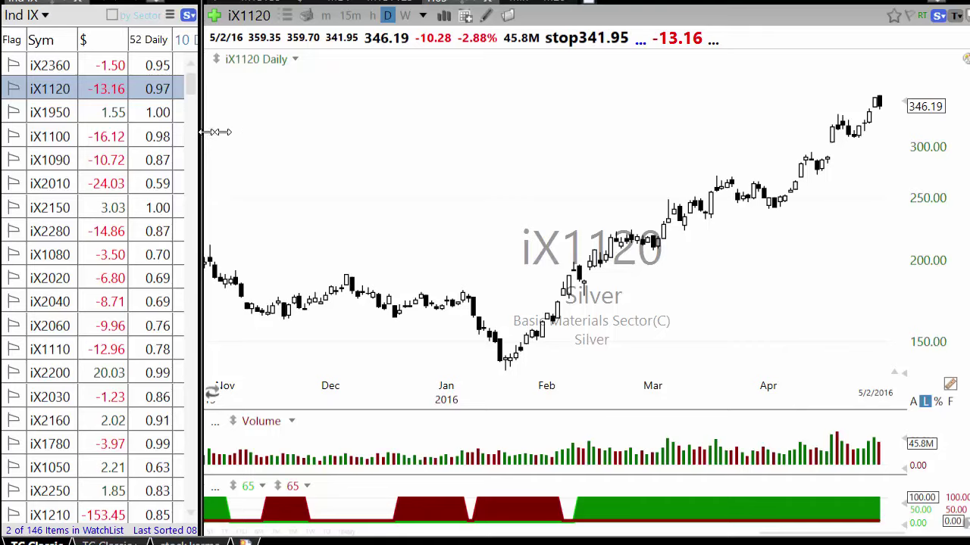
# Sort the index list by MDT Daily in descending order, restore its narrow width and chart Gold iX1100
pyautogui.moveTo(216, 132); pyautogui.dragTo(747, 121)
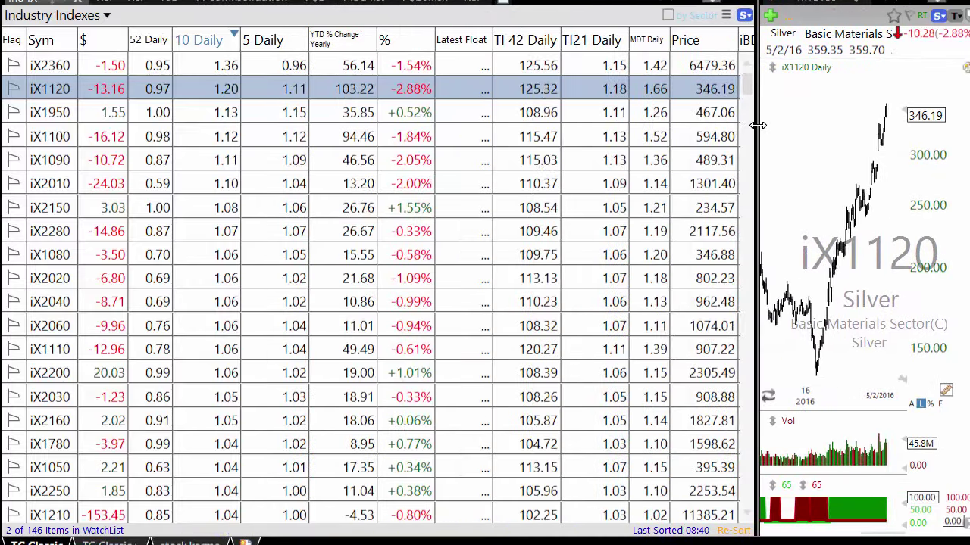
pyautogui.click(648, 41)
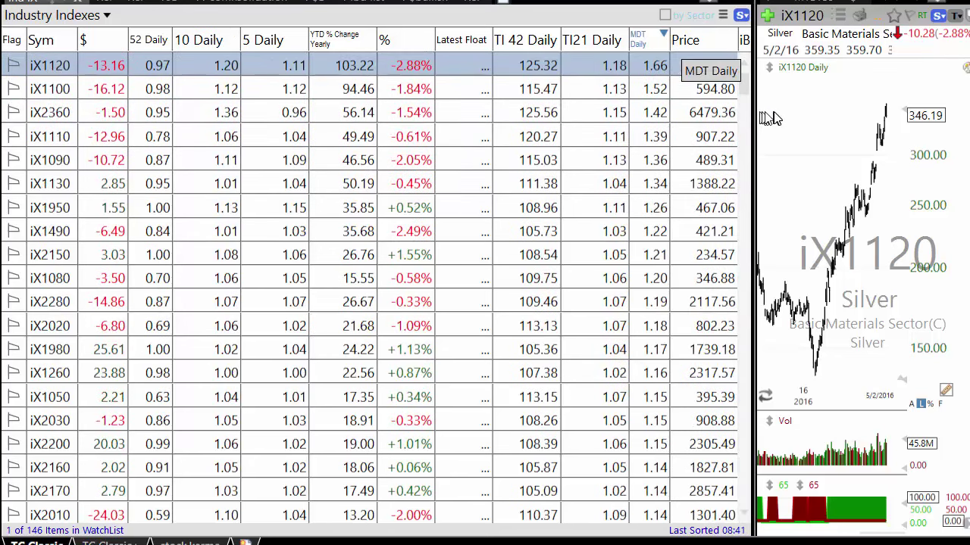
pyautogui.moveTo(754, 112); pyautogui.dragTo(190, 222)
pyautogui.click(47, 91)
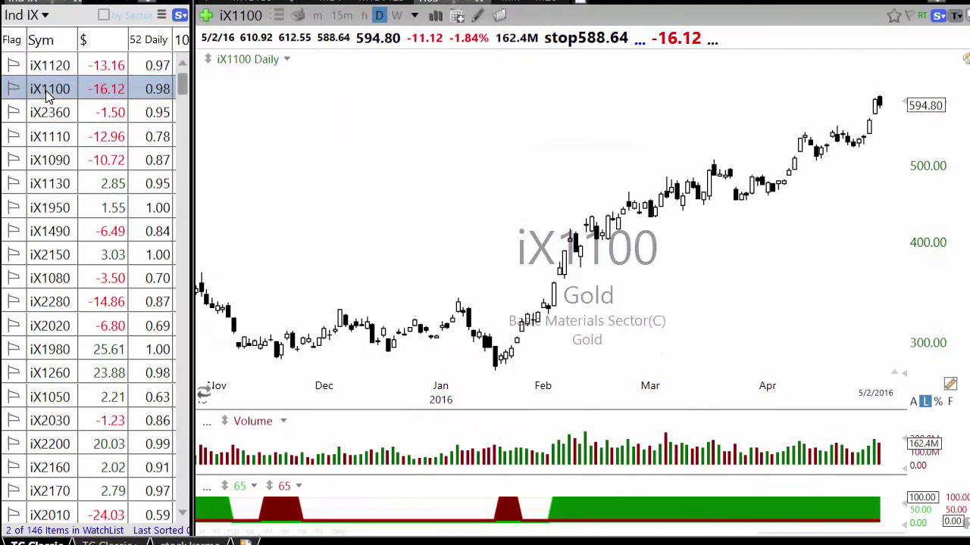
# Examine the daily charts of the leading MDT industries from Computer Distribution iX2360 down to Truck Manufacturing iX2280
pyautogui.click(46, 113)
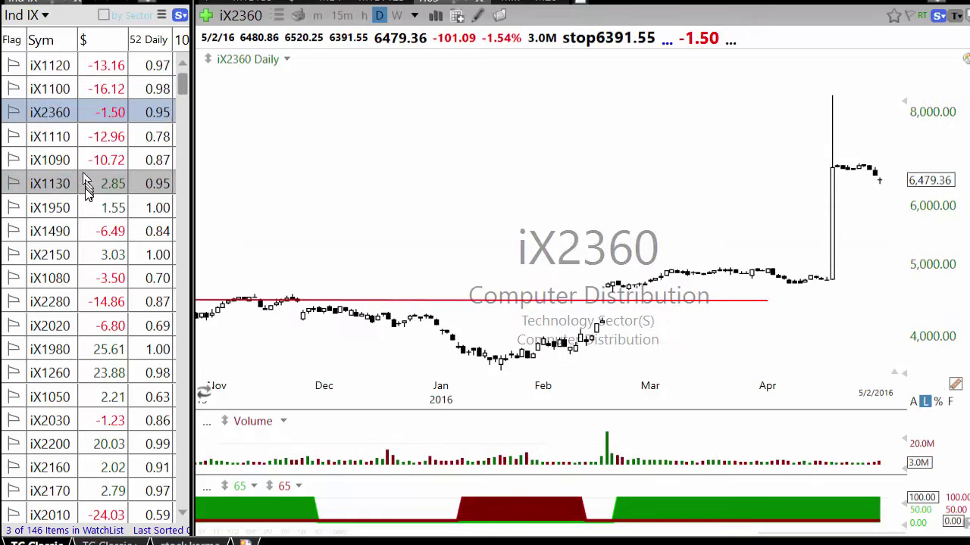
pyautogui.click(50, 136)
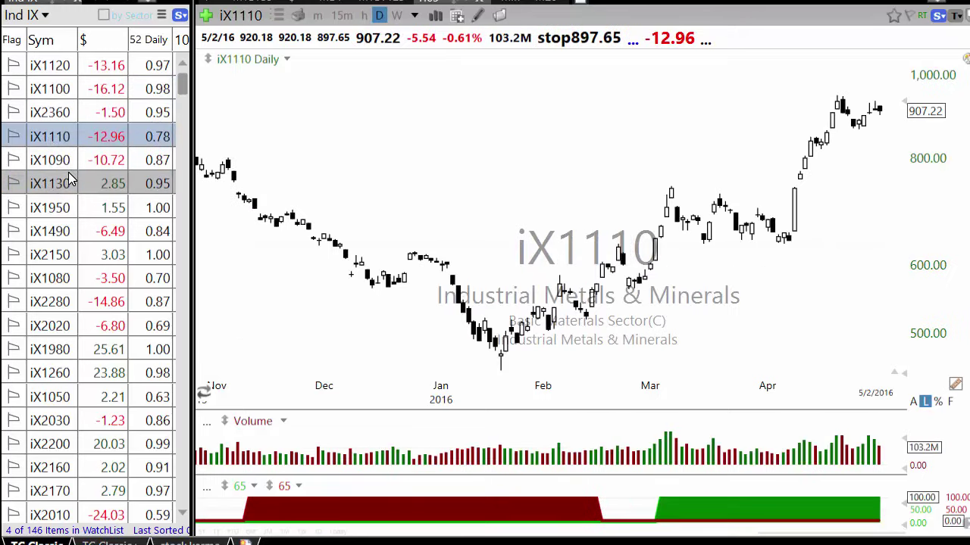
pyautogui.press('Down')
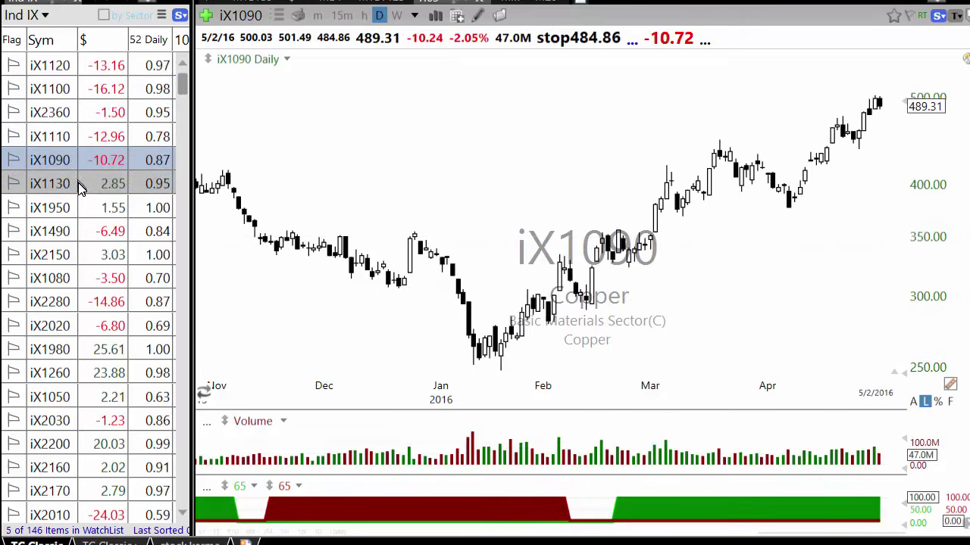
pyautogui.press('Down')
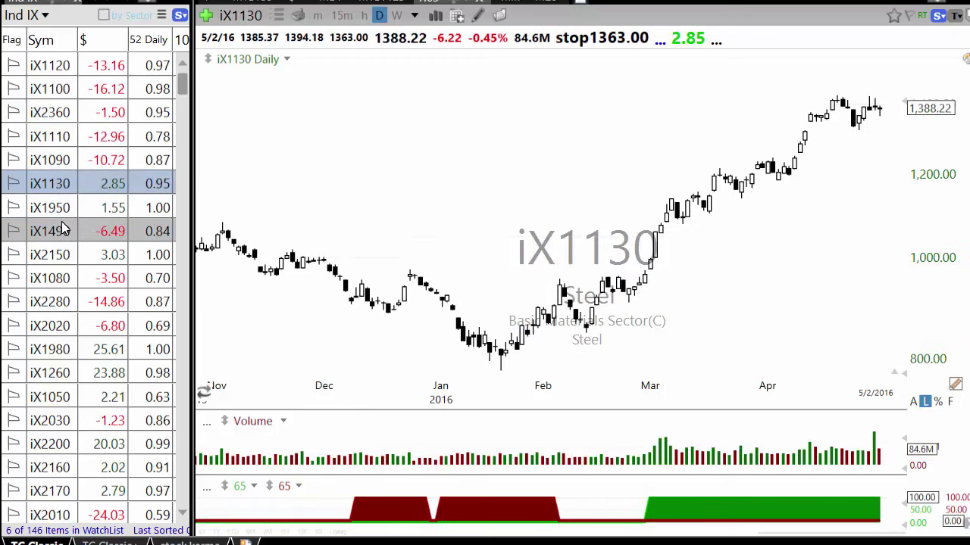
pyautogui.click(65, 231)
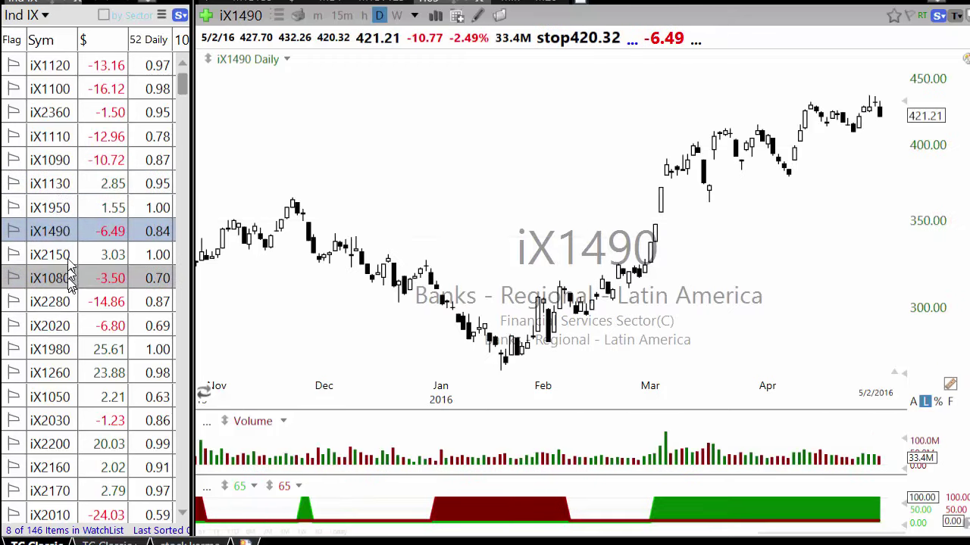
pyautogui.click(70, 255)
pyautogui.click(66, 303)
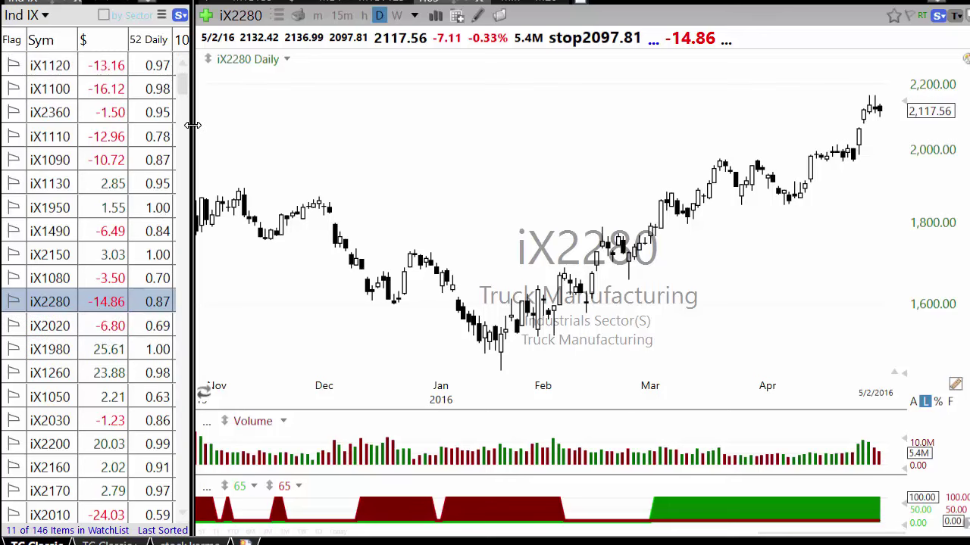
# Sort the industry indexes by daily percent change in descending order, chart Food Distribution iX1810 and narrow the list again
pyautogui.moveTo(193, 125); pyautogui.dragTo(580, 108)
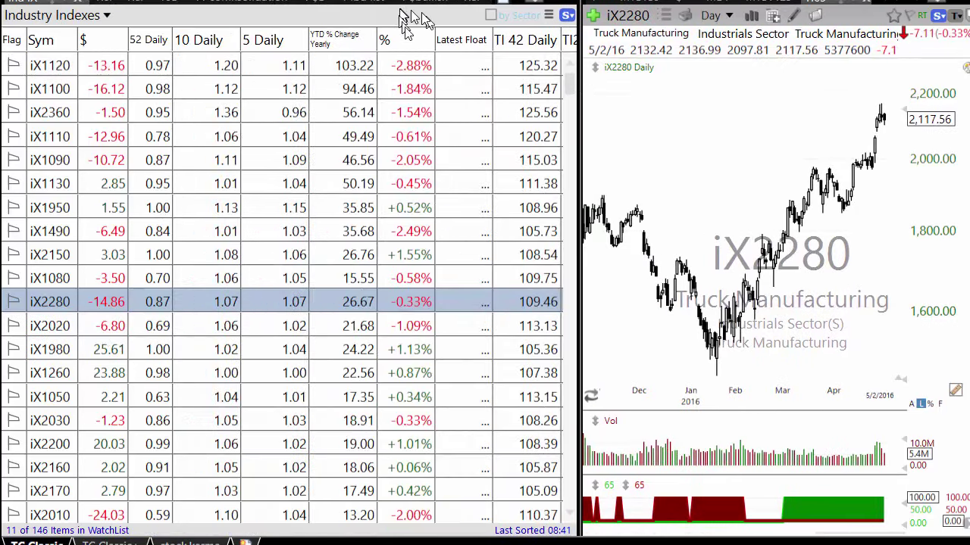
pyautogui.click(403, 39)
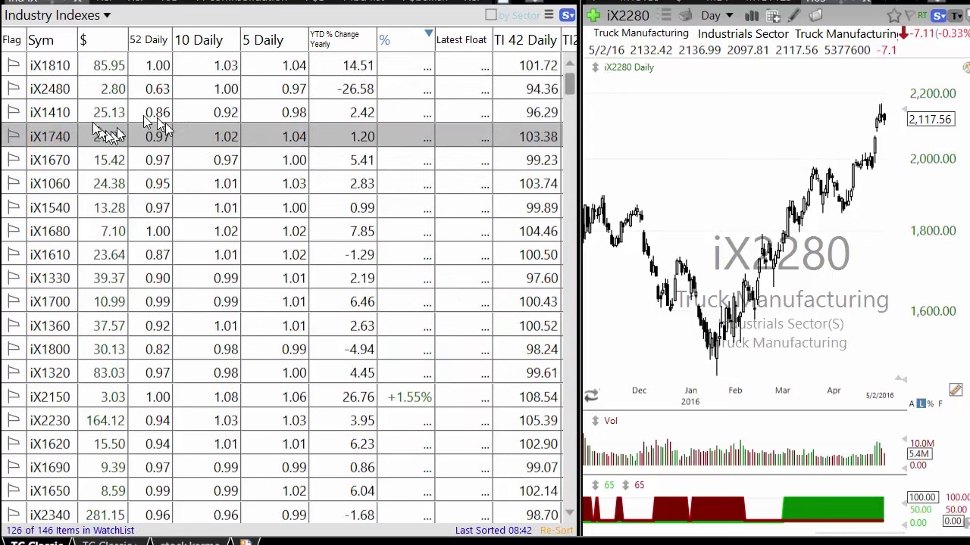
pyautogui.click(45, 67)
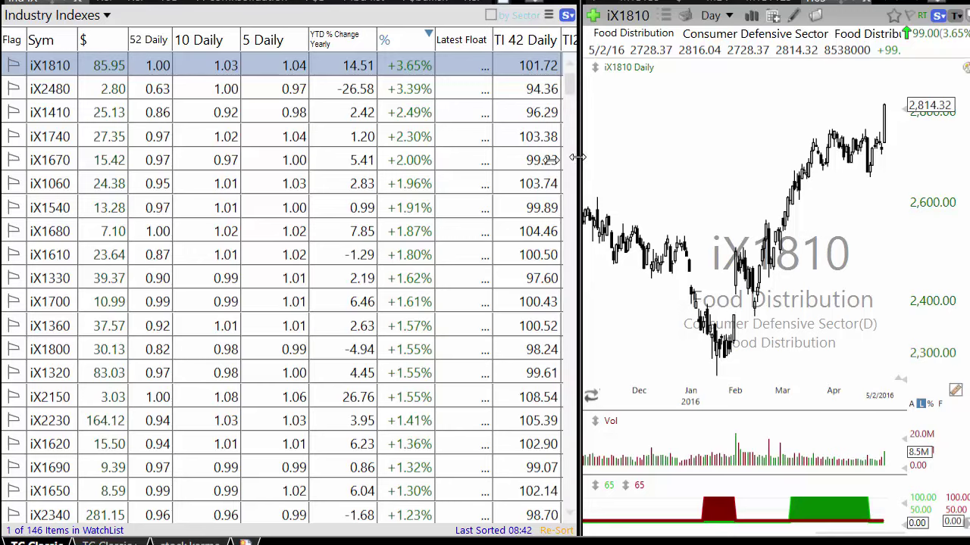
pyautogui.moveTo(580, 162); pyautogui.dragTo(176, 211)
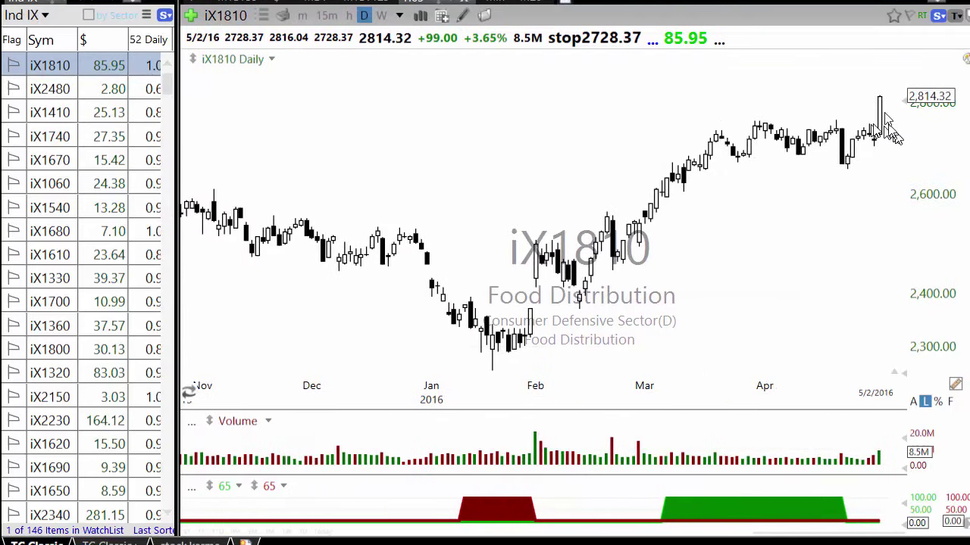
# Examine the daily charts of the day's top percentage gainers from Solar iX2480 down to REIT - Office iX1680
pyautogui.click(109, 91)
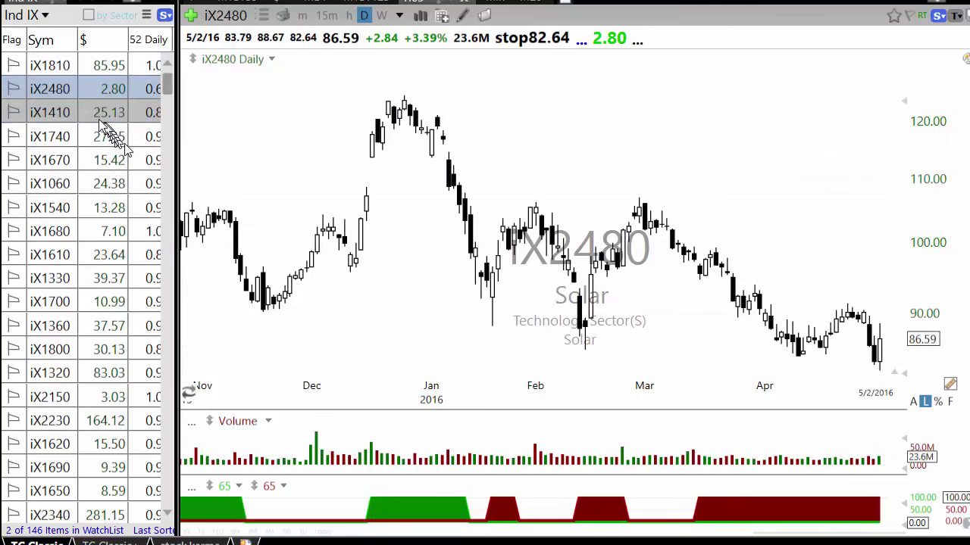
pyautogui.click(108, 114)
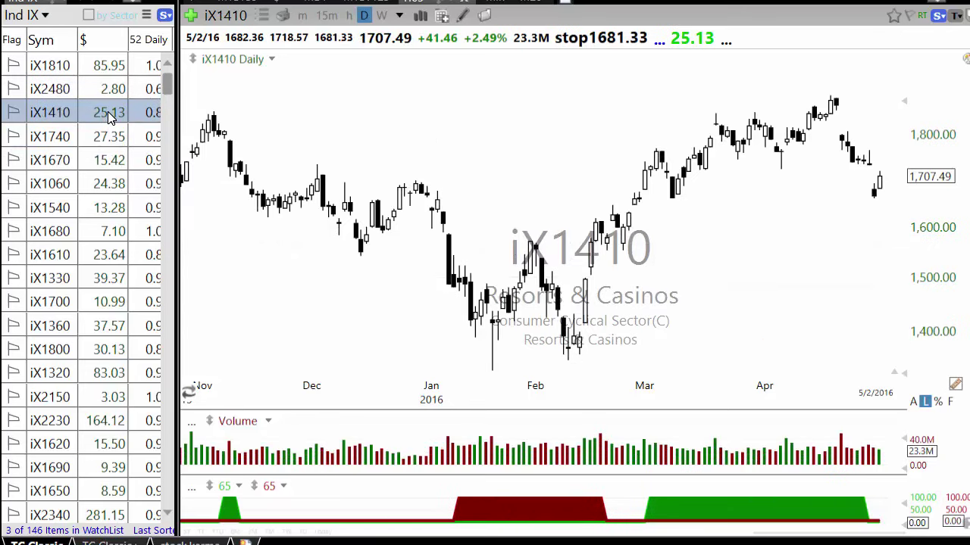
pyautogui.press('Down')
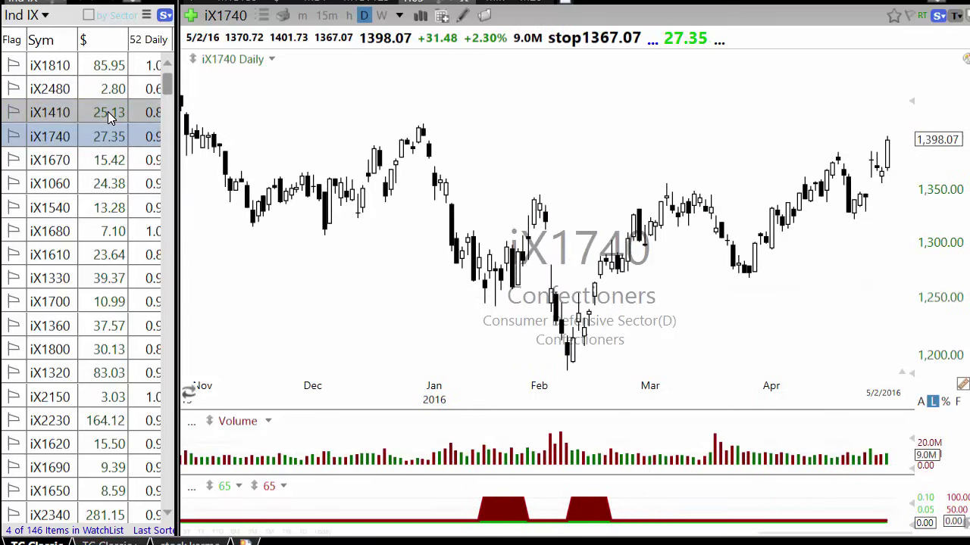
pyautogui.press('Down')
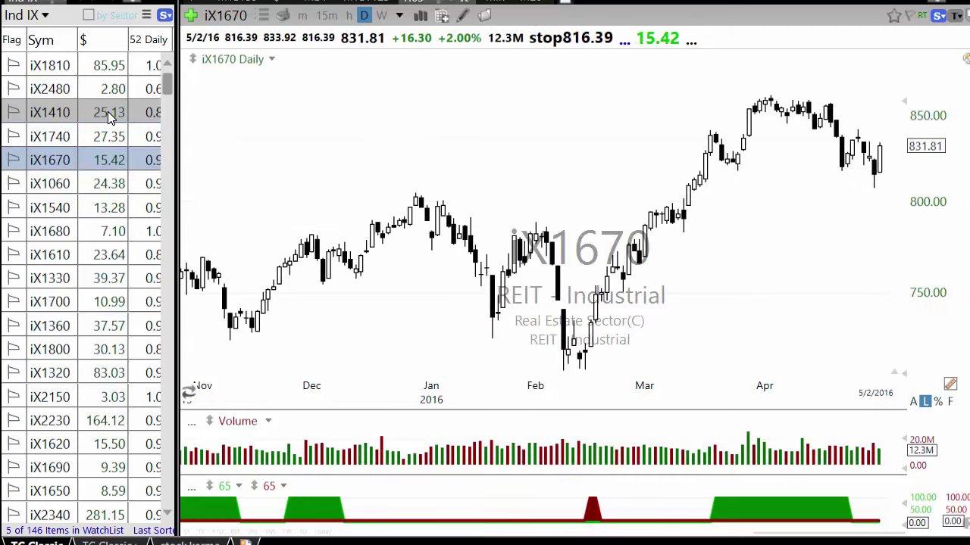
pyautogui.press('Down')
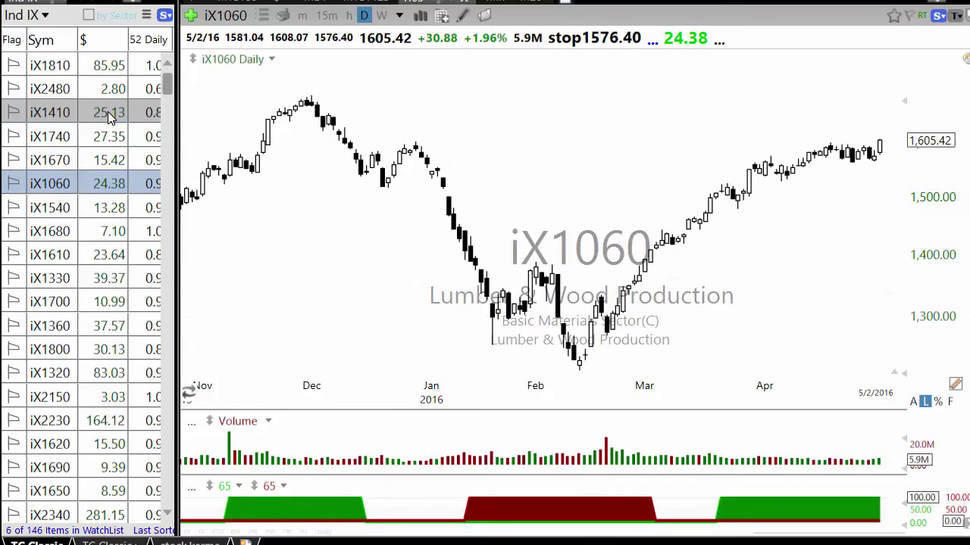
pyautogui.press('Down')
pyautogui.press('Down')
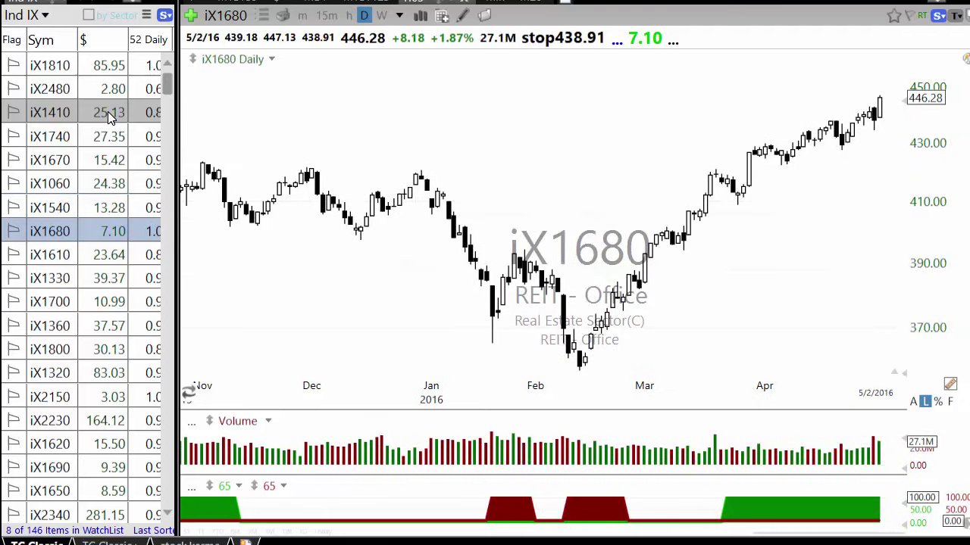
# Continue through the day's percentage gainers, examining the charts from Insurance - Specialty iX1610 to Airports & Air Services iX2230
pyautogui.press('Down')
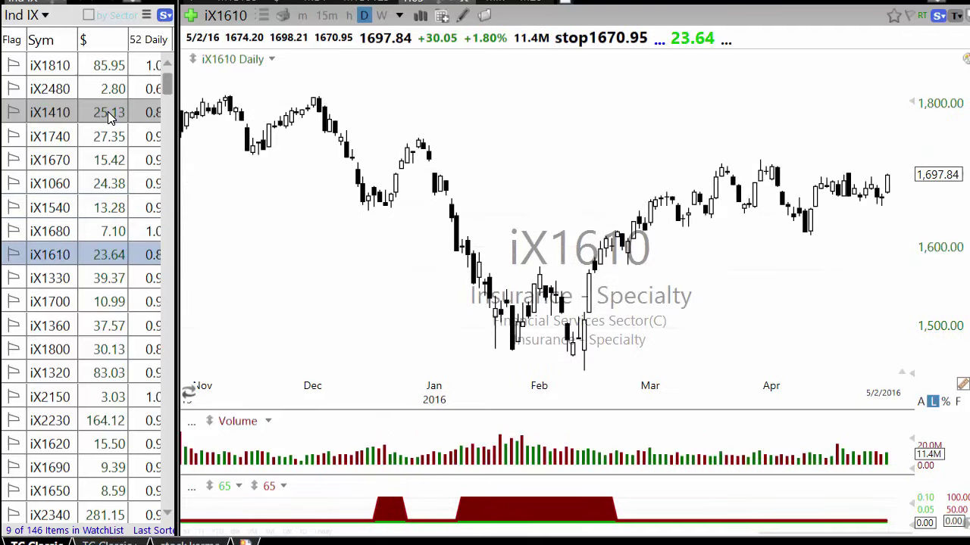
pyautogui.press('Down')
pyautogui.press('Down')
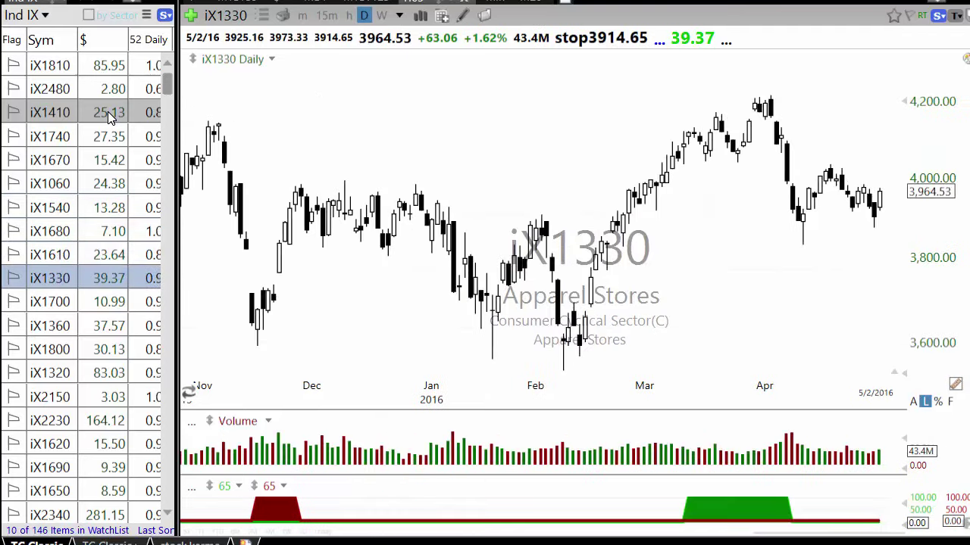
pyautogui.press('Down')
pyautogui.press('Down')
pyautogui.press('Down')
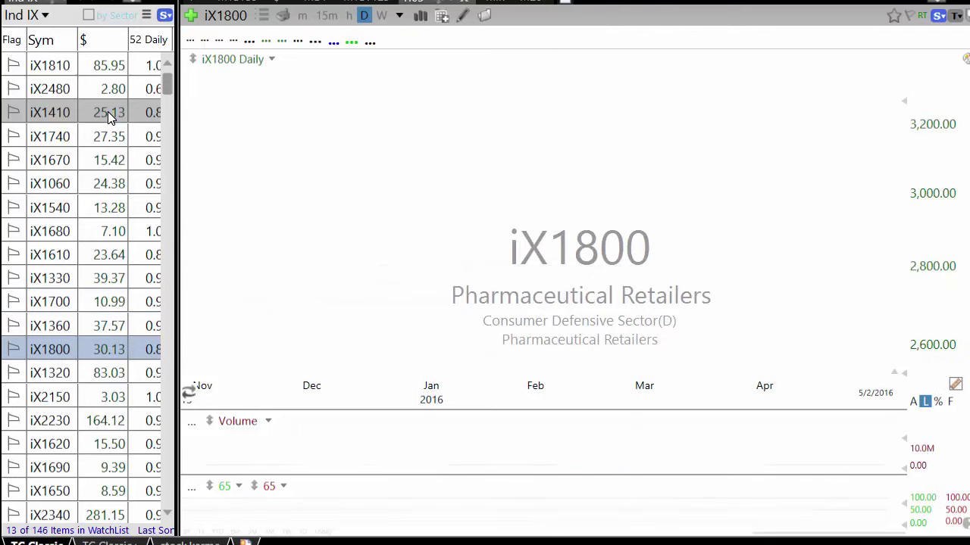
pyautogui.press('Down')
pyautogui.press('Down')
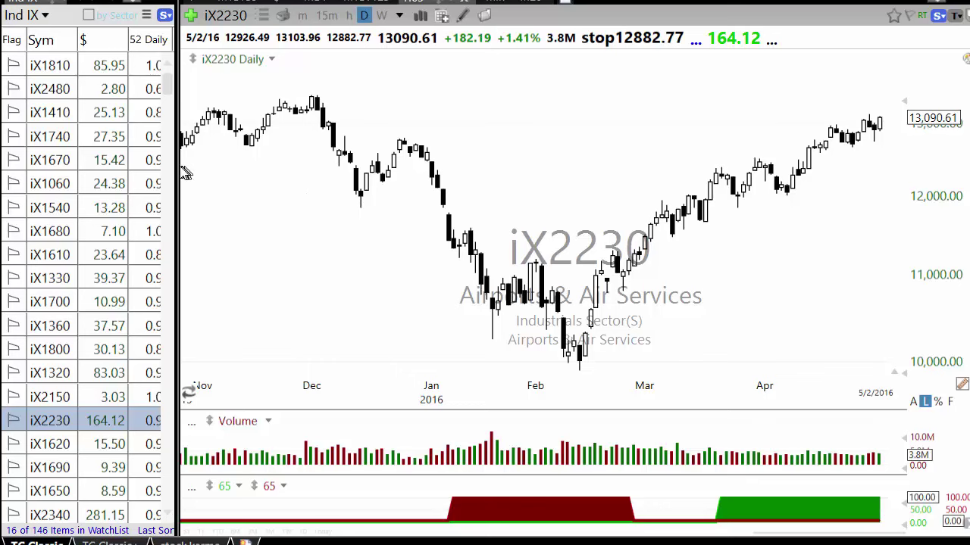
# Sort the index list by 52 Daily in descending order, chart Food Distribution iX1810 and narrow the list to enlarge the chart
pyautogui.moveTo(175, 171); pyautogui.dragTo(674, 170)
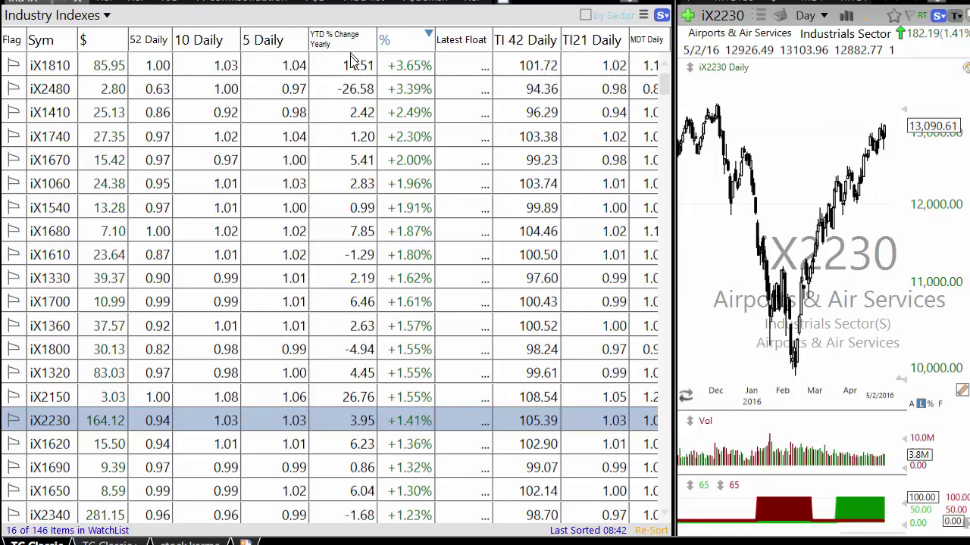
pyautogui.click(151, 41)
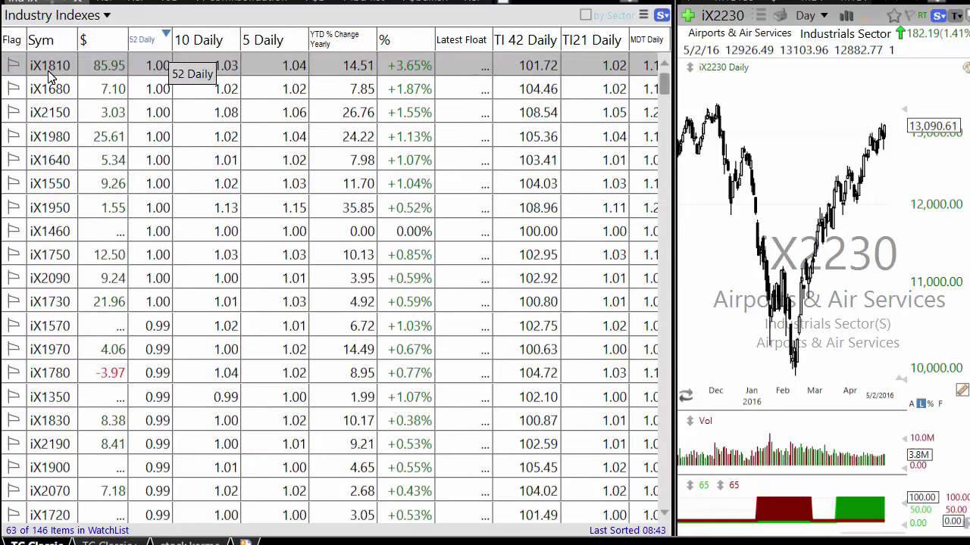
pyautogui.click(48, 70)
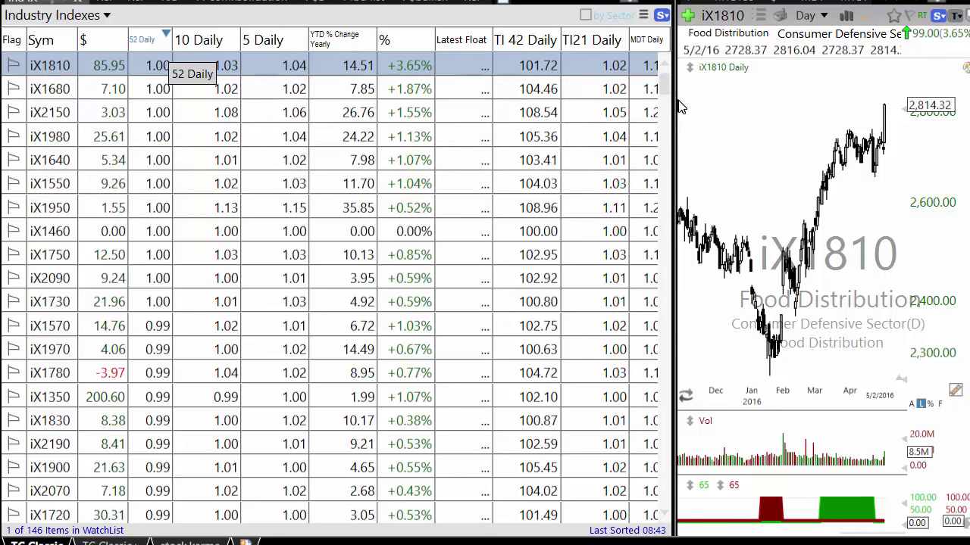
pyautogui.moveTo(674, 101); pyautogui.dragTo(238, 102)
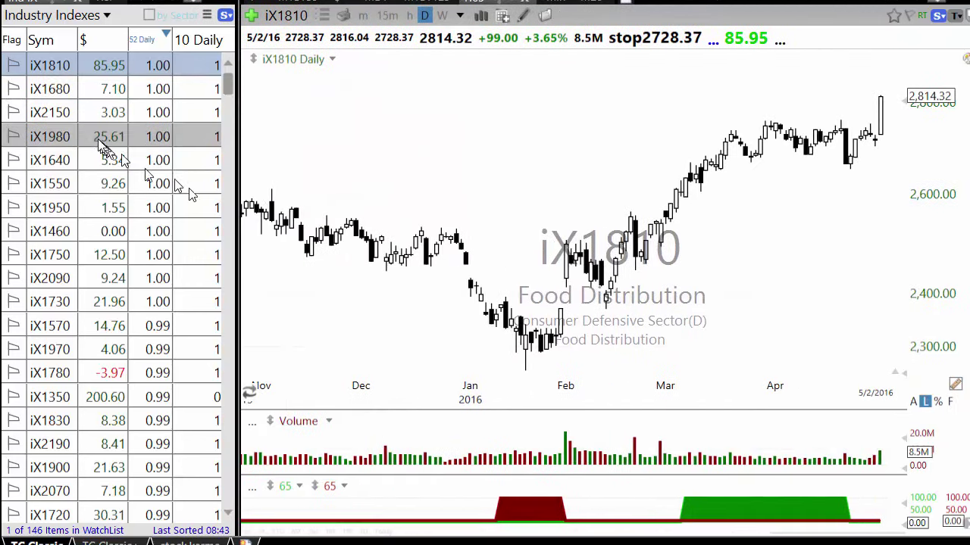
# Examine the daily charts of the industries with the highest 52 Daily values, from iX1680 down to Utilities - Regulated Gas iX1970
pyautogui.click(51, 95)
pyautogui.press('Down')
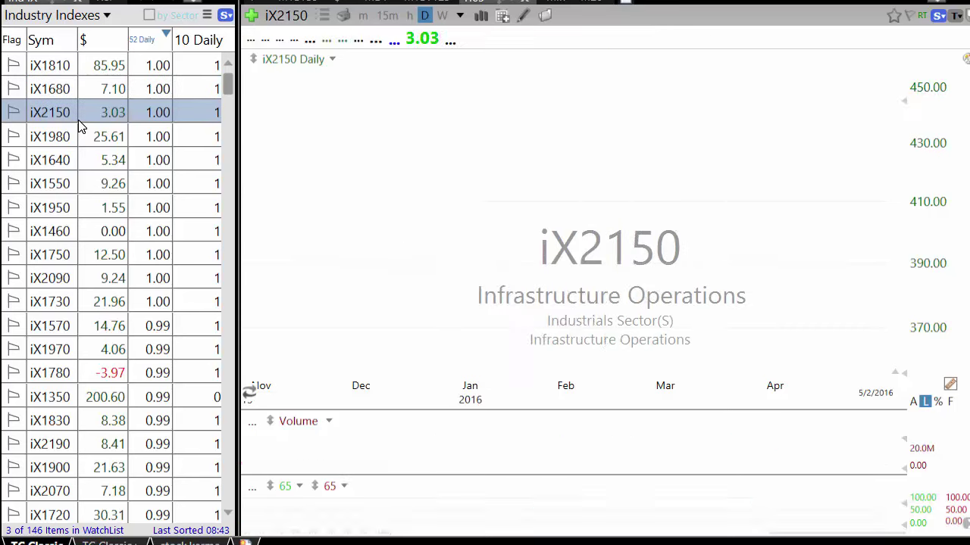
pyautogui.press('Down')
pyautogui.press('Down')
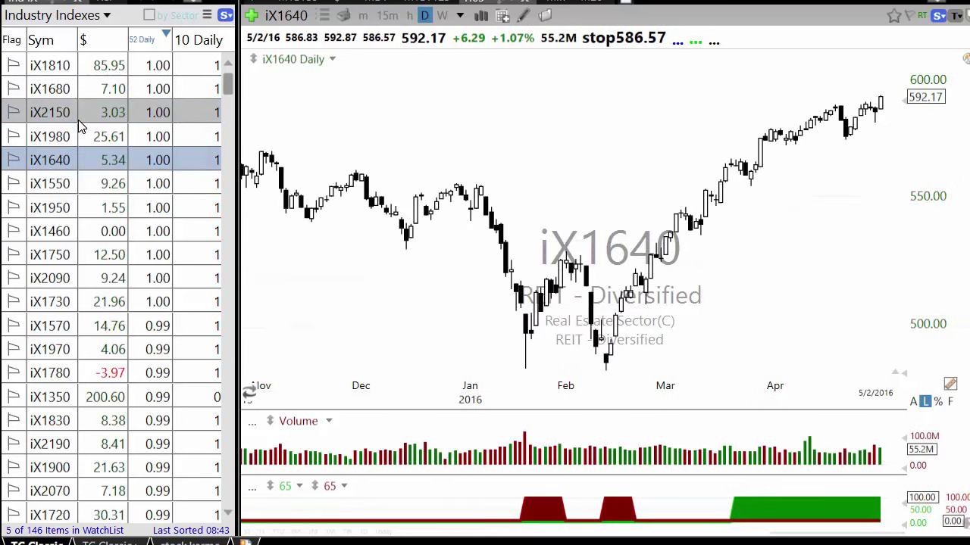
pyautogui.press('Down')
pyautogui.press('Down')
pyautogui.press('Down')
pyautogui.press('Down')
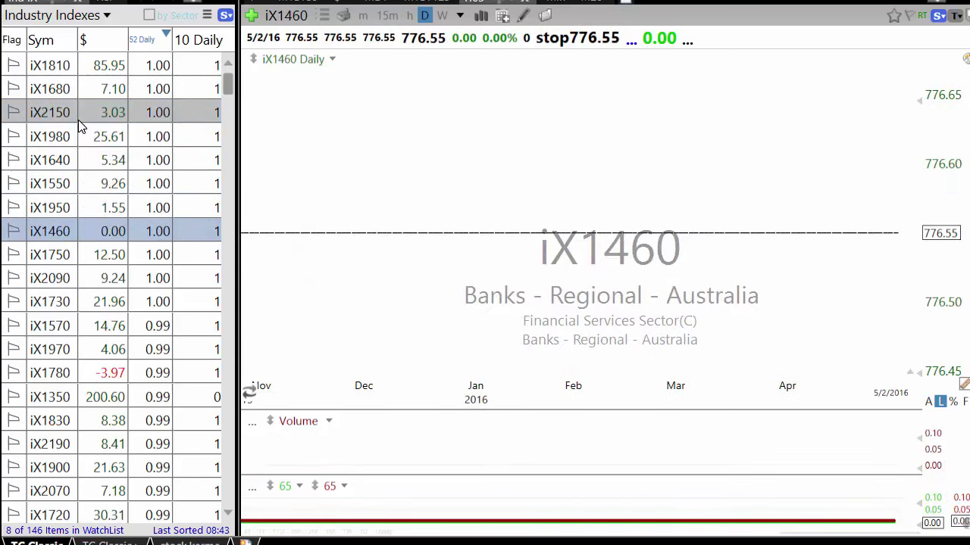
pyautogui.press('Down')
pyautogui.press('Down')
pyautogui.press('Down')
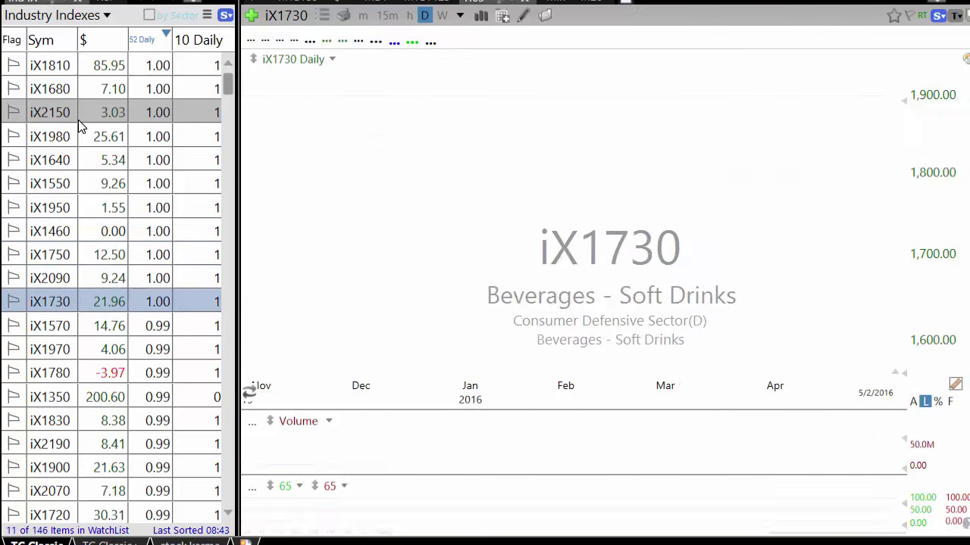
pyautogui.press('Down')
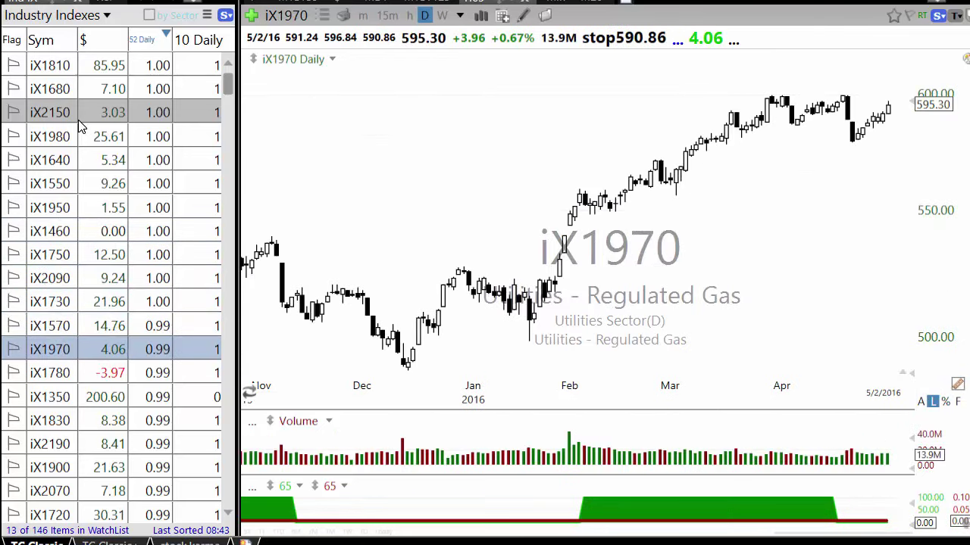
# Re-sort the indexes by 52 Daily in ascending order and examine the charts from Semiconductor Memory iX2460 through Solar iX2480
pyautogui.click(161, 38)
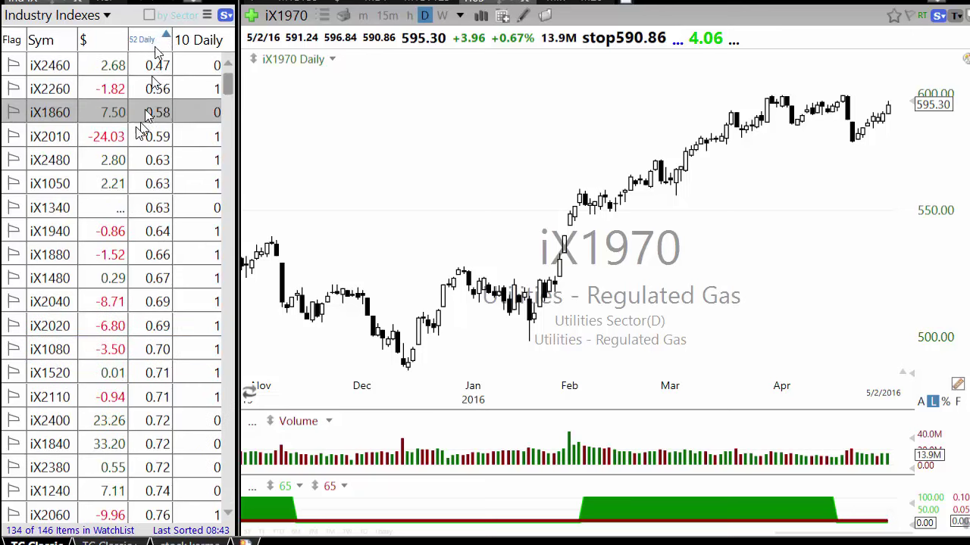
pyautogui.click(69, 66)
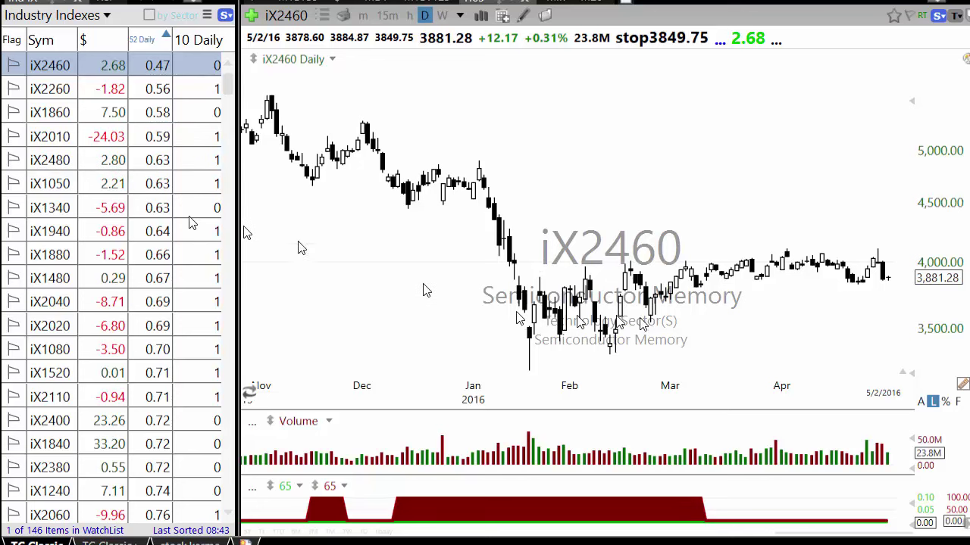
pyautogui.click(48, 90)
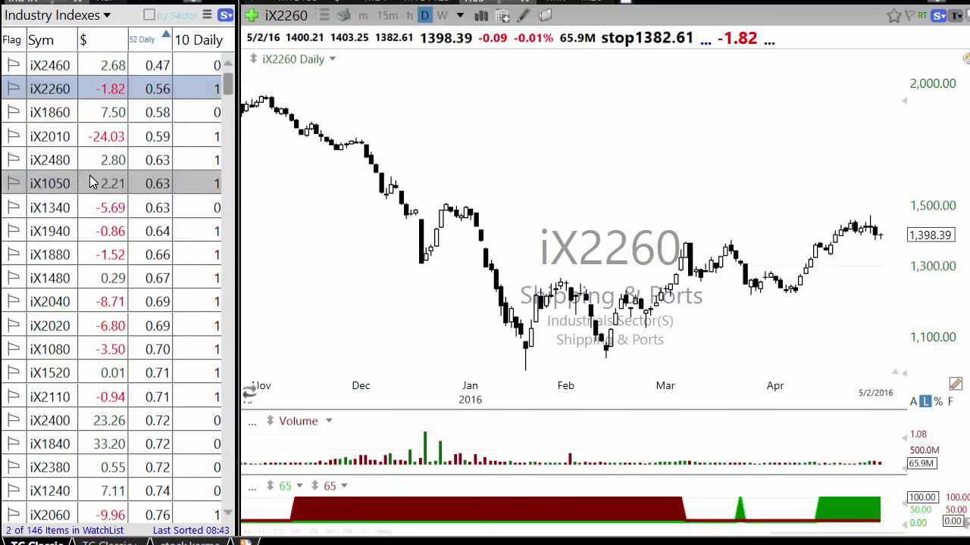
pyautogui.click(43, 114)
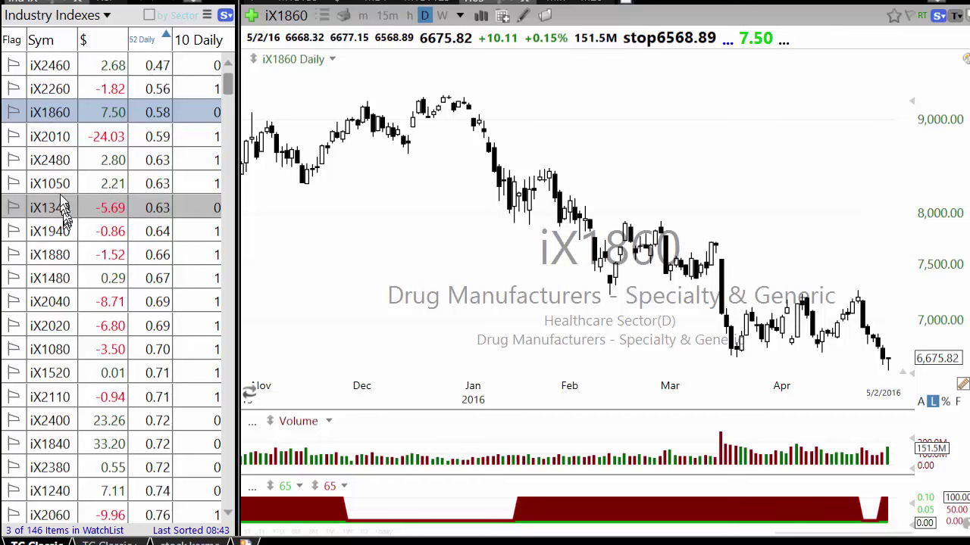
pyautogui.click(48, 141)
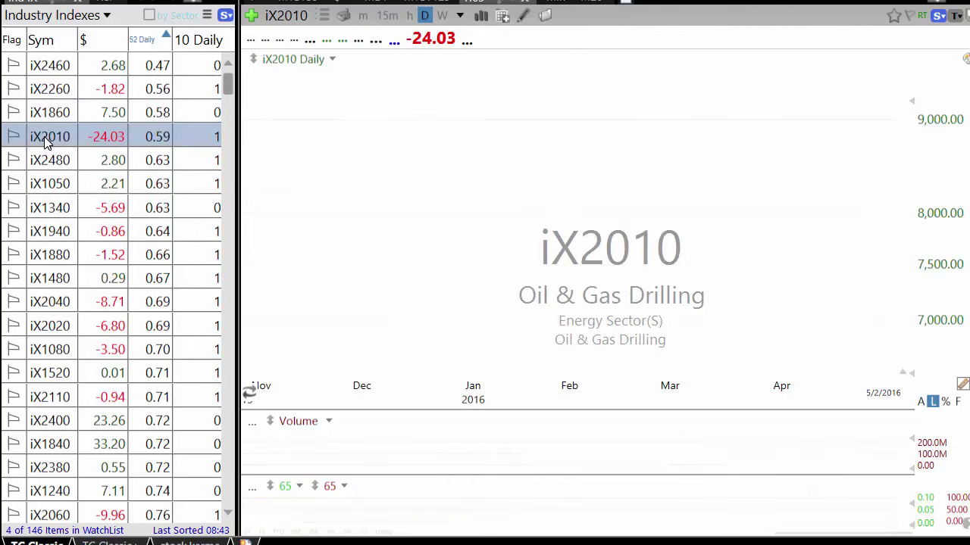
pyautogui.click(61, 163)
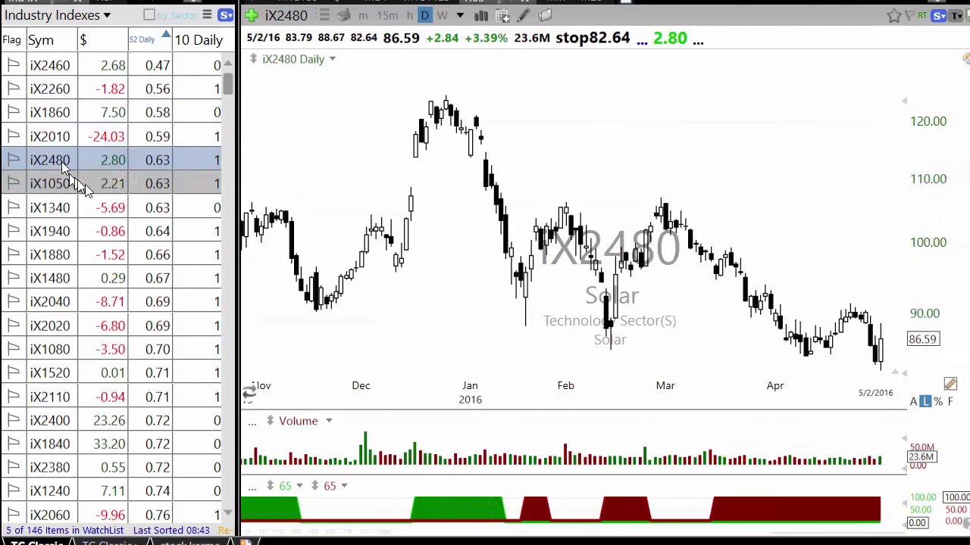
# Sort the indexes by YTD % Change in ascending order, then chart Drug Manufacturers - Specialty & Generic iX1860 in an enlarged chart area
pyautogui.moveTo(238, 148); pyautogui.dragTo(519, 83)
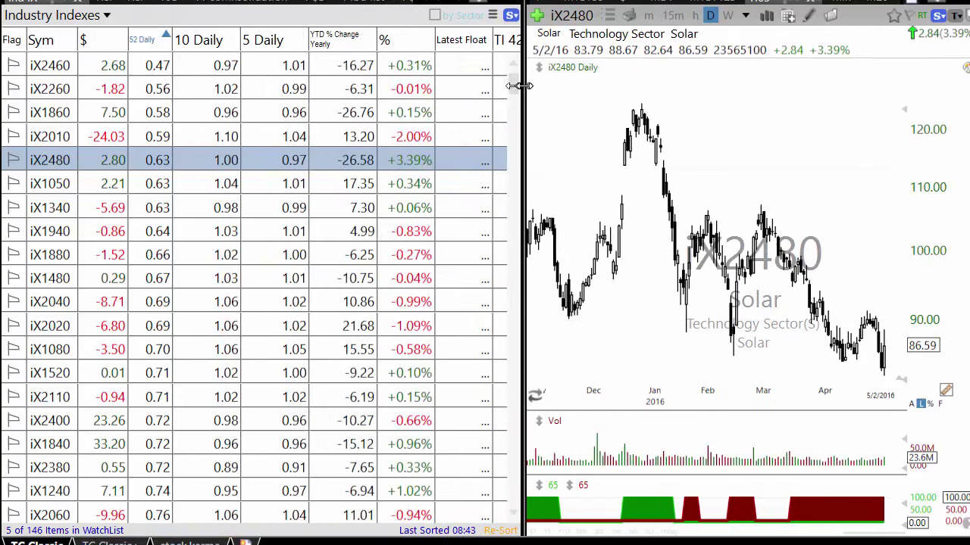
pyautogui.click(144, 40)
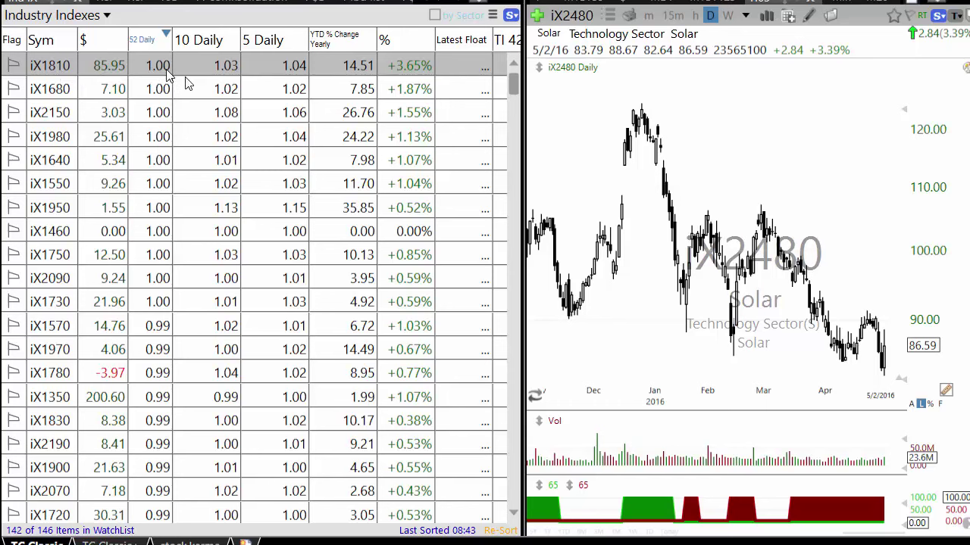
pyautogui.click(340, 47)
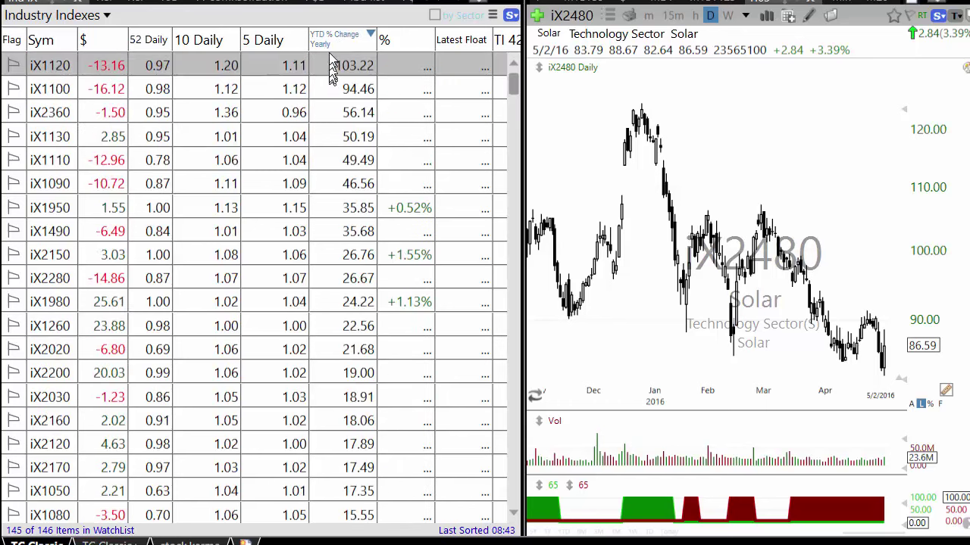
pyautogui.click(334, 39)
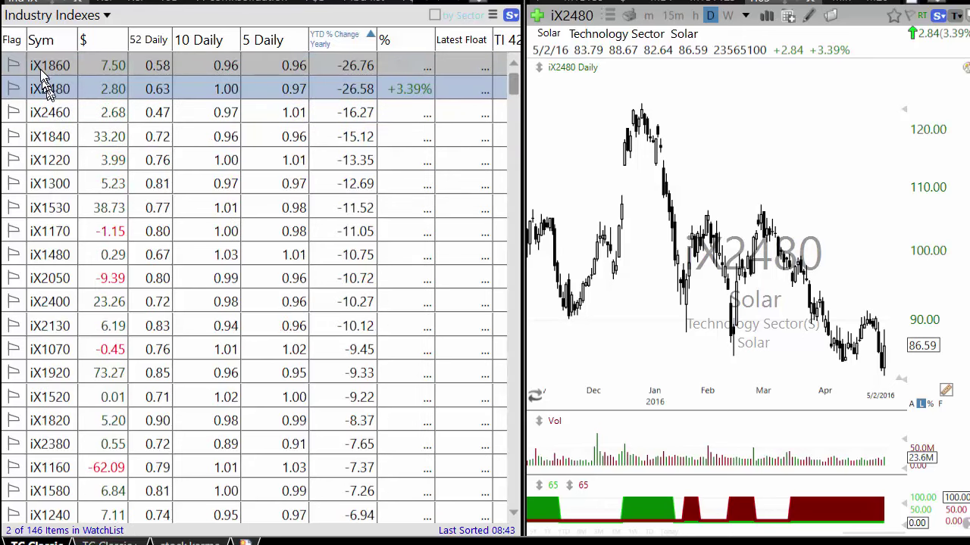
pyautogui.click(65, 70)
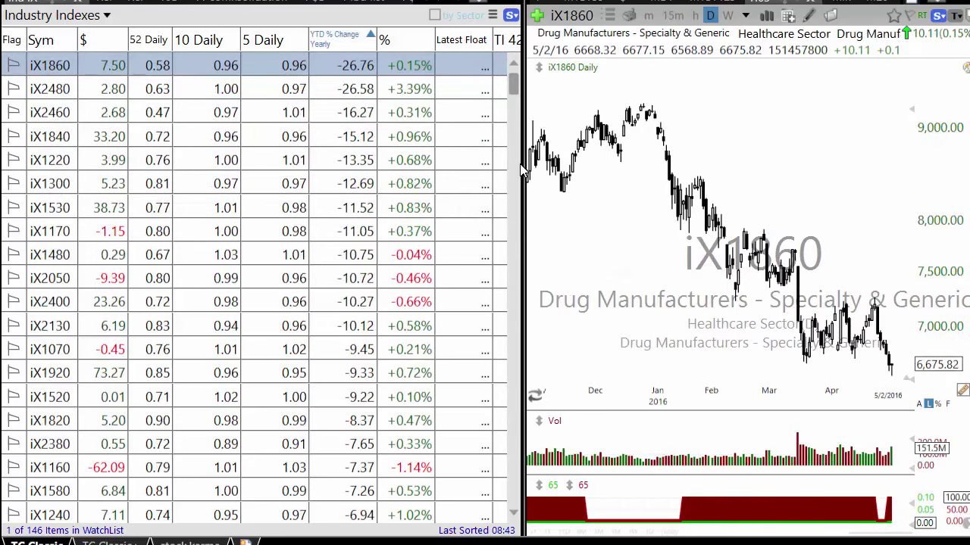
pyautogui.moveTo(522, 165); pyautogui.dragTo(148, 256)
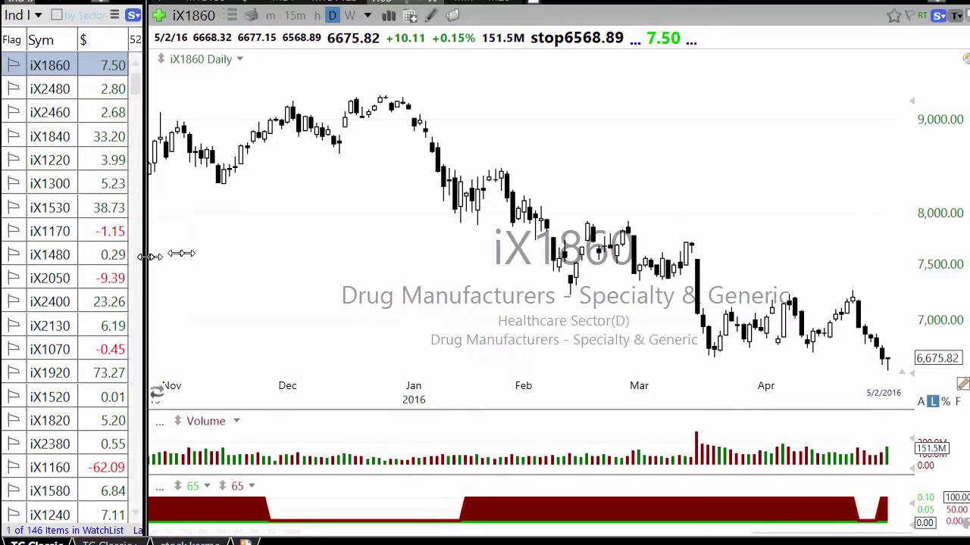
# Examine the daily charts of the weakest year-to-date industries, from Solar iX2480 down to Staffing & Outsourcing Services iX2130
pyautogui.click(47, 90)
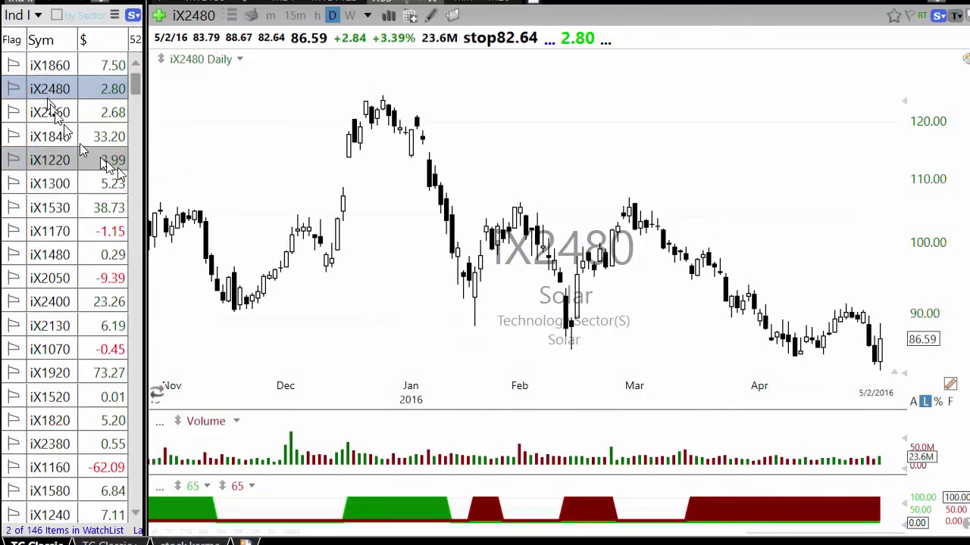
pyautogui.press('Down')
pyautogui.press('Down')
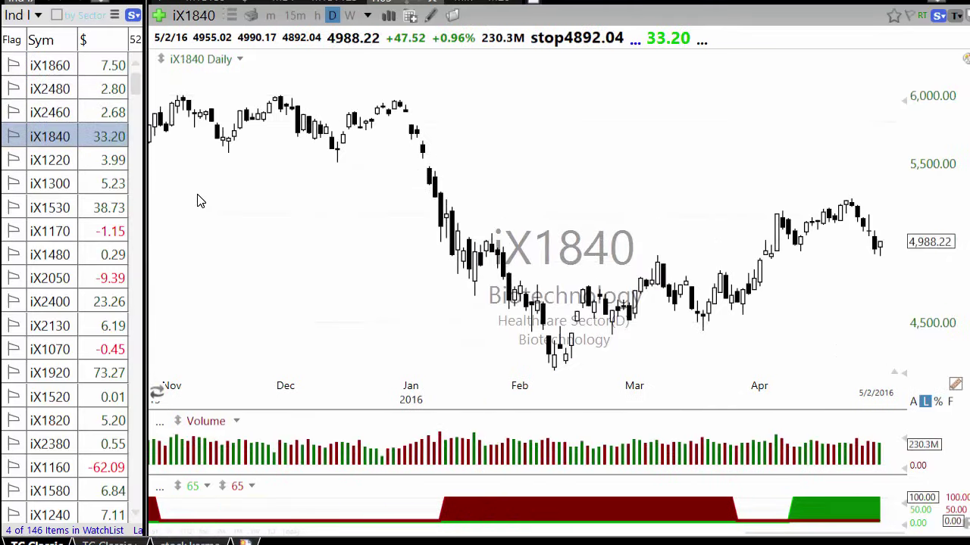
pyautogui.press('Down')
pyautogui.press('Down')
pyautogui.press('Down')
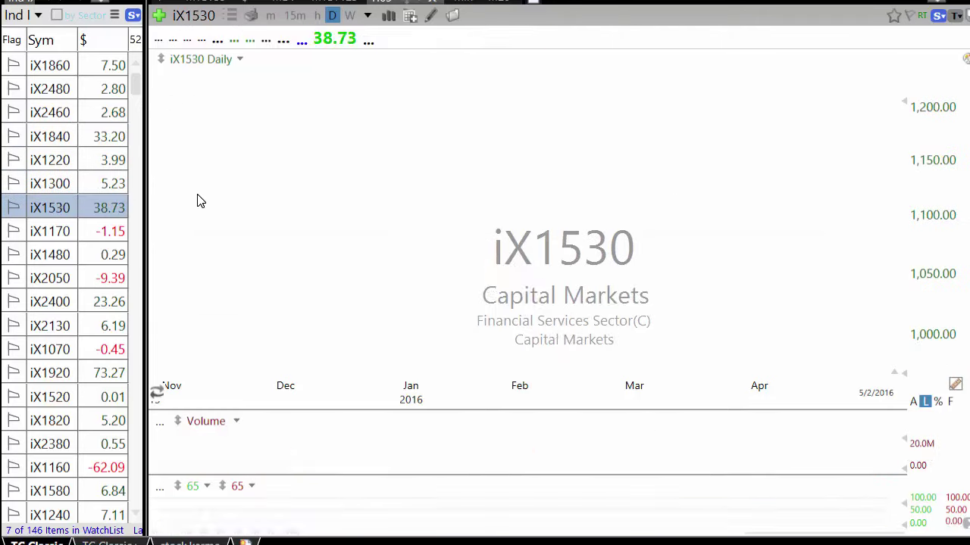
pyautogui.press('Down')
pyautogui.press('Down')
pyautogui.press('Down')
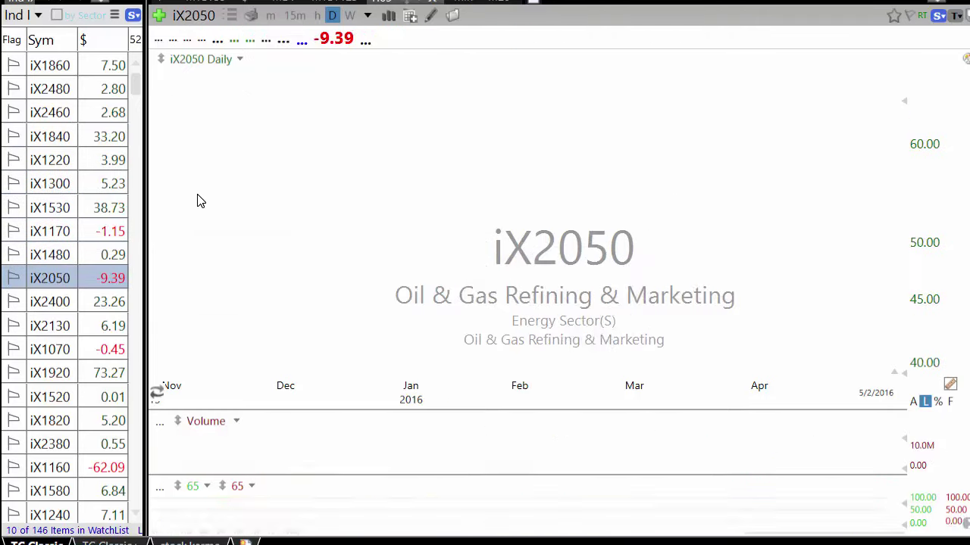
pyautogui.press('Down')
pyautogui.press('Down')
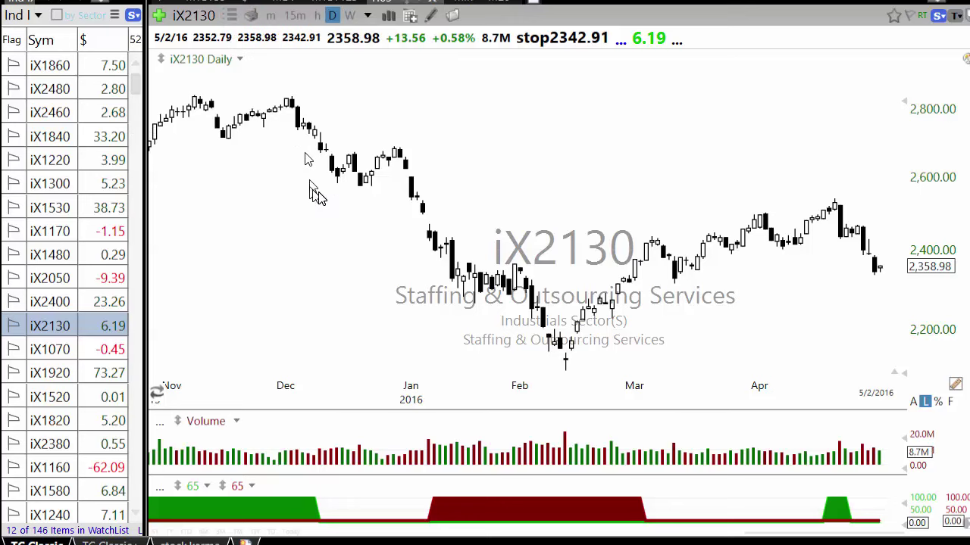
# Change the charted symbol to AAPL
pyautogui.write('aa')
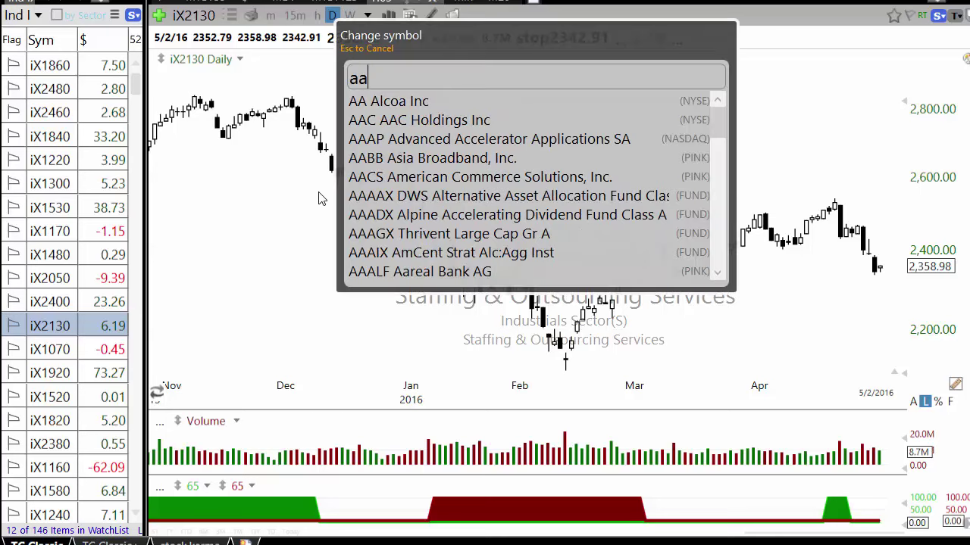
pyautogui.write('pl')
pyautogui.press('Return')
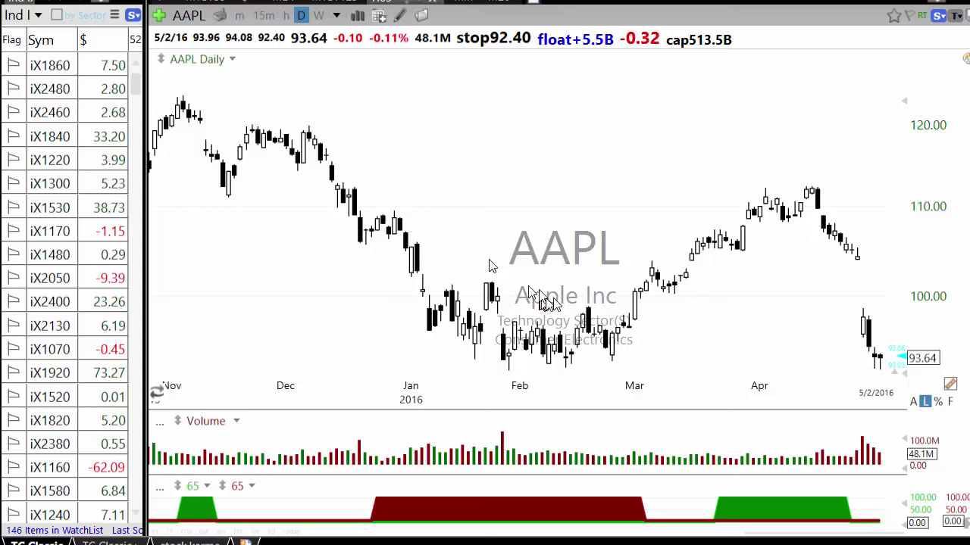
pyautogui.click(191, 19)
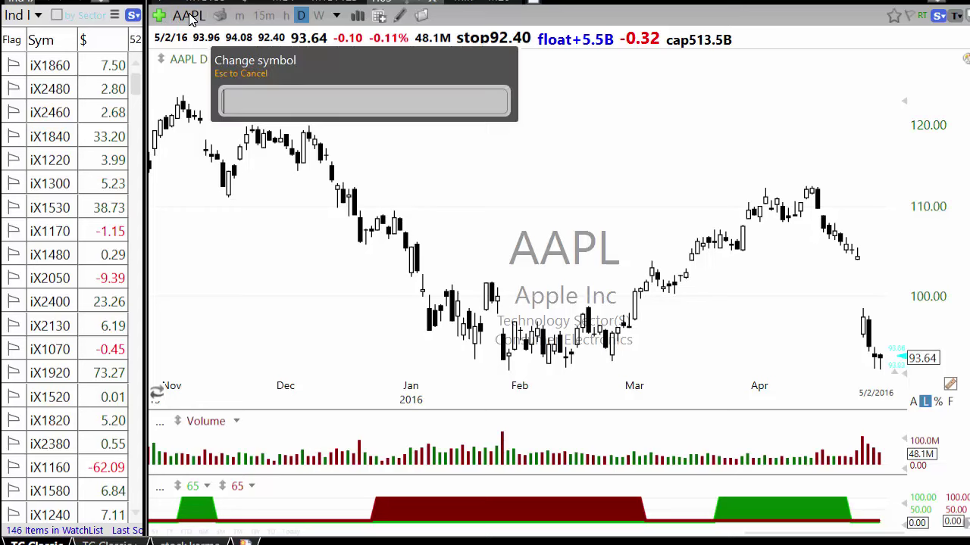
pyautogui.press('Escape')
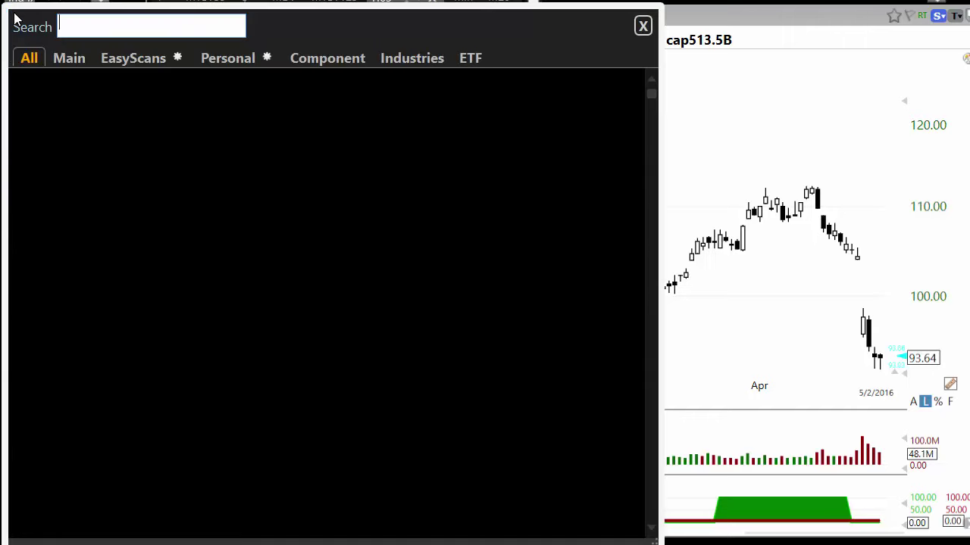
# Replace the index list with the results of the UUU Liquidity EasyScan
pyautogui.click(15, 16)
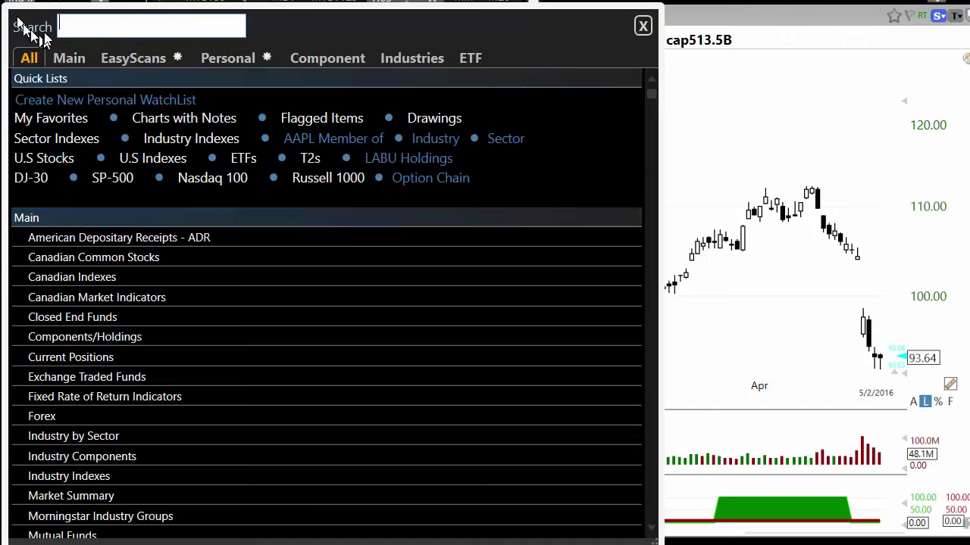
pyautogui.click(135, 61)
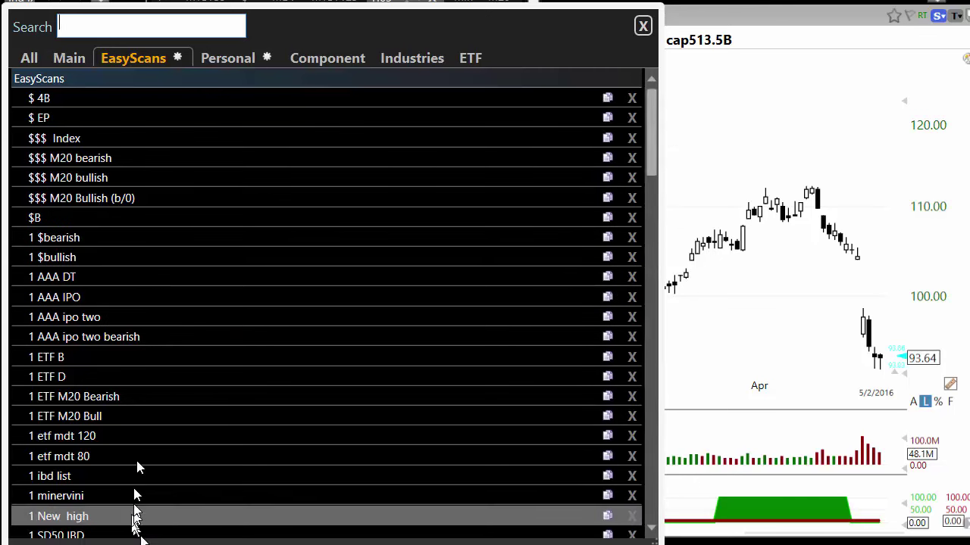
pyautogui.scroll(-8, 138, 447)
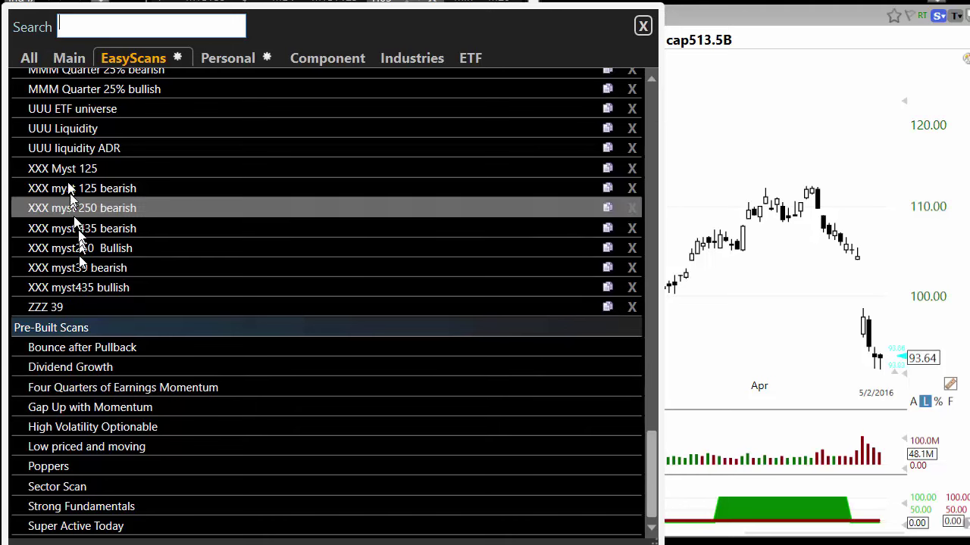
pyautogui.click(76, 148)
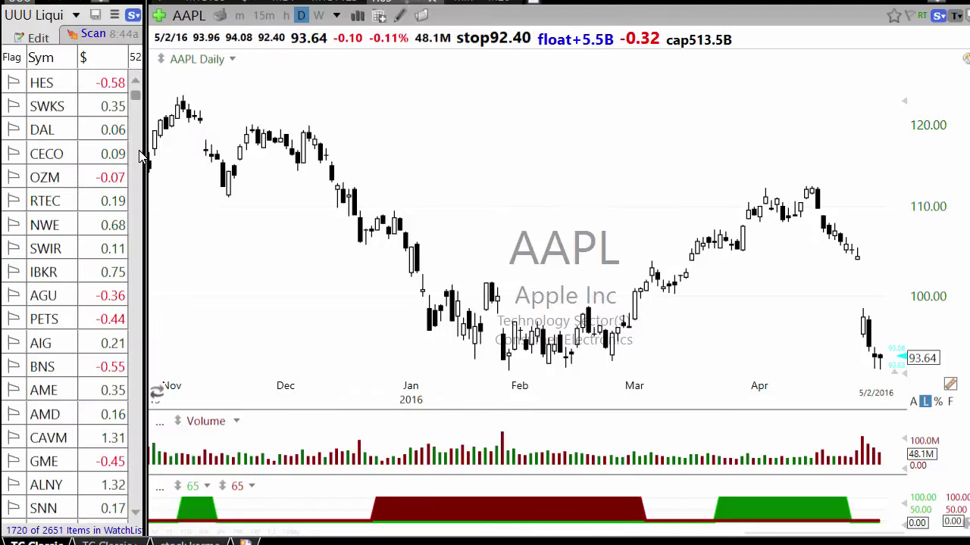
# Sort the scan results by Latest Float in descending order, then narrow the list to enlarge the AAPL chart
pyautogui.moveTo(409, 129); pyautogui.dragTo(824, 125)
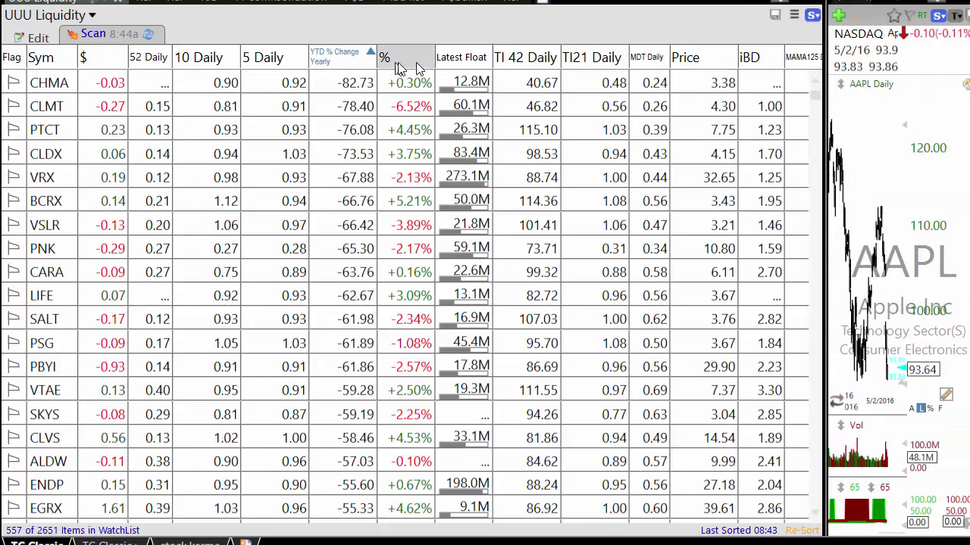
pyautogui.click(455, 59)
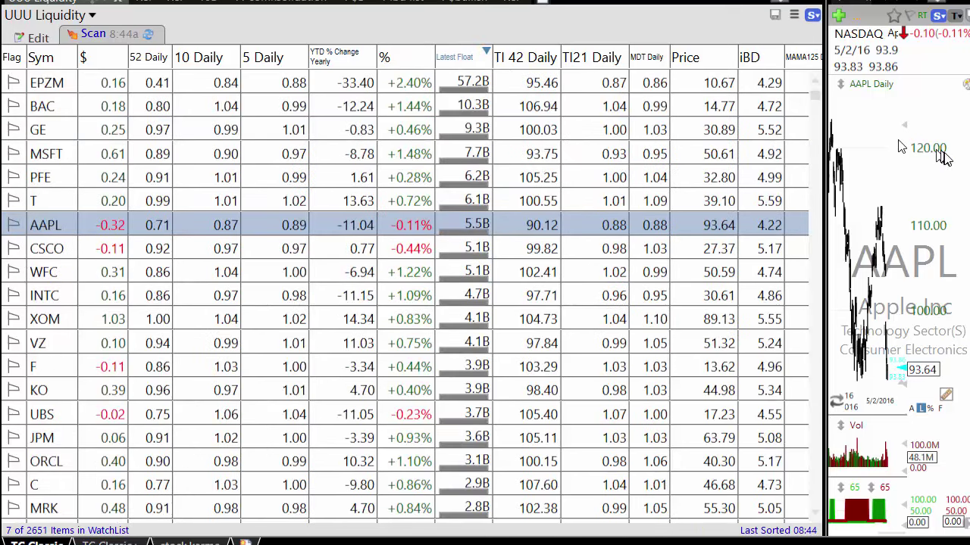
pyautogui.moveTo(831, 144); pyautogui.dragTo(166, 251)
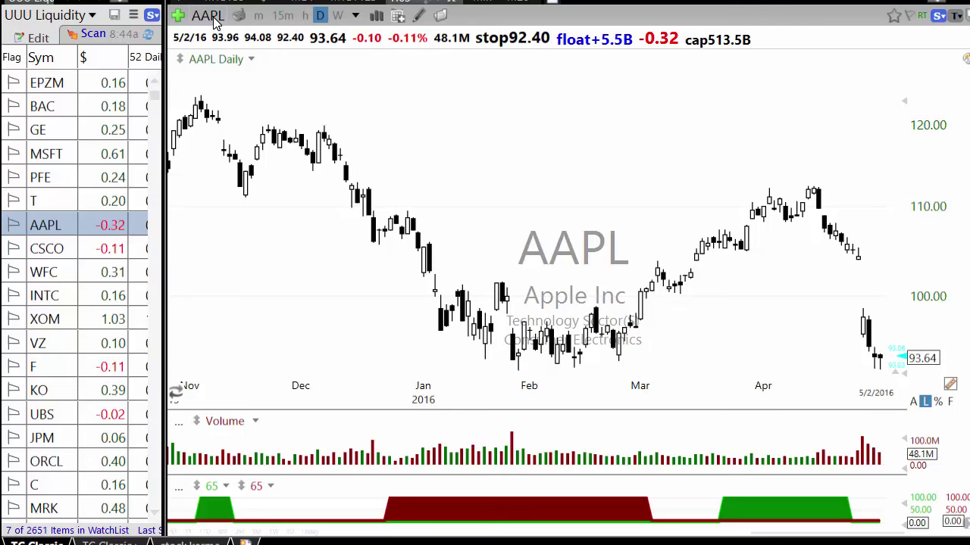
# Examine AAPL's daily price action over shorter and longer time spans
pyautogui.scroll(3, 576, 363)
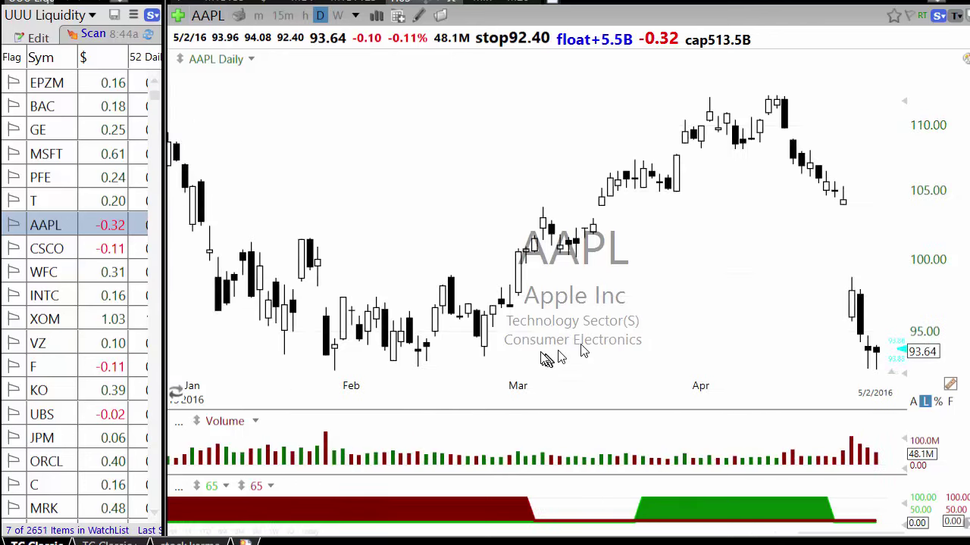
pyautogui.scroll(-3, 587, 347)
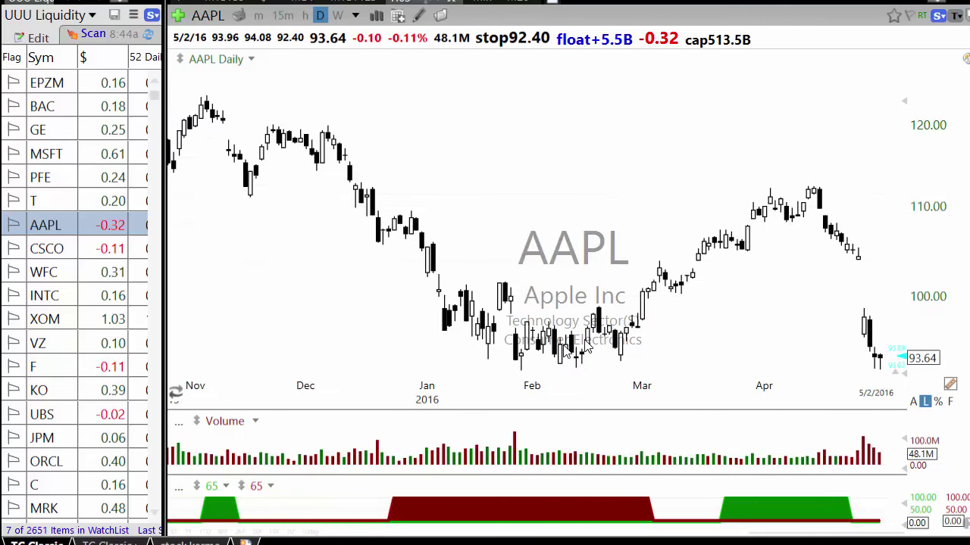
pyautogui.rightClick(90, 235)
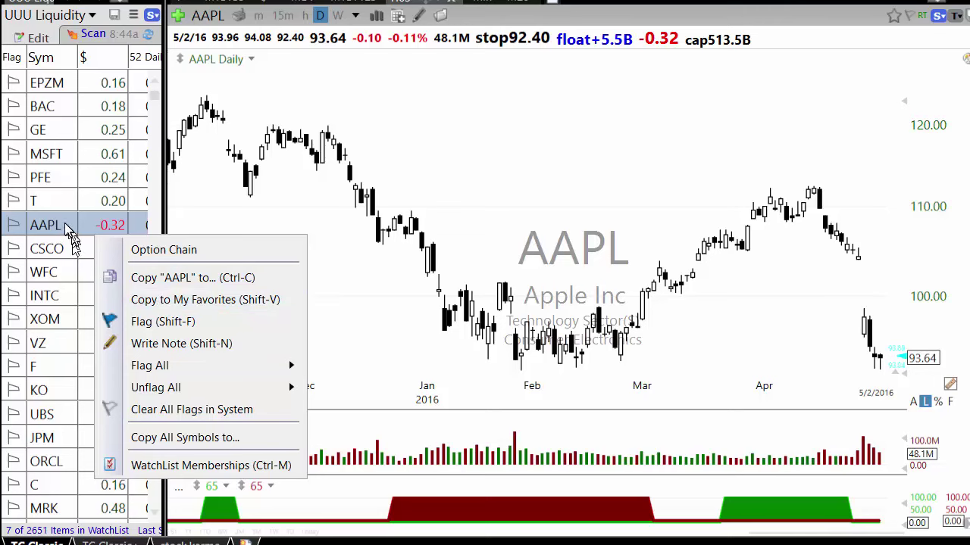
pyautogui.click(344, 82)
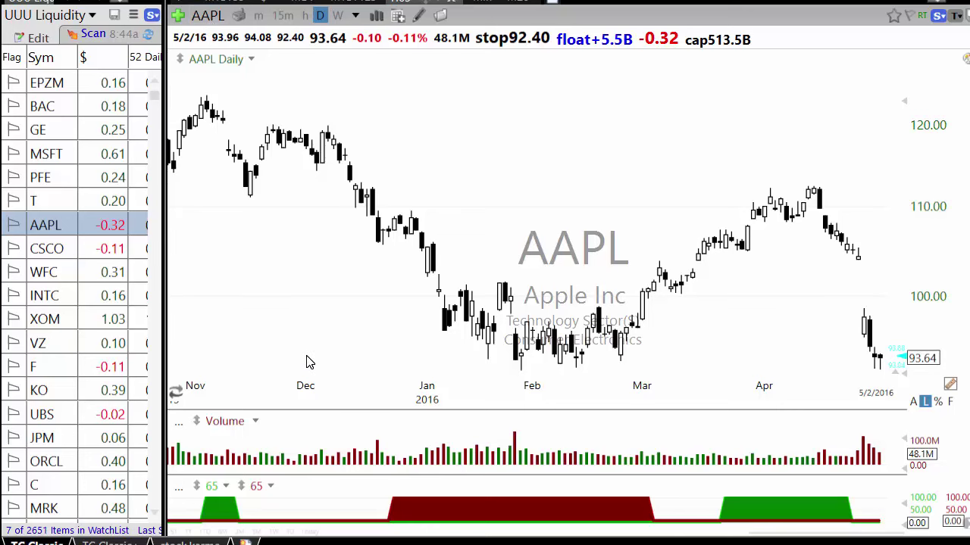
pyautogui.scroll(2, 307, 362)
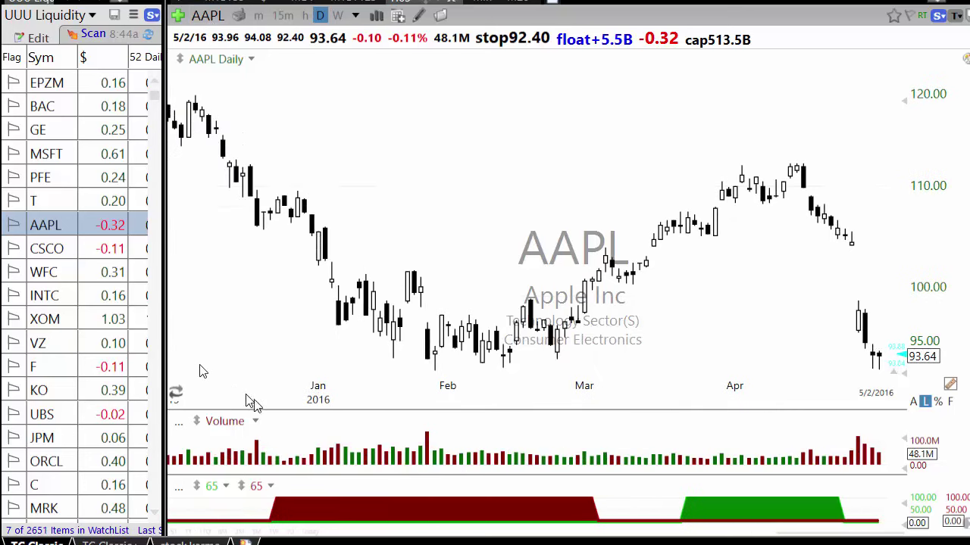
# Examine the daily charts of other large-float stocks: CSCO, WFC, INTC, VZ and UBS
pyautogui.click(72, 255)
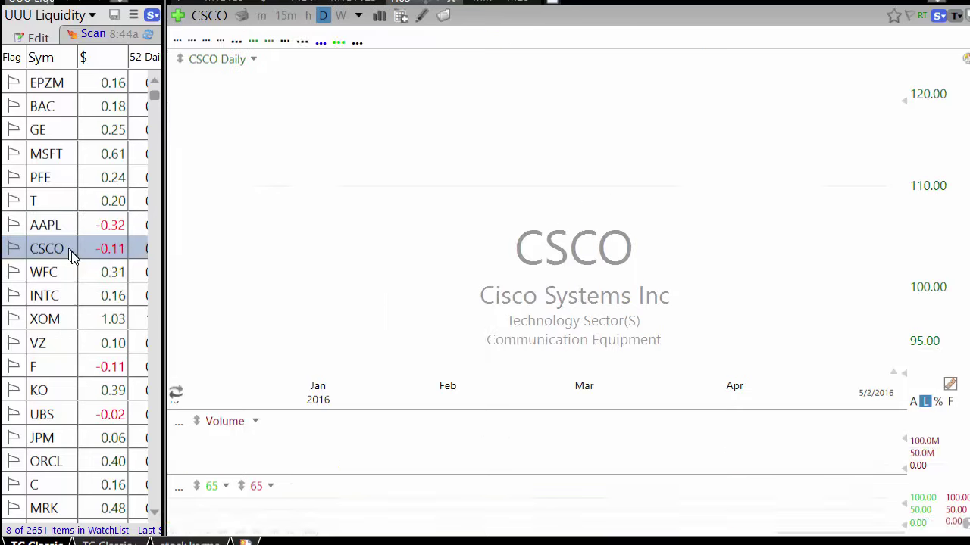
pyautogui.press('Down')
pyautogui.click(57, 296)
pyautogui.click(65, 343)
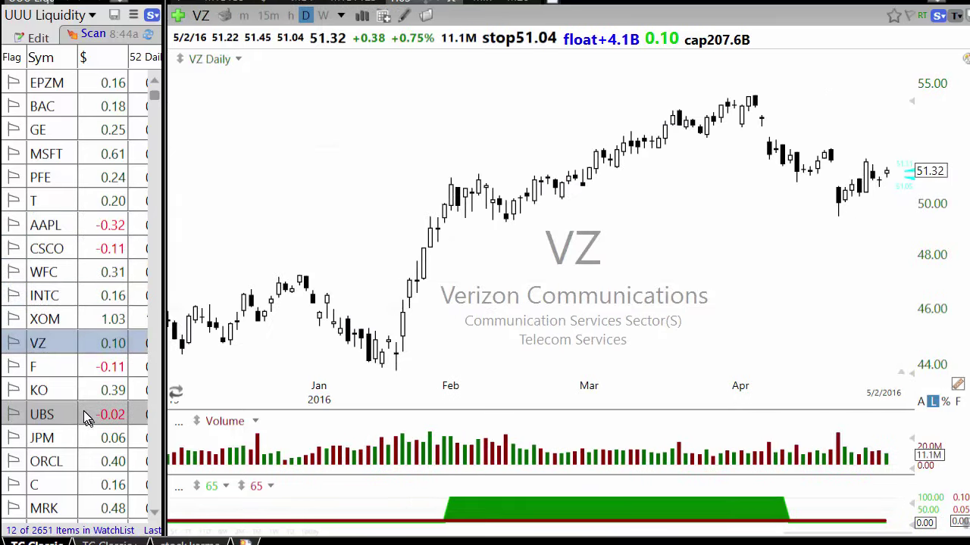
pyautogui.click(80, 414)
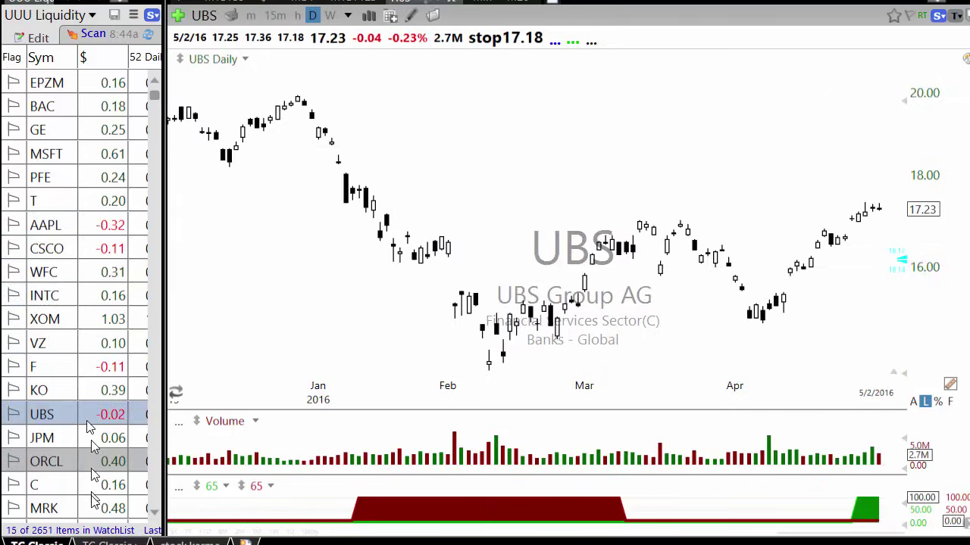
# Load the Industry Indexes list again and sort it by 10 Daily in descending order
pyautogui.click(44, 15)
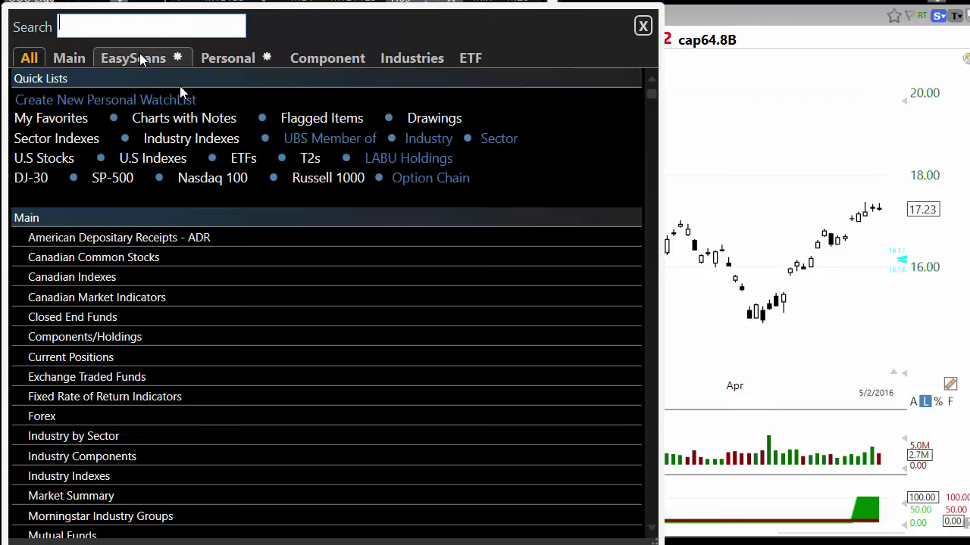
pyautogui.click(193, 141)
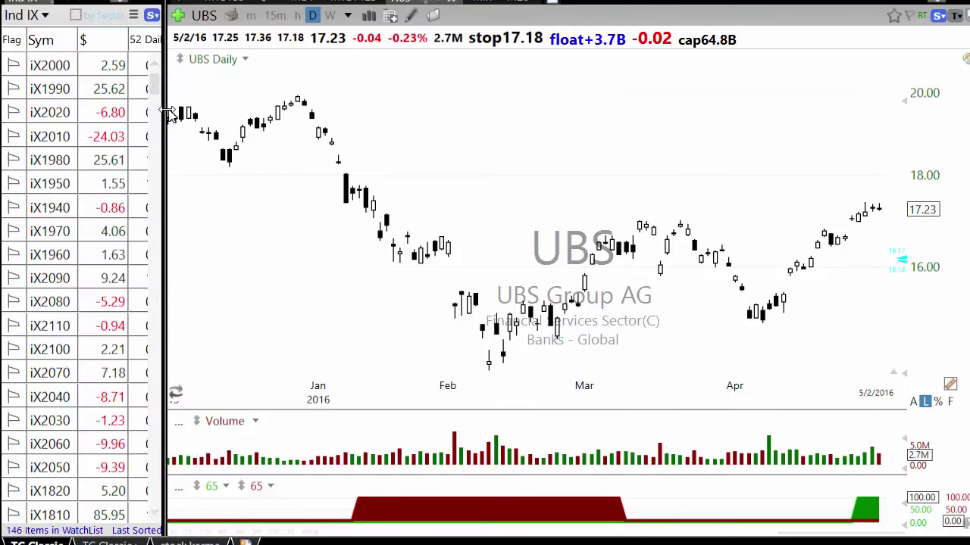
pyautogui.moveTo(166, 111); pyautogui.dragTo(349, 88)
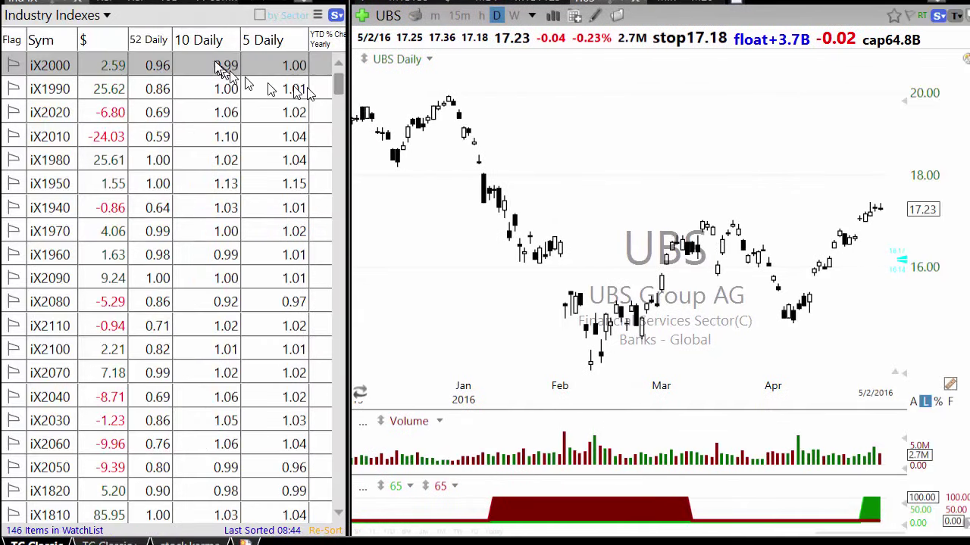
pyautogui.click(200, 39)
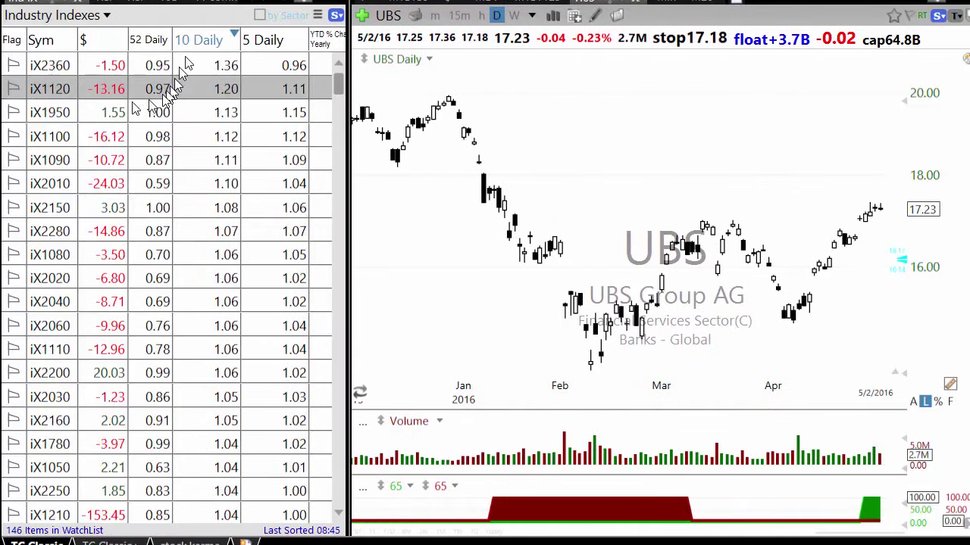
# Examine the daily charts of the top-ranked indexes iX2360, iX1120, iX1950, iX1100, iX2010 and iX2150
pyautogui.click(53, 68)
pyautogui.click(65, 91)
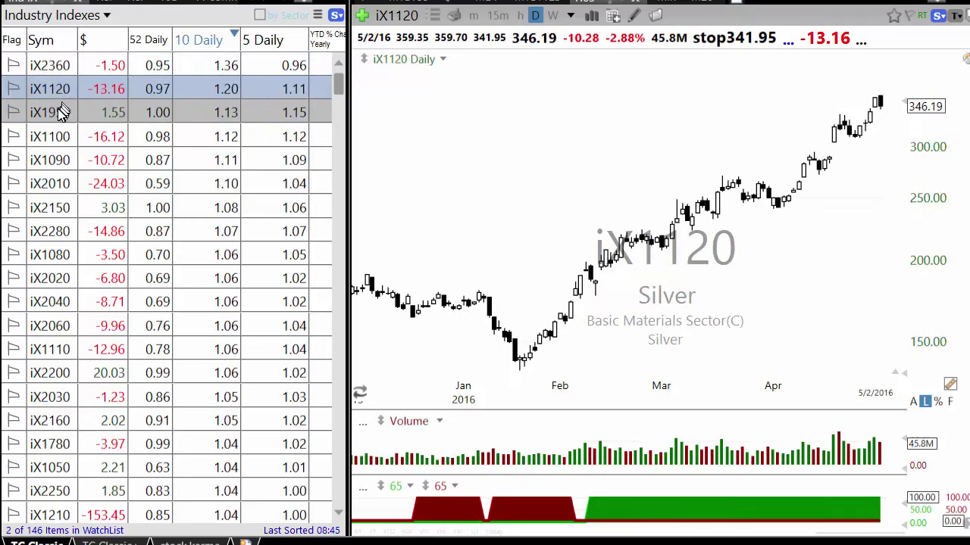
pyautogui.click(61, 113)
pyautogui.click(65, 137)
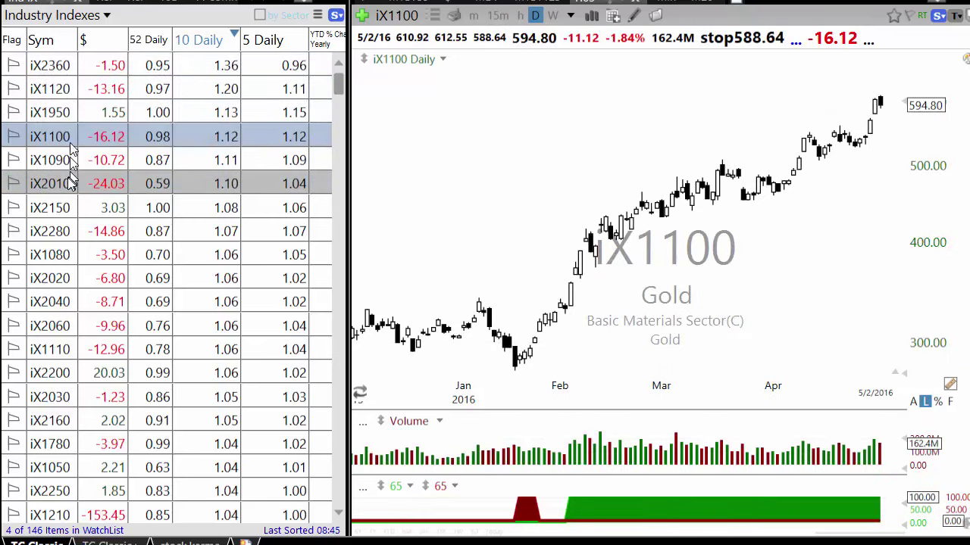
pyautogui.click(70, 183)
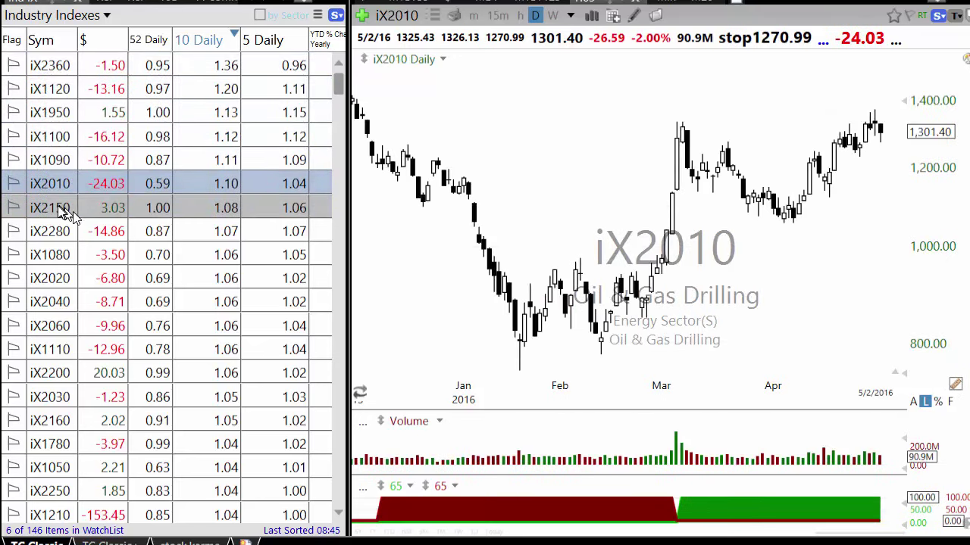
pyautogui.click(66, 211)
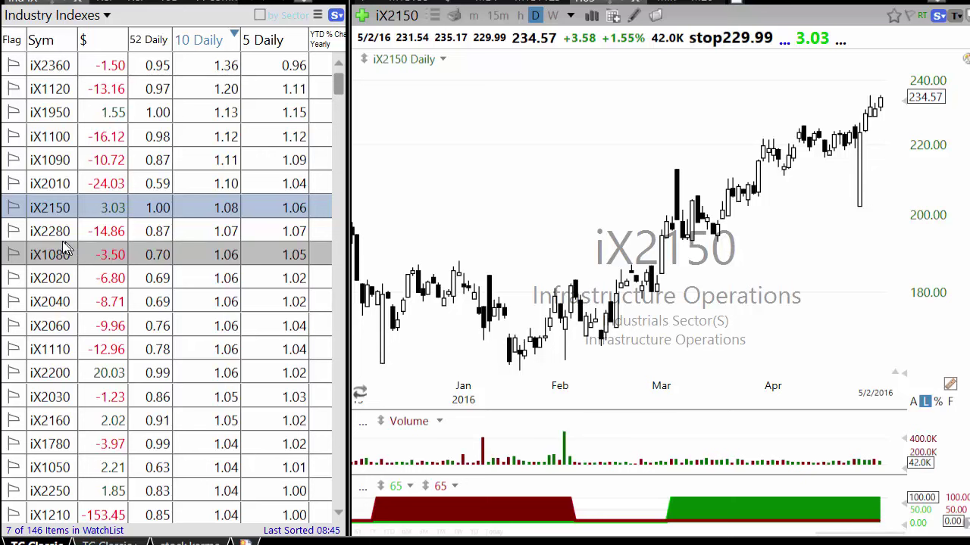
# Examine the daily charts of the indexes iX2280, iX2020, iX2040, iX2060, iX1110 and iX2200
pyautogui.click(60, 231)
pyautogui.click(55, 276)
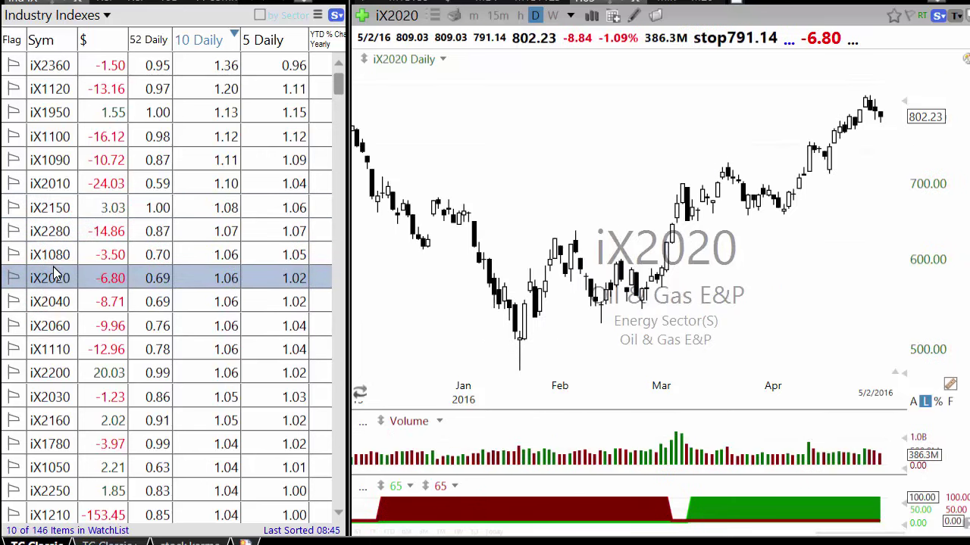
pyautogui.click(73, 303)
pyautogui.click(56, 331)
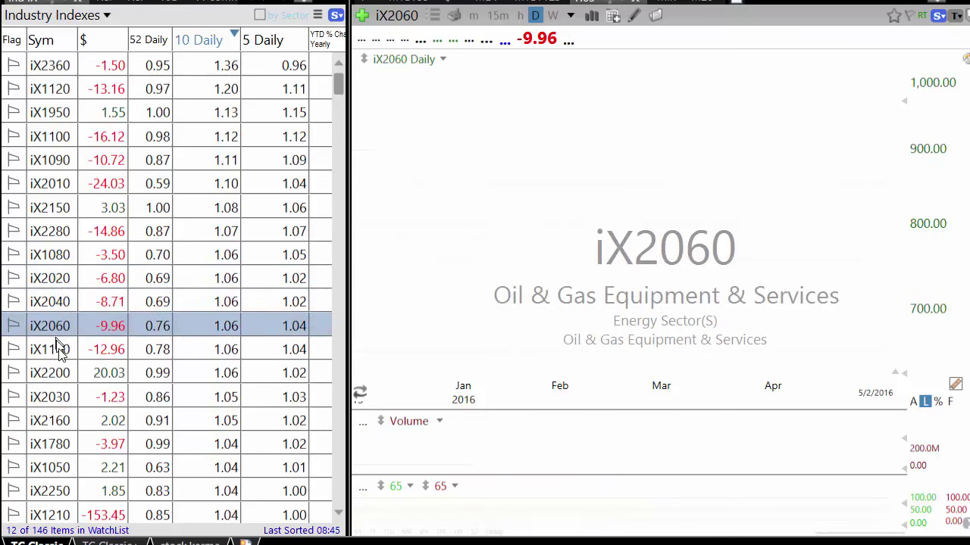
pyautogui.click(61, 349)
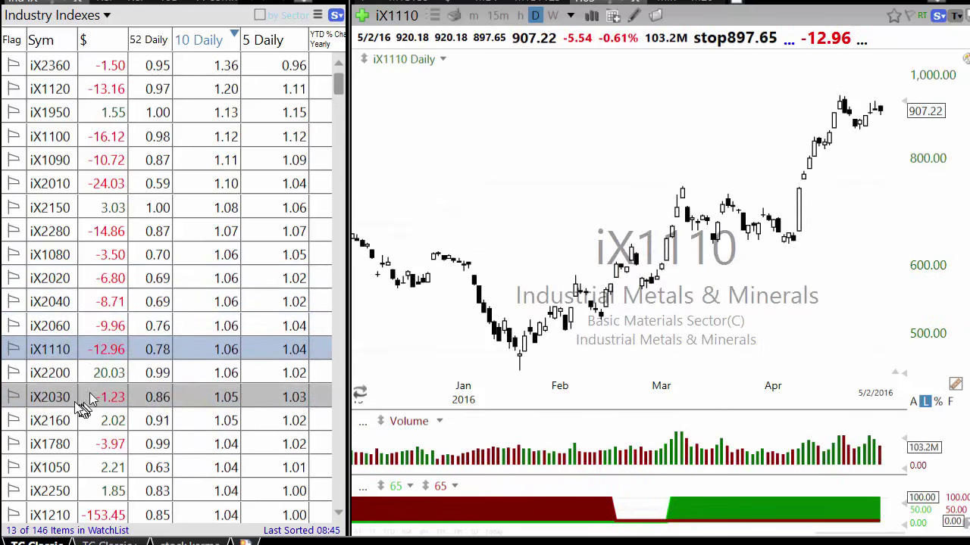
pyautogui.click(56, 375)
# Examine the daily charts of the indexes iX2030, iX2160, iX1780, iX1050, iX2250 and iX1210
pyautogui.click(67, 395)
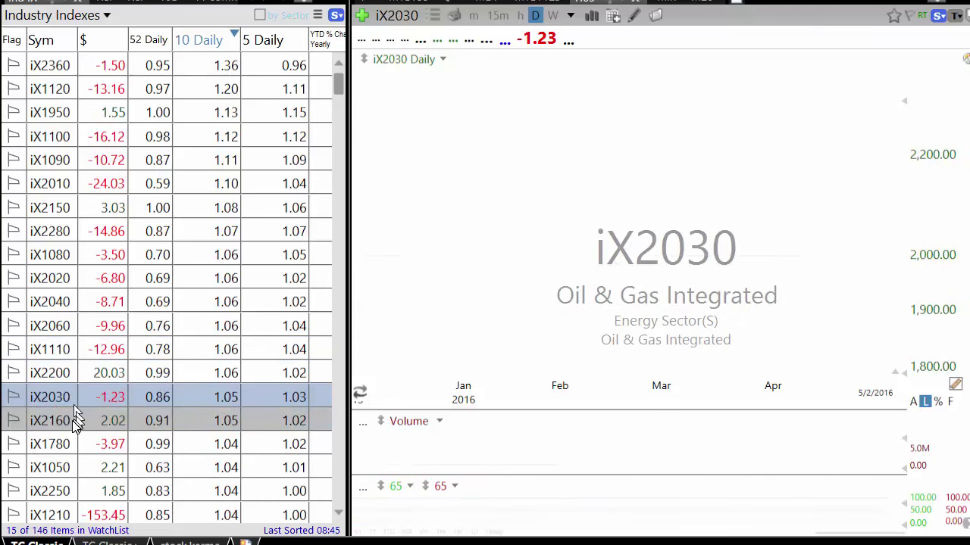
pyautogui.click(65, 422)
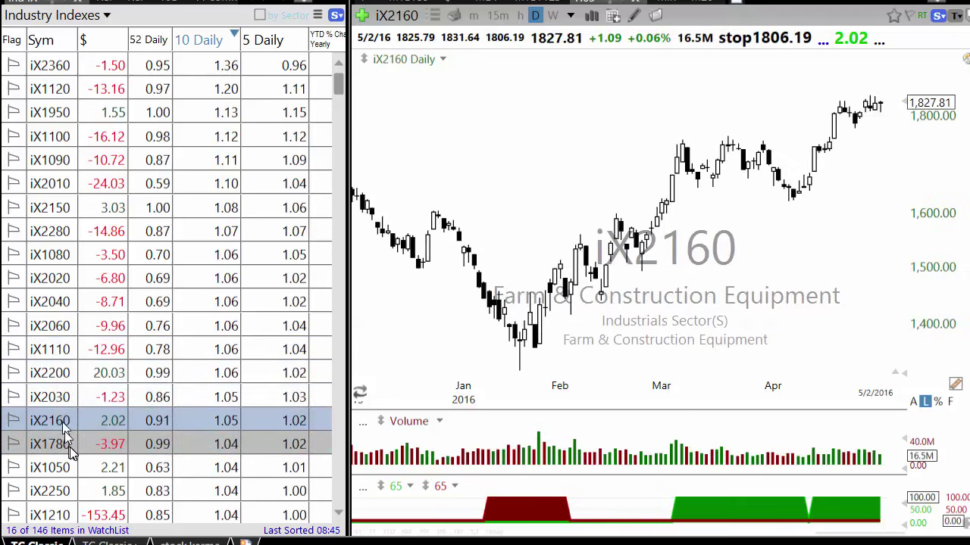
pyautogui.click(69, 446)
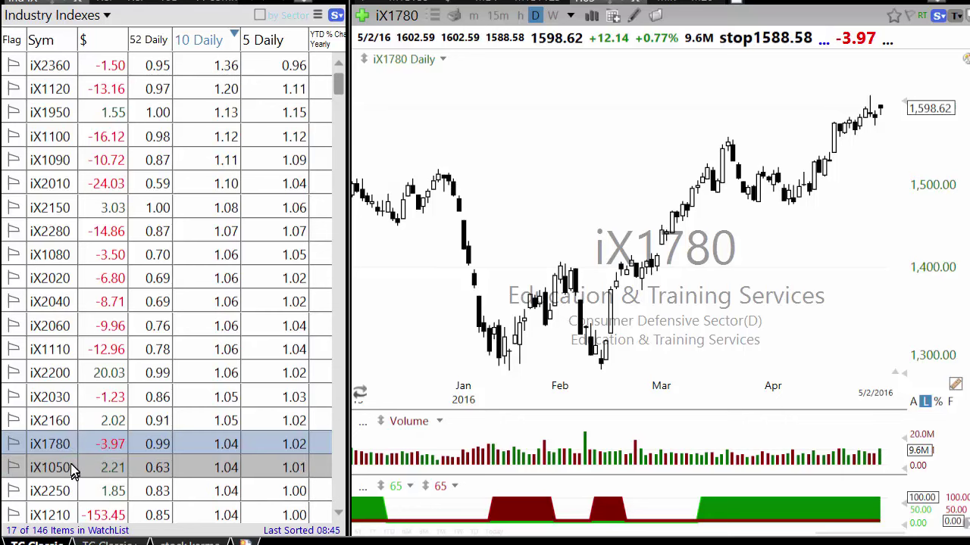
pyautogui.click(70, 470)
pyautogui.click(72, 494)
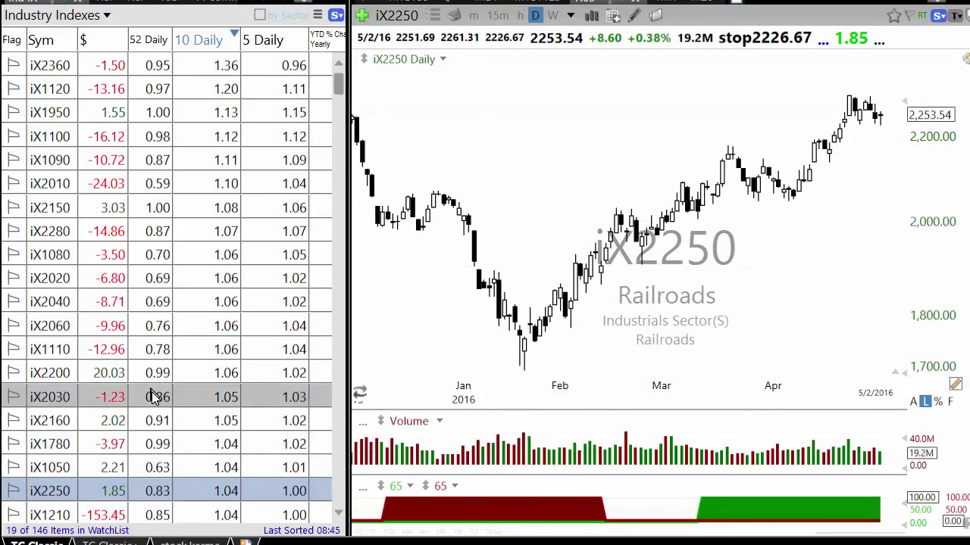
pyautogui.click(106, 513)
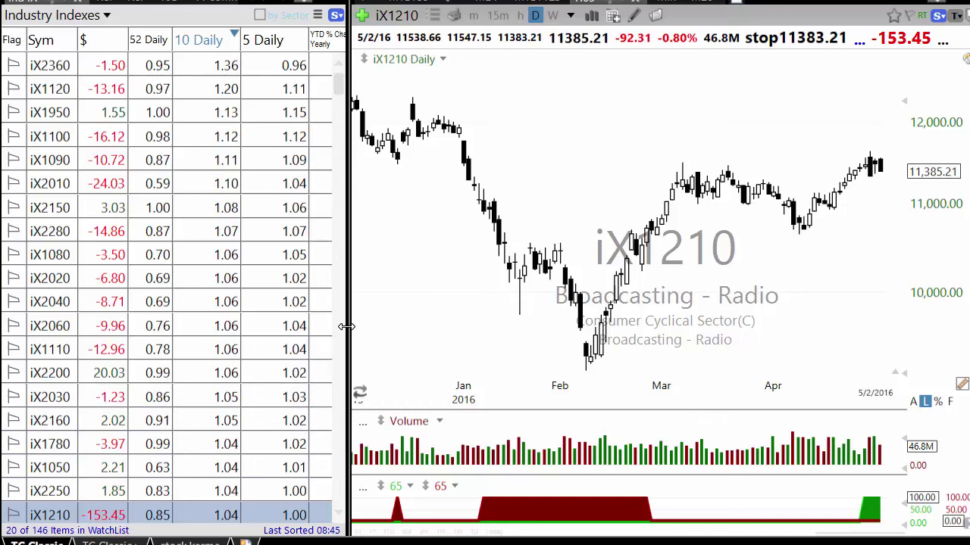
# Narrow the watchlist to widen the chart, then view iX1210 over a longer span and the daily charts down to iX1500
pyautogui.moveTo(345, 326); pyautogui.dragTo(189, 326)
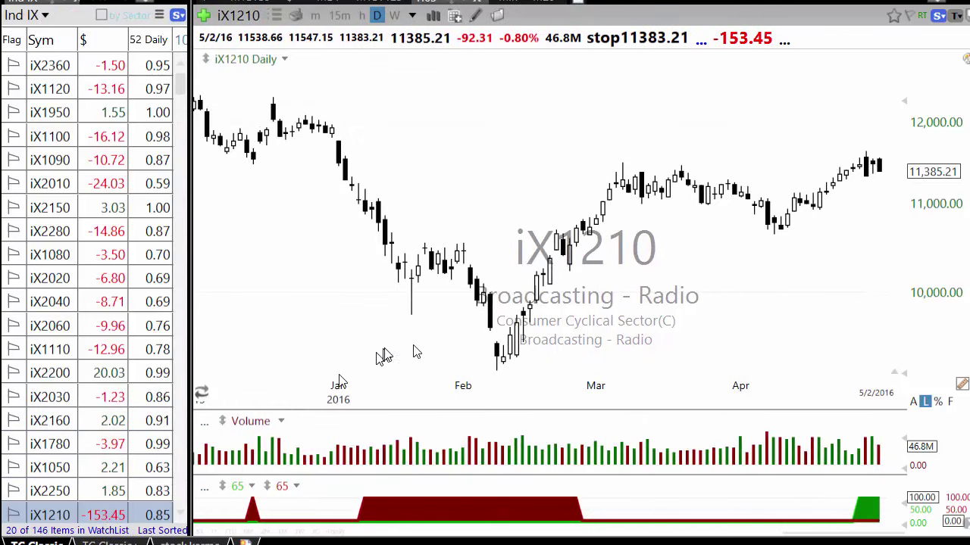
pyautogui.scroll(-3, 383, 356)
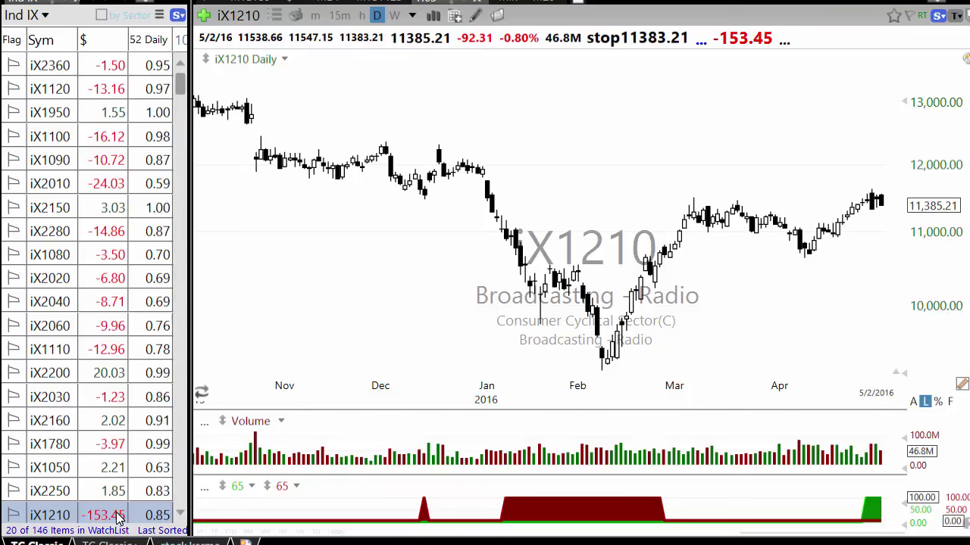
pyautogui.press('Down')
pyautogui.press('Down')
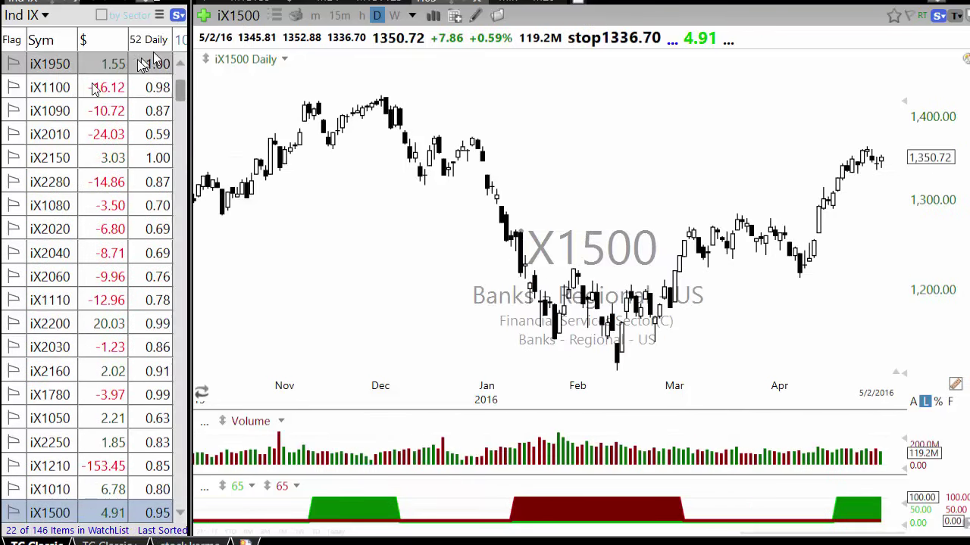
# Return to iX2360 at the start of the list and show its weekly chart
pyautogui.scroll(1, 75, 99)
pyautogui.click(50, 66)
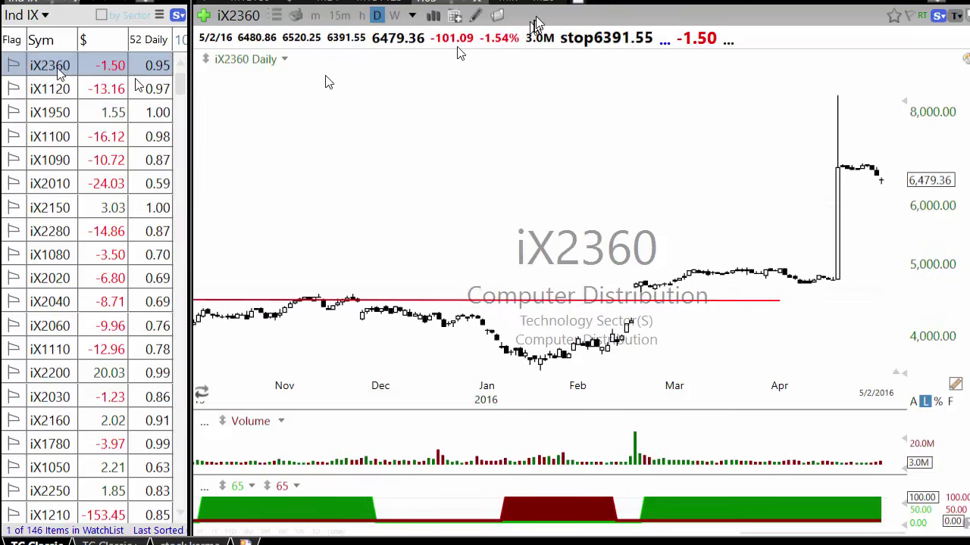
pyautogui.click(394, 16)
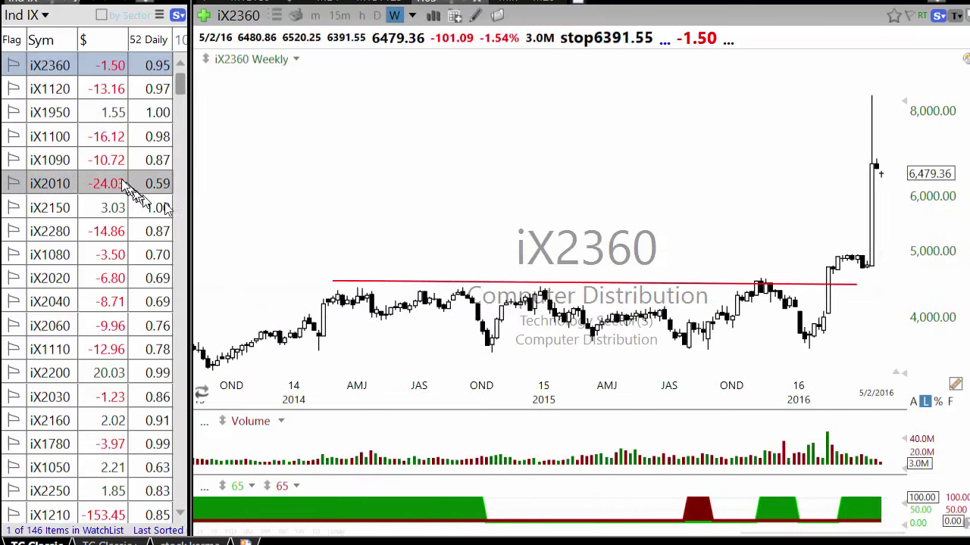
# Examine the weekly chart of the Silver index iX1120 over a span of several years
pyautogui.click(68, 91)
pyautogui.scroll(-5, 542, 277)
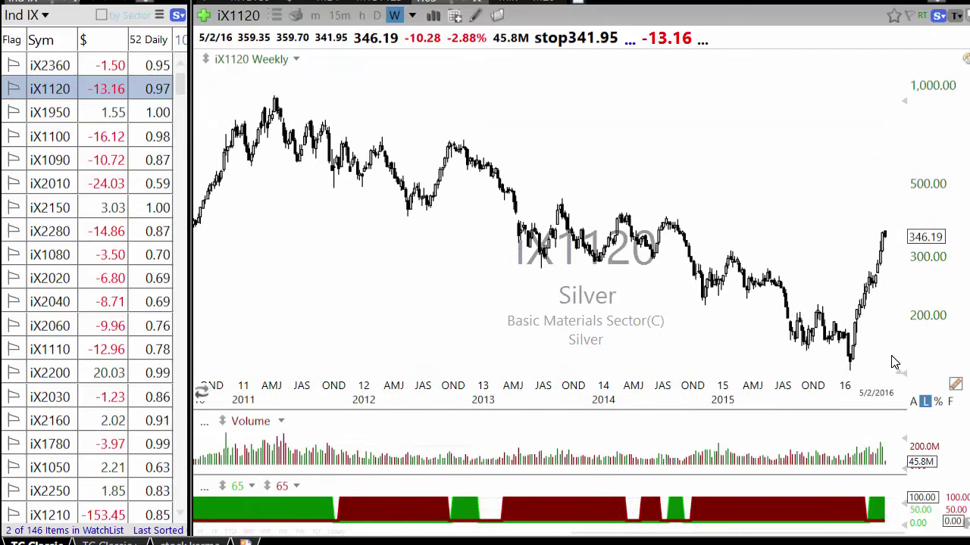
pyautogui.scroll(-1, 746, 362)
pyautogui.scroll(2, 747, 300)
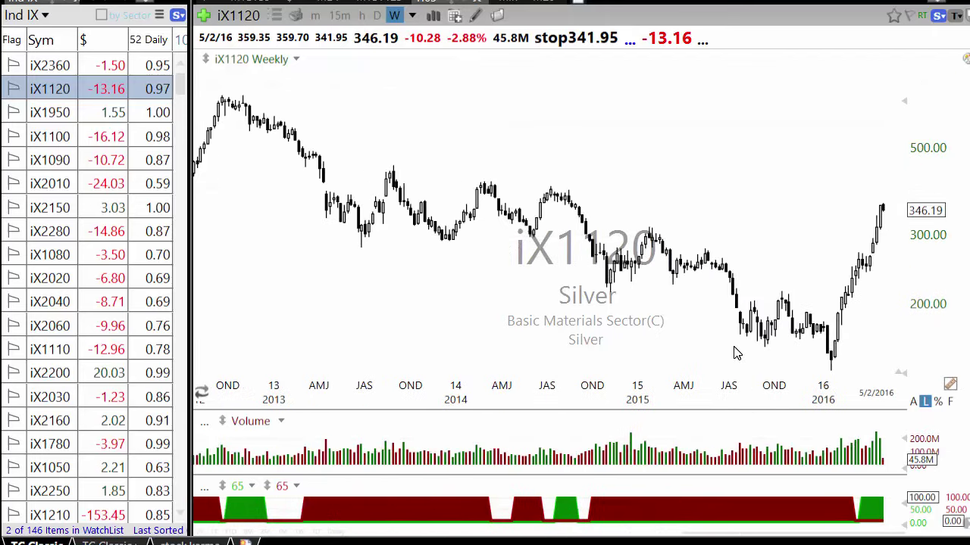
# Step through the weekly charts of the indexes from iX1950 to iX2150, including the Gold index iX1100
pyautogui.press('Down')
pyautogui.press('Down')
pyautogui.press('Down')
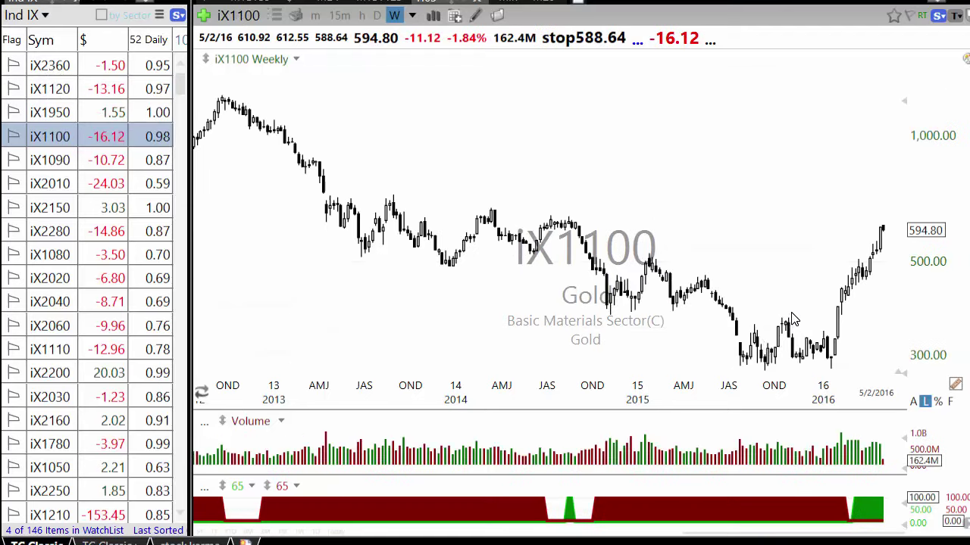
pyautogui.press('Down')
pyautogui.press('Down')
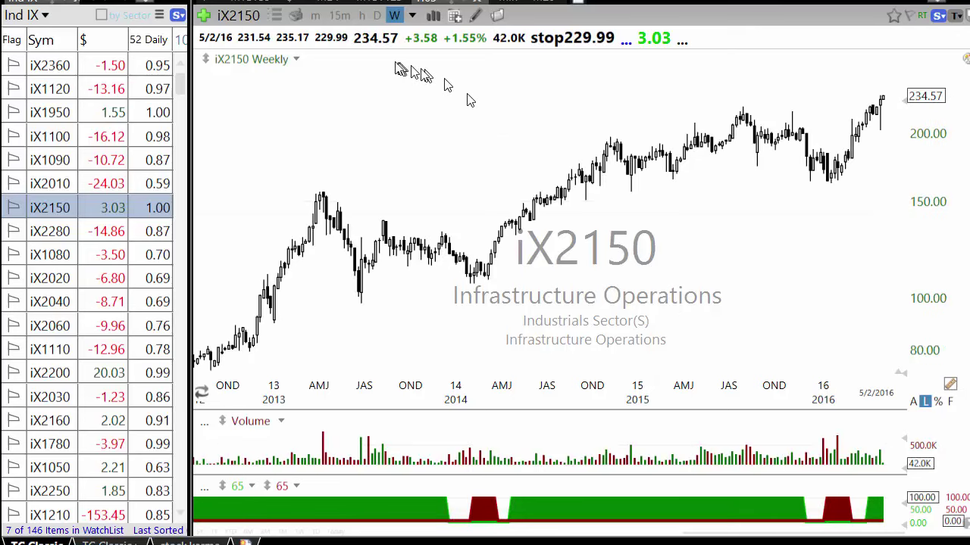
# Switch the iX2150 chart to daily bars and shorten its time span to show roughly the last five months
pyautogui.click(376, 15)
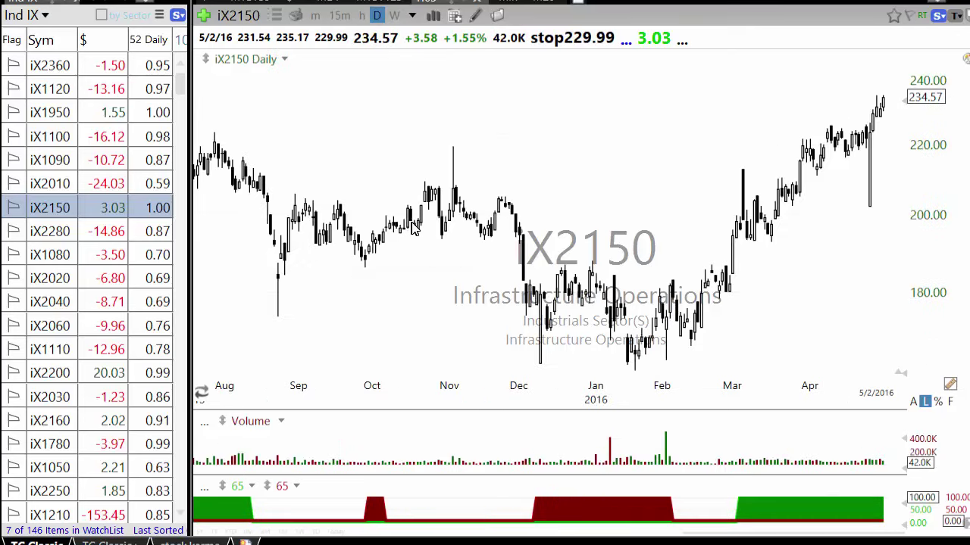
pyautogui.scroll(5, 418, 227)
pyautogui.scroll(-2, 424, 229)
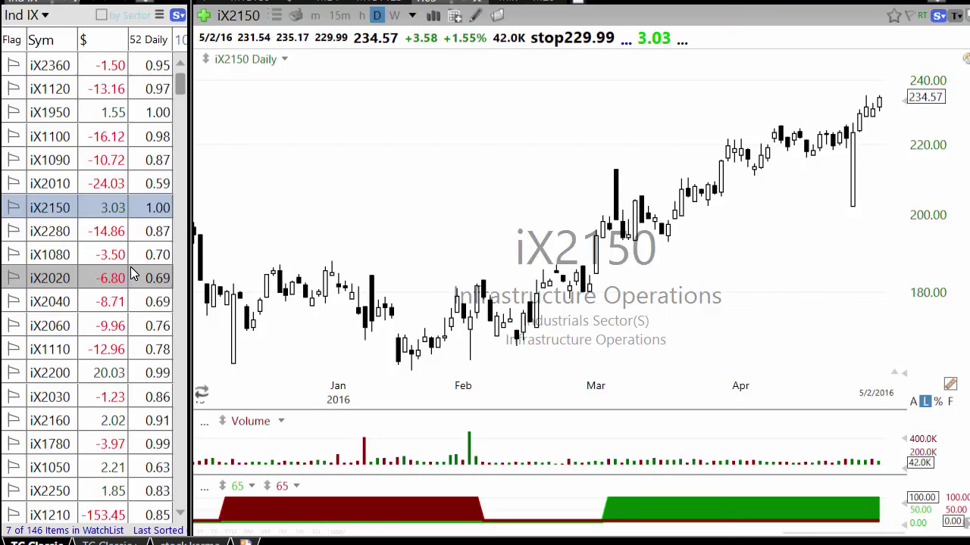
# Review the daily charts of iX2280, iX1080, iX2020, iX2060, iX1110 and iX2200 in the enlarged view
pyautogui.click(119, 238)
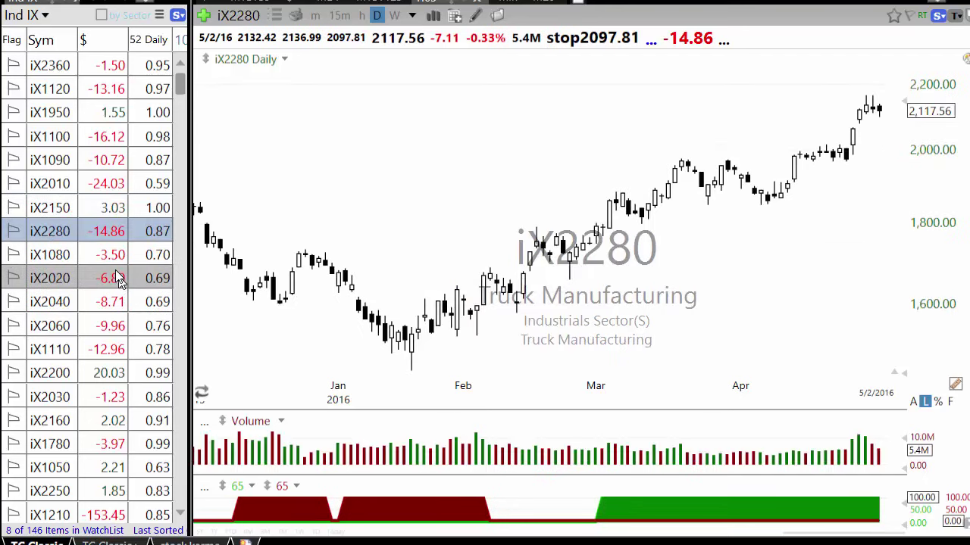
pyautogui.click(111, 263)
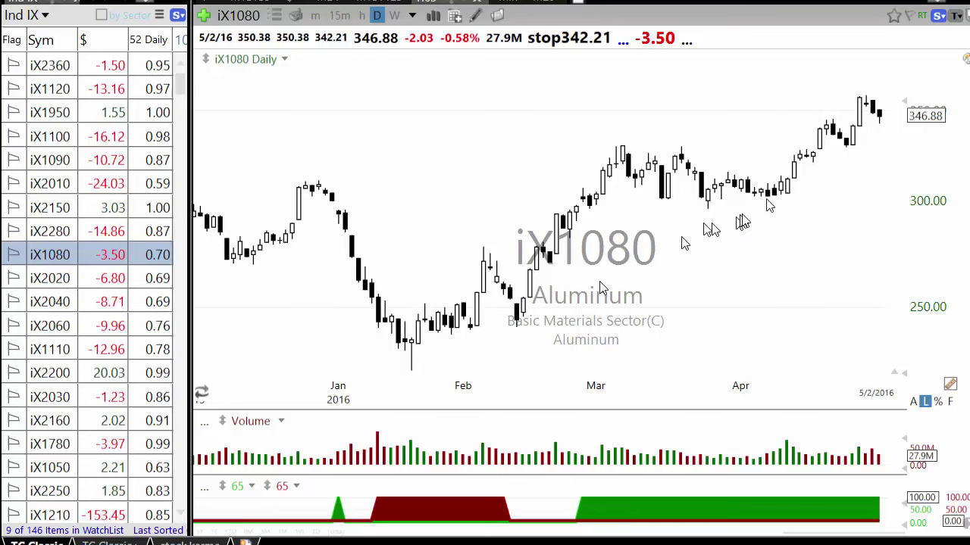
pyautogui.click(116, 281)
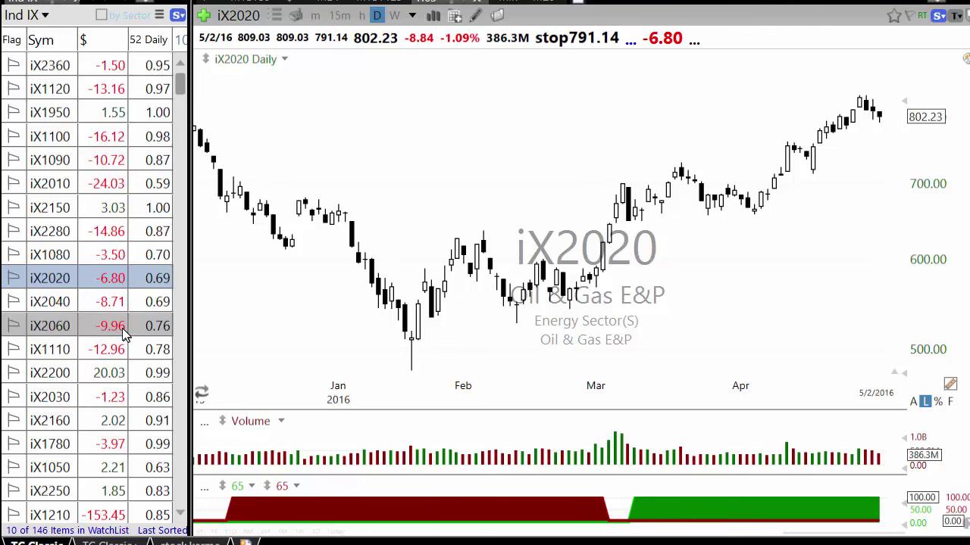
pyautogui.click(99, 327)
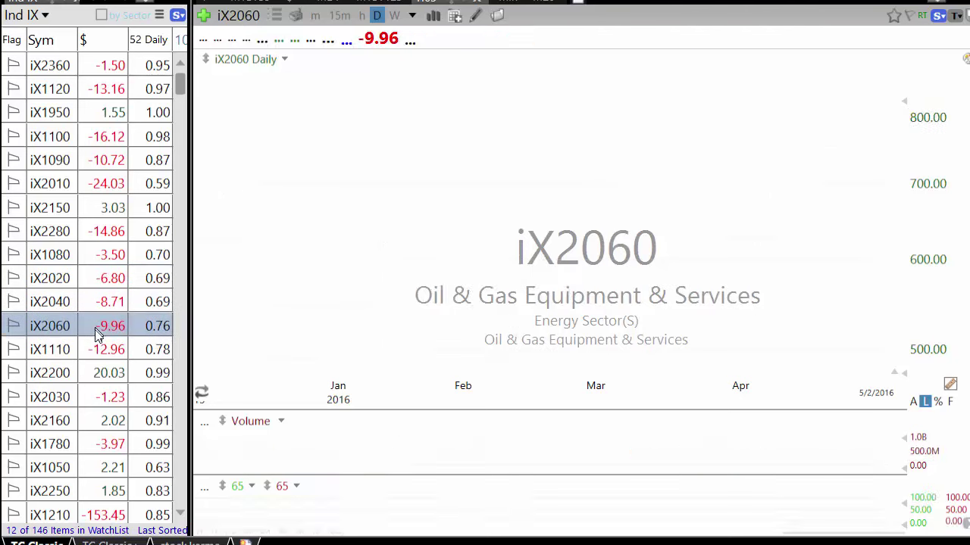
pyautogui.click(102, 350)
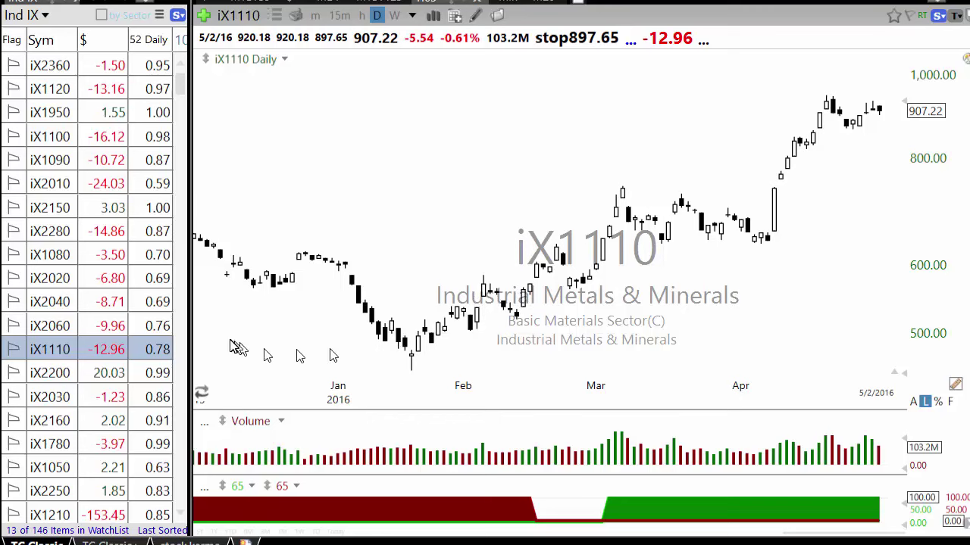
pyautogui.click(121, 376)
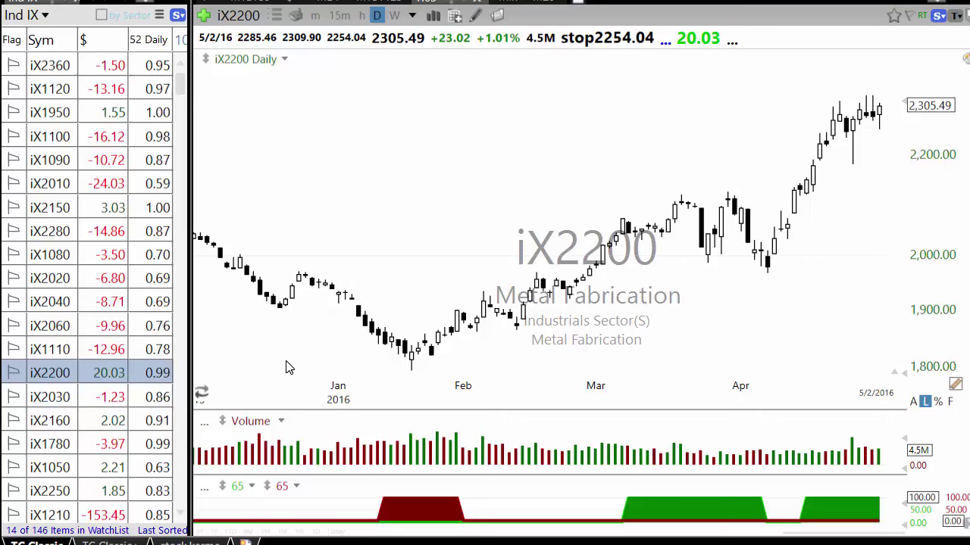
# Review the daily charts of iX2030, iX2160, iX1780, iX1050, iX2250 and iX1210 in the enlarged view
pyautogui.click(154, 395)
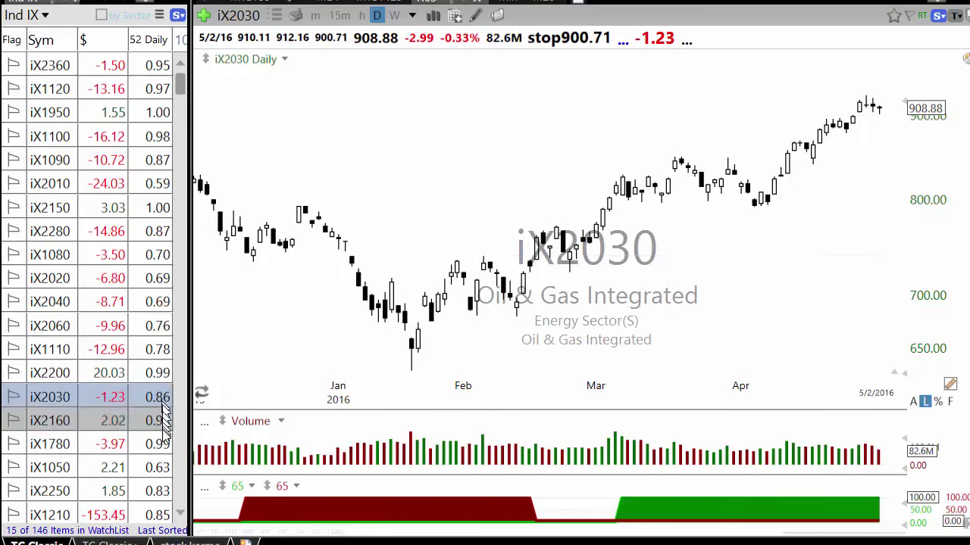
pyautogui.click(152, 422)
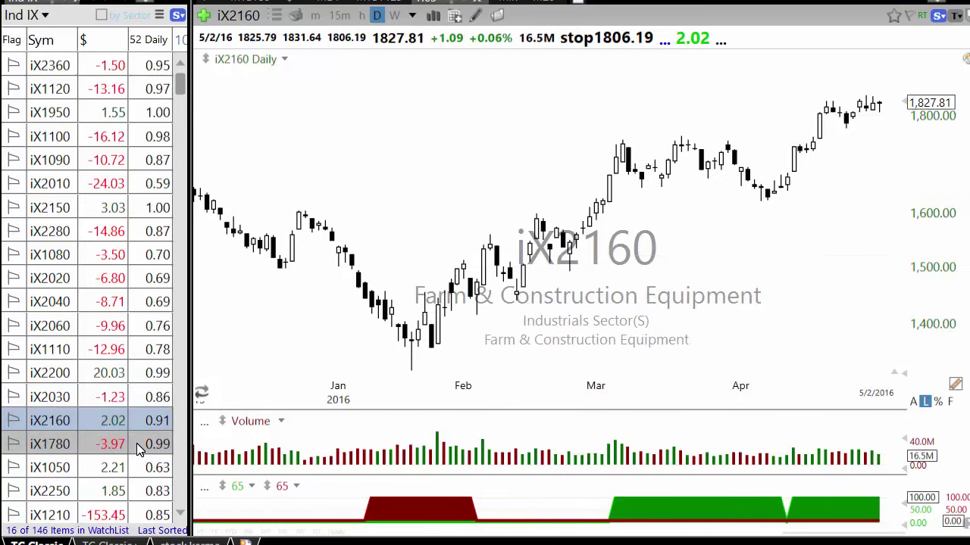
pyautogui.click(152, 446)
pyautogui.click(151, 467)
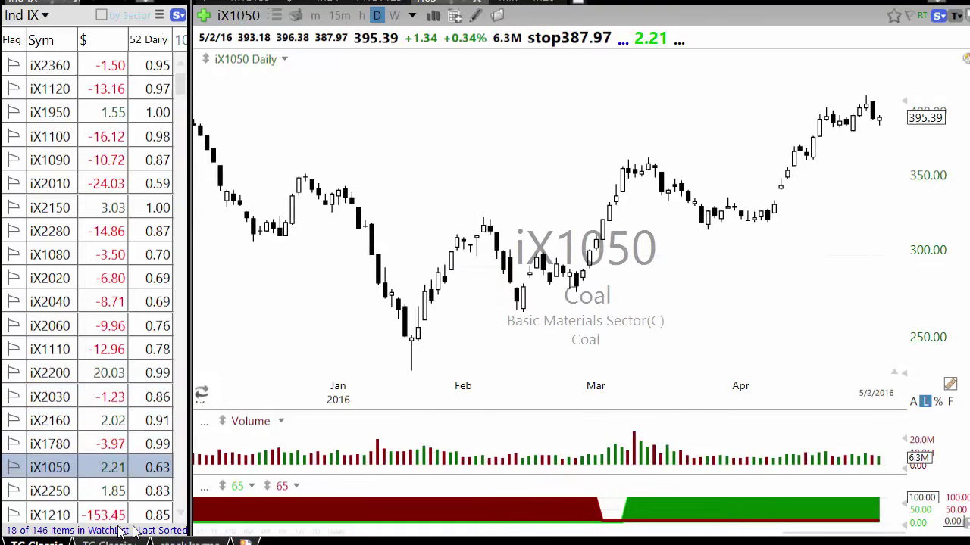
pyautogui.click(116, 493)
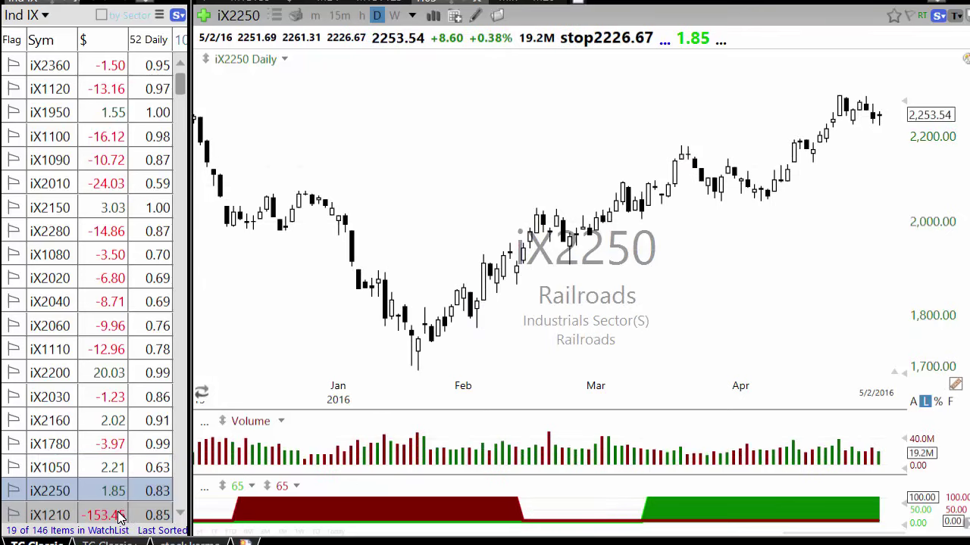
pyautogui.click(119, 515)
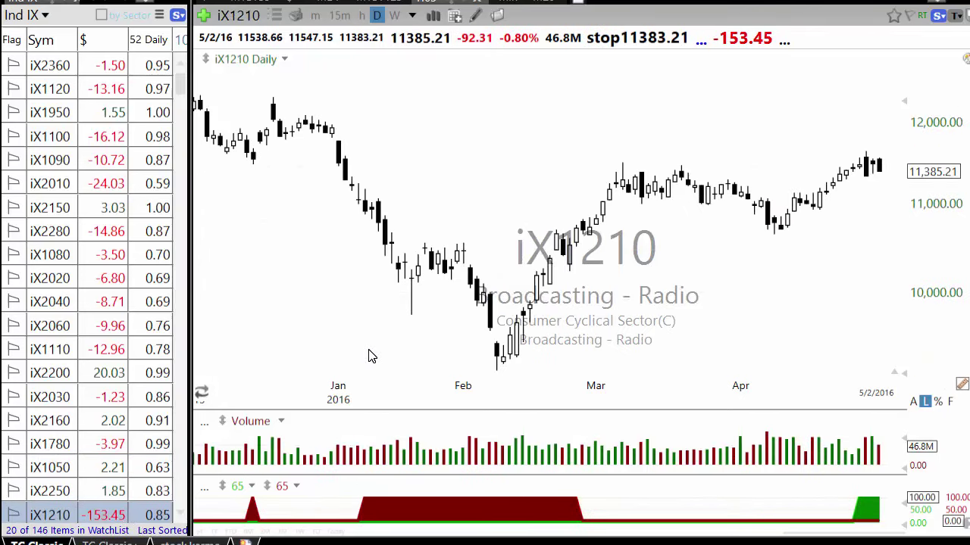
# Load the daily chart of the stock ULTA
pyautogui.scroll(-2, 295, 348)
pyautogui.write('ulta')
pyautogui.press('Return')
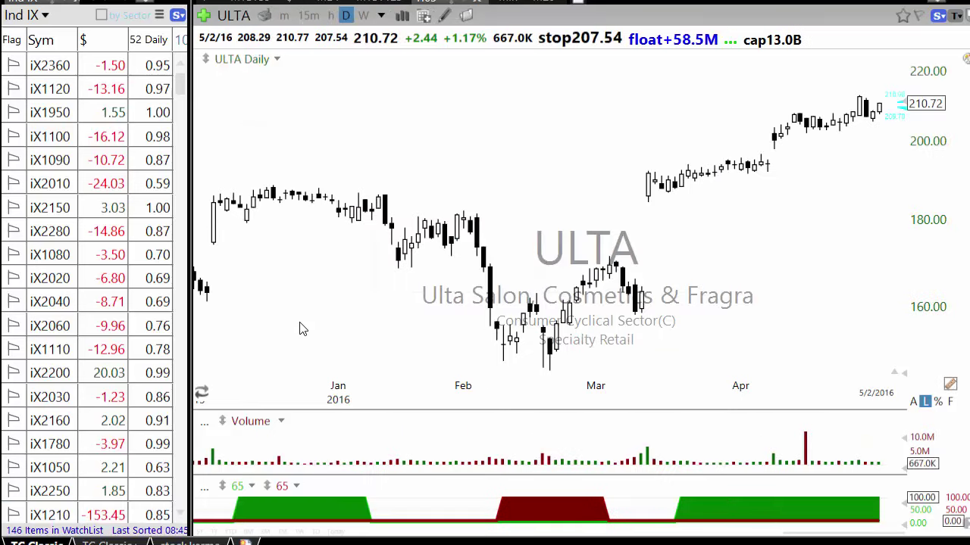
# Examine ULTA's daily chart over a longer time span reaching back to late 2014
pyautogui.scroll(-8, 274, 327)
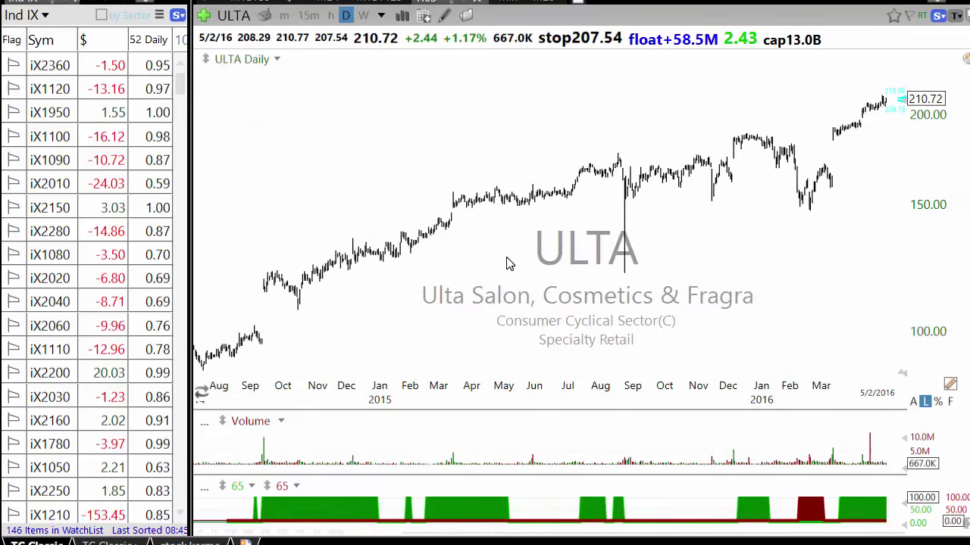
pyautogui.scroll(4, 632, 356)
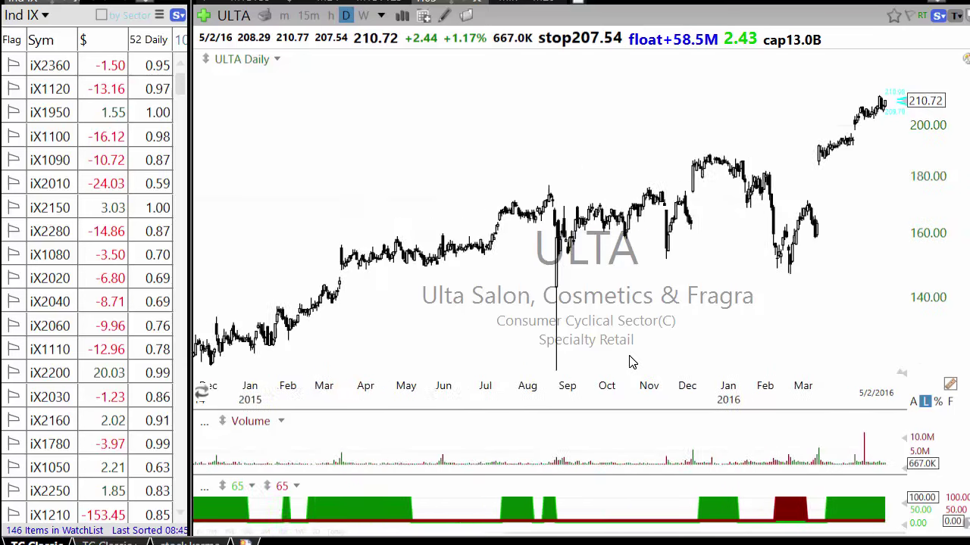
# Load the daily chart of HD and examine its price action over both multi-year and recent-month time spans
pyautogui.write('hd')
pyautogui.press('Return')
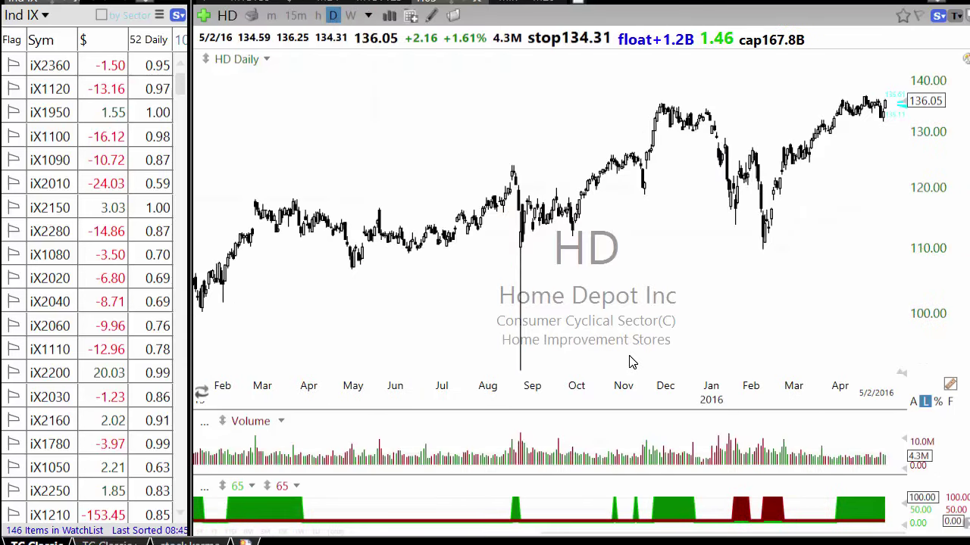
pyautogui.scroll(-2, 559, 325)
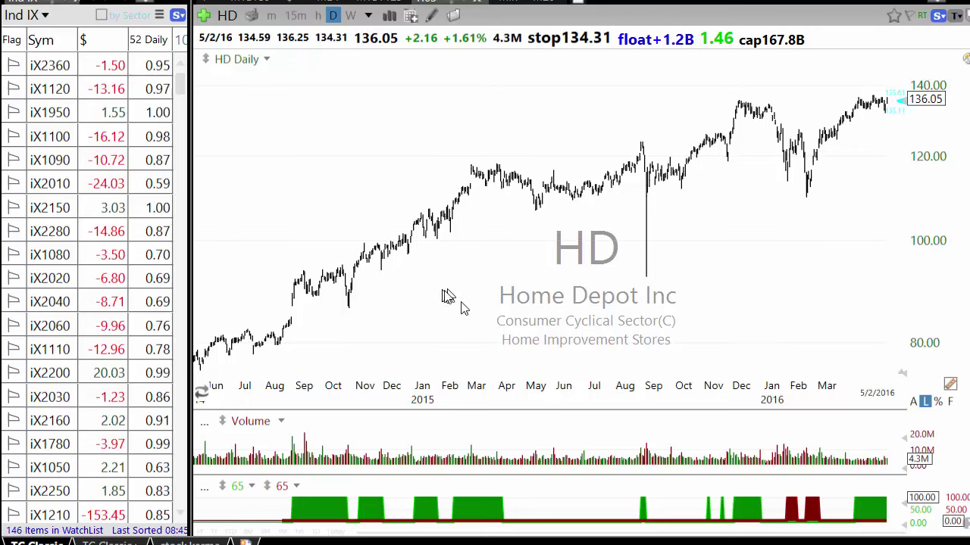
pyautogui.scroll(4, 462, 303)
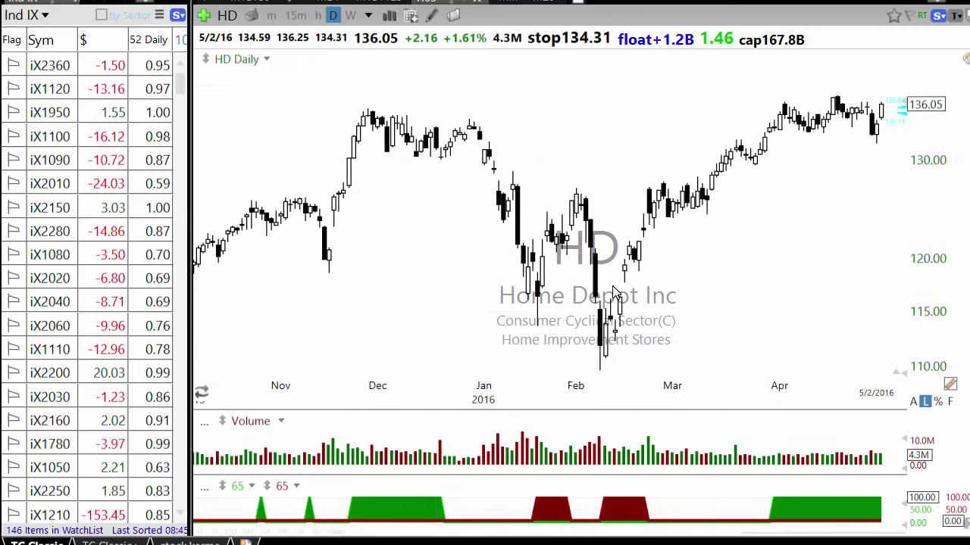
pyautogui.scroll(4, 615, 294)
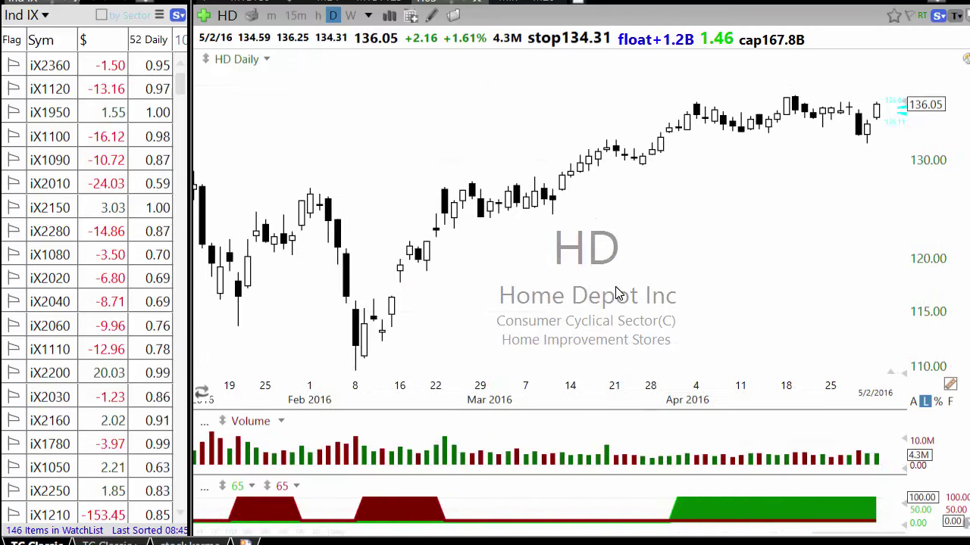
pyautogui.scroll(-4, 634, 266)
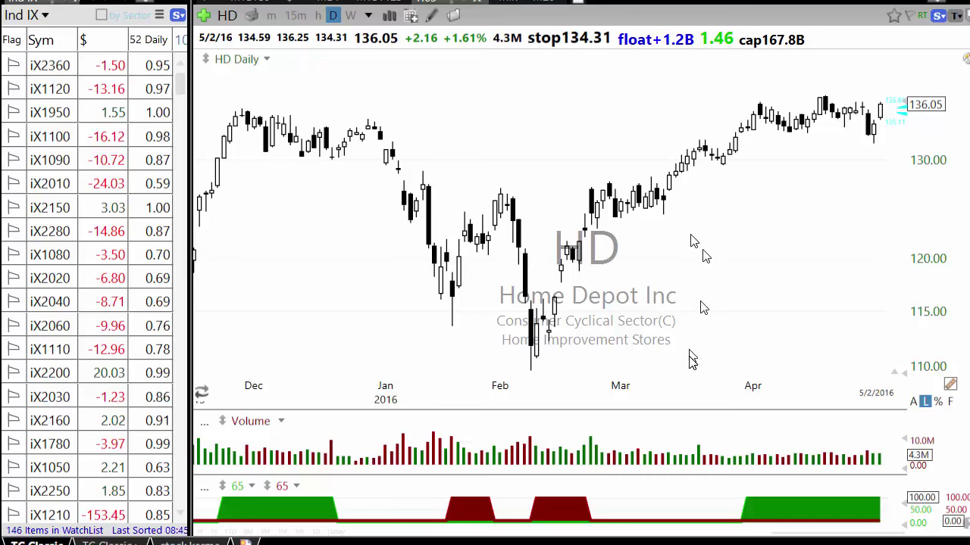
pyautogui.scroll(2, 660, 329)
pyautogui.scroll(-2, 665, 319)
# Load the daily chart of OLLI and examine its price action from autumn 2015 to May 2016
pyautogui.write('olli')
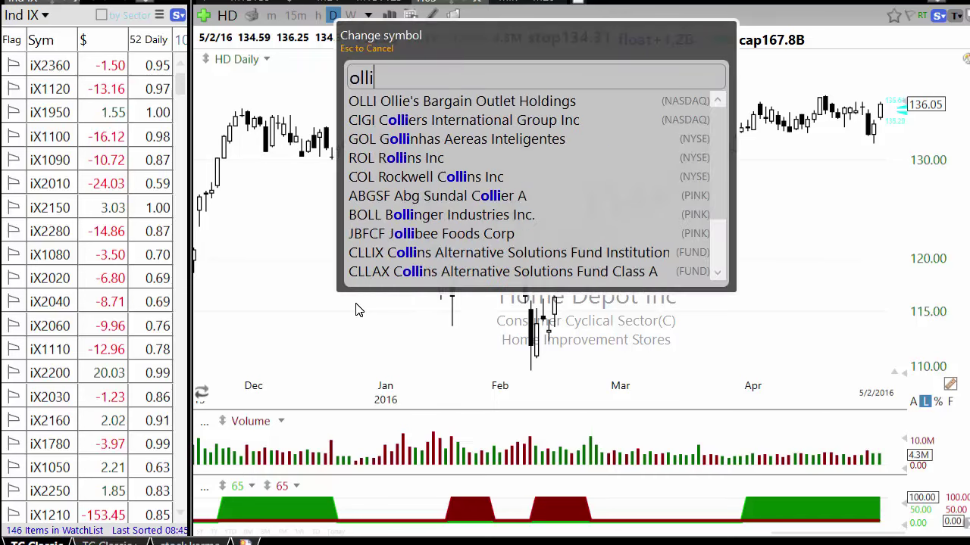
pyautogui.press('Return')
pyautogui.scroll(-3, 454, 369)
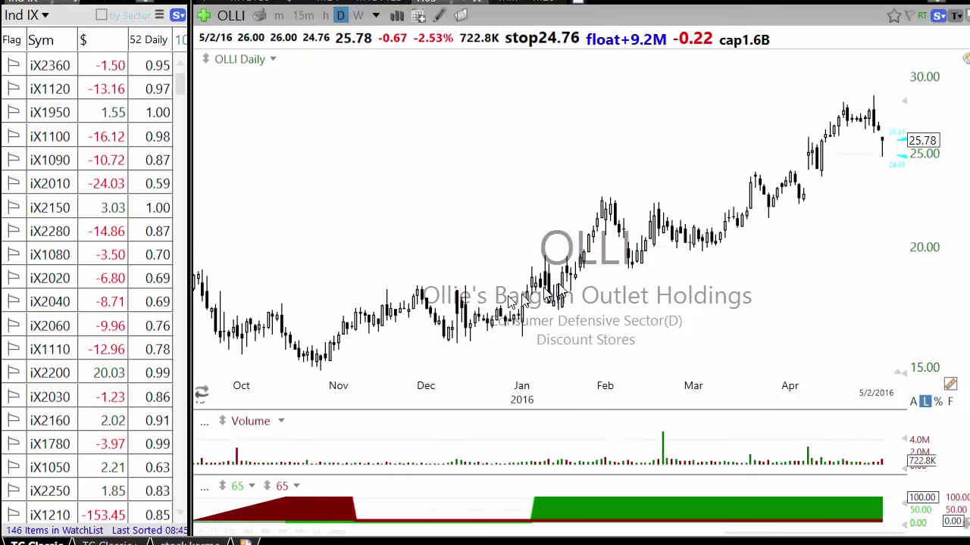
pyautogui.scroll(3, 454, 369)
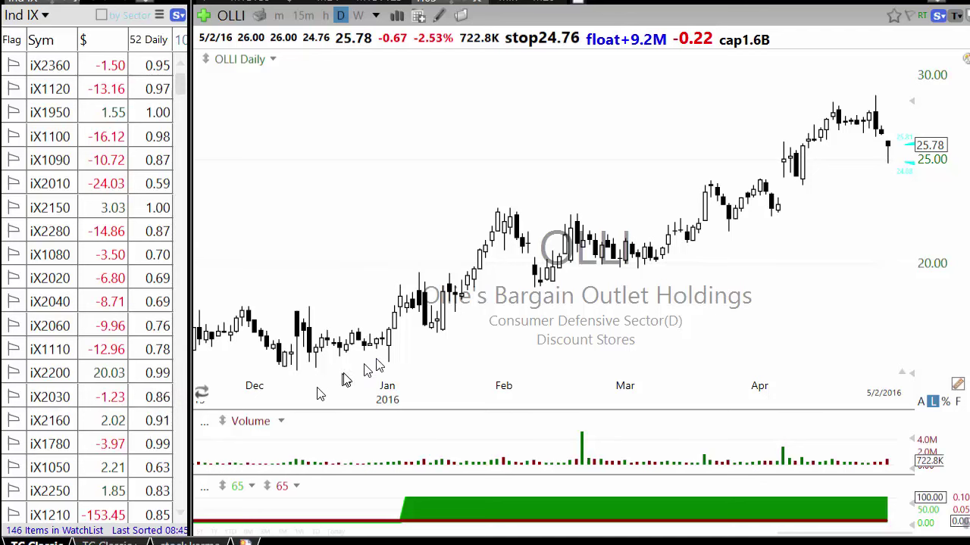
pyautogui.scroll(-2, 382, 362)
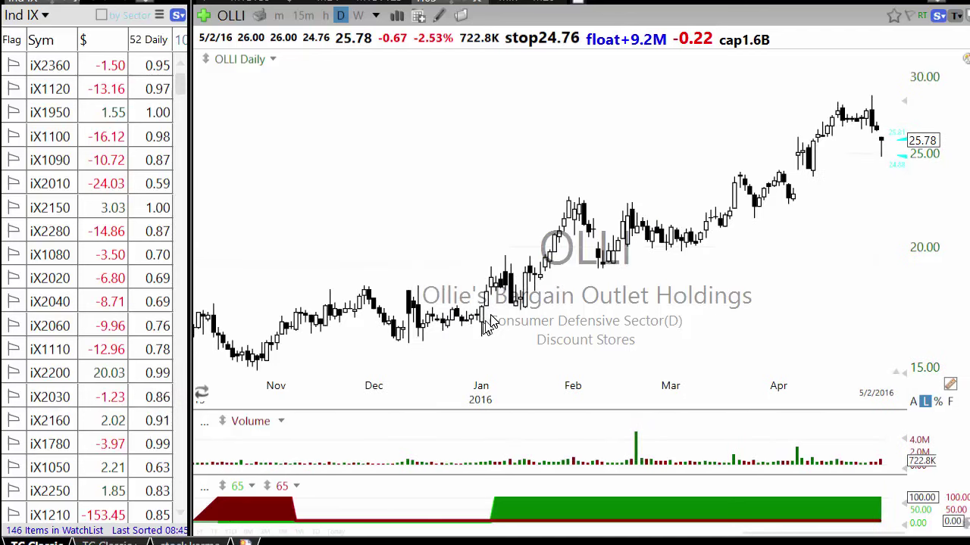
pyautogui.scroll(2, 491, 320)
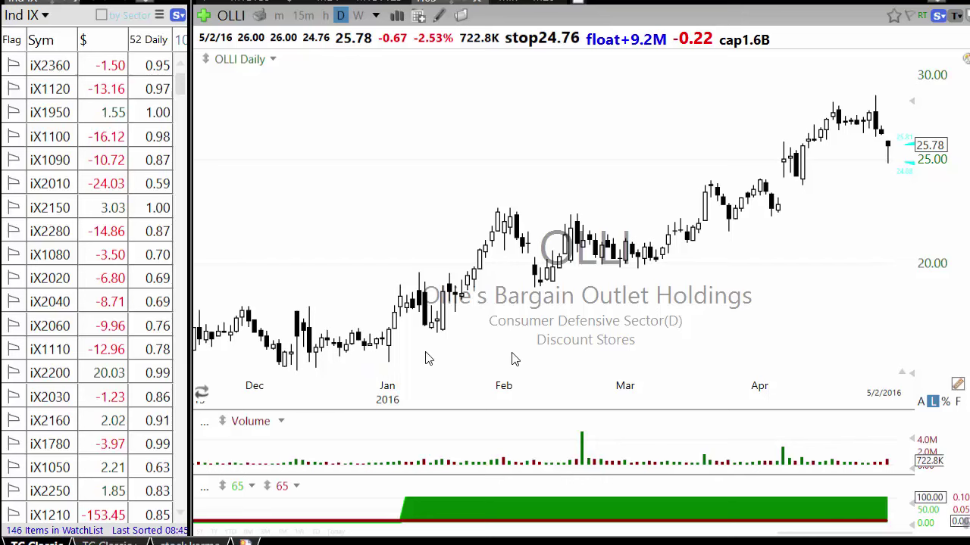